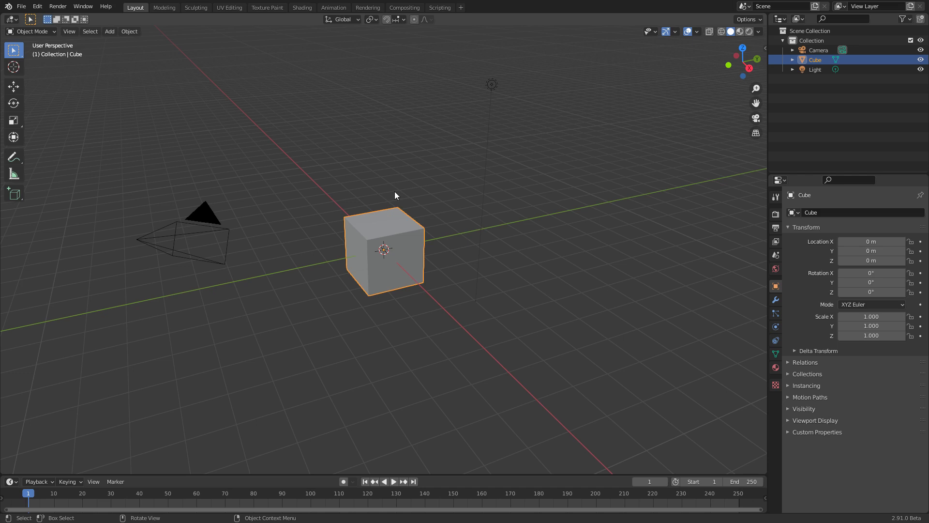
scroll(452, 251, "up", 3)
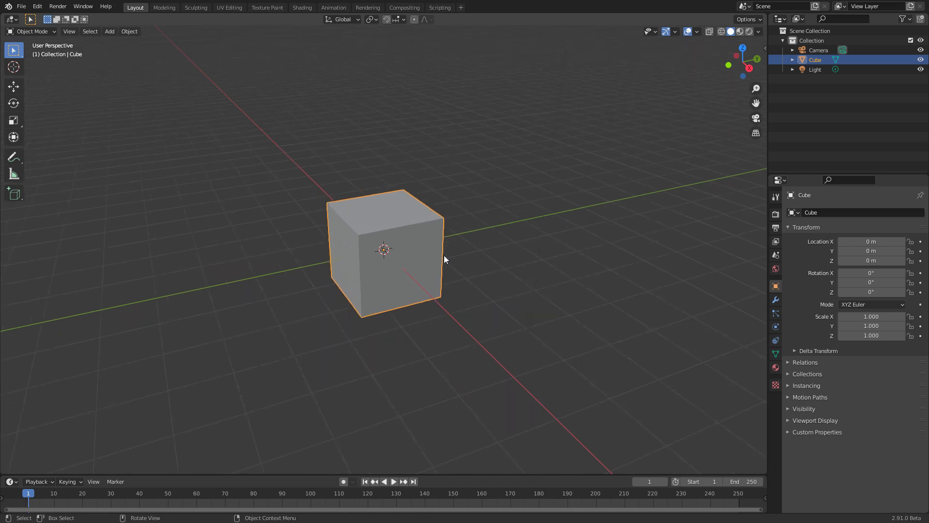
scroll(443, 254, "down", 1)
scroll(441, 191, "down", 2)
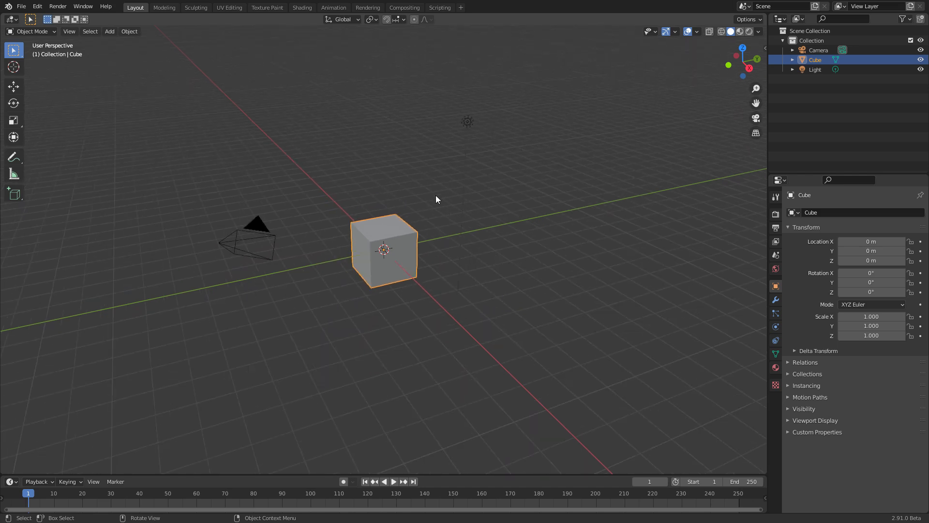
scroll(427, 203, "up", 1)
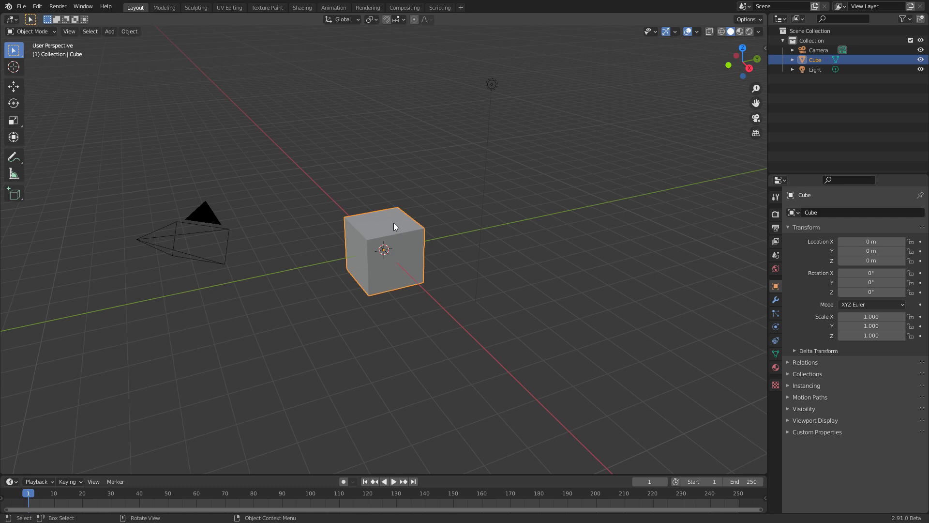
scroll(411, 229, "down", 1)
scroll(410, 230, "up", 1)
scroll(408, 256, "up", 1)
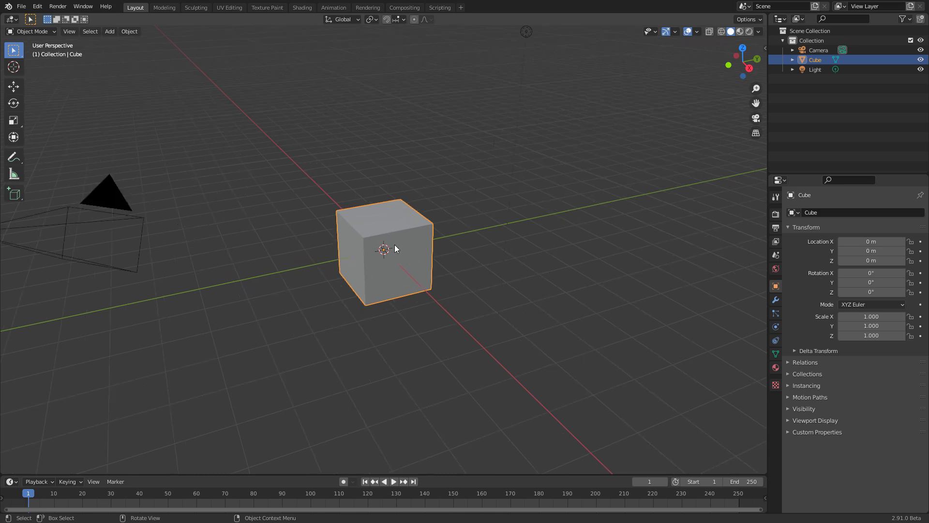
Delete the default cube and add a mesh plane at the origin in its place
key("x")
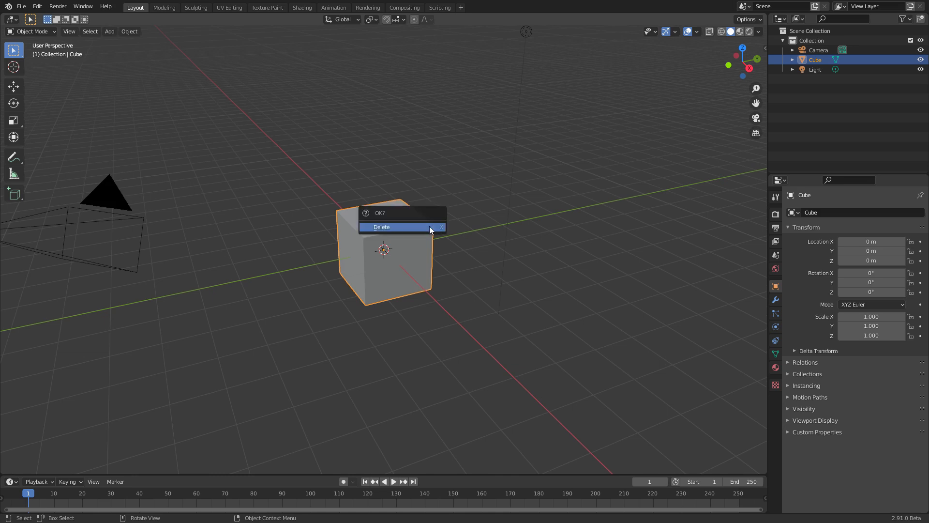
left_click(429, 226)
key("shift+a")
mouse_move(368, 194)
left_click(413, 196)
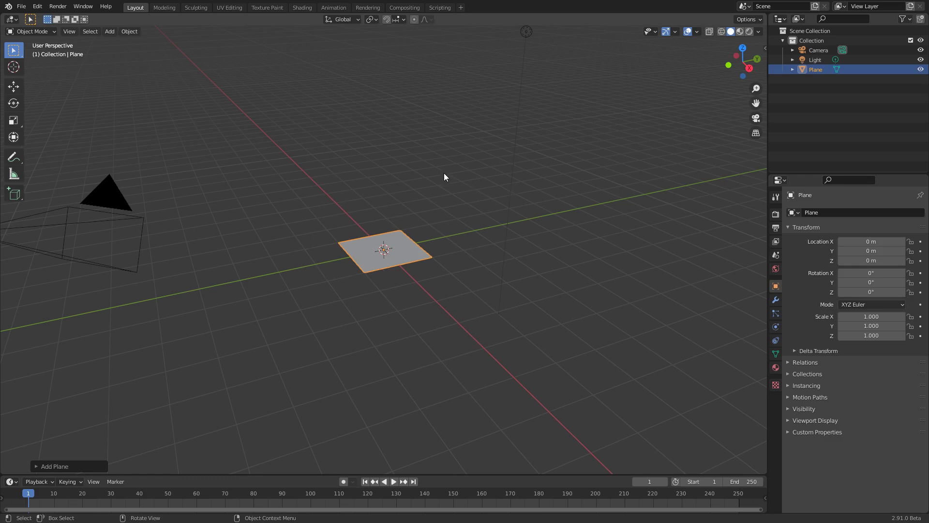
Delete the default light from the scene
middle_click_drag(430, 190, 391, 237)
left_click(503, 142)
key("Delete")
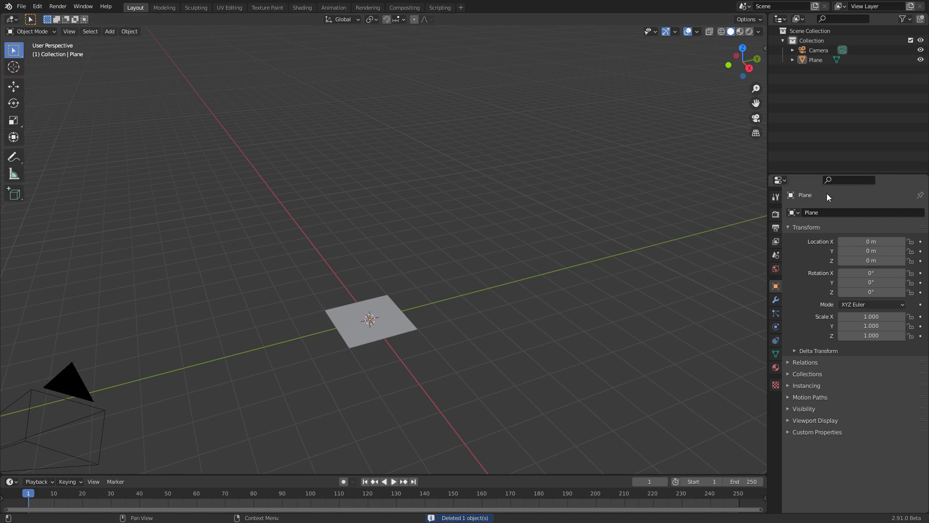
Set the render engine to Cycles with GPU Compute as the device and the Experimental feature set
left_click(775, 214)
left_click(873, 215)
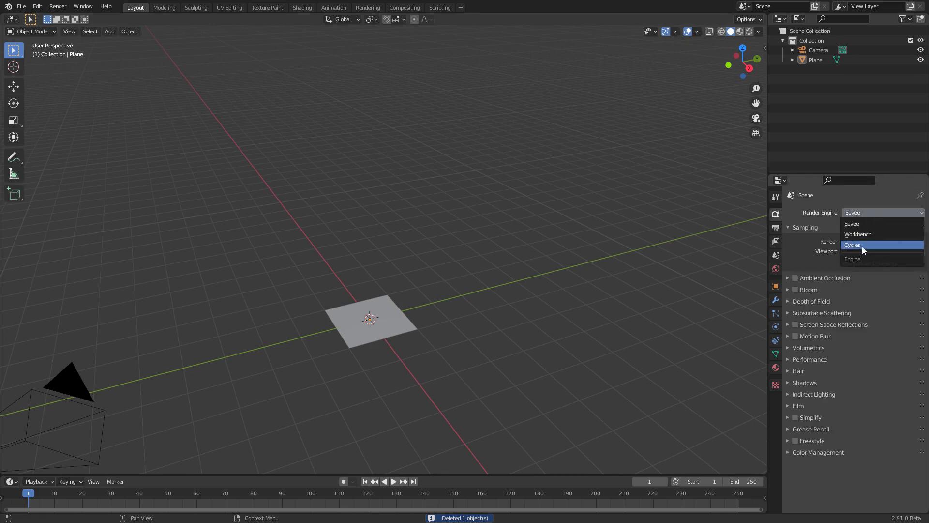
left_click(861, 246)
left_click(859, 236)
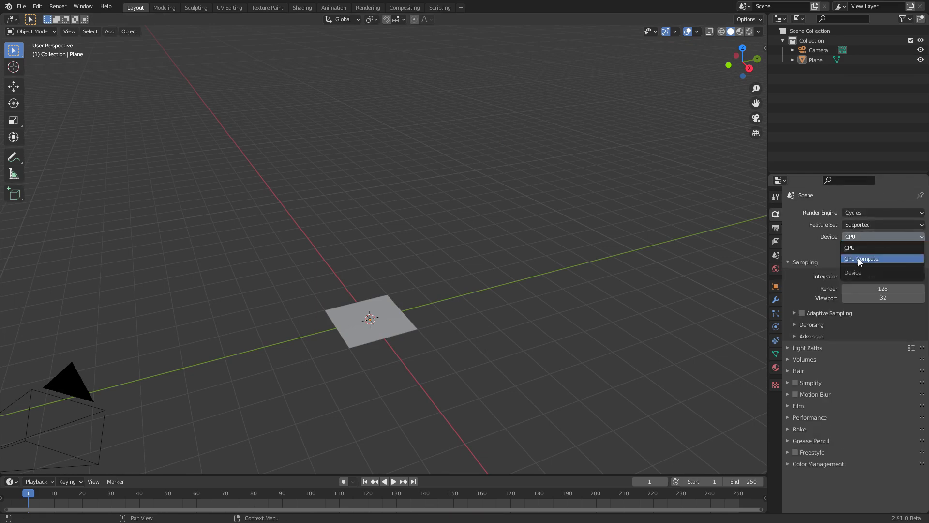
left_click(858, 258)
left_click(860, 225)
left_click(869, 246)
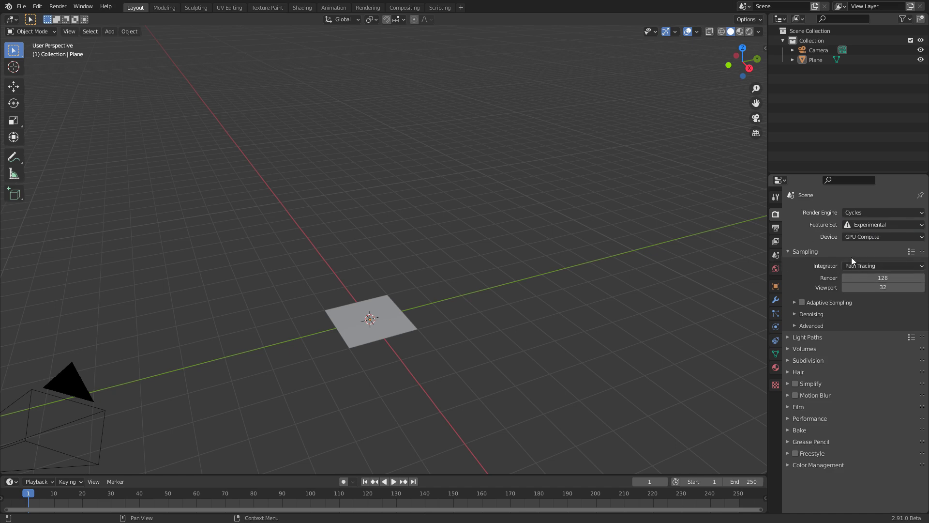
Enable the transparent film background in the render settings
left_click(806, 408)
scroll(814, 415, "down", 3)
left_click(805, 423)
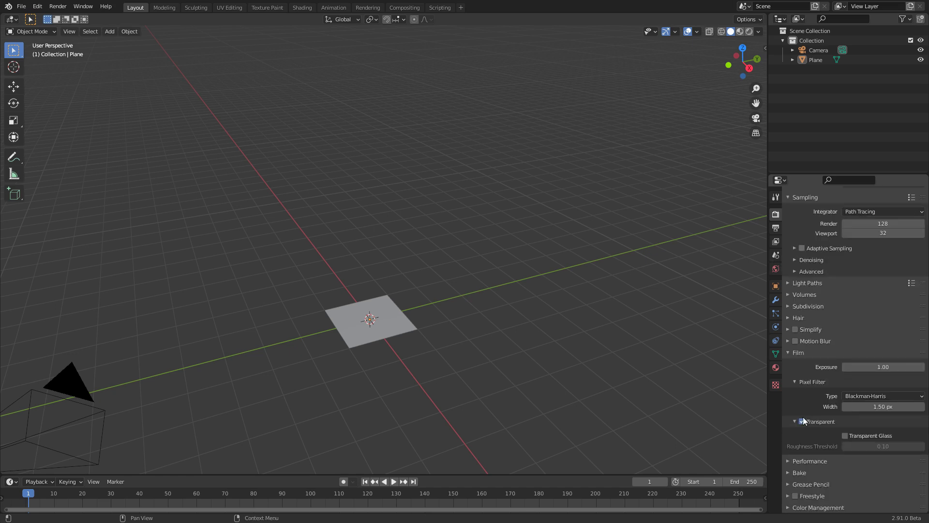
left_click(798, 354)
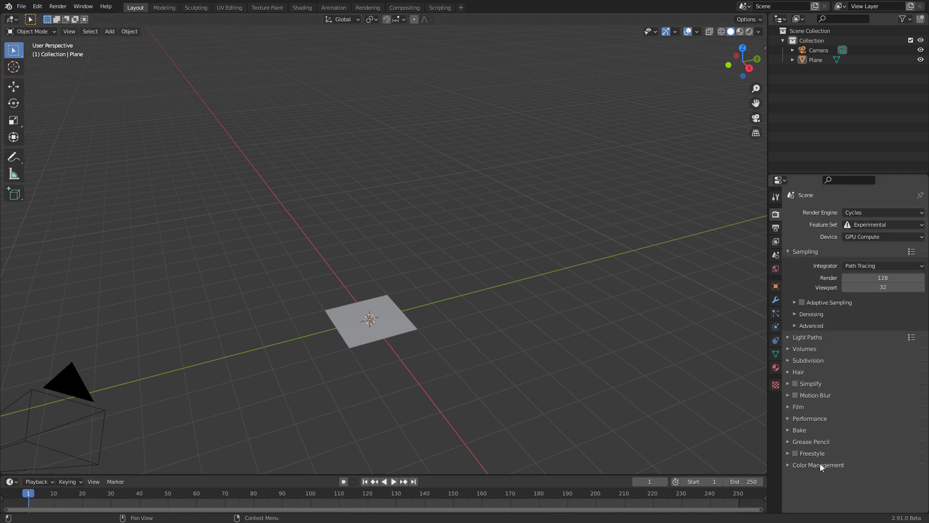
Add a Subdivision Surface modifier to the plane, using the Simple type with 8 viewport levels
left_click(775, 299)
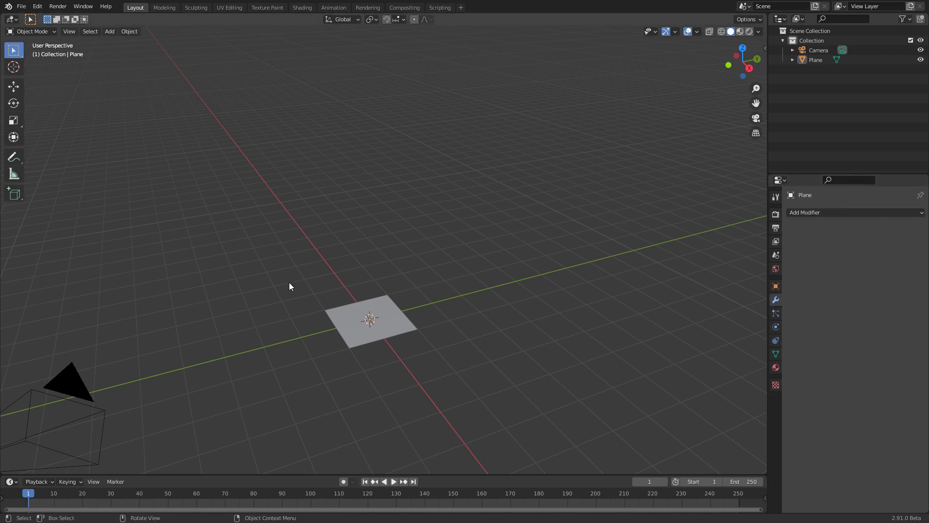
left_click(381, 323)
scroll(388, 315, "up", 3)
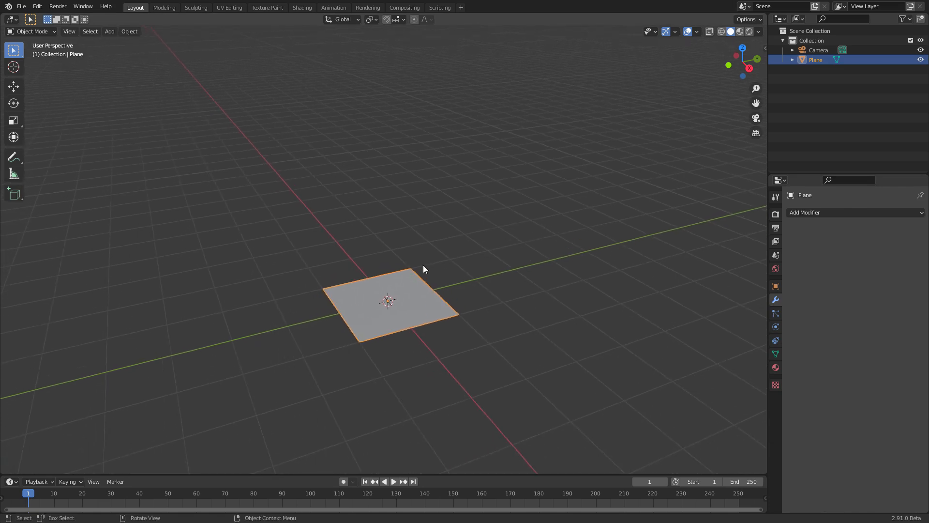
left_click(819, 213)
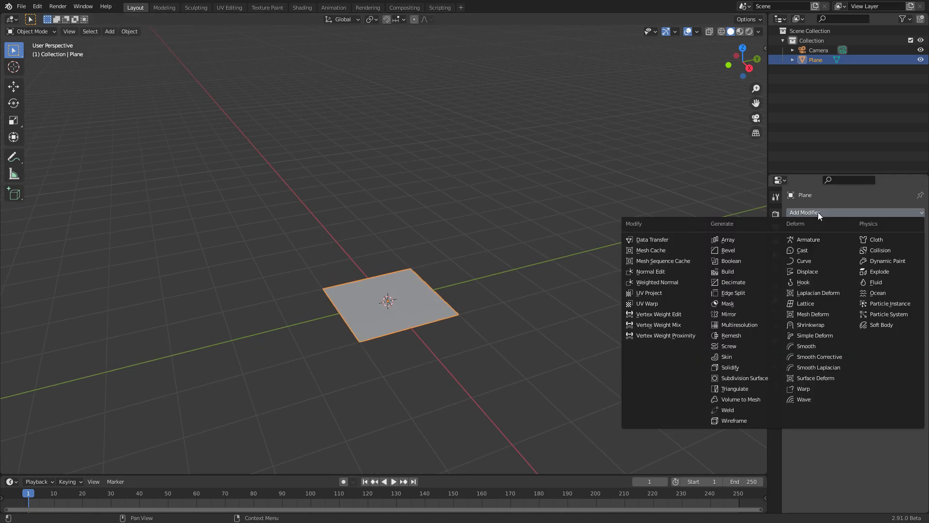
left_click(744, 378)
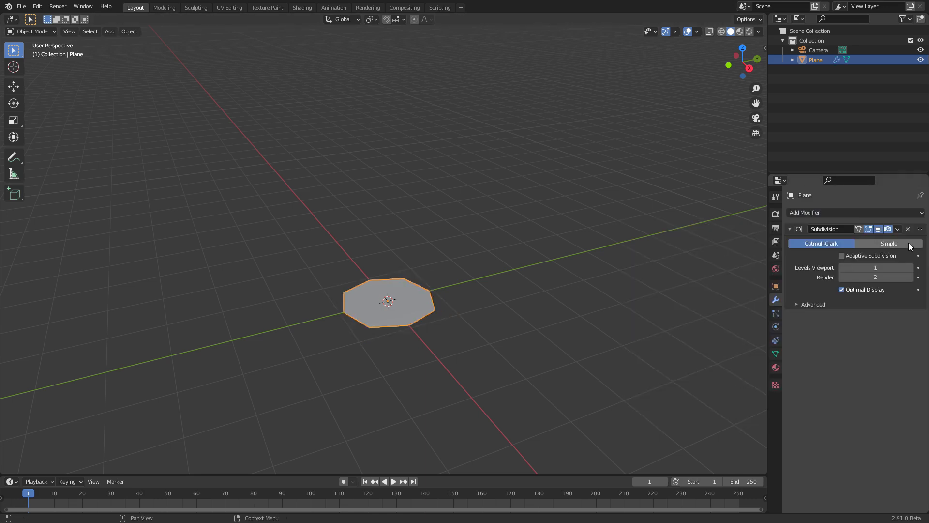
left_click(889, 244)
left_click(876, 268)
type("8")
key("Return")
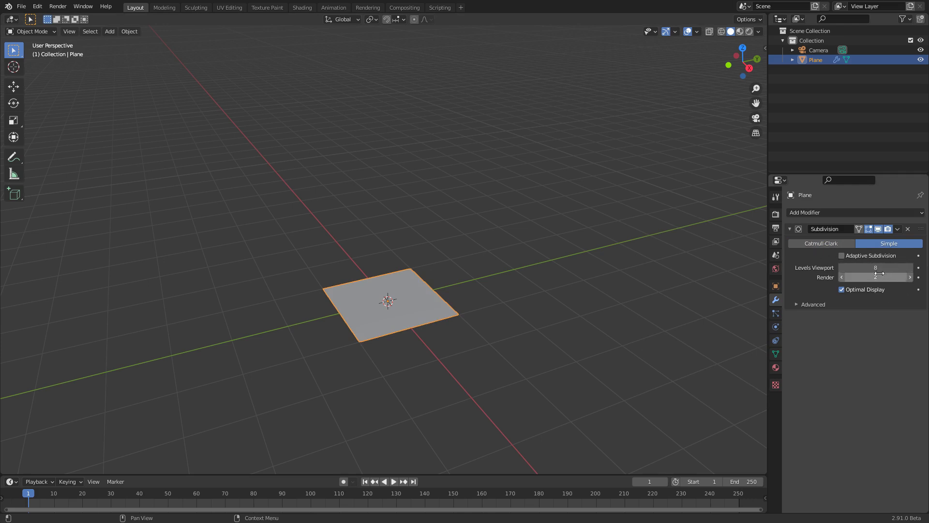
Compare the plane's subdivision with the Catmull-Clark type and return it to Simple
left_click(839, 243)
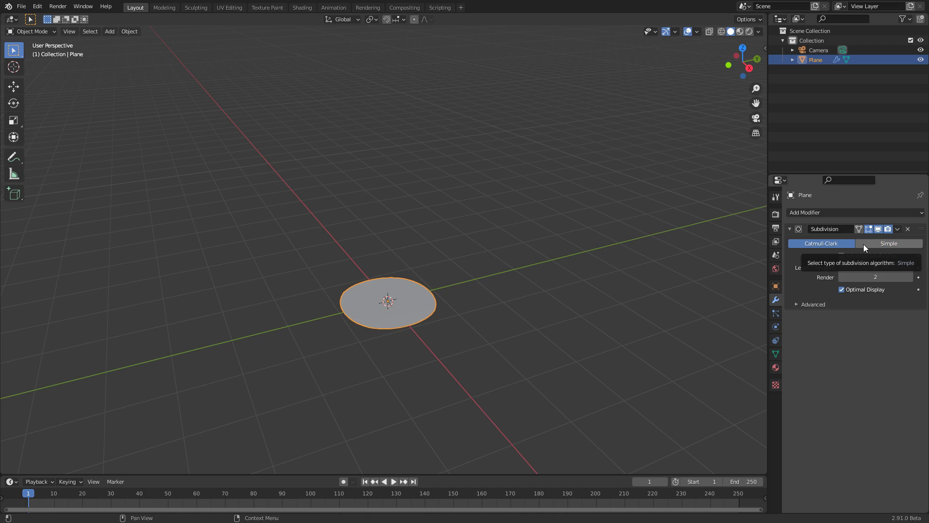
scroll(421, 318, "up", 3)
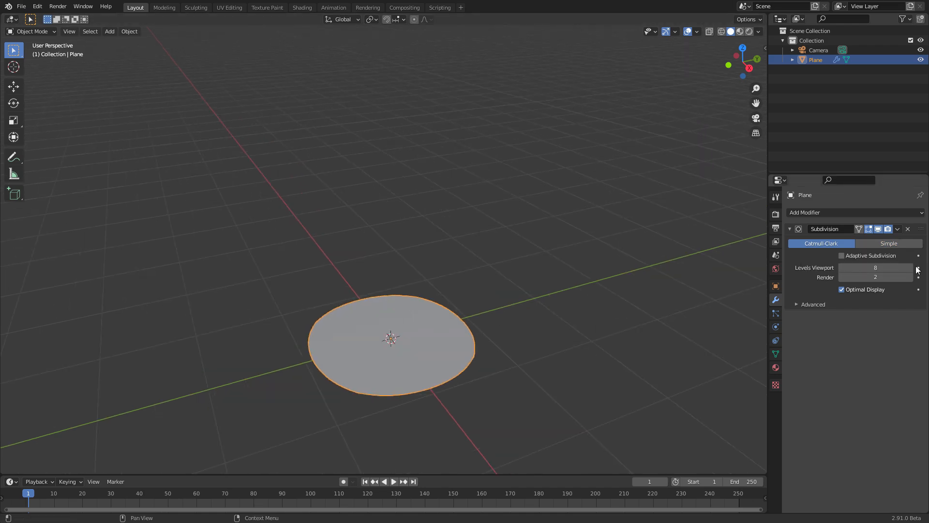
left_click(888, 243)
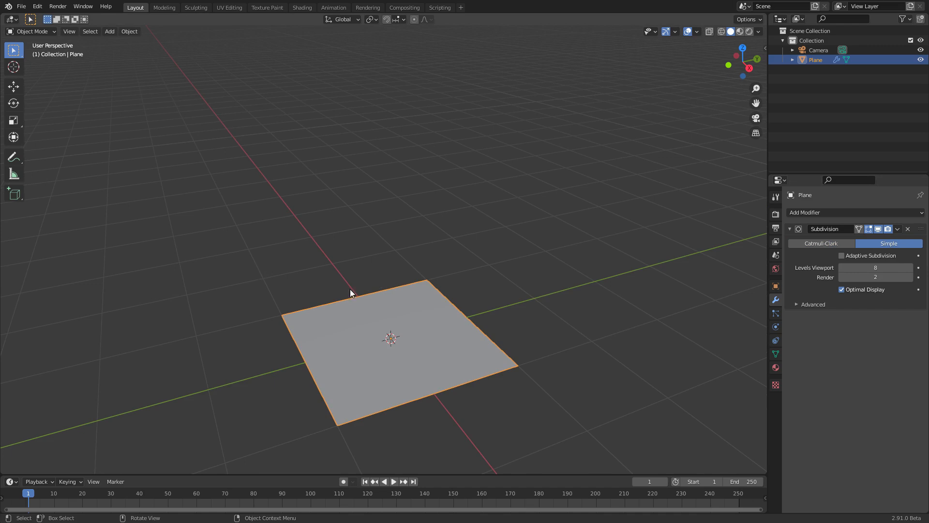
Create a new material for the plane and set its surface displacement method to Displacement Only
left_click(776, 368)
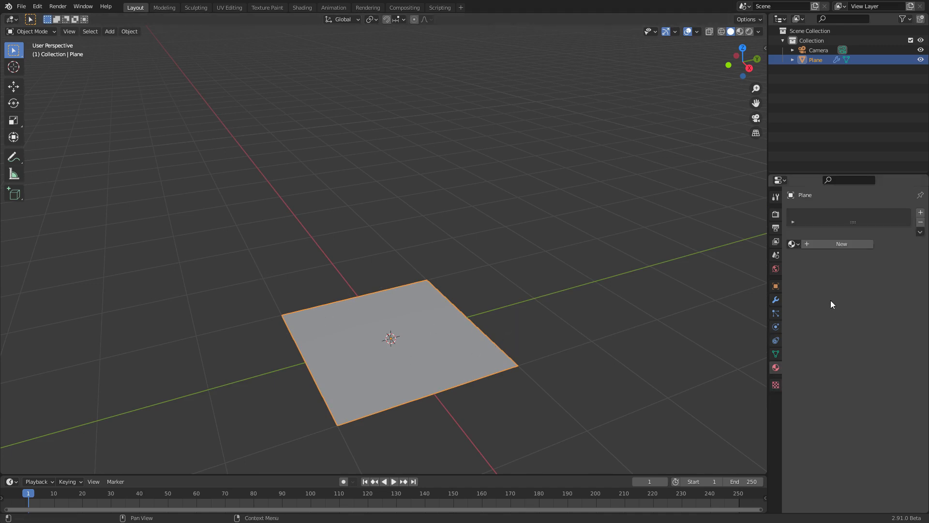
left_click(839, 245)
scroll(837, 308, "down", 10)
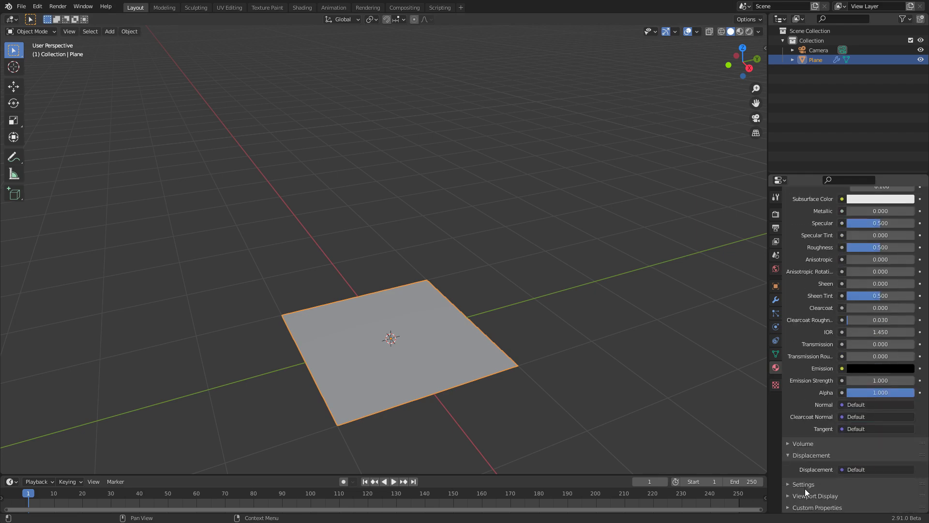
scroll(817, 486, "down", 5)
left_click(872, 420)
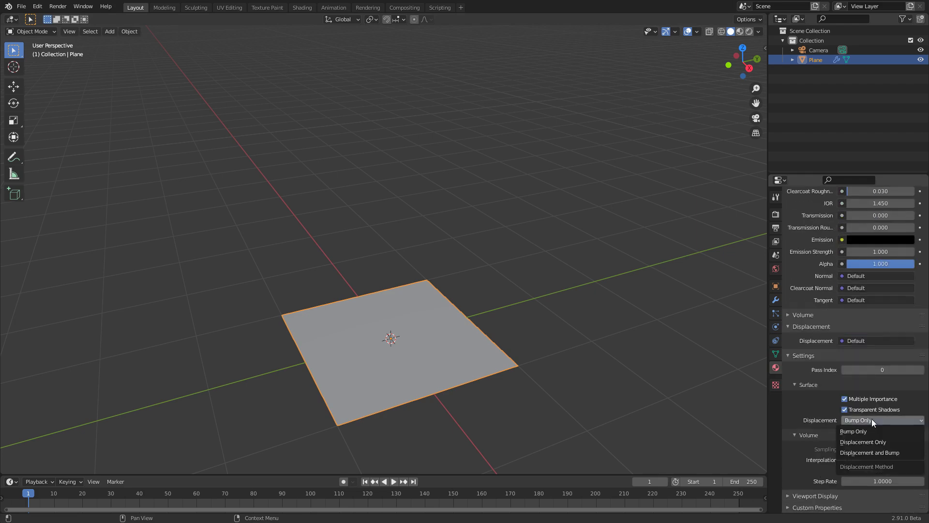
left_click(882, 445)
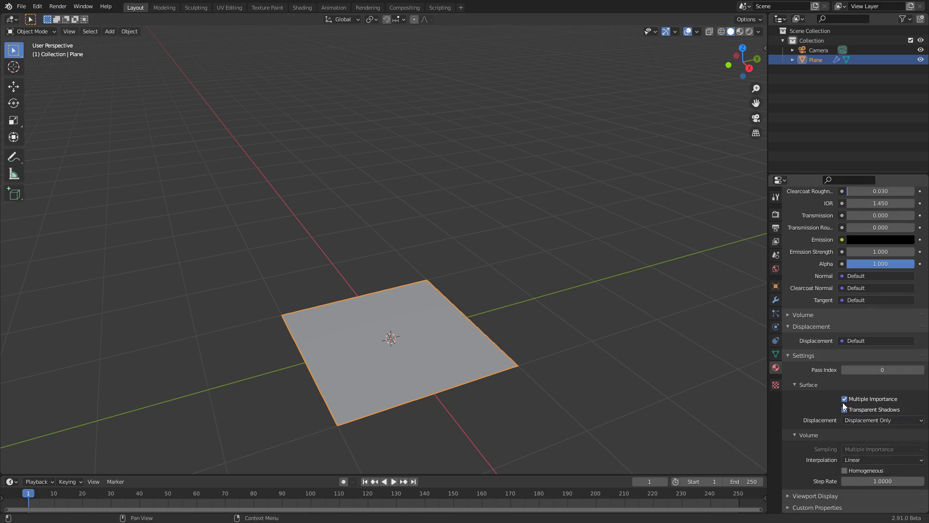
left_click(862, 420)
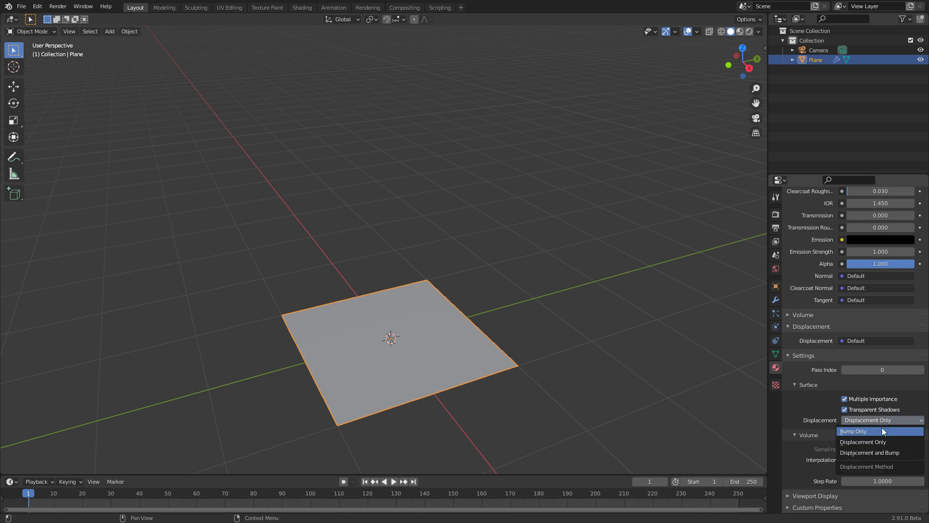
Open the Shading workspace and show the World node tree in the node editor
left_click(302, 7)
left_click(184, 304)
left_click(183, 328)
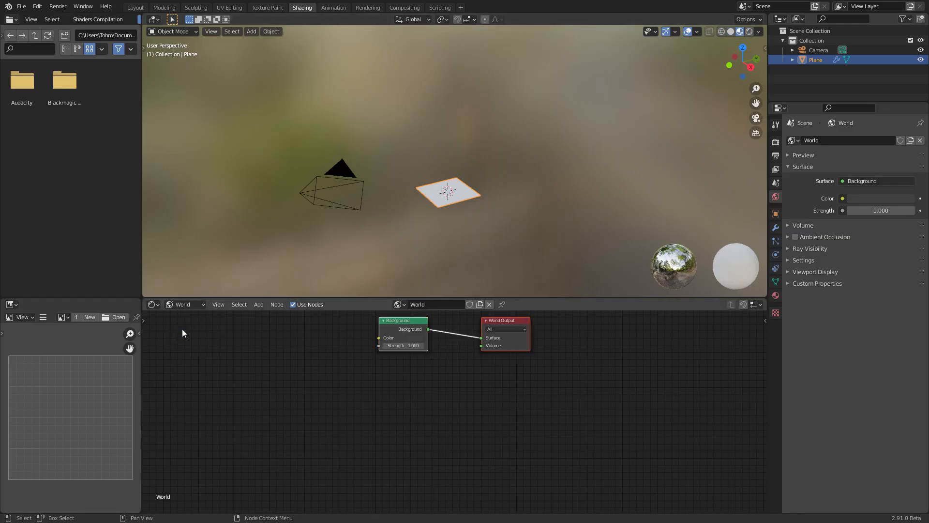
Add an Environment Texture with its mapping nodes to the colour of the world's Background node
middle_click_drag(372, 418, 379, 444)
scroll(383, 416, "up", 5)
middle_click_drag(365, 362, 390, 425)
left_click_drag(337, 415, 416, 356)
key("ctrl+t")
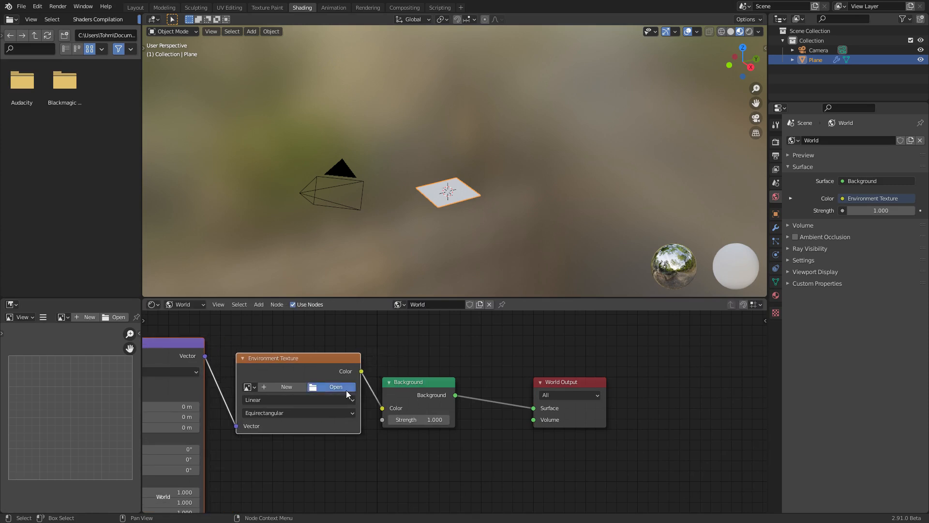
Load ballroom_2k.hdr from the HDRIs folder into the Environment Texture and display the viewport in rendered shading
left_click(346, 390)
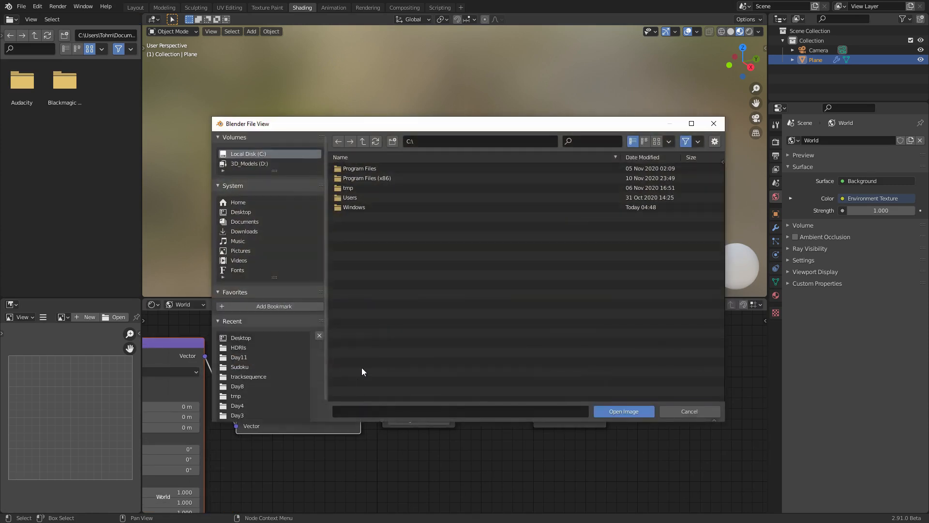
left_click(240, 349)
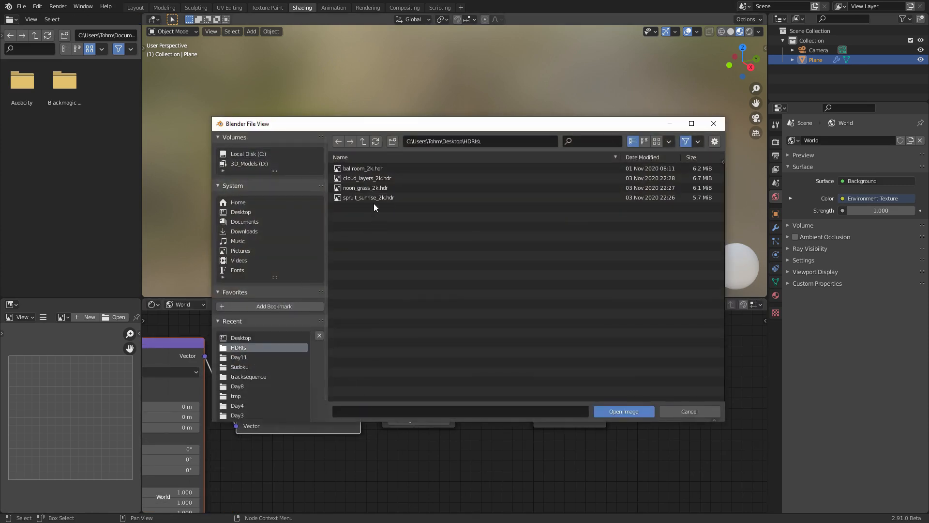
double_click(371, 170)
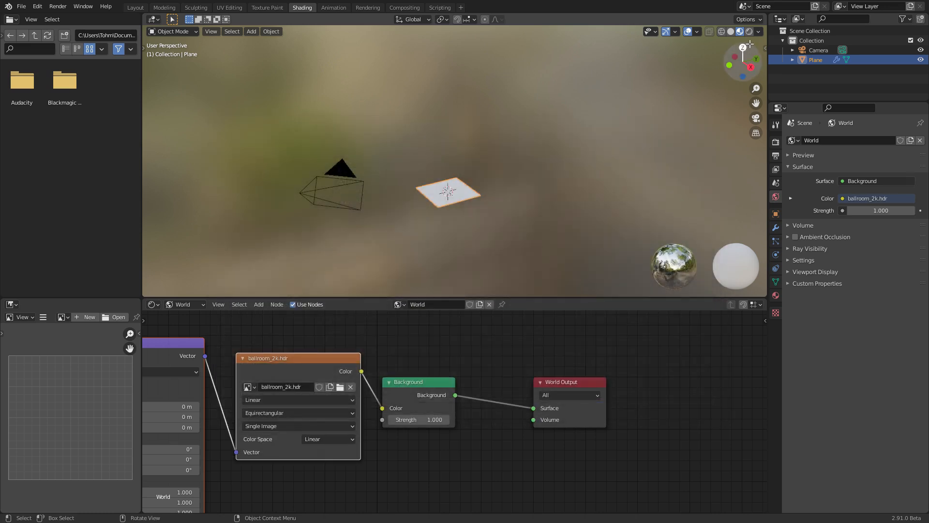
left_click(749, 32)
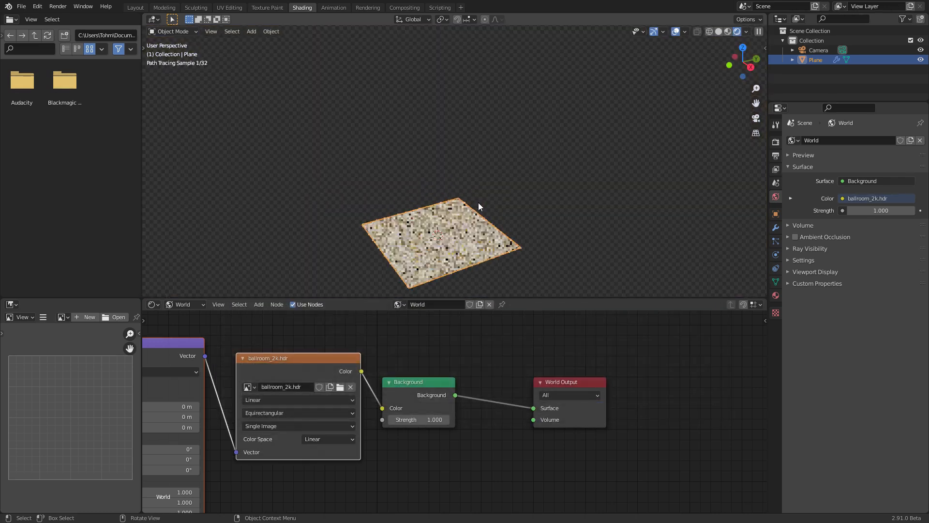
mouse_move(457, 187)
middle_mouse_down()
mouse_move(461, 170)
mouse_move(454, 194)
middle_mouse_up()
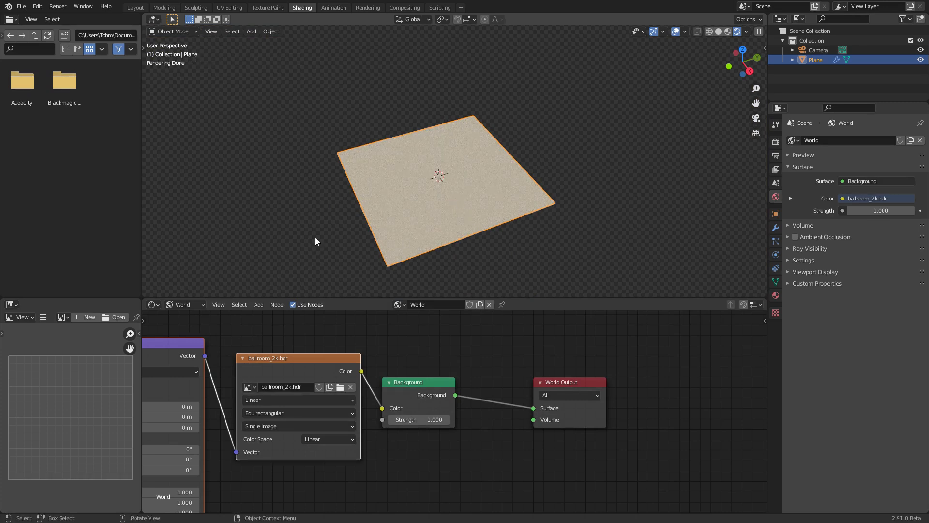
Switch the node editor from the World shader to the plane's Object material nodes
left_click(181, 304)
left_click(183, 313)
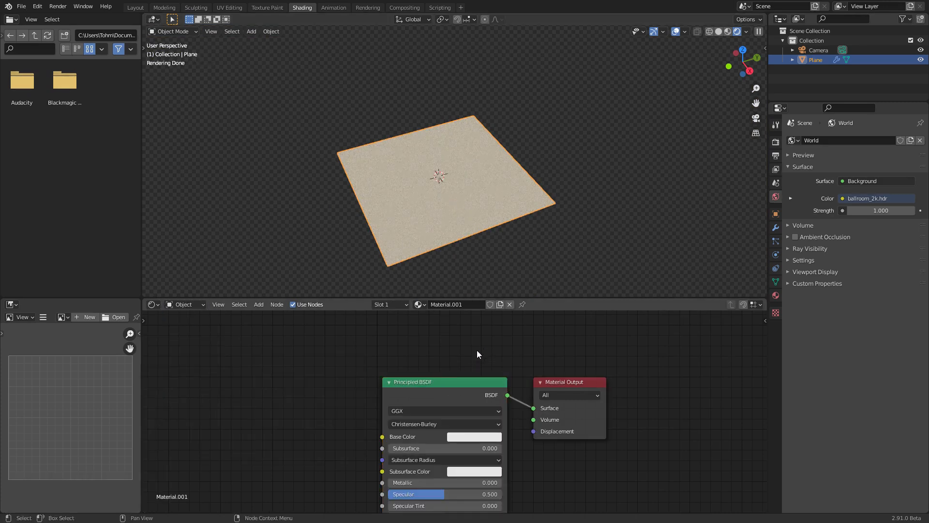
middle_click_drag(477, 352, 460, 404)
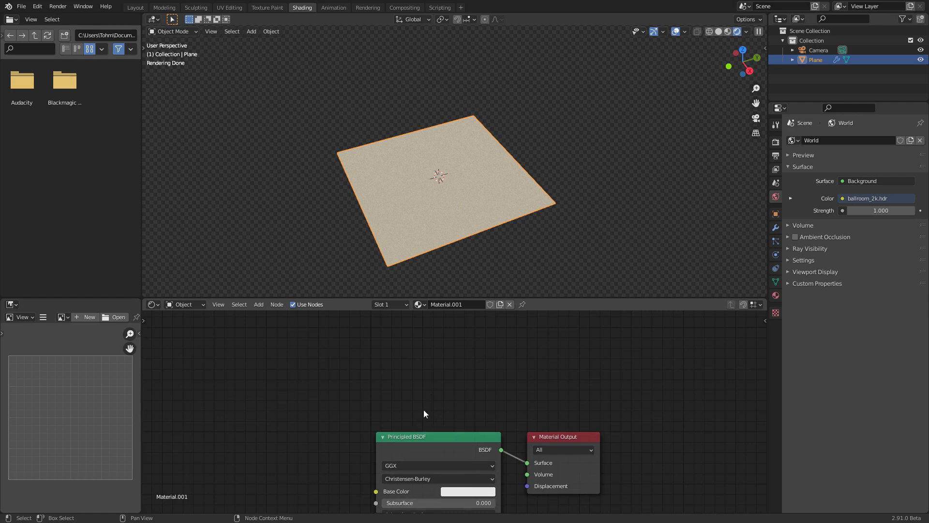
Hide the Principled BSDF's unconnected sockets and move the node above the Material Output
scroll(435, 414, "down", 3)
scroll(432, 411, "up", 2)
left_click(440, 433)
key("ctrl+h")
left_click_drag(439, 436, 519, 382)
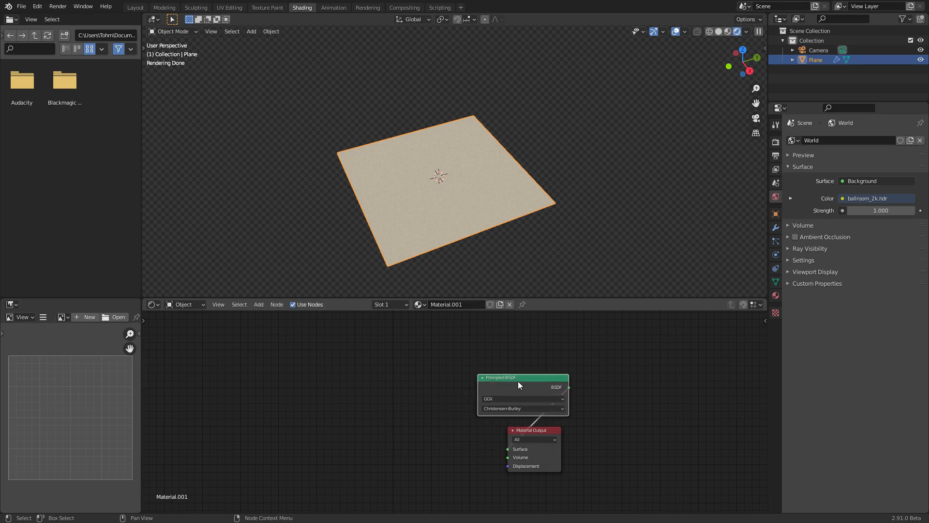
Save the project to the Desktop as ihaveapatreon.blend
key("ctrl+s")
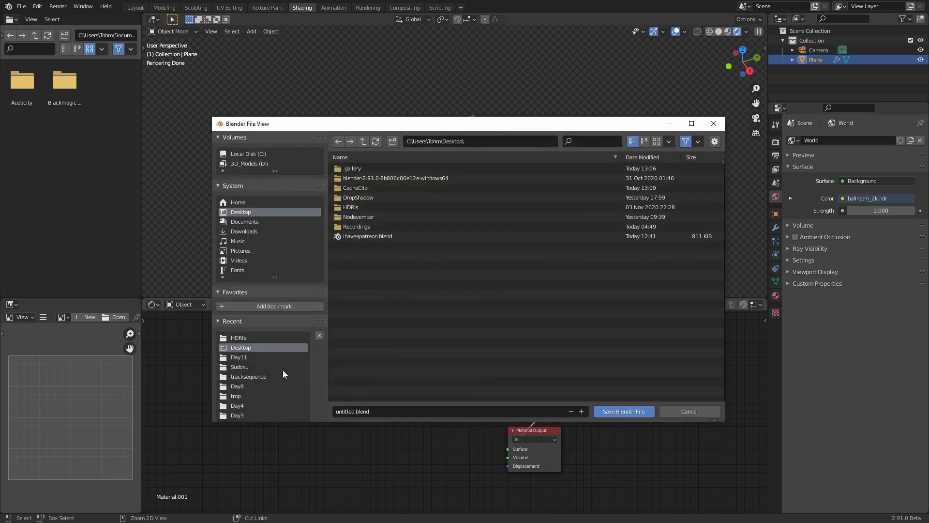
double_click(343, 411)
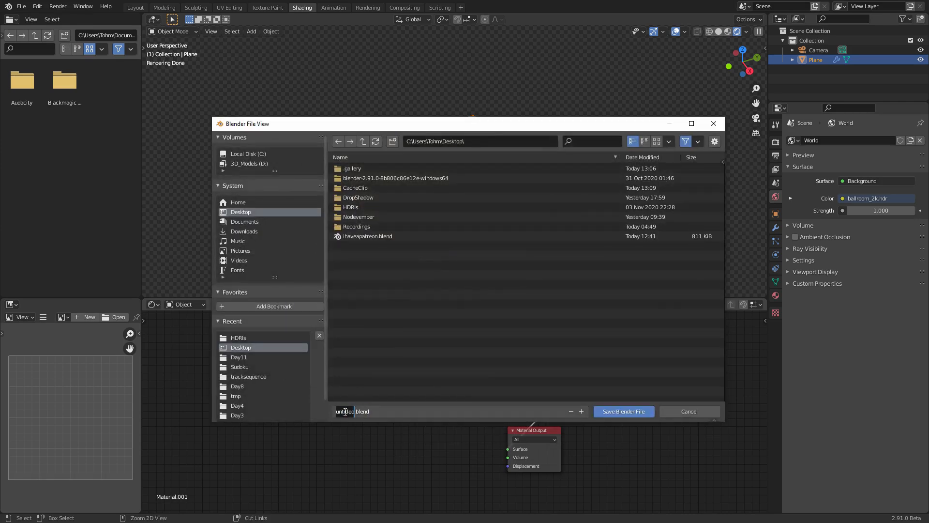
type("ihaveapatreon")
left_click(629, 413)
Move the Principled BSDF node up so it sits clear of the Material Output node
scroll(524, 394, "down", 4)
scroll(523, 393, "up", 5)
key("g")
left_click(540, 405)
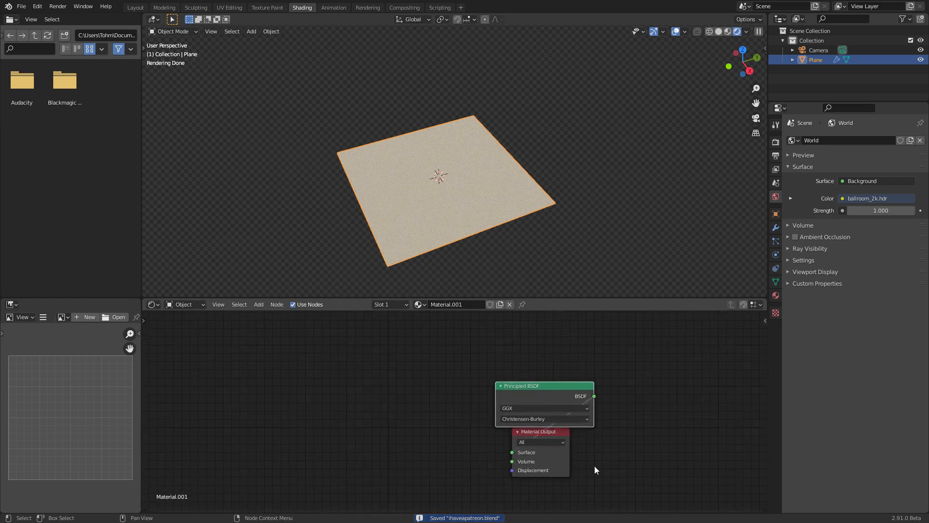
left_click_drag(526, 397, 525, 388)
Rename the plane's material to ihaveapatreon and save the file
middle_click_drag(488, 194, 489, 192)
double_click(452, 304)
type("ihaveapatreon")
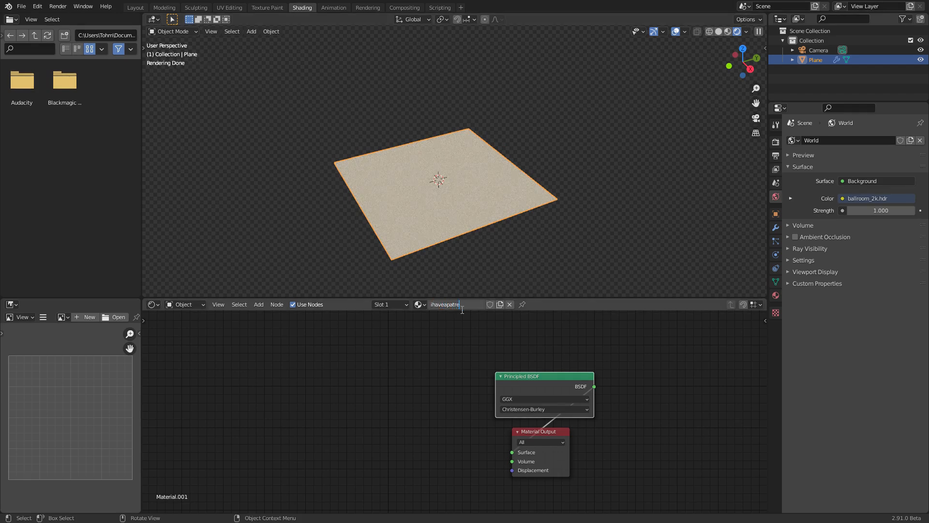
key("Return")
middle_click_drag(404, 427, 400, 393)
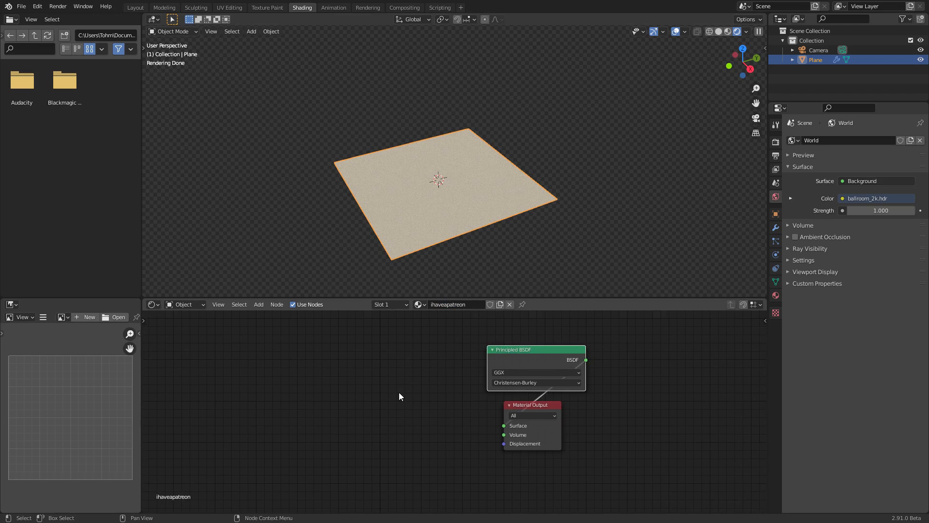
key("ctrl+s")
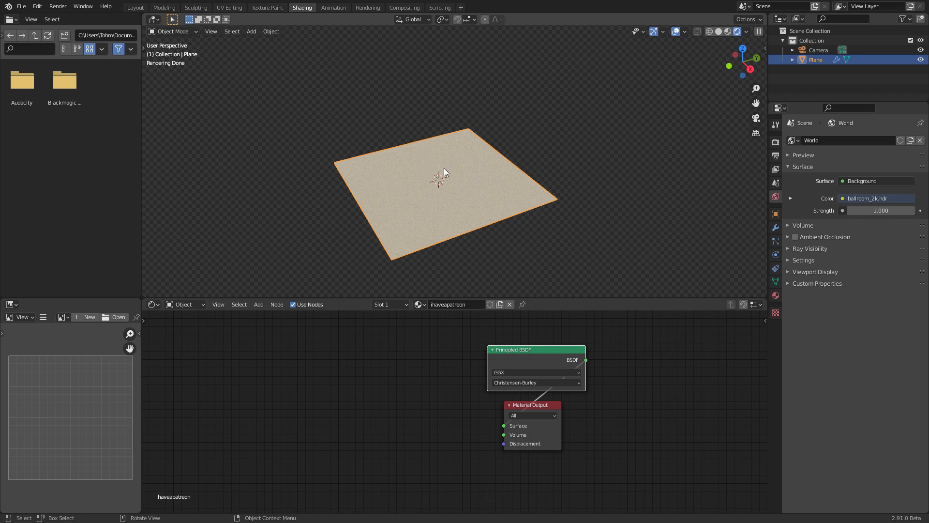
Add a Texture Coordinate node to the material and place it well to the left of the Principled BSDF
scroll(442, 170, "down", 1)
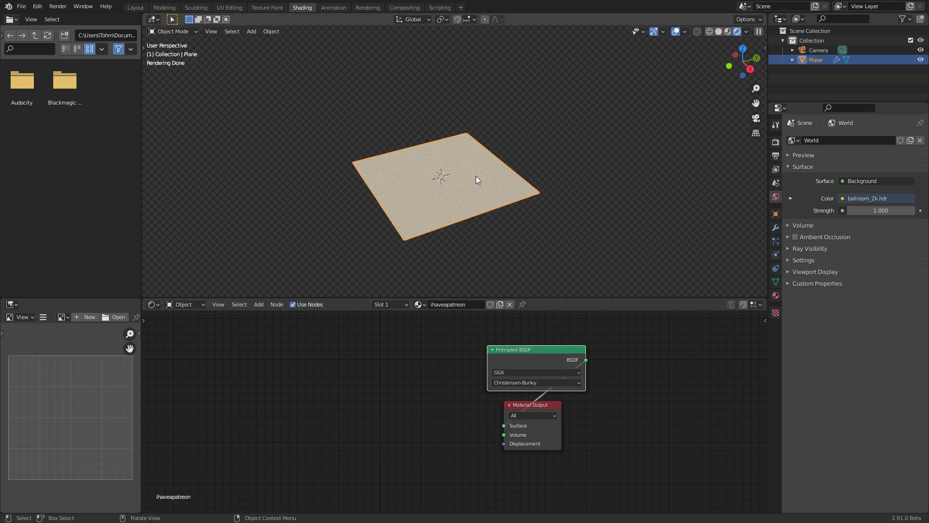
mouse_move(437, 205)
middle_mouse_down()
mouse_move(471, 147)
mouse_move(441, 171)
mouse_move(434, 209)
middle_mouse_up()
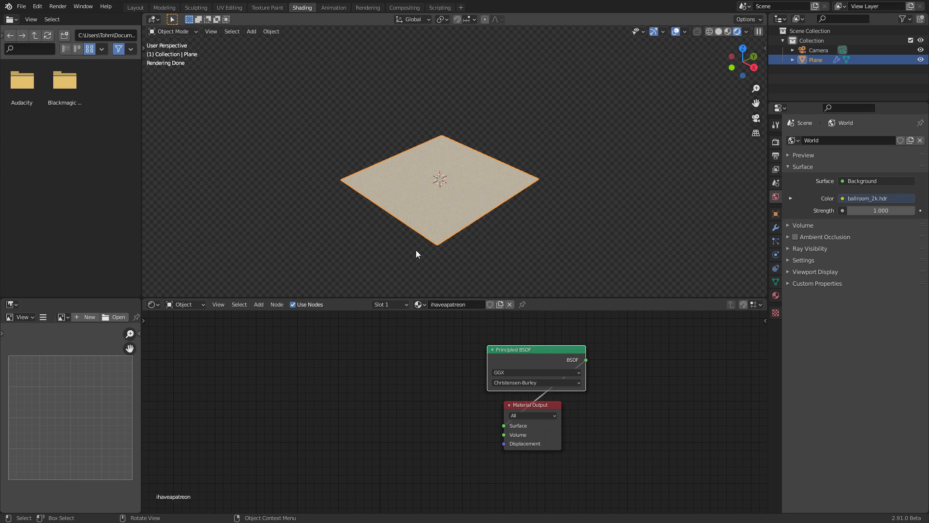
scroll(373, 382, "up", 2)
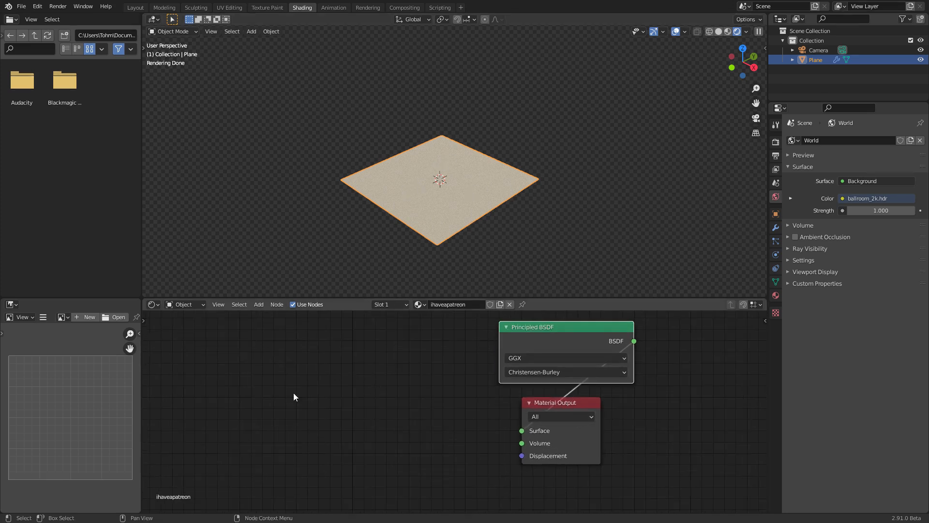
key("shift+a")
left_click(261, 374)
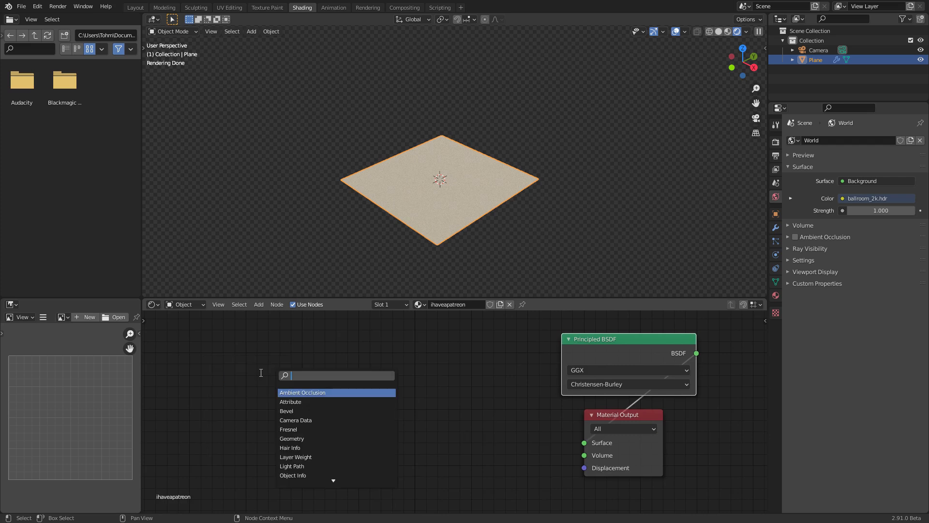
type("tex")
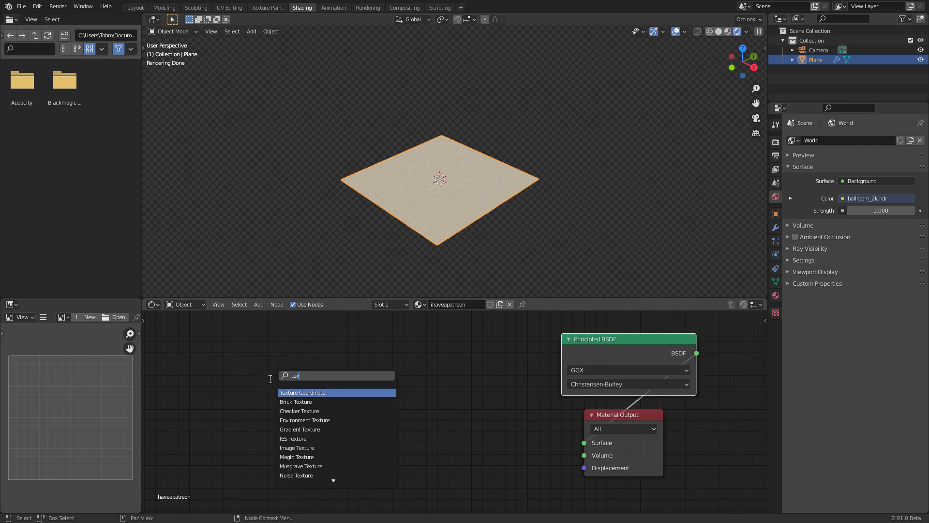
left_click(285, 389)
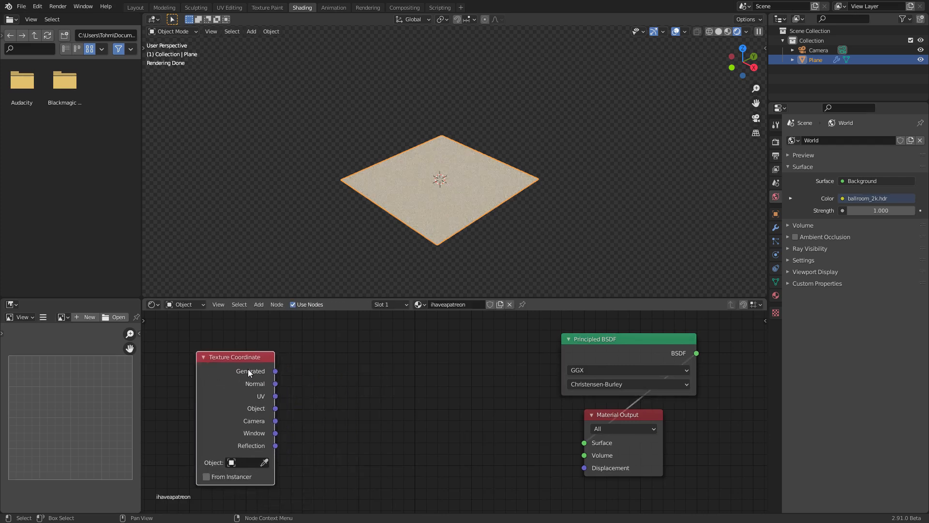
left_click(152, 362)
middle_click_drag(254, 387, 283, 368)
left_click_drag(254, 355, 350, 338)
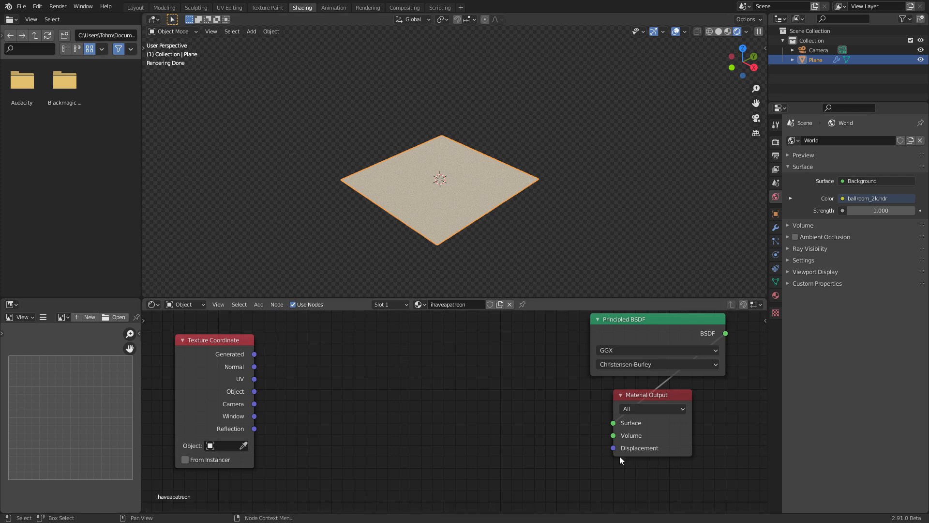
Preview the Texture Coordinate node's Object output on the plane, and switch the preview back to its Generated output
left_click(613, 445)
left_click(220, 350, "ctrl+shift")
left_click(220, 349, "ctrl+shift")
left_click(220, 349, "ctrl+shift")
left_click(219, 350, "ctrl+shift")
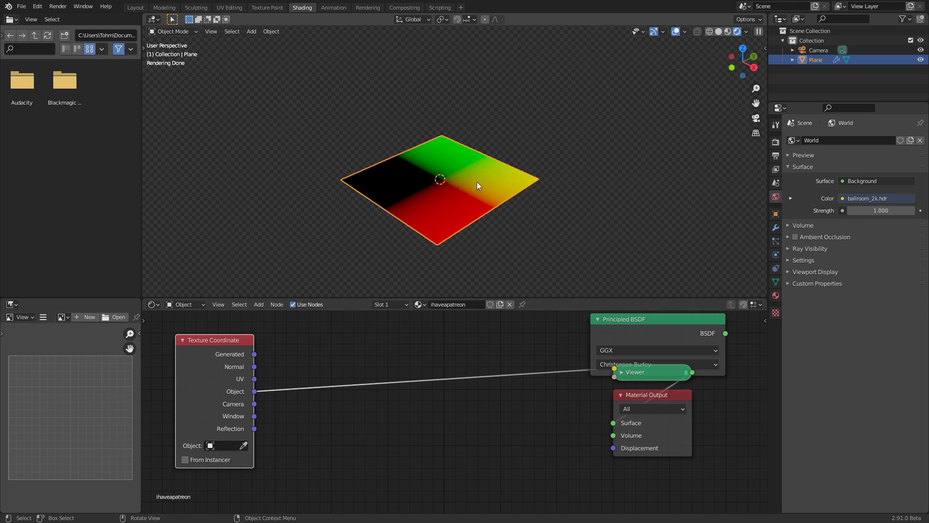
left_click(220, 354, "ctrl+shift")
left_click(220, 354, "ctrl+shift")
left_click(220, 354, "ctrl+shift")
left_click(220, 354, "ctrl+shift")
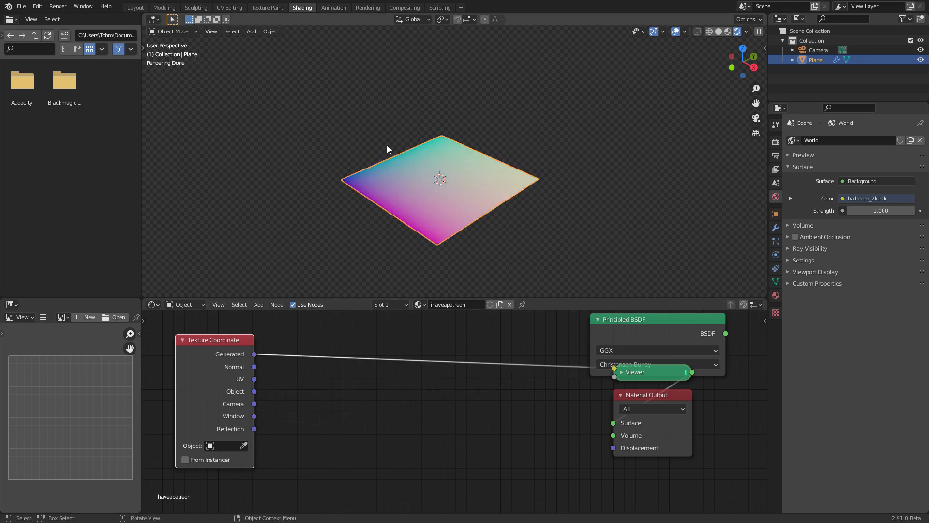
Insert a Vector Math Add node after the Generated output, with -0.5 in all three vector components
middle_click_drag(273, 354, 323, 399)
left_click_drag(286, 392, 234, 371)
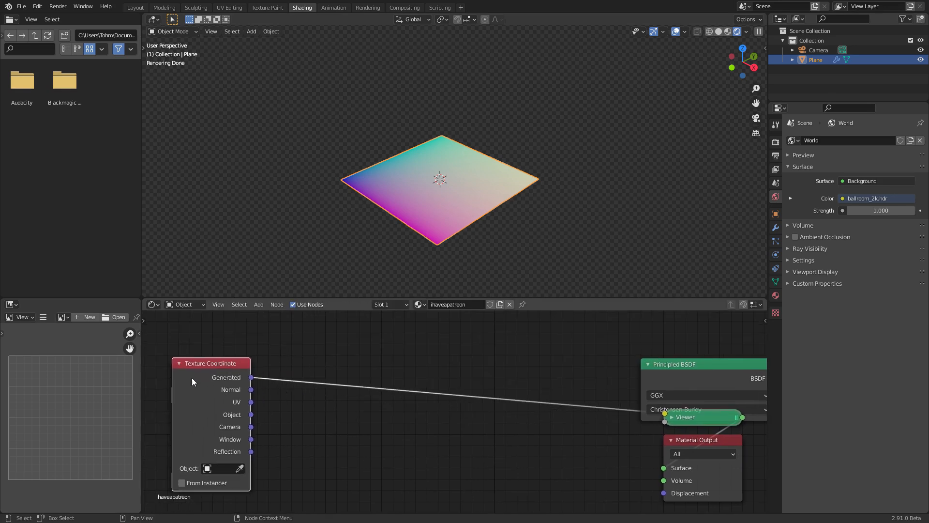
key("shift+a")
type("vect")
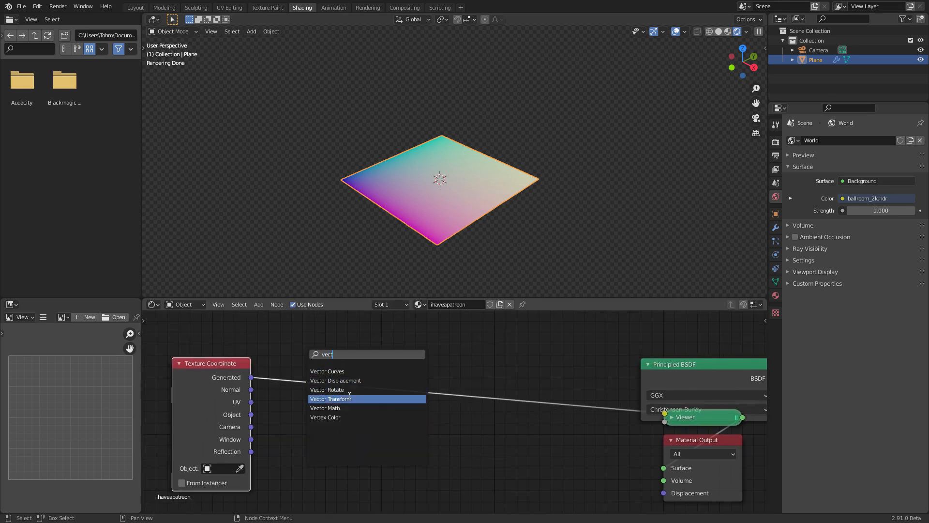
left_click(325, 407)
left_click(343, 391)
left_click_drag(342, 391, 341, 415)
type("-0.5")
key("Return")
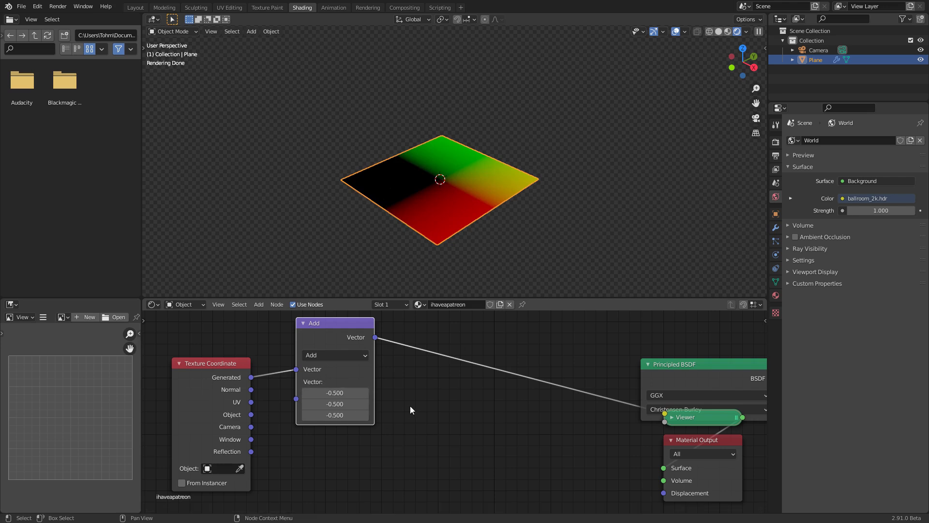
left_click_drag(309, 324, 293, 331)
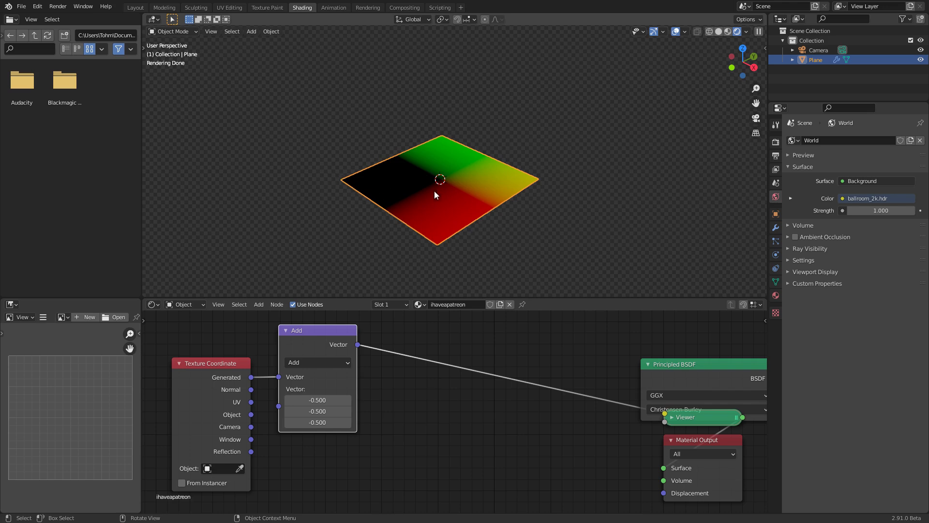
Compare the raw Generated coordinates with the Add node's output in the viewport preview
left_click(234, 377, "ctrl+shift")
left_click(233, 376, "ctrl+shift")
left_click(233, 376, "ctrl+shift")
left_click(234, 376, "ctrl+shift")
left_click(326, 344, "ctrl+shift")
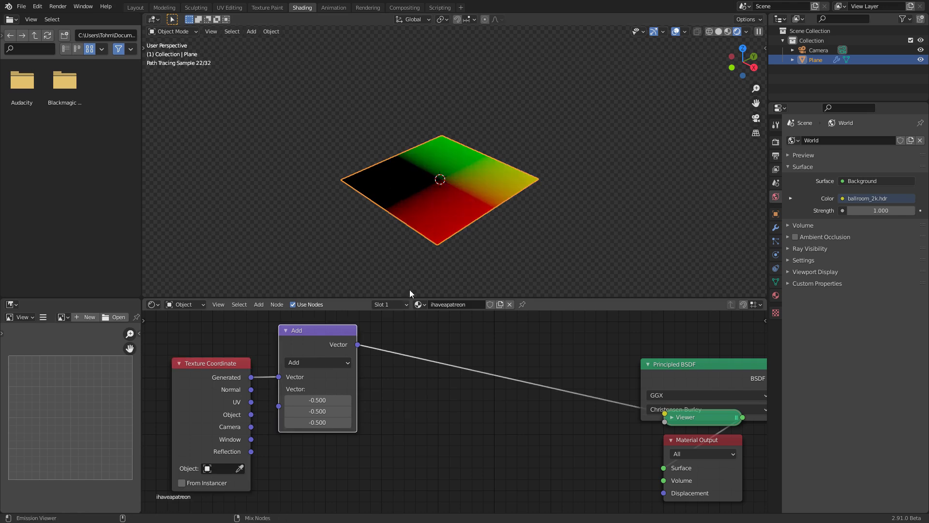
Duplicate the Add node into the link after it and switch the copy to Scale with a factor of 2
key("shift+d")
left_click(423, 352)
left_click(423, 351)
left_click(443, 215)
left_click(441, 377)
type("2")
key("Return")
scroll(445, 196, "up", 3)
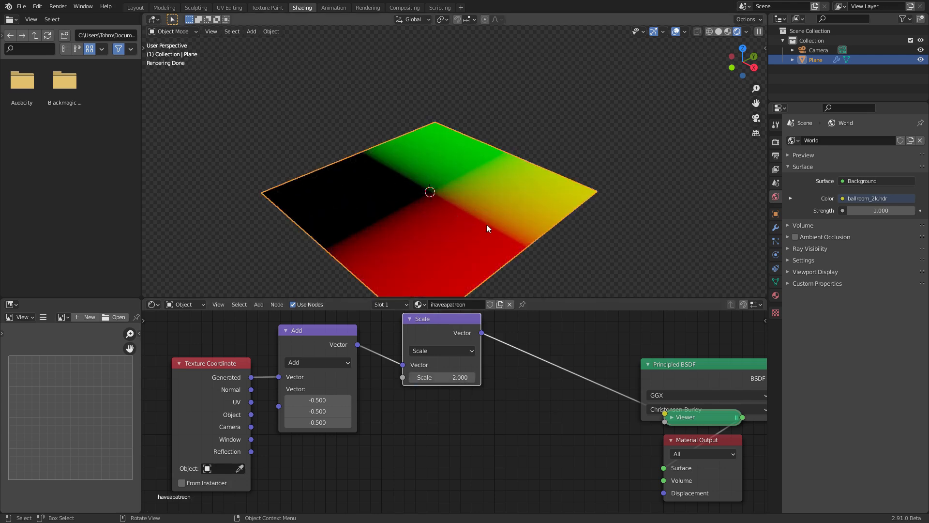
scroll(426, 342, "down", 3)
Group the Texture Coordinate, Add and Scale nodes, and move the group node away from the shader nodes
left_click_drag(455, 428, 285, 368)
key("ctrl+g")
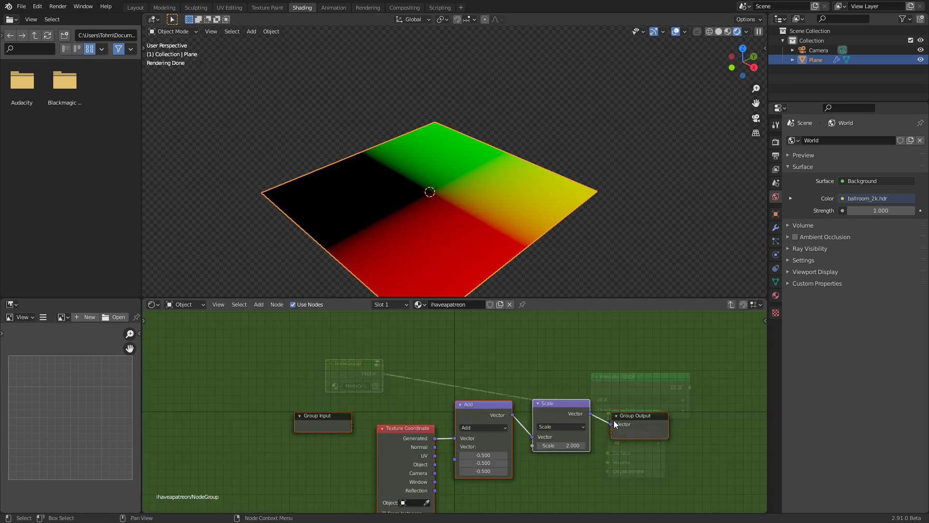
key("Tab")
left_click_drag(330, 373, 211, 405)
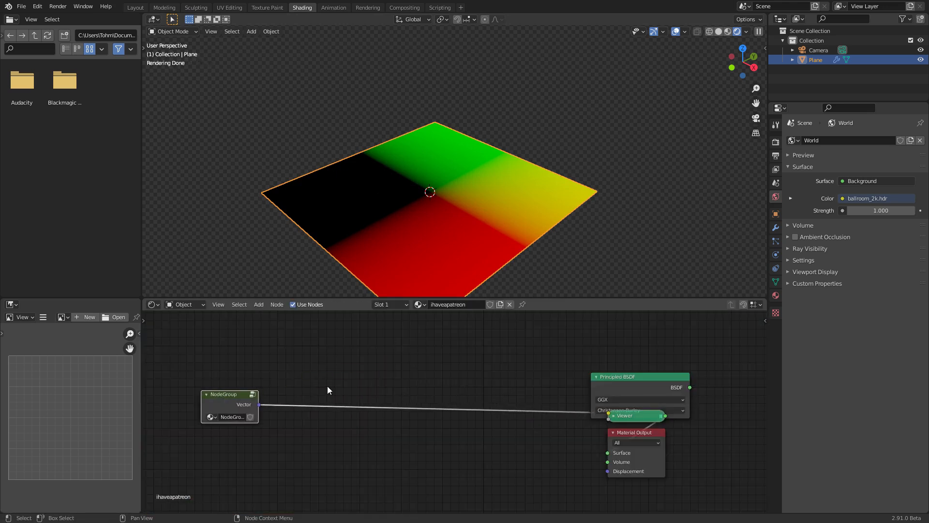
Set both the name and the label of the group node to coords
key("n")
left_click(725, 333)
type("co")
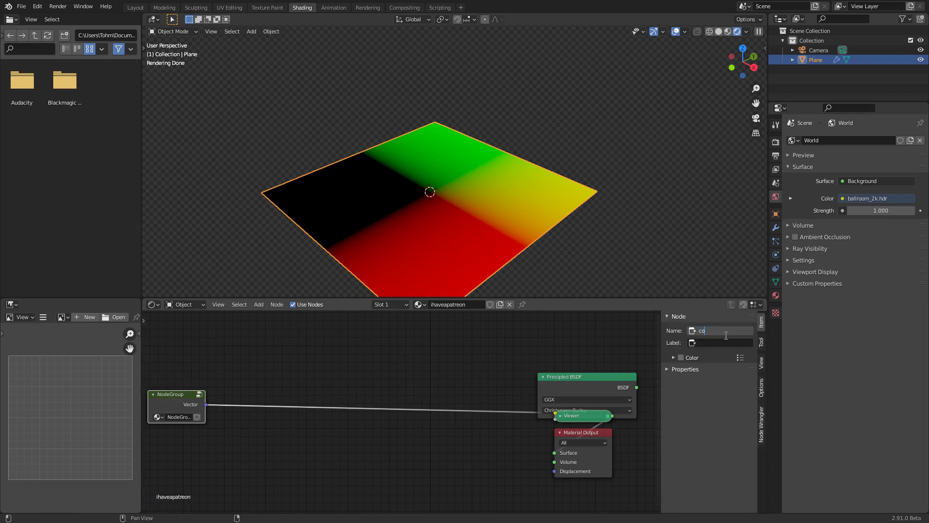
type("ords")
key("Return")
key("ctrl+c")
key("ctrl+v")
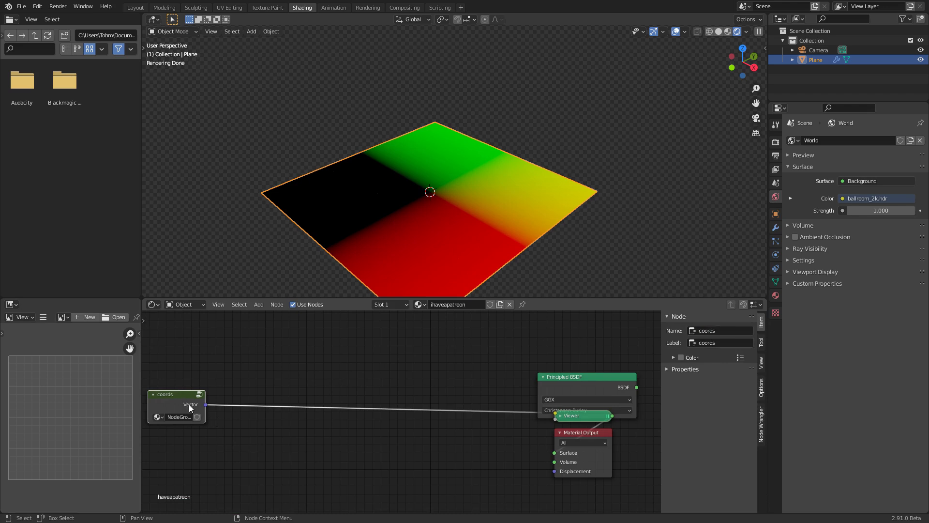
Lower the coords group node and place a duplicate of it below the Material Output
left_click_drag(187, 400, 207, 439)
middle_click_drag(296, 445, 299, 402)
key("shift+d")
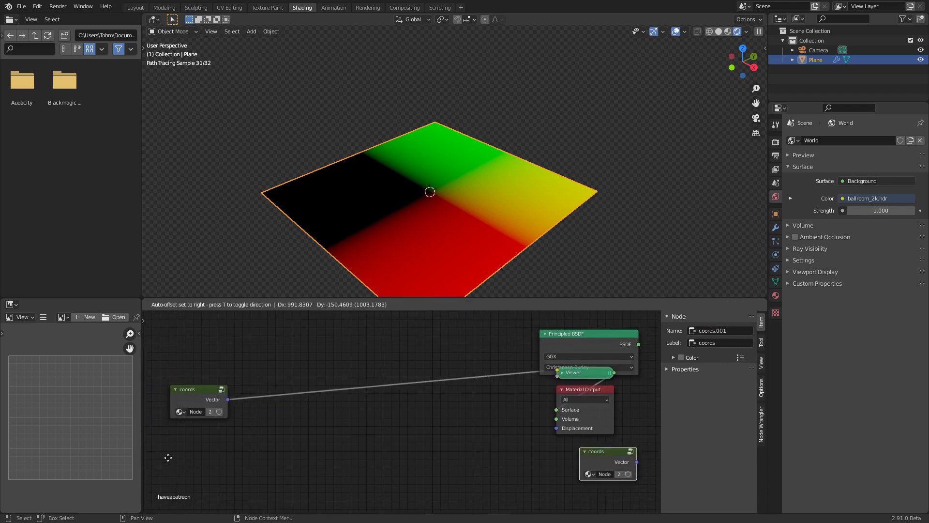
left_click(149, 458)
Add a Vector Math node on the link from the first coords group and set its operation to Subtract
key("shift+a")
type("vec")
key("Down")
key("Down")
key("Down")
key("Down")
key("Return")
left_click(400, 364)
scroll(396, 365, "down", 1, "ctrl")
Link the duplicate coords group through Subtract into the Material Output's Displacement, with the Principled BSDF restored as the surface
left_click_drag(617, 461, 358, 399)
left_click_drag(394, 347, 556, 428)
left_click(574, 351, "ctrl+shift")
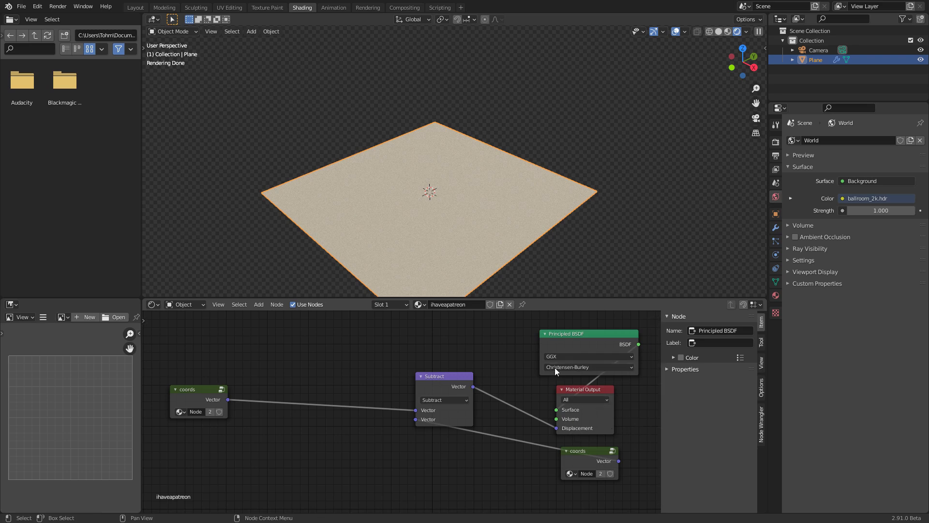
Position the Subtract node beside the Material Output with the duplicate coords group directly beneath it
left_click_drag(445, 394, 490, 407)
right_click_drag(534, 454, 537, 433, "ctrl")
key("ctrl+z")
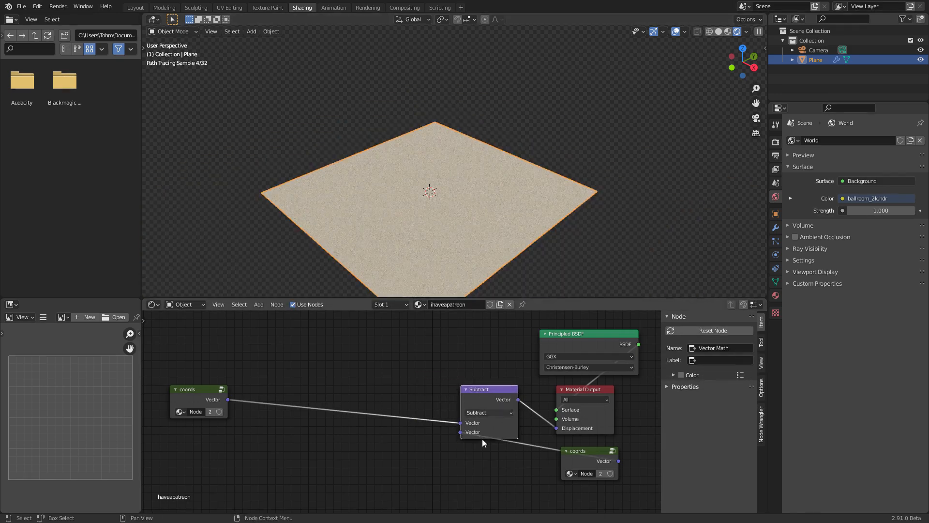
left_click_drag(501, 402, 512, 401)
left_click_drag(588, 454, 498, 450)
Enable a custom colour on the Subtract node and make it red
left_click(503, 402)
left_click(681, 375)
left_click(707, 375)
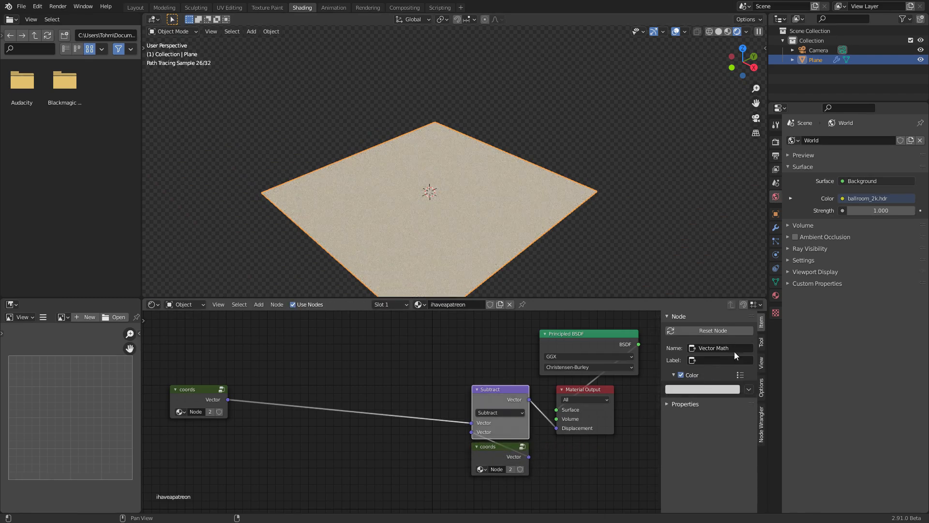
left_click(700, 390)
left_click_drag(710, 323, 706, 334)
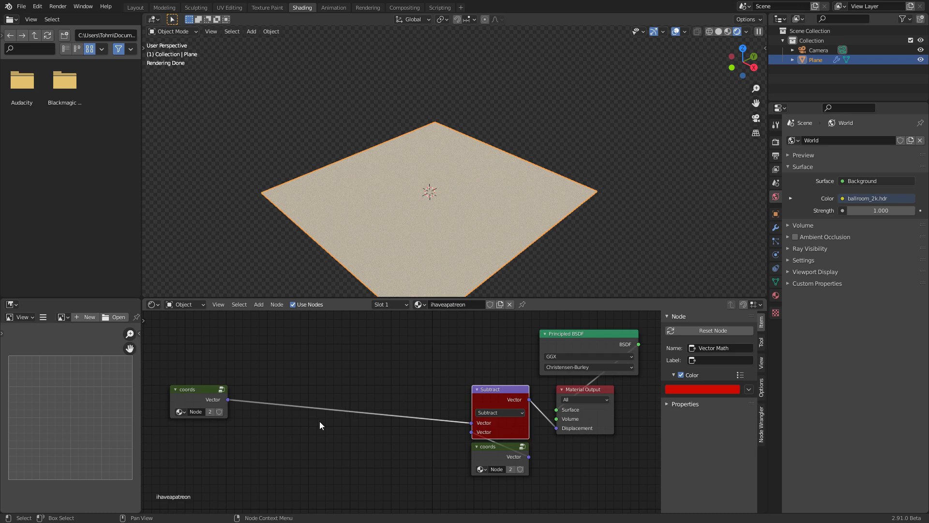
left_click_drag(424, 476, 240, 343)
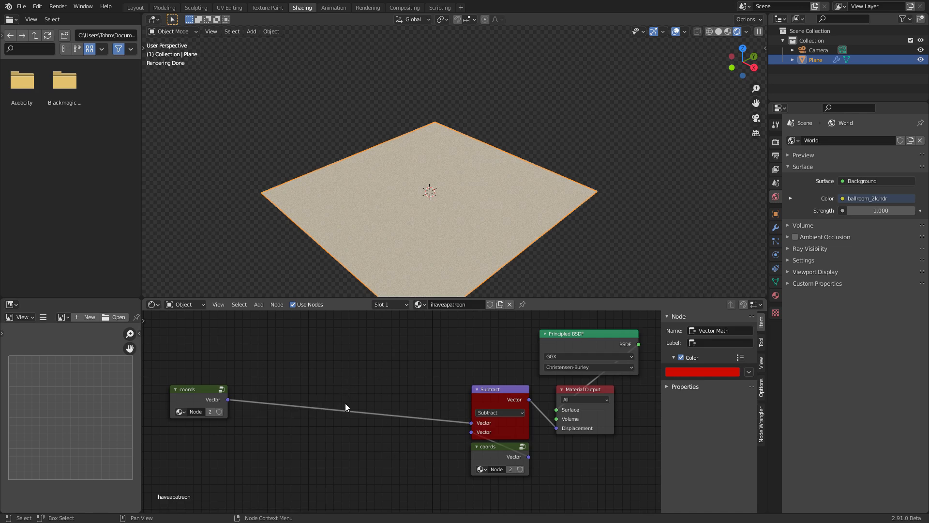
left_click_drag(472, 423, 475, 434)
key("ctrl+z")
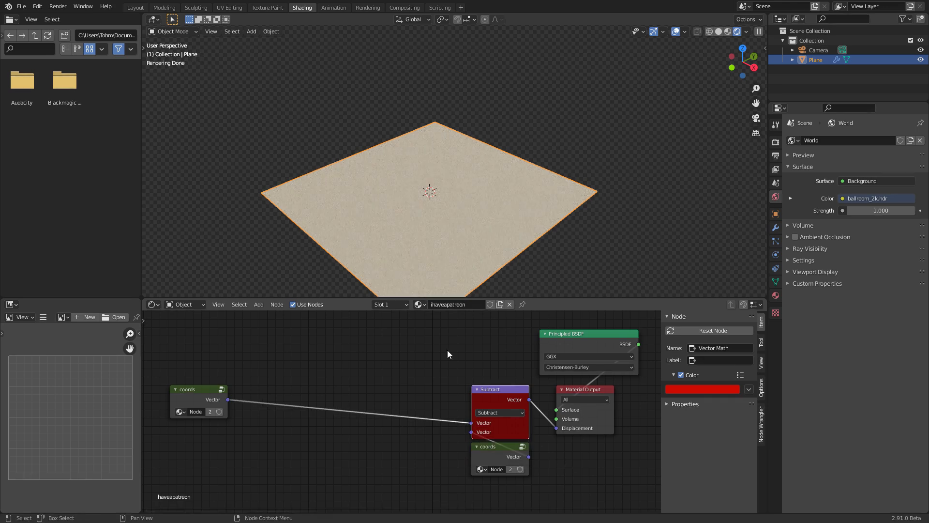
Save the file and move the first coords group farther from the Subtract node
key("ctrl")
key("ctrl+s")
middle_click_drag(306, 385, 378, 394)
scroll(429, 229, "down", 1)
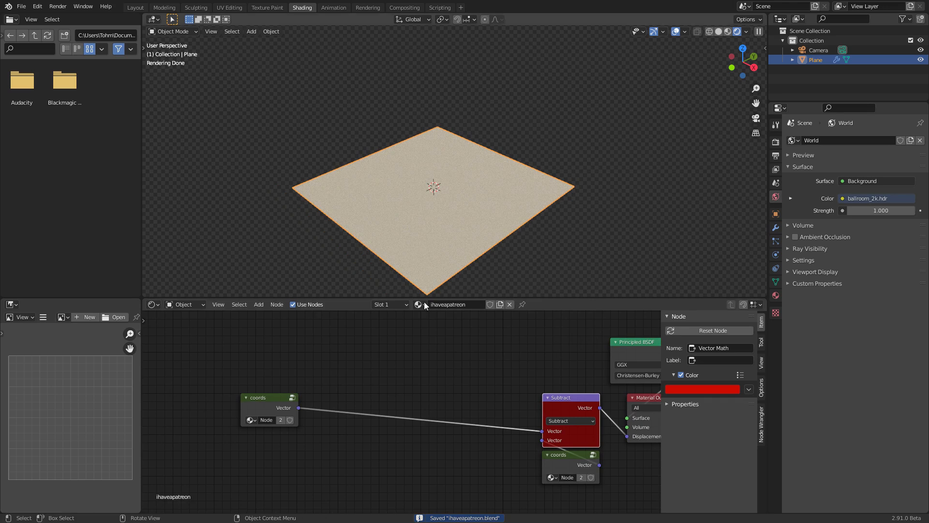
left_click_drag(266, 396, 211, 389)
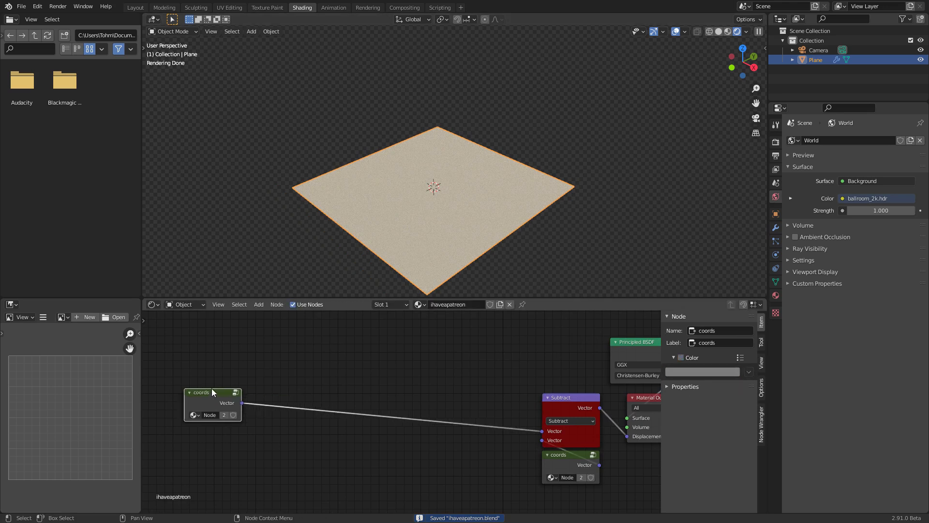
Add a Separate XYZ node above the first coords group, feed it the group's Vector, and preview its X output
key("shift+a")
left_click(279, 364)
type("se")
left_click(305, 401)
left_click(288, 353)
right_click_drag(237, 400, 283, 364, "alt")
left_click(300, 334, "ctrl+shift")
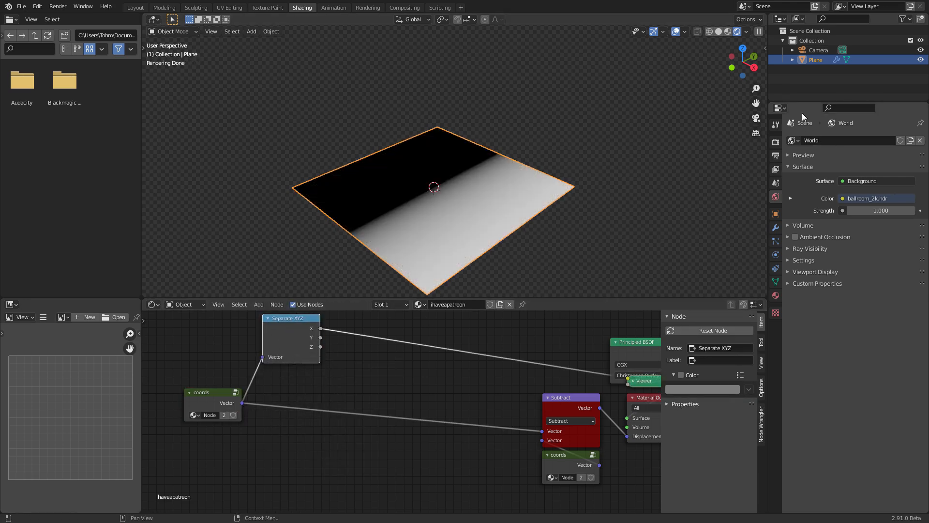
View the plane from the top and insert a Map Range node after the Separate XYZ X output with From Min -1
left_click(743, 48)
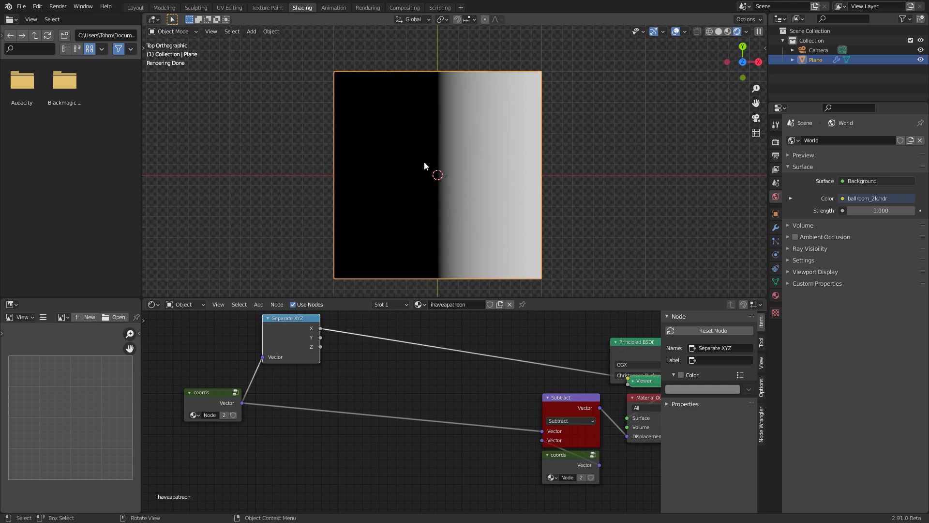
middle_click_drag(347, 365, 371, 431)
left_click_drag(330, 386, 296, 389)
key("shift+a")
left_click(356, 353)
type("range")
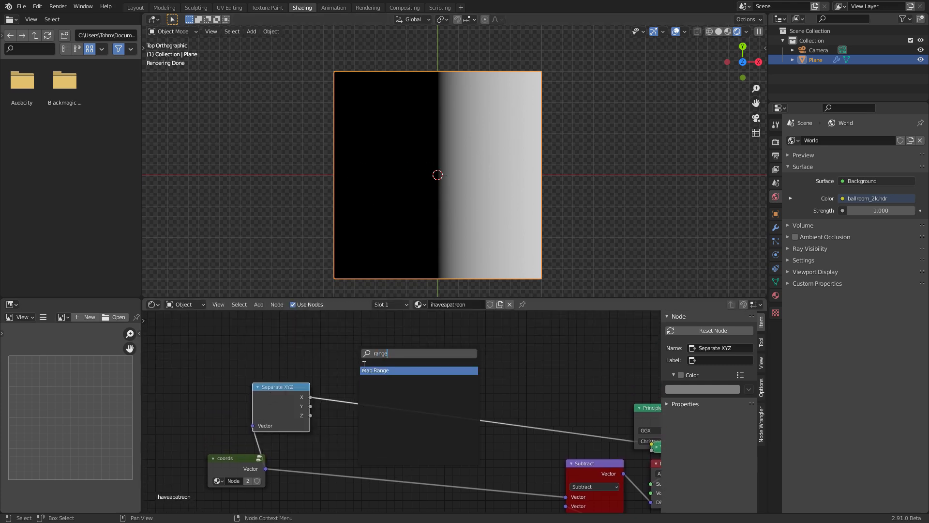
left_click(362, 369)
left_click(356, 362)
left_click(365, 408)
type("-1")
key("Return")
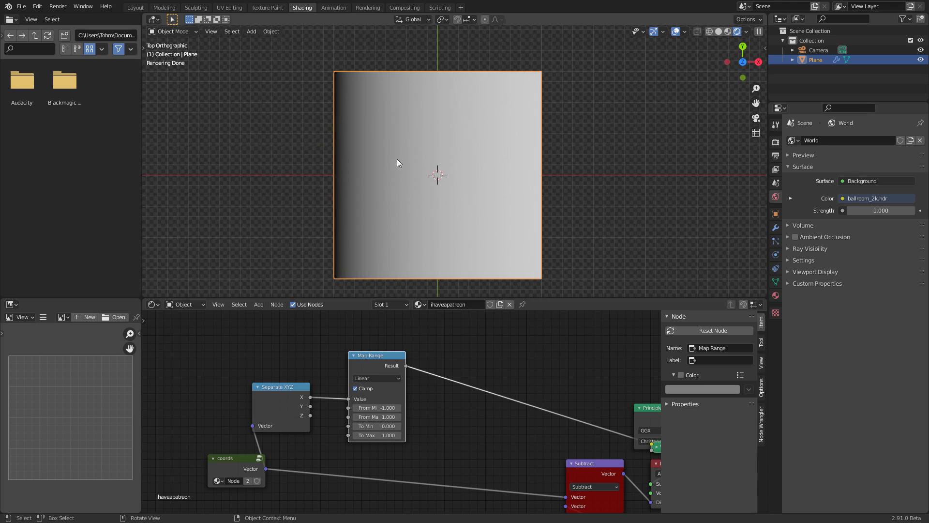
scroll(403, 157, "up", 1)
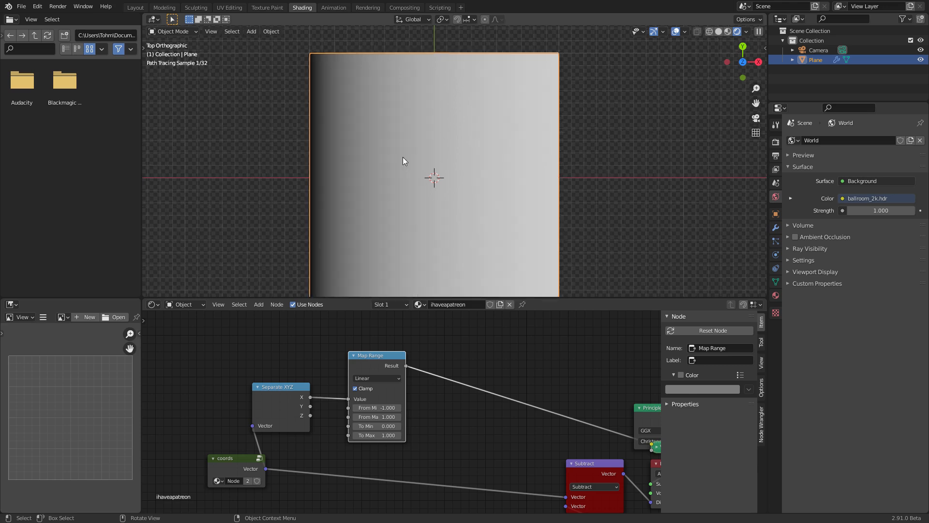
scroll(399, 154, "down", 1)
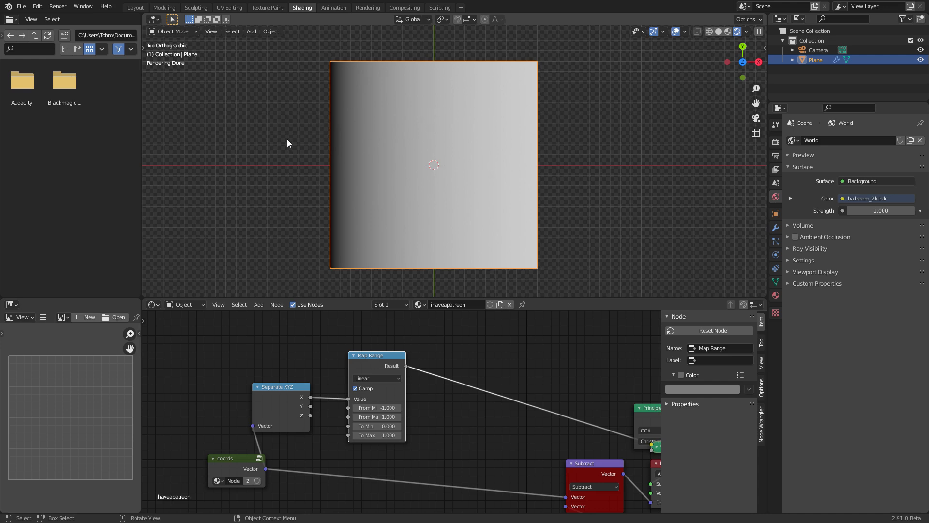
Sketch three stacked loops and an upward arrow as annotations beside the plane, and erase them
mouse_move(242, 152)
left_mouse_down()
mouse_move(216, 166)
mouse_move(254, 177)
mouse_move(257, 153)
mouse_move(237, 153)
left_mouse_up()
mouse_move(262, 117)
left_mouse_down()
mouse_move(222, 124)
mouse_move(257, 137)
mouse_move(264, 119)
left_mouse_up()
left_click(249, 88)
mouse_move(250, 89)
left_mouse_down()
mouse_move(247, 101)
mouse_move(250, 89)
left_mouse_up()
mouse_move(284, 167)
left_mouse_down()
mouse_move(277, 88)
mouse_move(269, 106)
mouse_move(281, 106)
left_mouse_up()
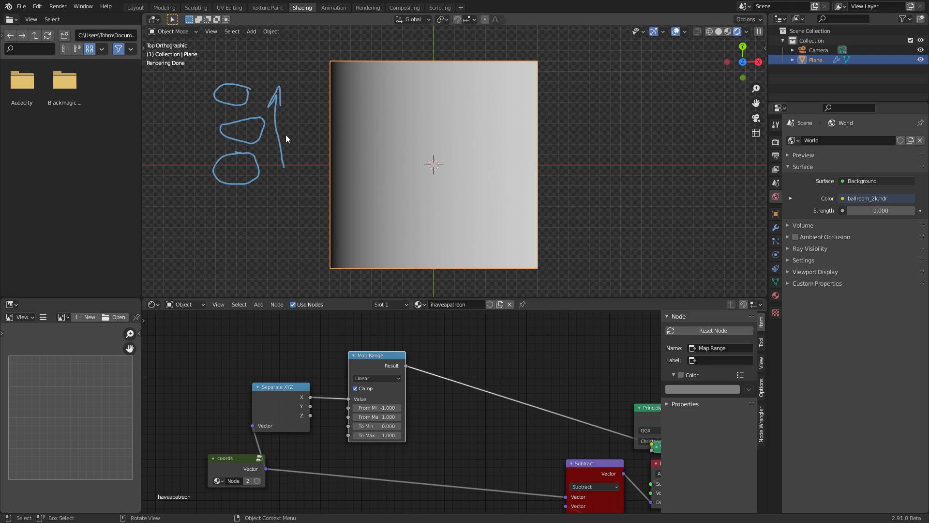
mouse_move(285, 196)
left_mouse_down("ctrl")
mouse_move(269, 181)
mouse_move(272, 87)
mouse_move(249, 182)
mouse_move(235, 154)
mouse_move(307, 126)
mouse_move(303, 106)
mouse_move(338, 120)
left_mouse_up("ctrl")
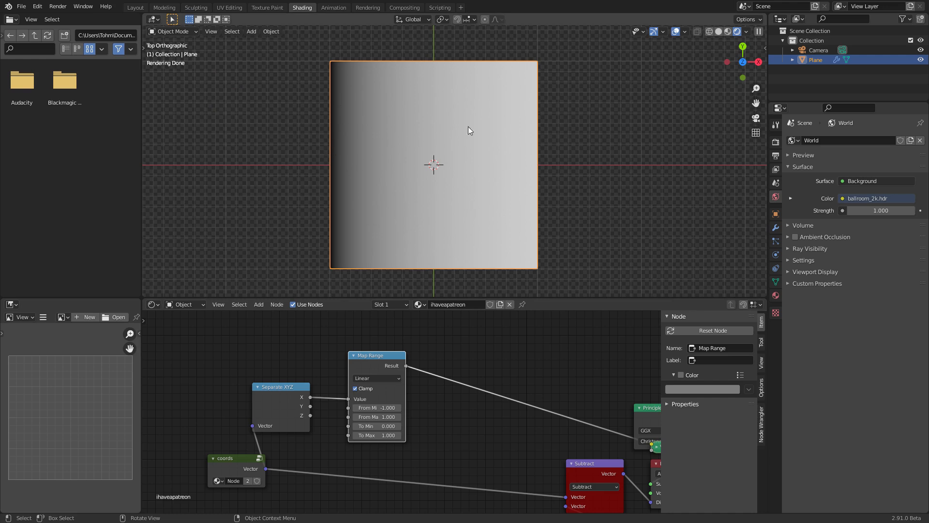
Save the file and insert a Combine XYZ node after Map Range, with the Result feeding its X input
key("ctrl+s")
left_click_drag(379, 355, 360, 351)
middle_click_drag(496, 366, 417, 375)
key("shift+a")
left_click(416, 358)
type("combine")
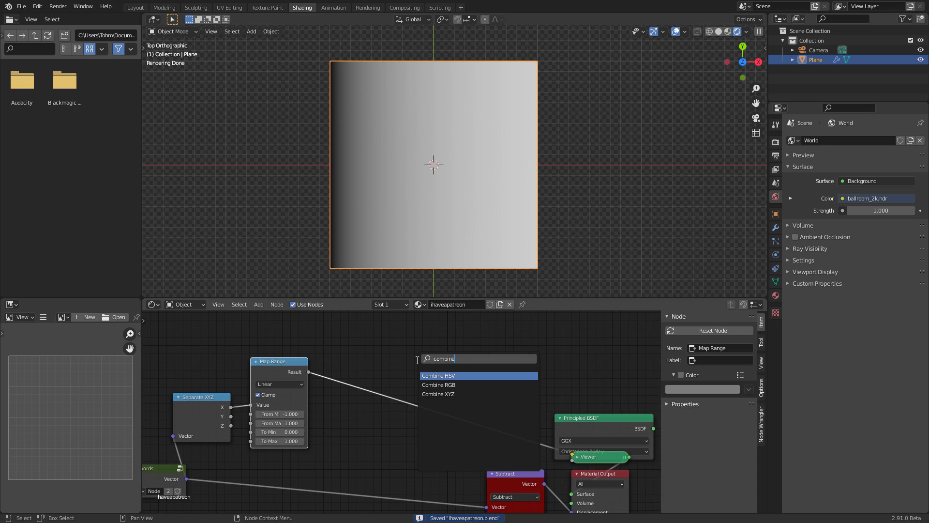
key("Down")
key("Down")
key("Return")
left_click(416, 358)
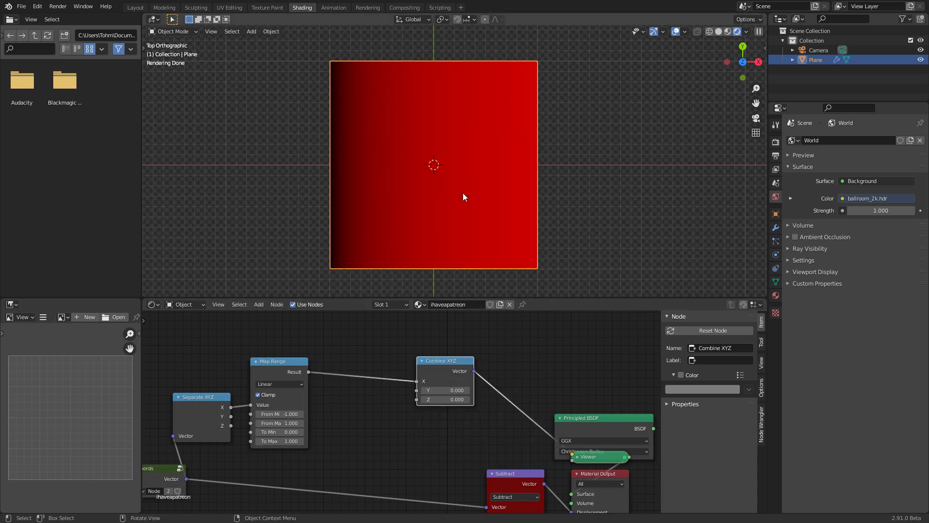
Insert a Math node between Map Range and the Combine XYZ X input, and set it to Cosine
scroll(340, 406, "up", 2)
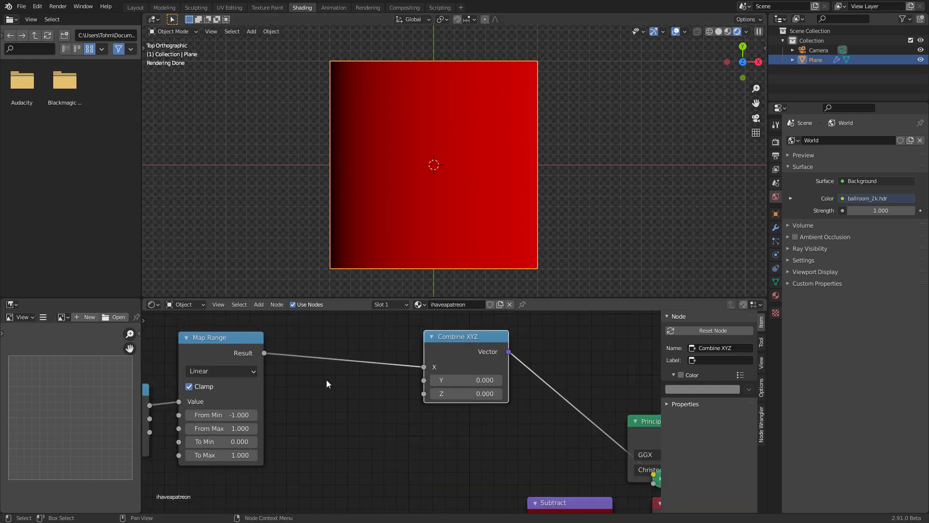
middle_click_drag(321, 379, 318, 414)
key("shift+a")
left_click(320, 365)
type("math")
left_click(333, 383)
left_click(332, 381)
left_click(350, 400)
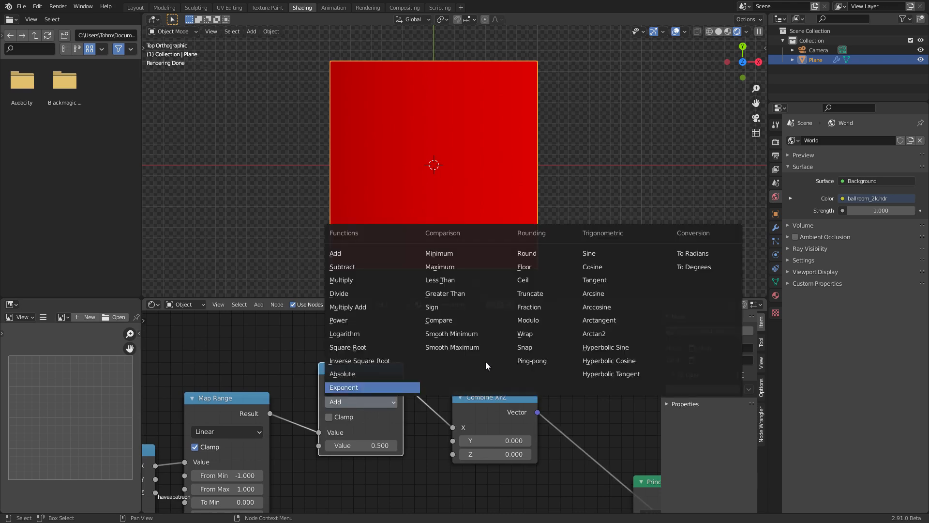
left_click(592, 267)
Move the Cosine node up, duplicate it directly beneath, and feed the copy from the Map Range Result
left_click_drag(353, 371, 348, 327)
key("shift+d")
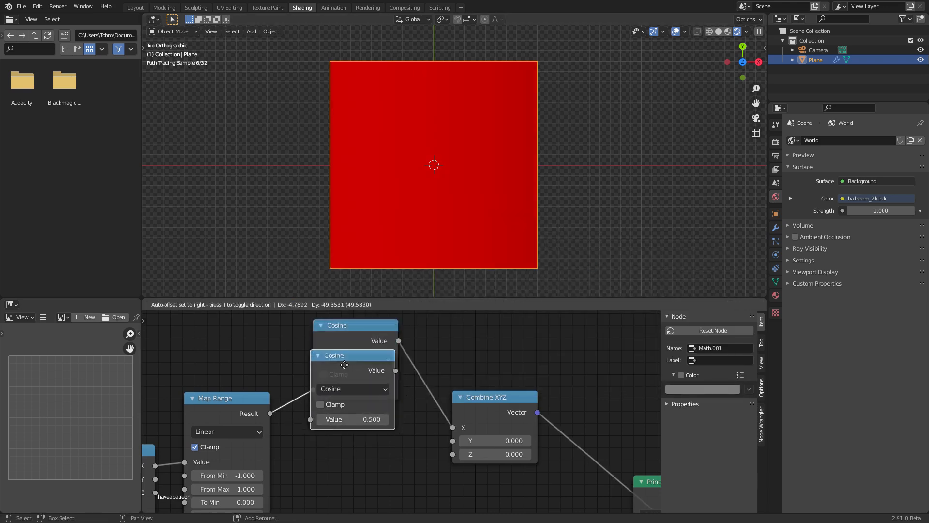
left_click(352, 416)
right_click_drag(262, 414, 326, 435, "alt")
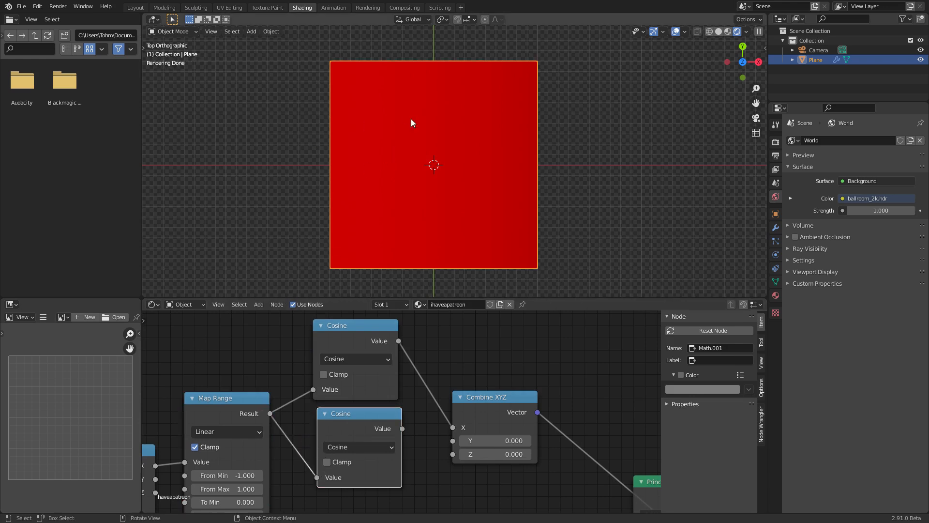
Preview the Map Range output, set the lower Cosine copy to Sine, and connect its Value to the Combine XYZ Y input
middle_click_drag(217, 404, 251, 384)
left_click(251, 383, "ctrl+shift")
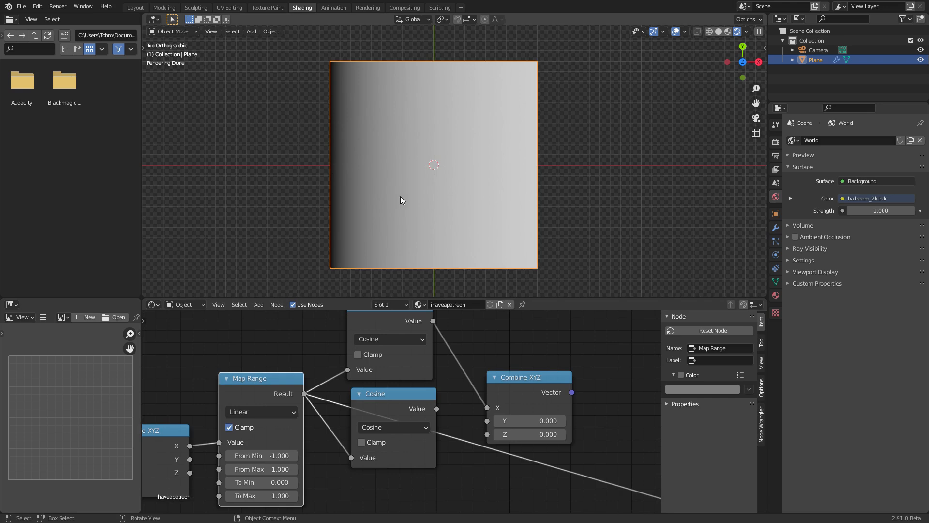
left_click(395, 428)
left_click(634, 278)
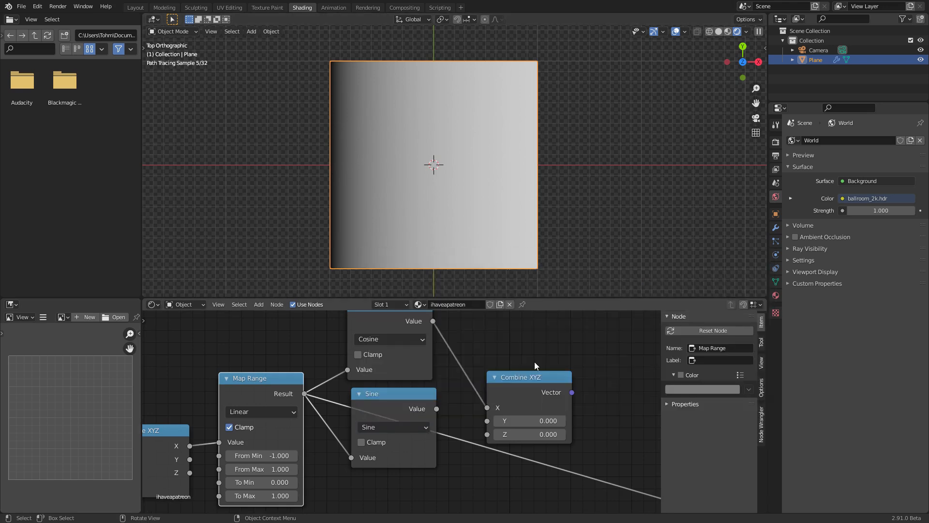
left_click_drag(437, 408, 496, 422)
Enable the floor grid and the X, Y and Z axes in the viewport overlays, and view the plane in perspective
middle_click_drag(502, 207, 513, 39)
left_click(684, 31)
left_click(715, 77)
left_click(727, 78)
left_click(658, 78)
left_click(740, 78)
middle_click_drag(465, 111, 485, 163)
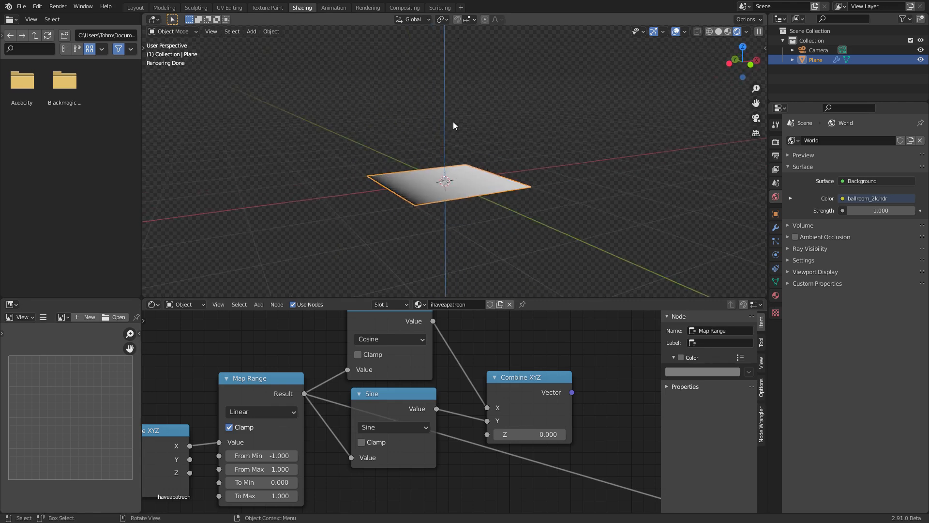
scroll(454, 124, "up", 3)
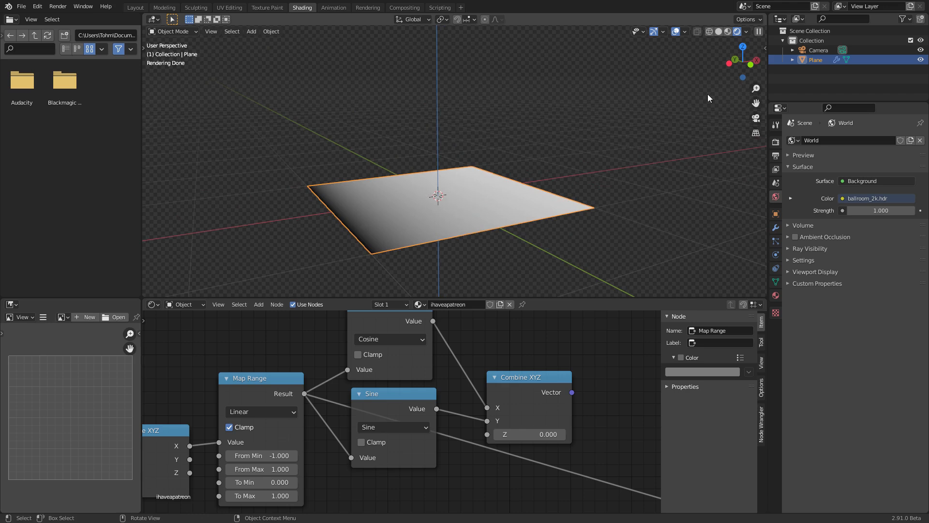
middle_click_drag(502, 166, 478, 232)
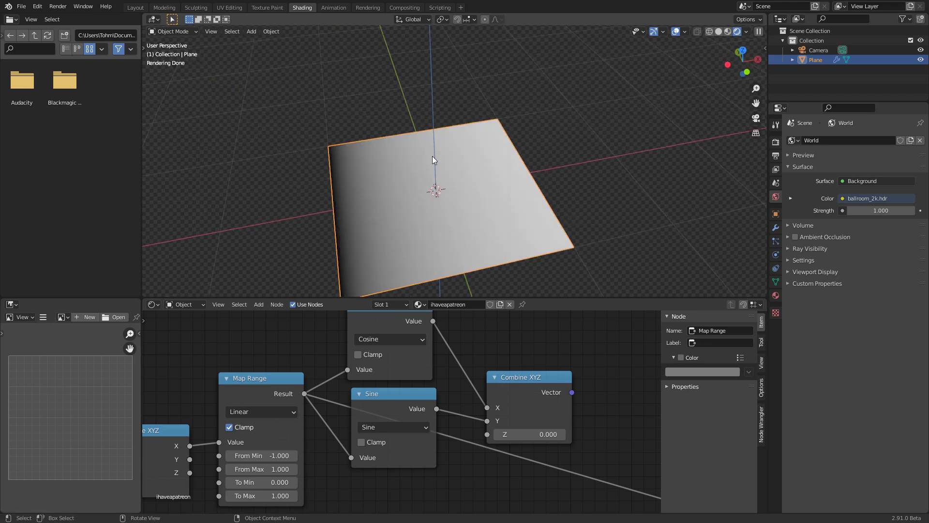
Connect the Separate XYZ Y output to Combine XYZ's Z, and the Combine XYZ Vector to the Subtract node's first input
middle_click_drag(265, 440, 297, 422)
left_click_drag(222, 441, 520, 415)
scroll(554, 381, "down", 6)
middle_click_drag(557, 387, 427, 364)
left_click_drag(413, 357, 412, 484)
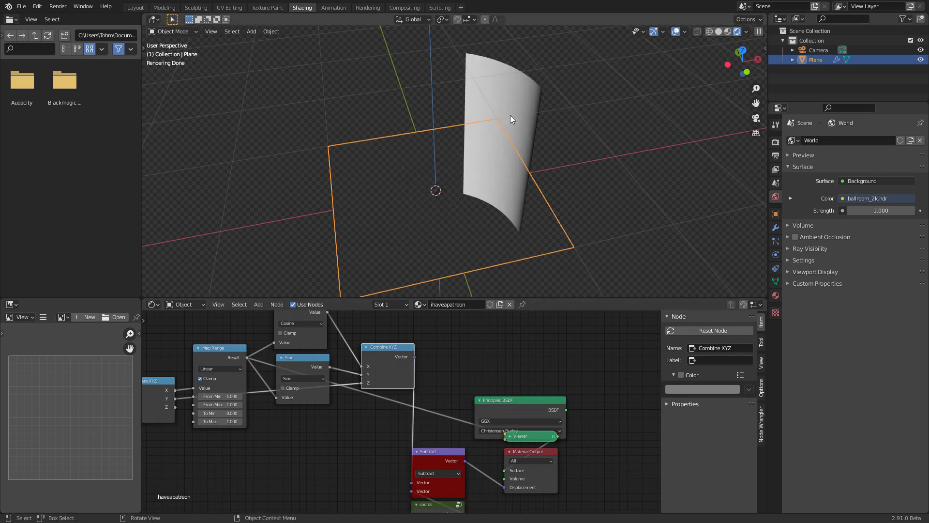
Move the Map Range node up and add a shared reroute point on its links to the Cosine and Sine nodes
middle_click_drag(278, 385, 370, 413)
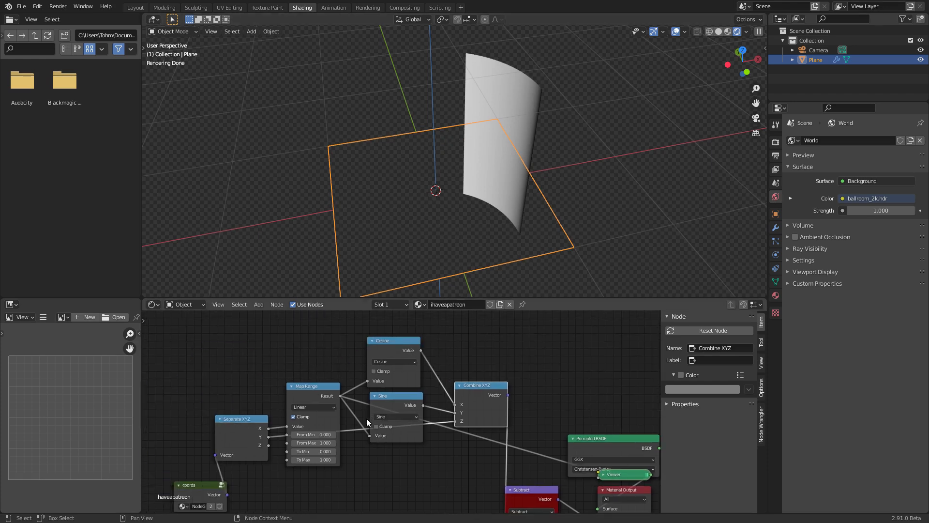
scroll(283, 418, "up", 3)
left_click_drag(218, 420, 240, 330)
right_click_drag(347, 367, 322, 362, "shift")
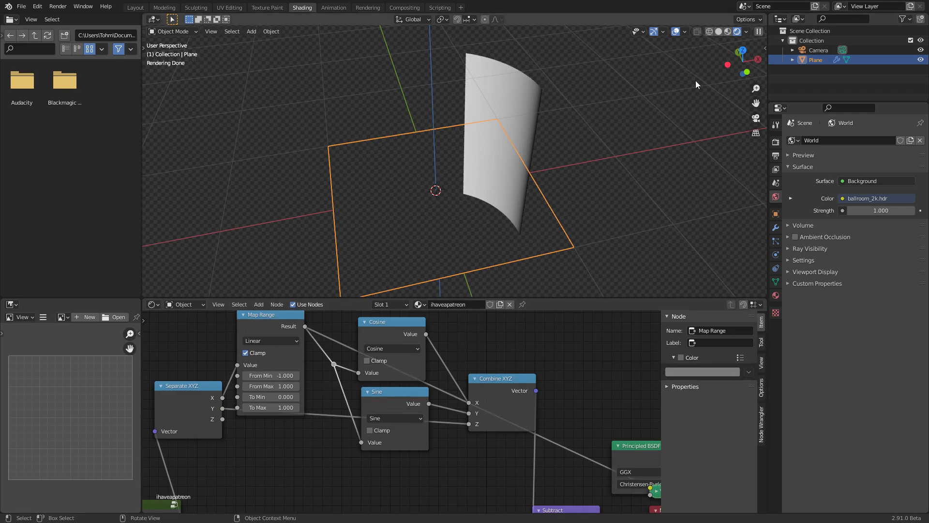
View the plane from the top and feed the first coords group's Vector directly into the Subtract node's first input
left_click(742, 51)
scroll(523, 422, "down", 1)
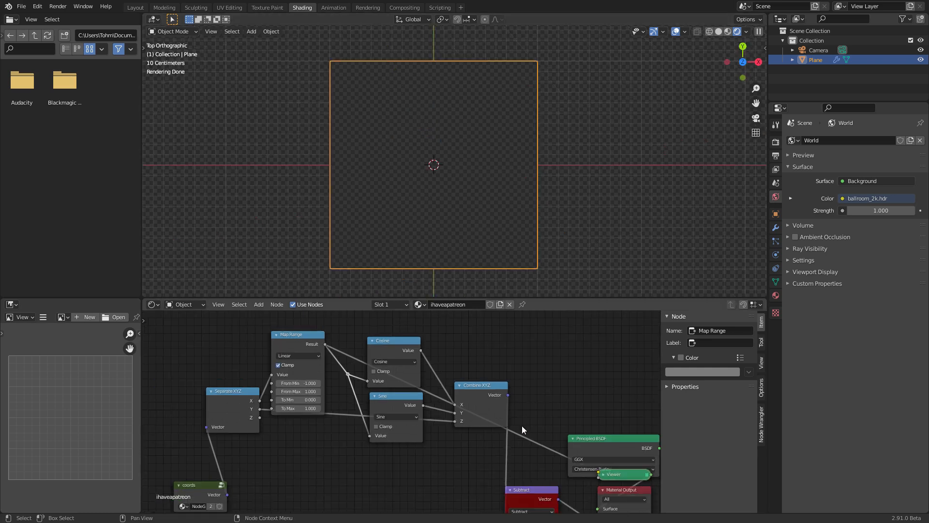
left_click(530, 492)
key("m")
key("m")
middle_click_drag(428, 466, 429, 399)
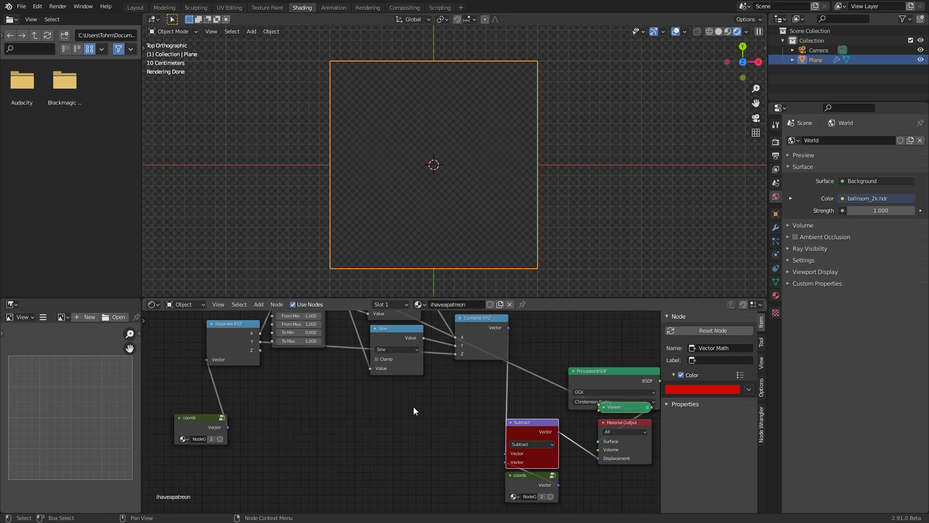
left_click_drag(228, 427, 505, 453)
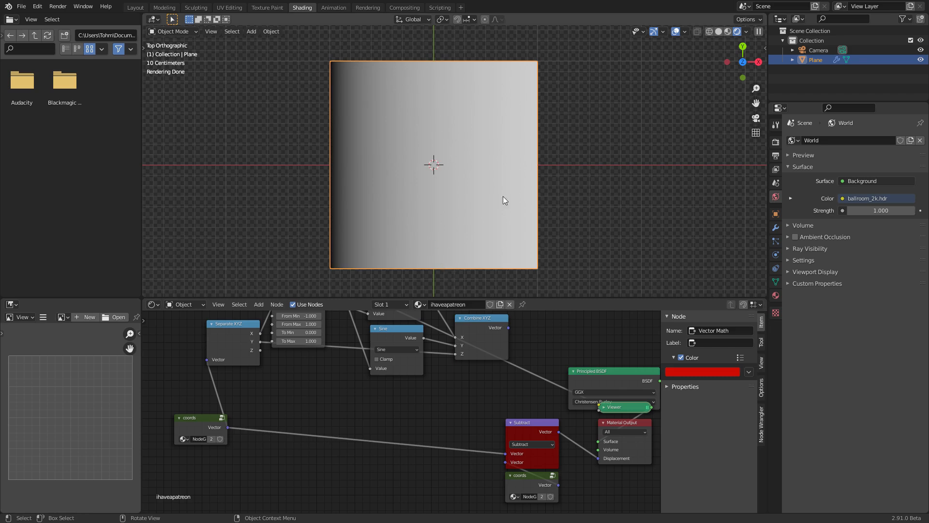
View the plane in perspective and reconnect the Combine XYZ Vector to the Subtract node's first input
middle_click_drag(460, 140, 549, 156)
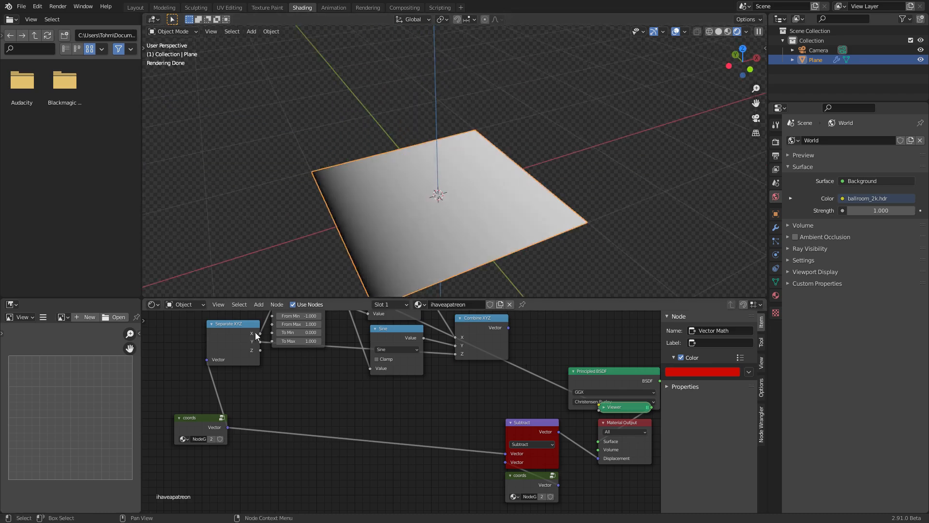
middle_click_drag(463, 377, 471, 419)
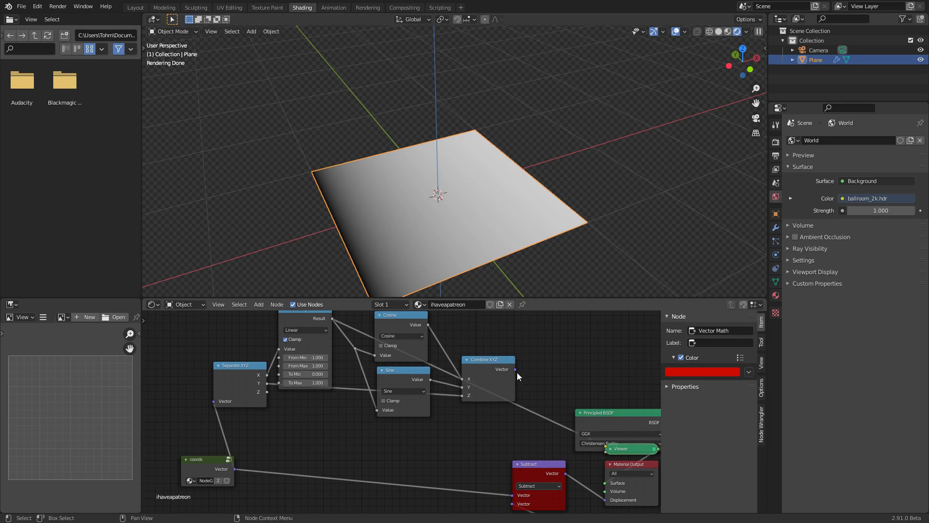
left_click_drag(516, 370, 513, 494)
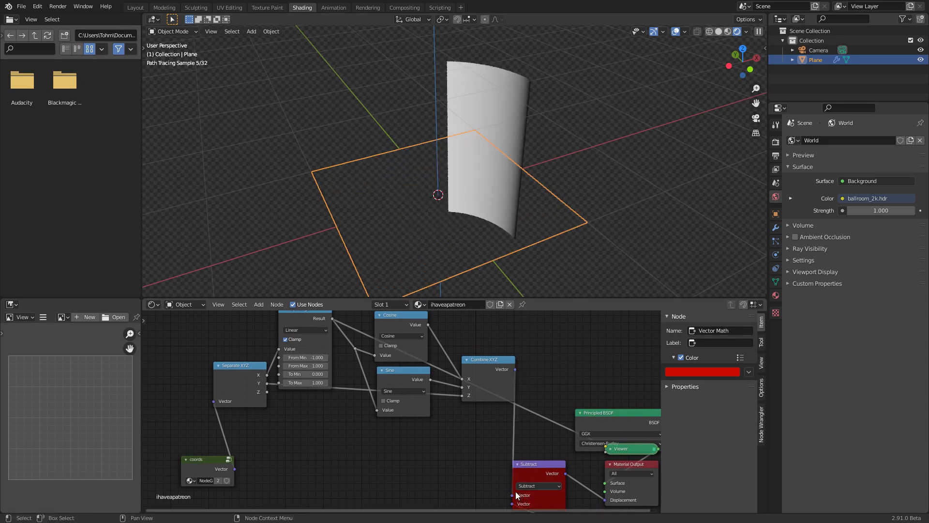
Make room after Map Range by moving it, Separate XYZ and coords away, and shifting Cosine and Sine closer to Combine XYZ
middle_click_drag(255, 364, 364, 372)
right_click(271, 475)
left_click_drag(257, 482, 408, 367)
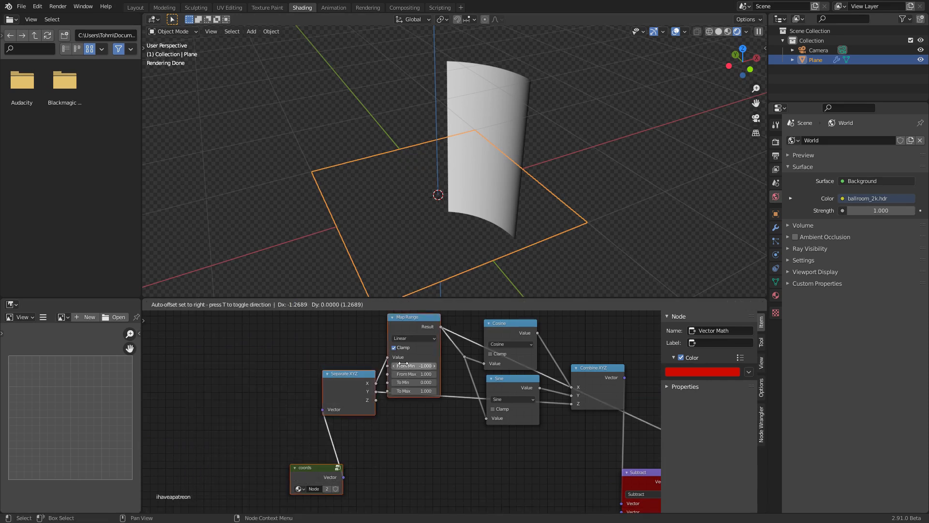
key("g")
left_click(324, 362)
middle_click_drag(422, 365, 450, 424)
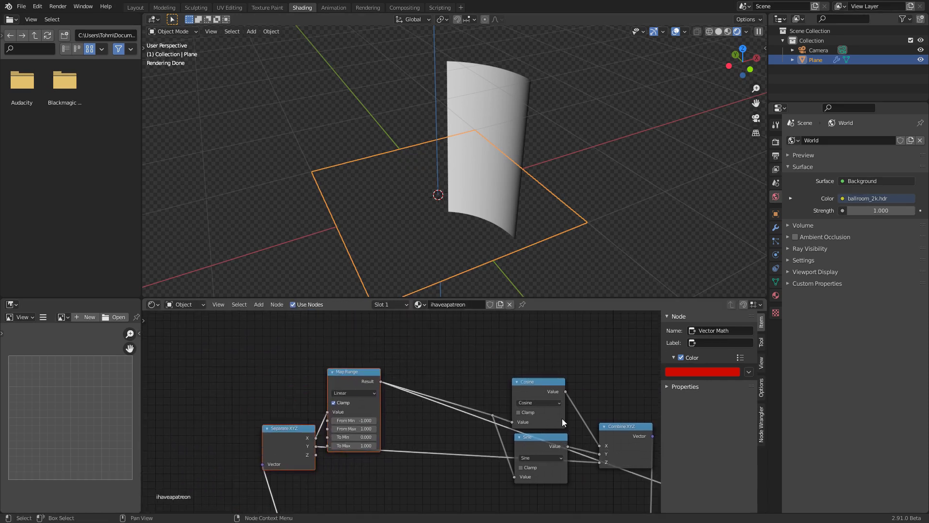
left_click_drag(540, 388, 570, 348)
left_click_drag(543, 441, 572, 411)
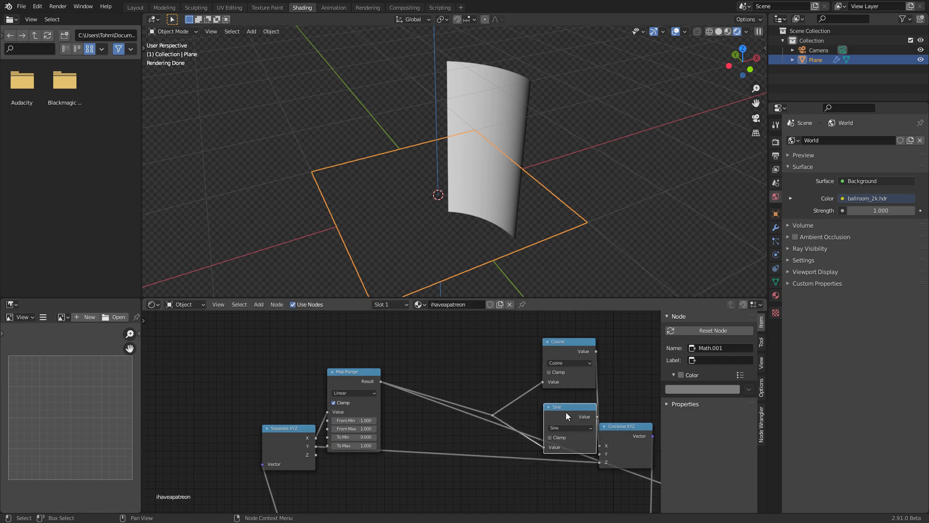
Insert a duplicate of the Cosine node between Map Range and the reroute point, and set it to Multiply
scroll(558, 405, "up", 4)
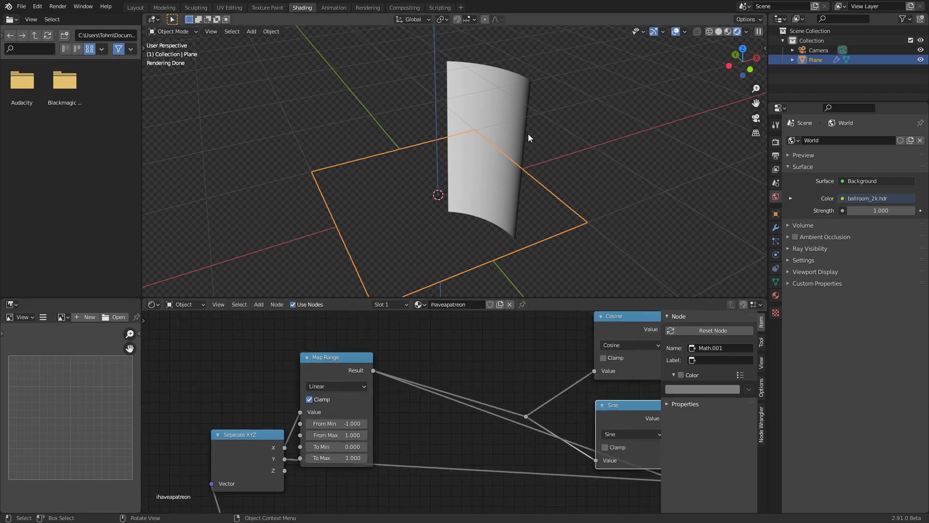
middle_click_drag(529, 343, 469, 377)
left_click(574, 364)
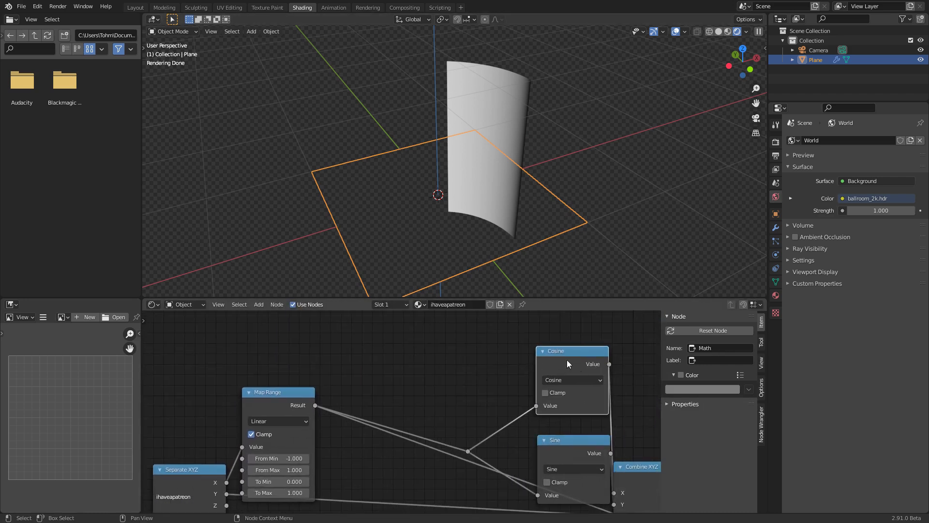
key("shift+d")
left_click(378, 388)
left_click(415, 408)
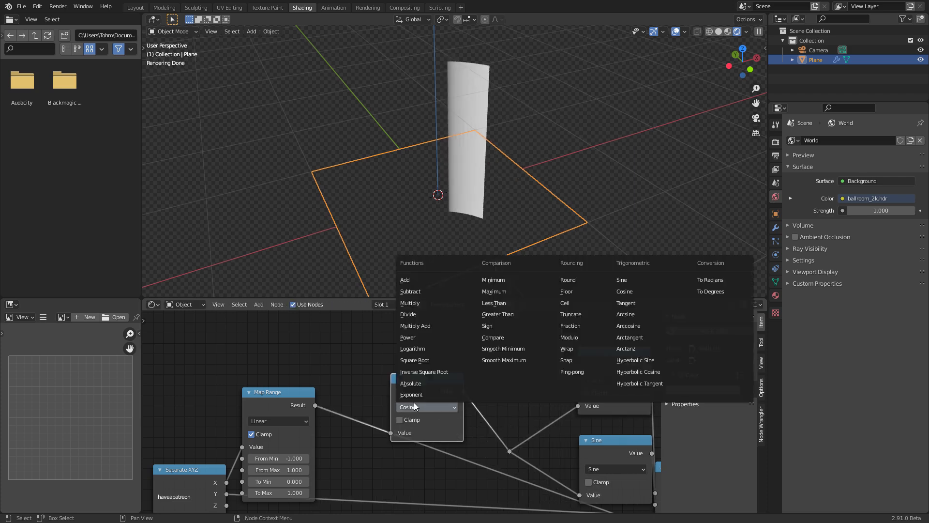
left_click(417, 405)
Set the value of the Multiply node after Map Range to 2*pi
left_click_drag(431, 446, 647, 445)
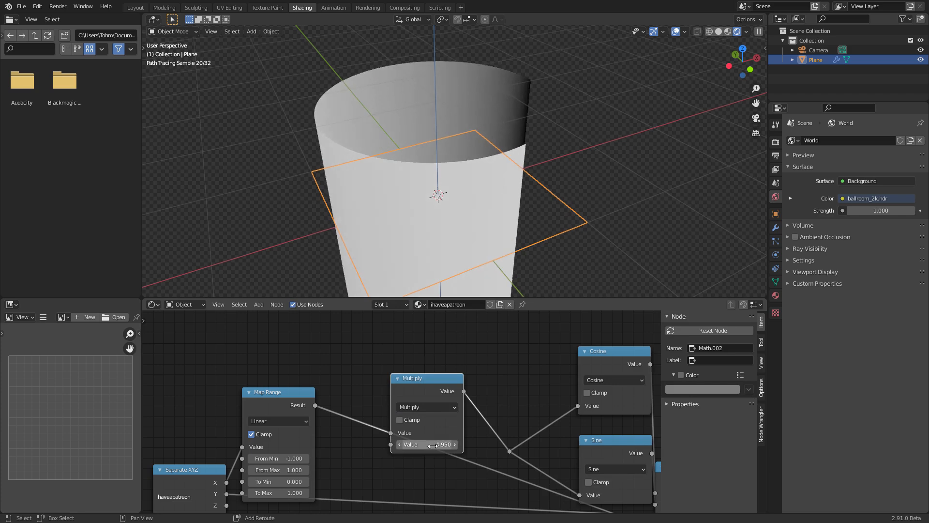
left_click(428, 443)
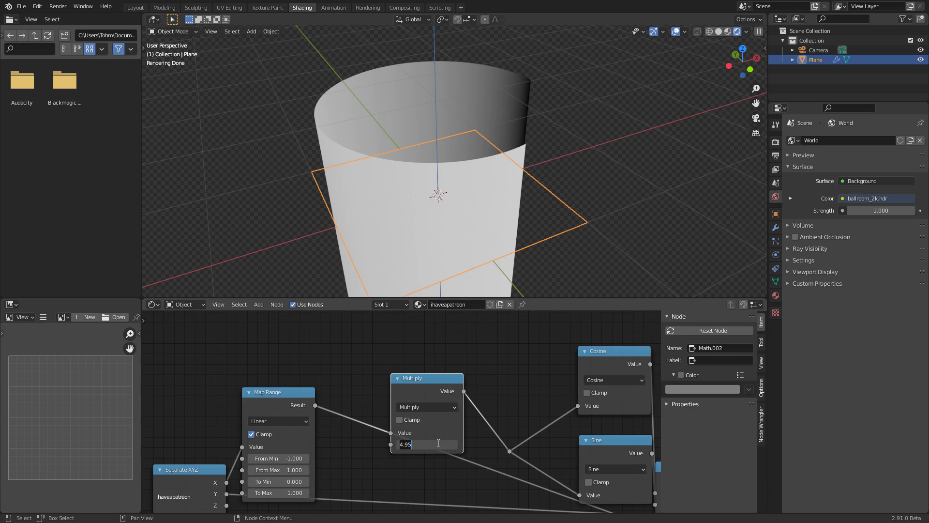
type("2*pi")
key("Return")
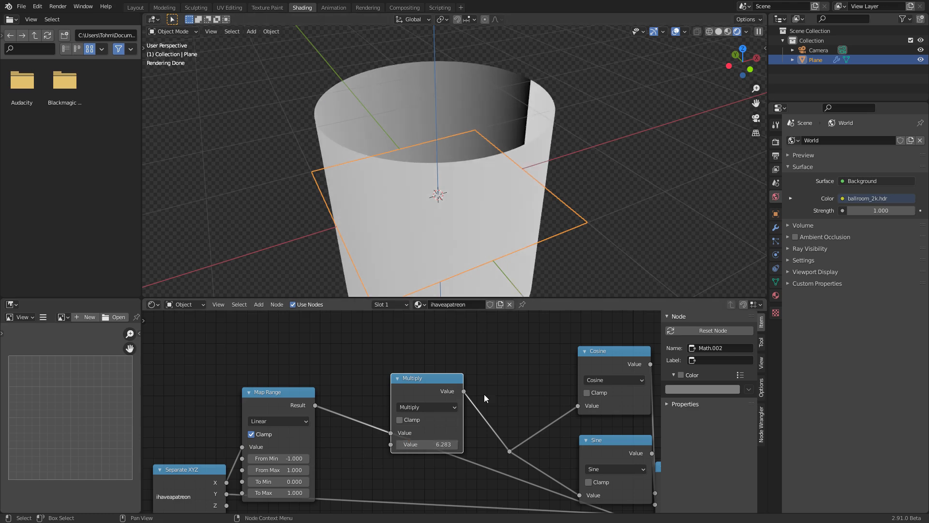
left_click_drag(438, 444, 443, 444)
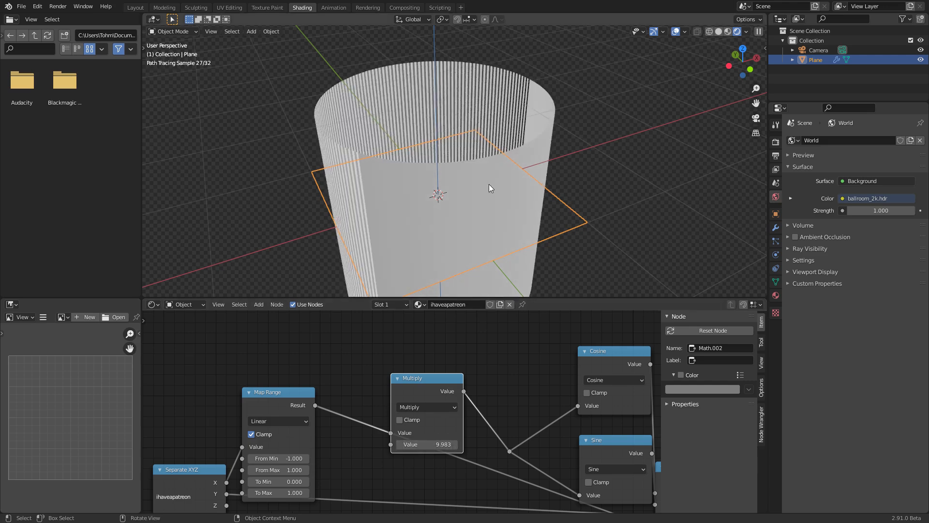
key("ctrl+z")
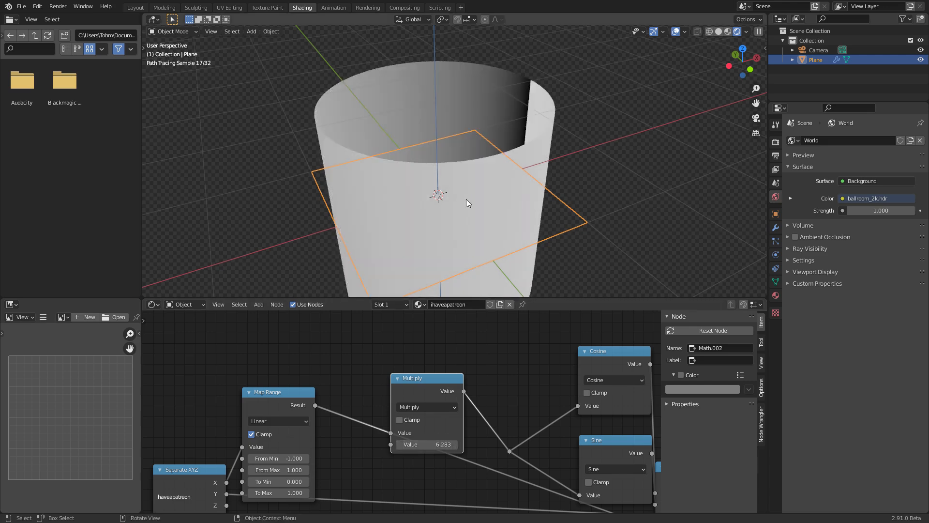
Tidy the node tree by moving Multiply next to Map Range and shifting the nodes after it closer together
scroll(461, 196, "down", 4)
left_click_drag(433, 387, 382, 387)
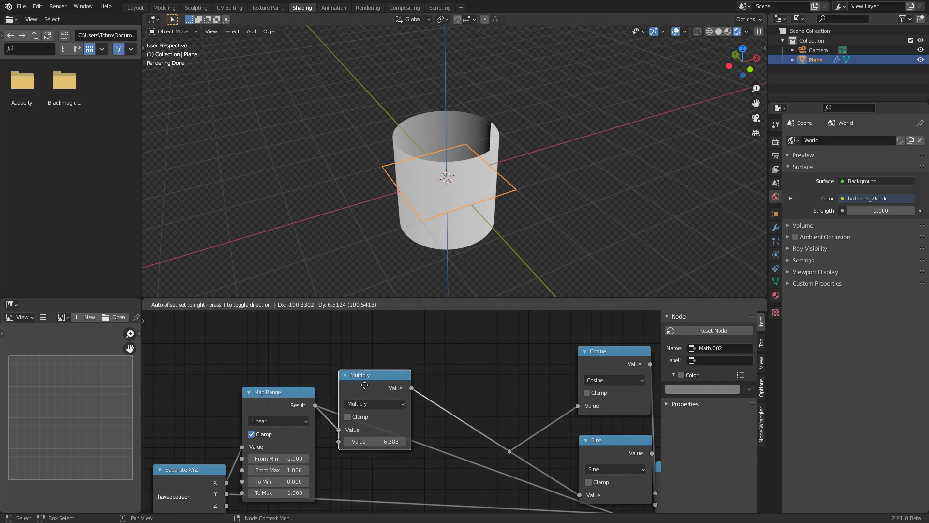
scroll(435, 372, "down", 1)
scroll(471, 465, "down", 1)
left_click_drag(471, 463, 556, 385)
key("g")
left_click(483, 384)
scroll(535, 438, "down", 3)
left_click_drag(496, 466, 390, 391)
key("g")
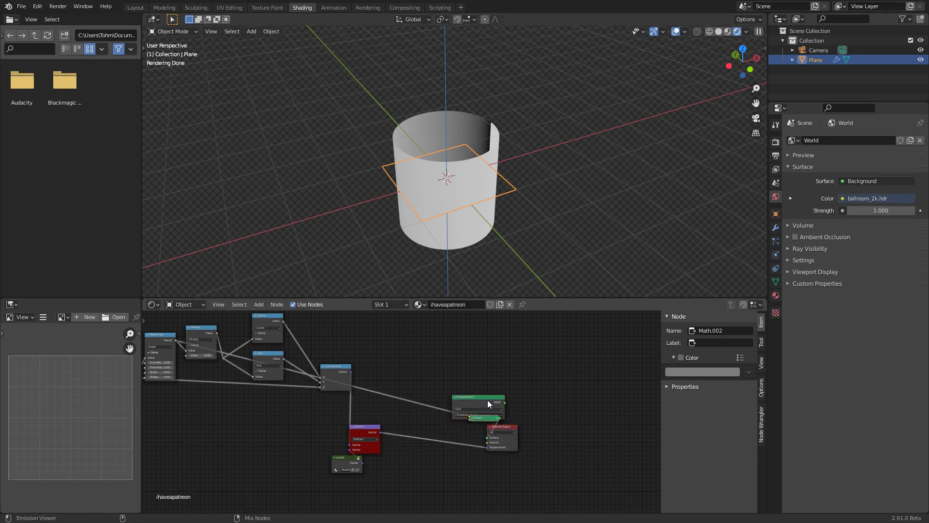
Route the Principled BSDF to the Material Output for shading and save the file
left_click(487, 400)
scroll(480, 416, "up", 2)
scroll(399, 404, "up", 1)
key("ctrl+s")
Insert a duplicate of the Subtract node between Subtract and the Material Output's Displacement, and set it to Scale
left_click(322, 442)
key("shift+d")
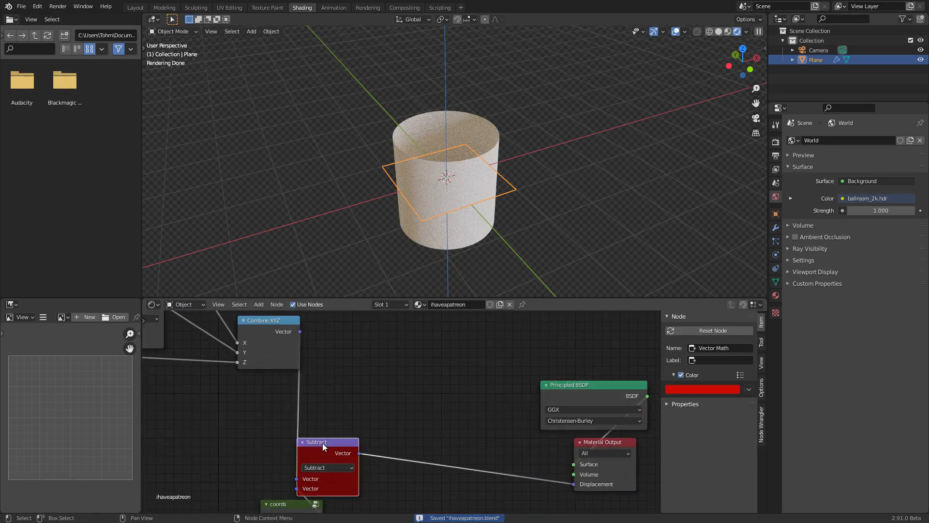
left_click(414, 463)
left_click(414, 462)
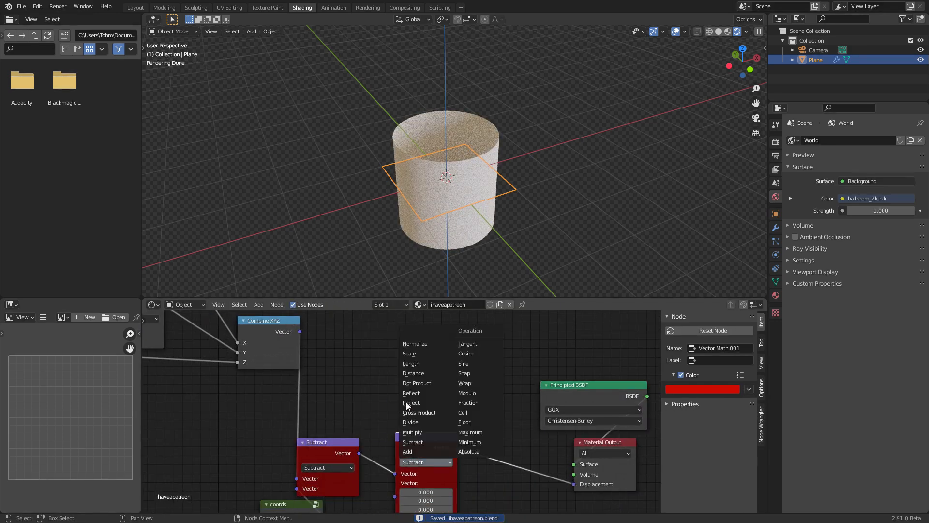
left_click(408, 356)
scroll(426, 443, "up", 2)
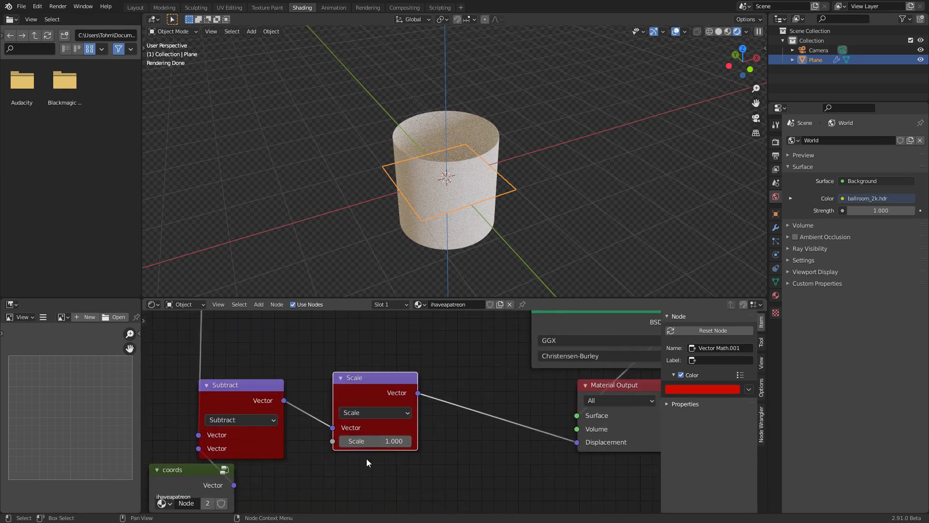
Test the displacement with Scale values from 0 up to 0.9, and set the Scale node back to 1
left_click(382, 440)
type("0.07")
key("Return")
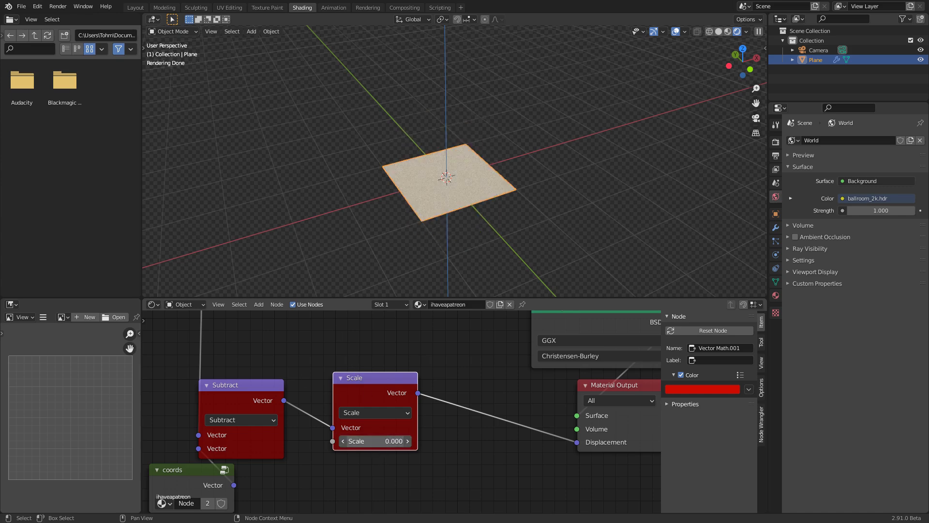
left_click_drag(375, 441, 415, 441)
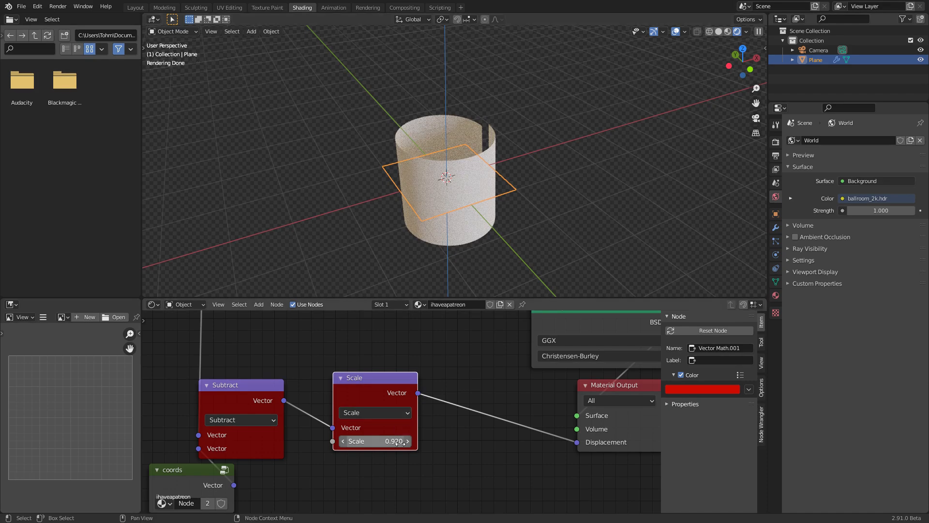
mouse_move(414, 441)
left_mouse_down()
mouse_move(372, 440)
mouse_move(415, 441)
left_mouse_up()
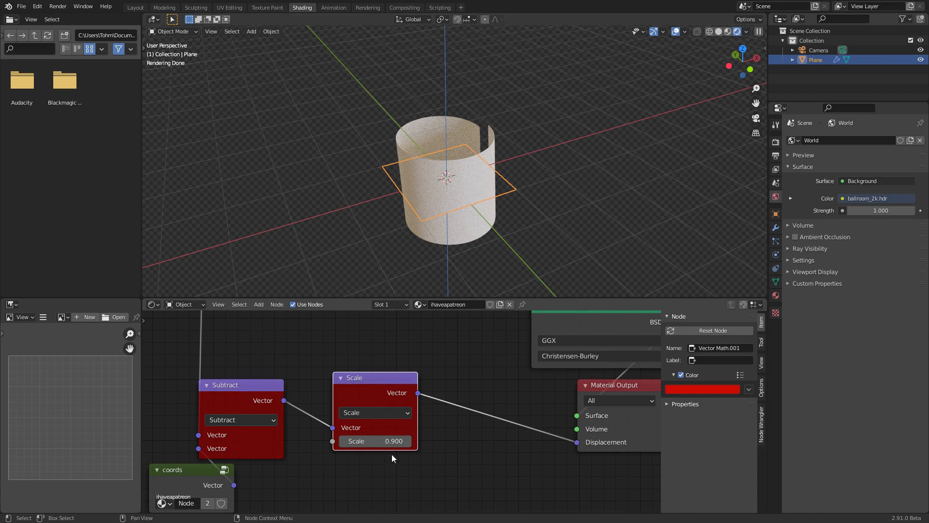
left_click(378, 441)
type("1")
key("Return")
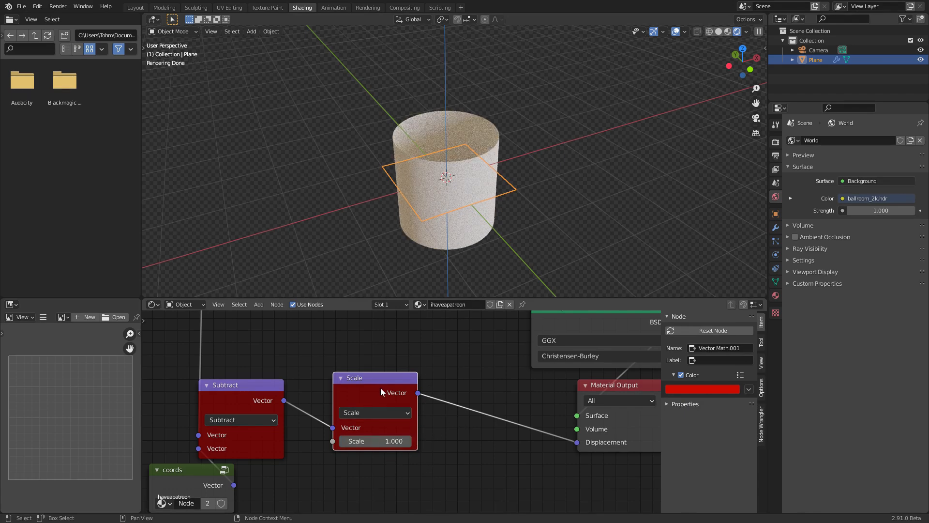
Move the first coords group away from Separate XYZ, roughly level with it at the start of the node chain
scroll(379, 387, "down", 5)
middle_click_drag(334, 383, 537, 441)
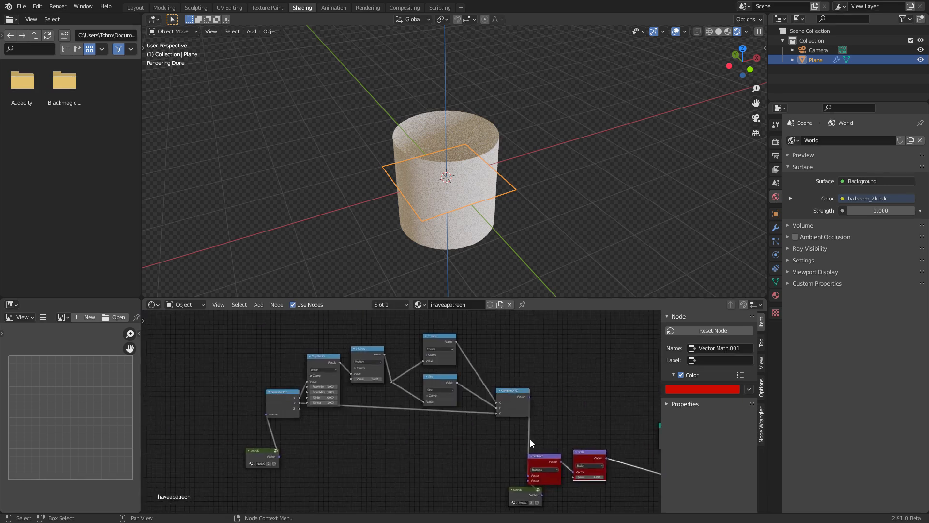
scroll(435, 445, "down", 1)
left_click_drag(312, 496, 225, 445)
key("g")
left_click(181, 414)
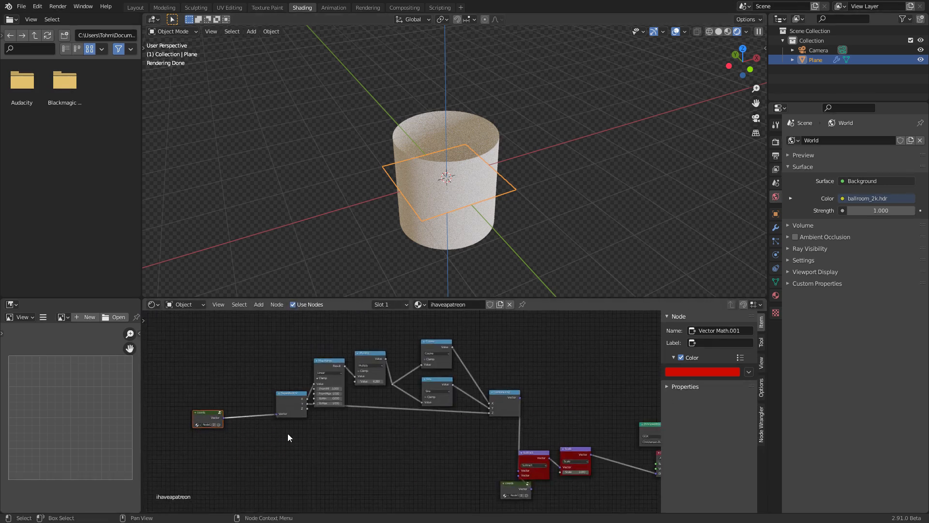
Group the nodes from Separate XYZ through Combine XYZ and place the new group right beside the coords group
left_click_drag(277, 434, 510, 338)
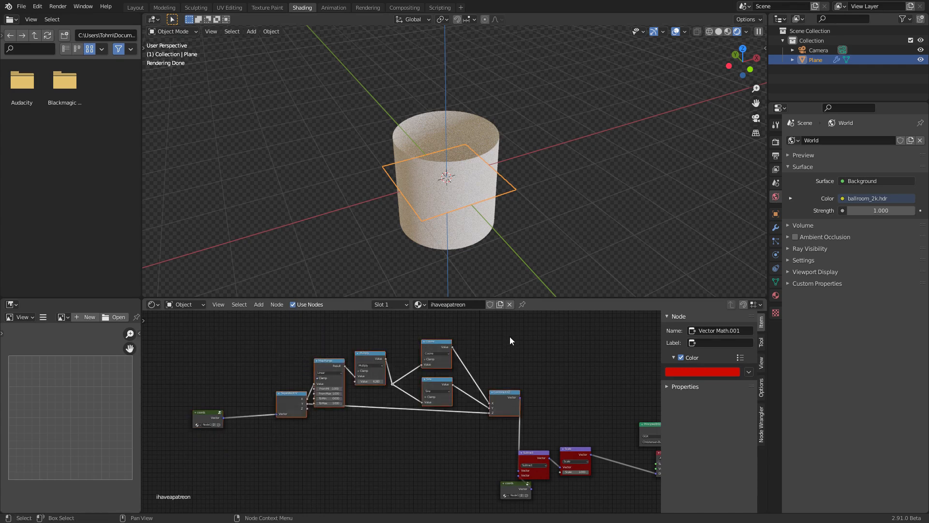
key("ctrl+g")
key("Tab")
key("g")
left_click(201, 402)
scroll(291, 398, "up", 3)
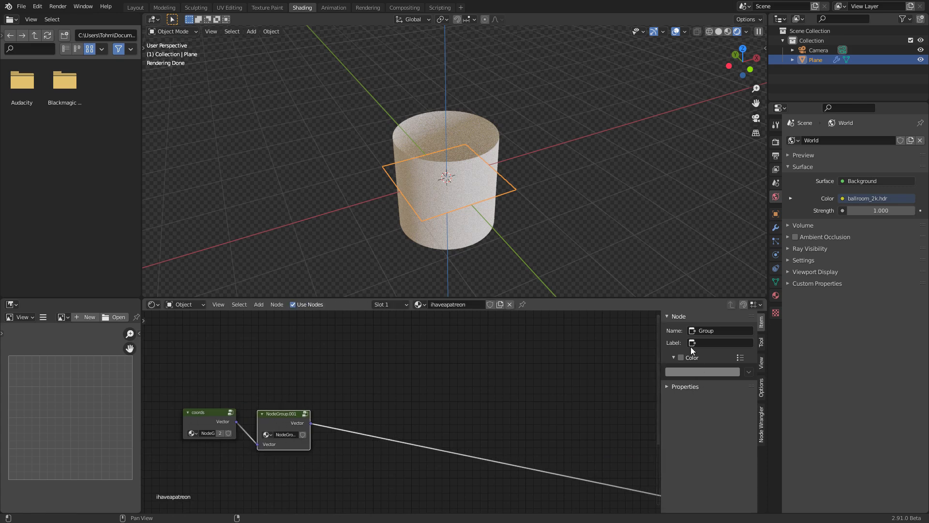
Set both the name and the label of the new node group to cylinder
left_click(704, 331)
type("cylinde")
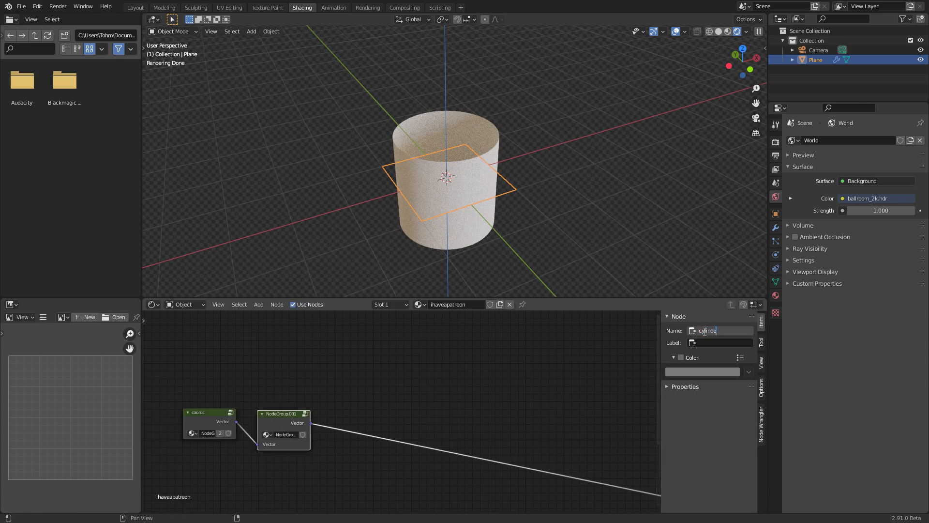
type("r")
key("Return")
type("cylinder")
Move the first coords group and the cylinder group together closer to the Subtract node
left_click_drag(346, 462, 206, 422)
key("g")
left_click(397, 465)
middle_click_drag(476, 407, 300, 346)
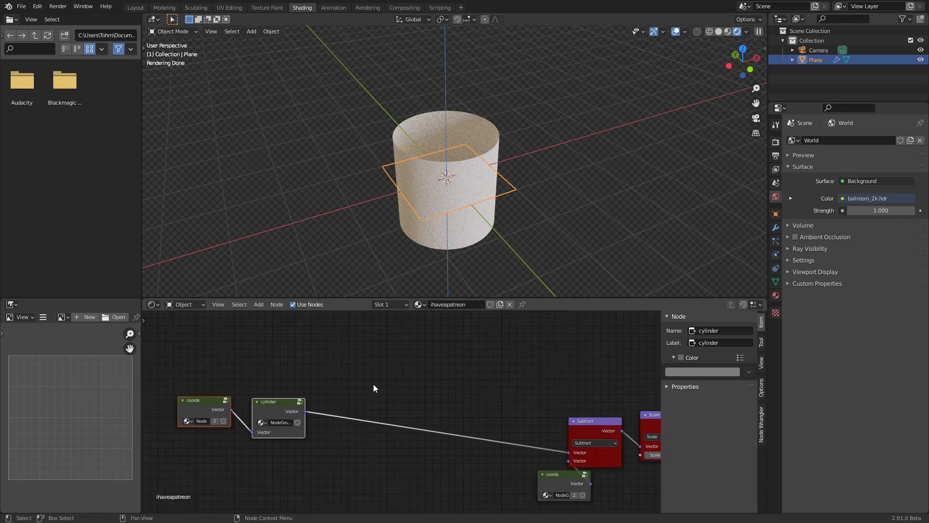
key("shift+a")
type("math")
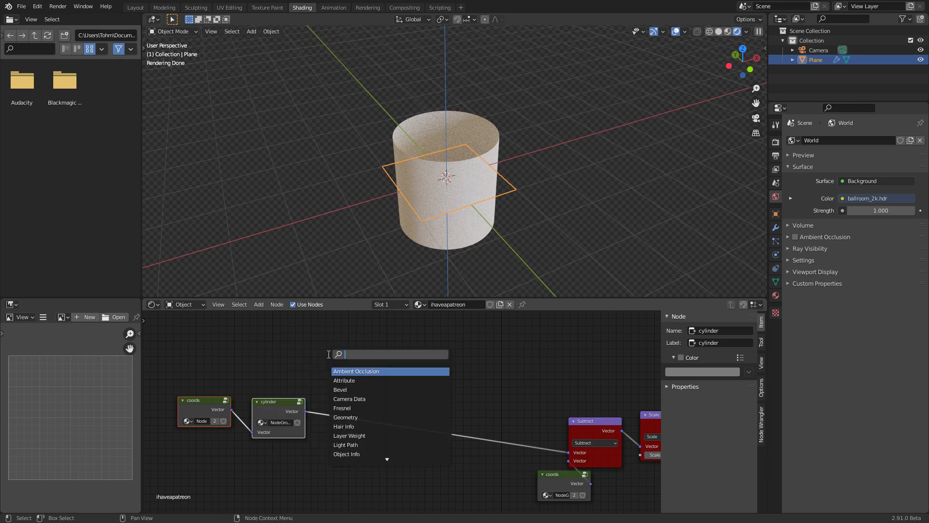
left_click(346, 371)
left_click(368, 405)
key("ctrl+z")
Insert a Vector Math node between the cylinder group and the Subtract node
key("shift+a")
type("vect")
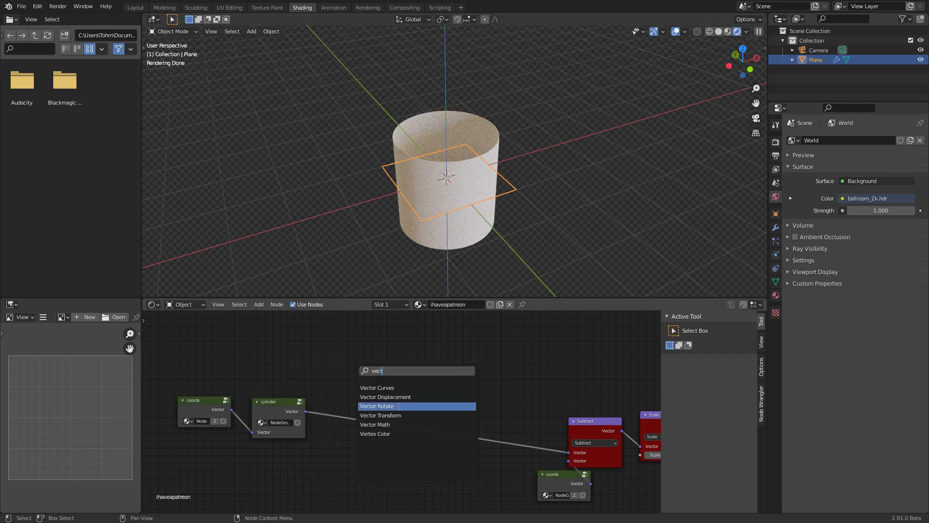
left_click(378, 424)
left_click(350, 360)
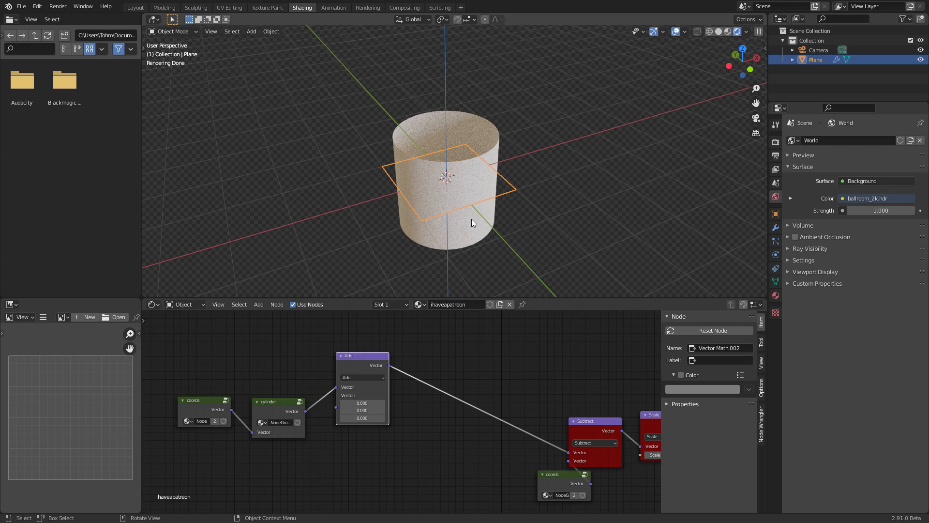
Set the new Vector Math node to Multiply with 1 for all three vector components
left_click(729, 66)
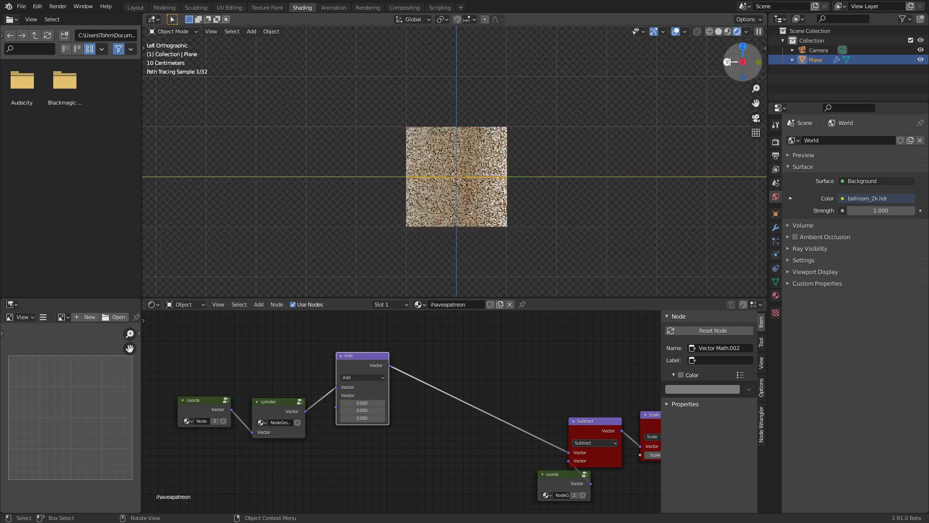
scroll(444, 175, "up", 2)
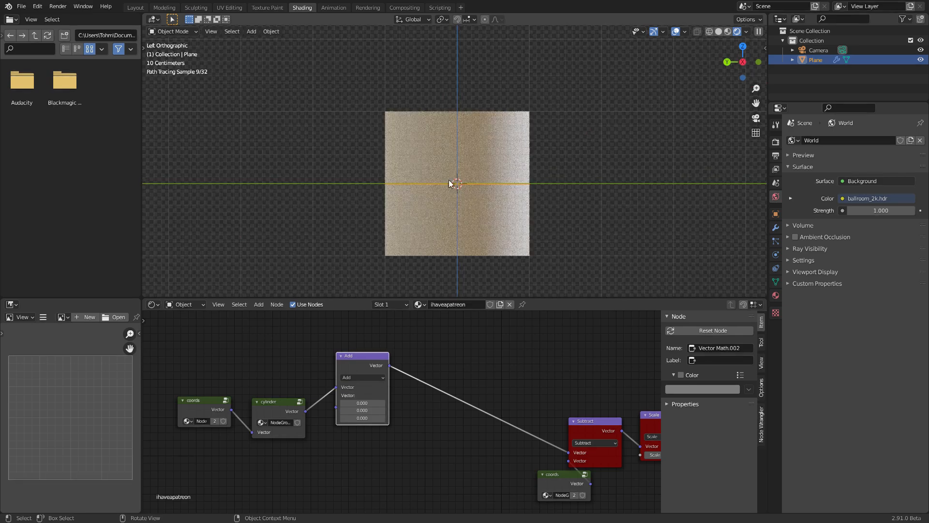
middle_click_drag(440, 160, 440, 202)
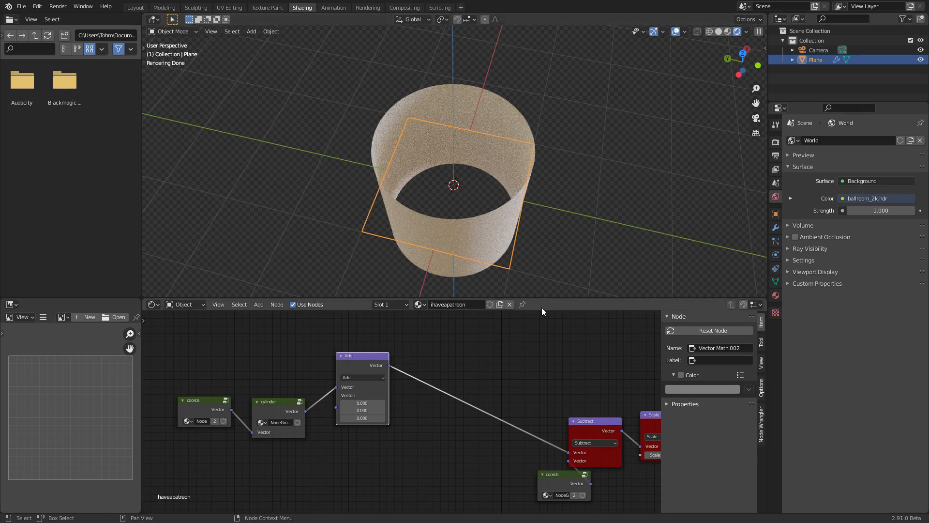
scroll(499, 362, "up", 2)
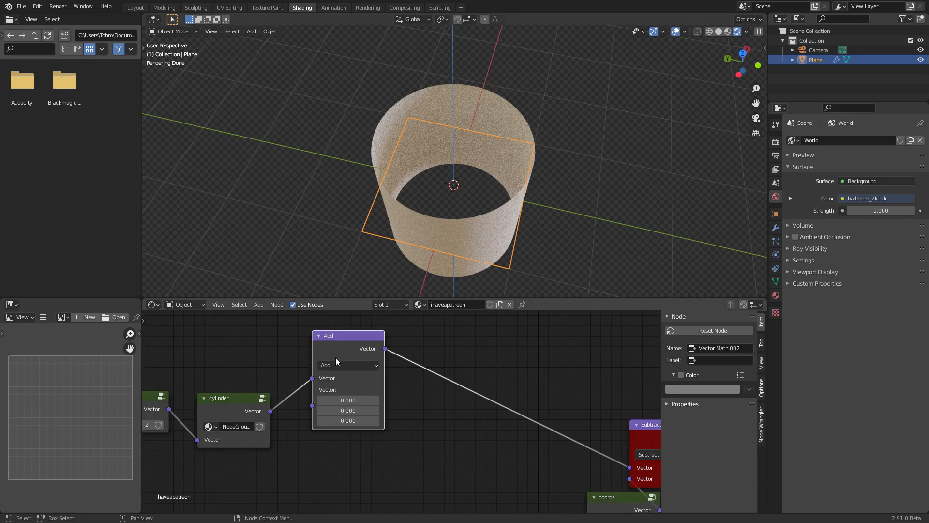
left_click(349, 365)
left_click(337, 345)
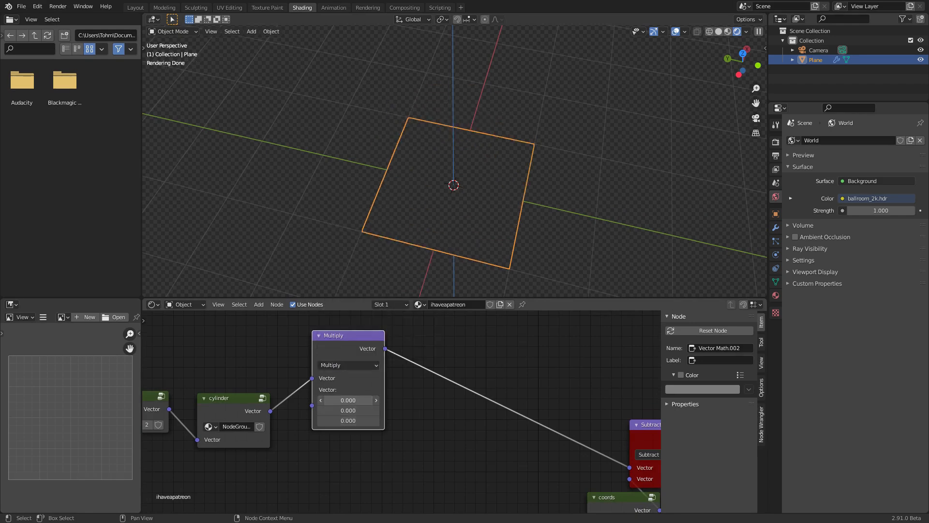
left_click_drag(347, 400, 348, 421)
type("1")
key("Return")
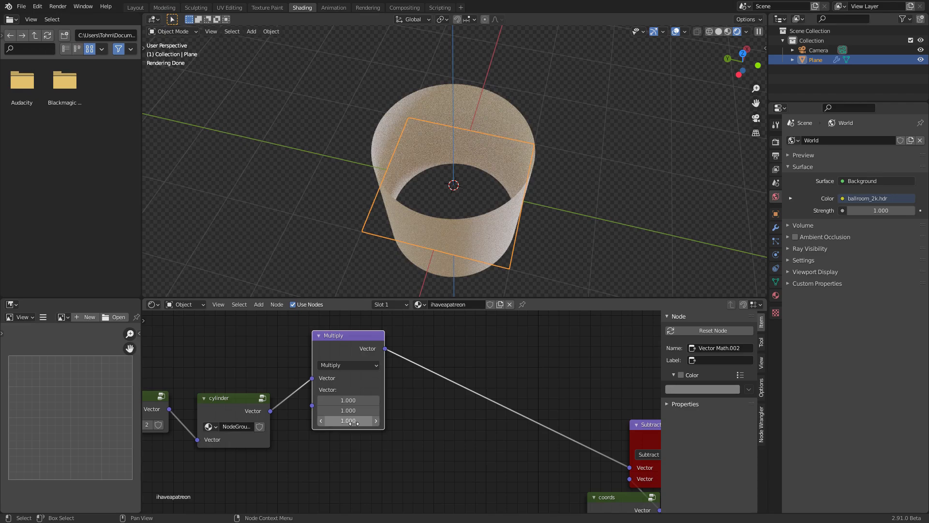
Add a Combine XYZ node beside the cylinder group and connect its Vector to the Multiply node's second input
middle_click_drag(446, 234, 515, 170)
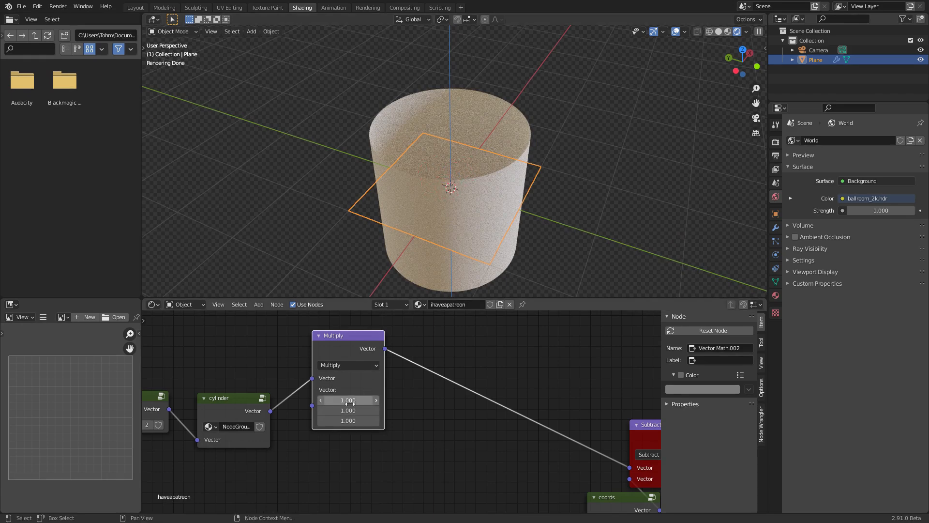
left_click_drag(341, 333, 395, 341)
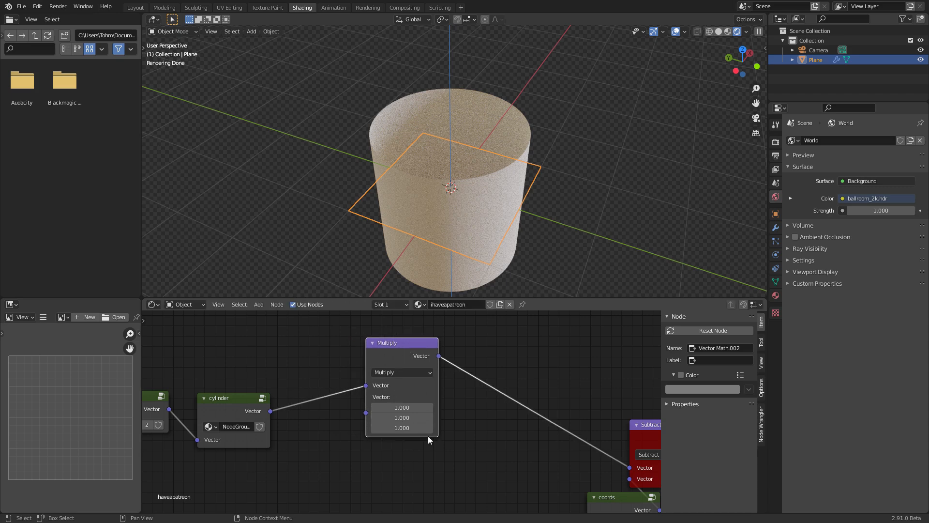
key("shift+a")
left_click(295, 342)
type("combin")
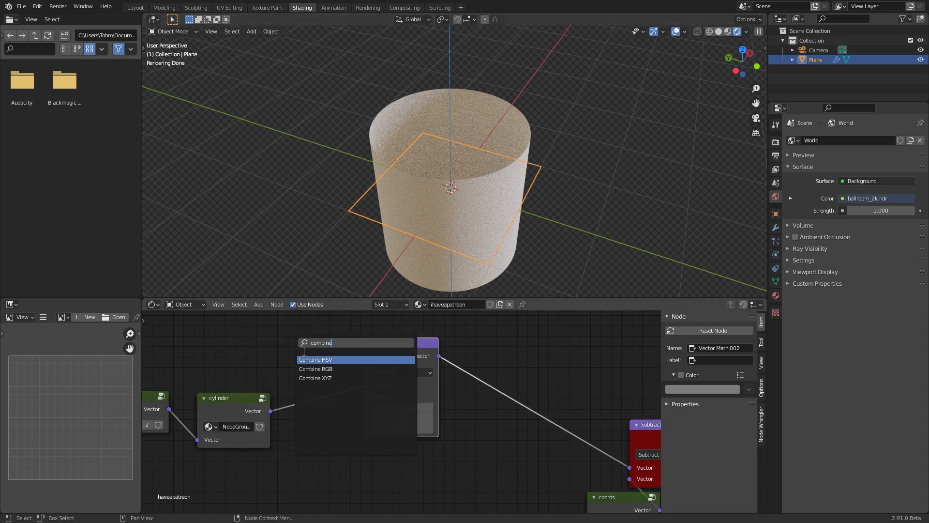
type("e")
key("Down")
key("Down")
key("Return")
left_click(287, 466)
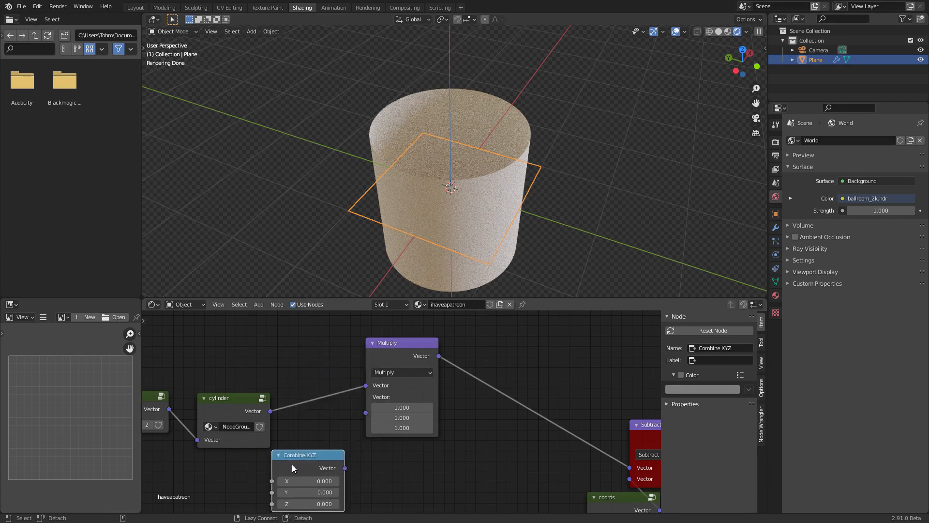
left_click_drag(345, 468, 366, 413)
Set the Z value of the new Combine XYZ node to 1
middle_click_drag(314, 456, 383, 403)
left_click(376, 450)
type("1")
key("Return")
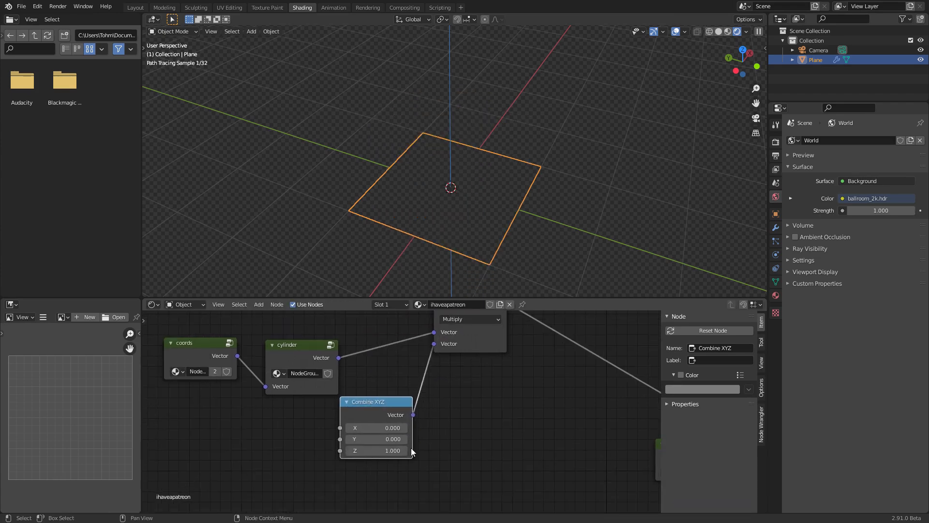
Add a Value node and connect it to the X and Y inputs of the new Combine XYZ node
key("shift+a")
left_click(269, 410)
type("val")
key("Return")
left_click(240, 418)
right_click_drag(285, 416, 375, 438, "alt")
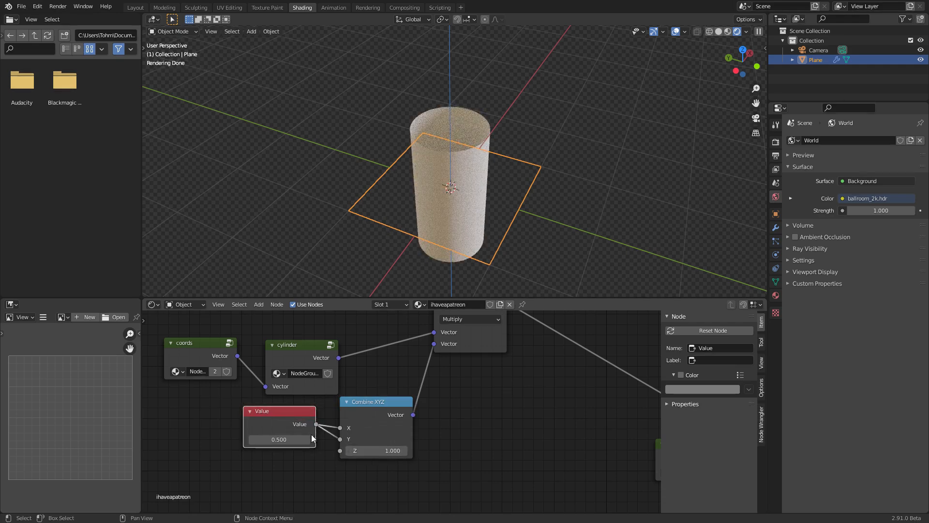
Set the Value node to 0.2 to narrow the cylinder, switch to the left orthographic view and save the file
left_click_drag(278, 439, 265, 438)
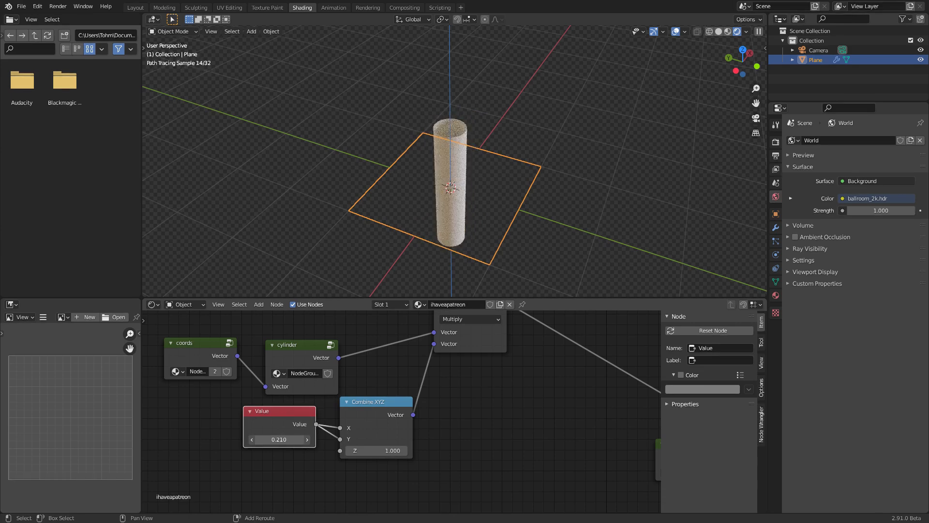
middle_click_drag(434, 260, 470, 210)
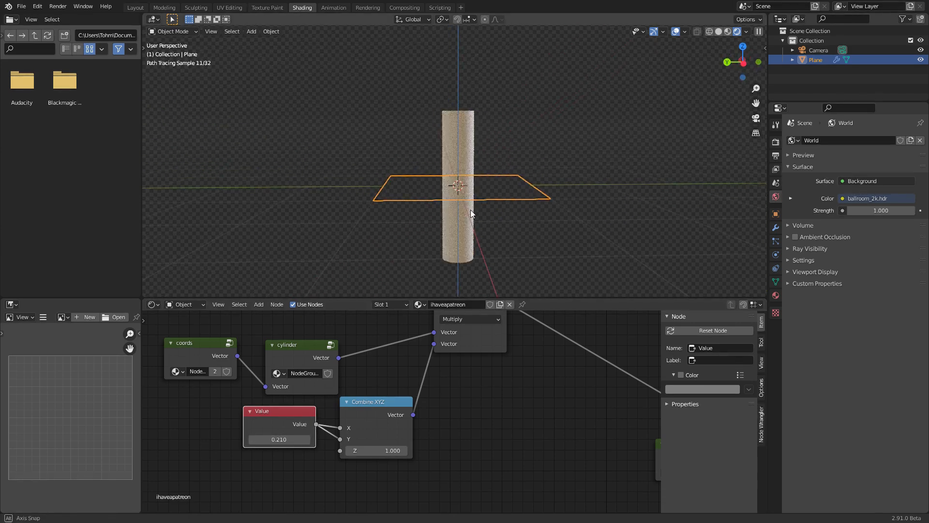
left_click(743, 63)
key("ctrl+s")
left_click_drag(271, 438, 268, 439)
left_click(267, 439)
type("0.18")
key("Return")
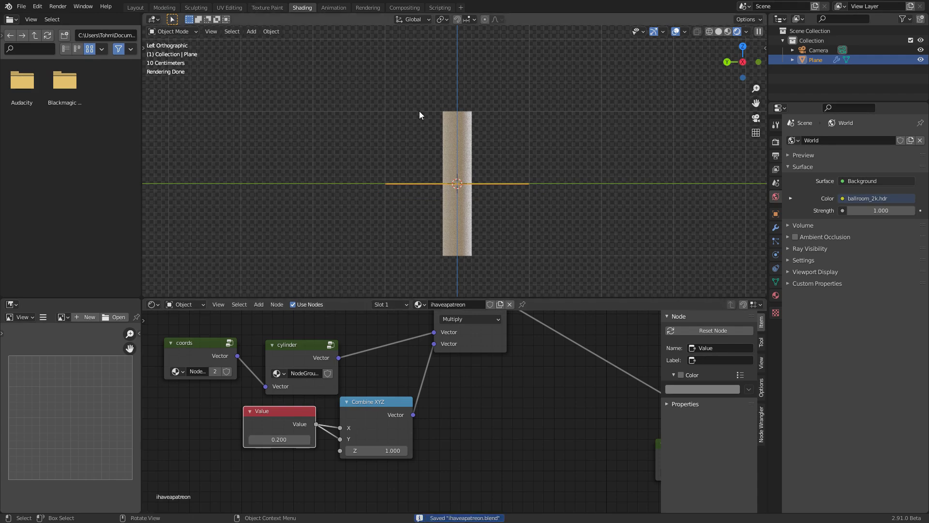
scroll(464, 143, "up", 2)
scroll(447, 186, "down", 1)
middle_click_drag(446, 178, 408, 172, "shift")
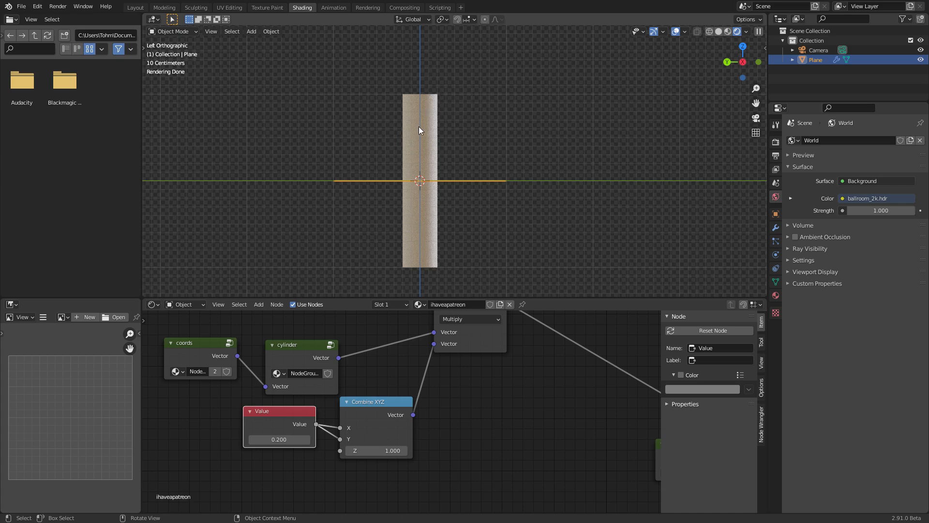
middle_click_drag(488, 150, 420, 106)
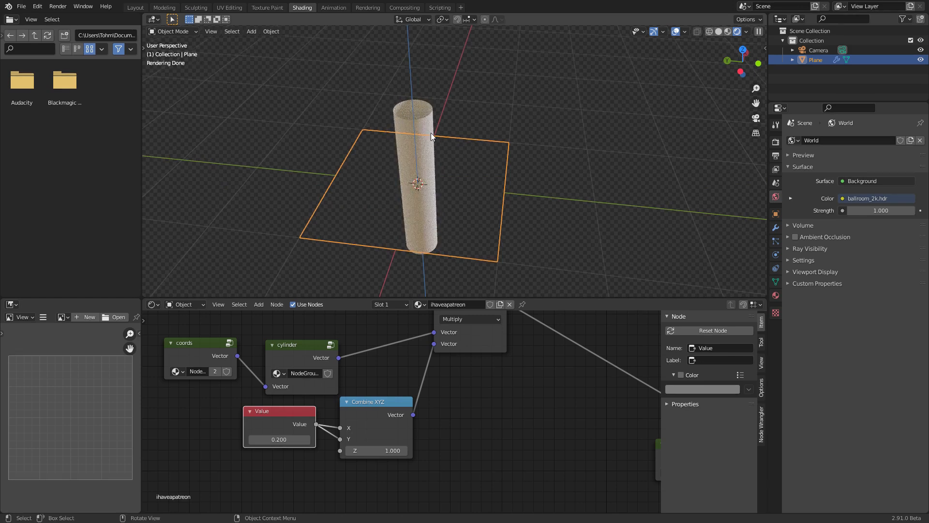
Add an unconnected Separate XYZ node above the link between the Multiply and Subtract nodes
middle_click_drag(503, 390, 476, 449)
left_click_drag(443, 355, 435, 368)
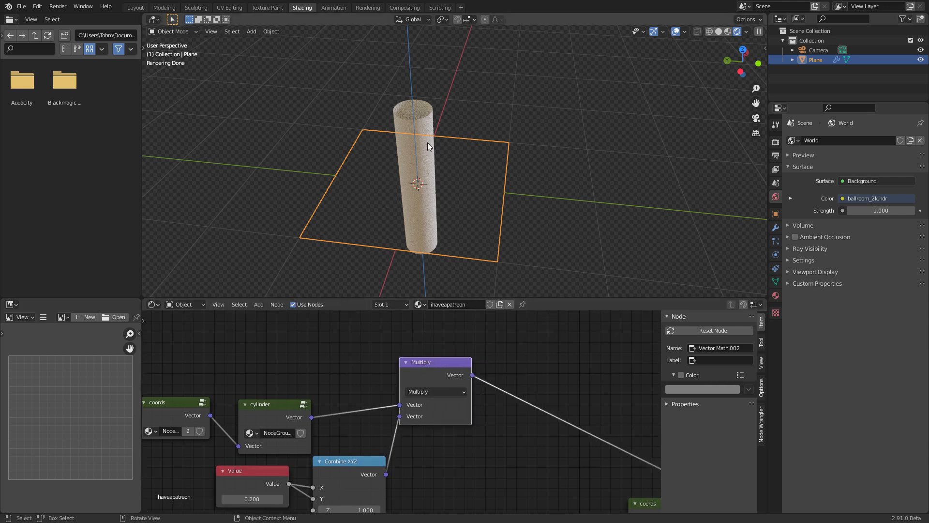
middle_click_drag(494, 340, 437, 386)
key("shift+a")
left_click(471, 353)
type("se")
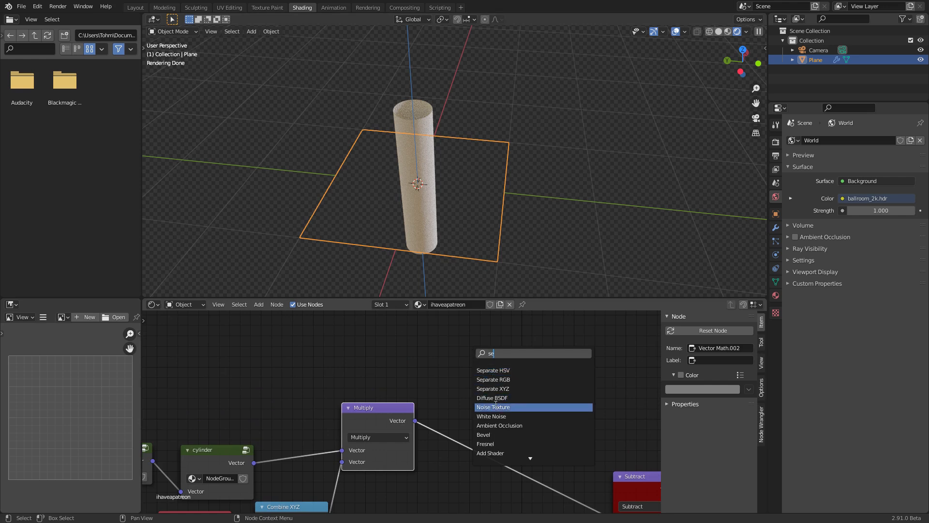
left_click(495, 389)
left_click(508, 357)
Group the Combine XYZ and Multiply nodes, leaving the Value node outside, and place the group beside the cylinder group
scroll(443, 363, "down", 6)
middle_click_drag(423, 365, 447, 334)
left_click_drag(307, 429, 279, 436)
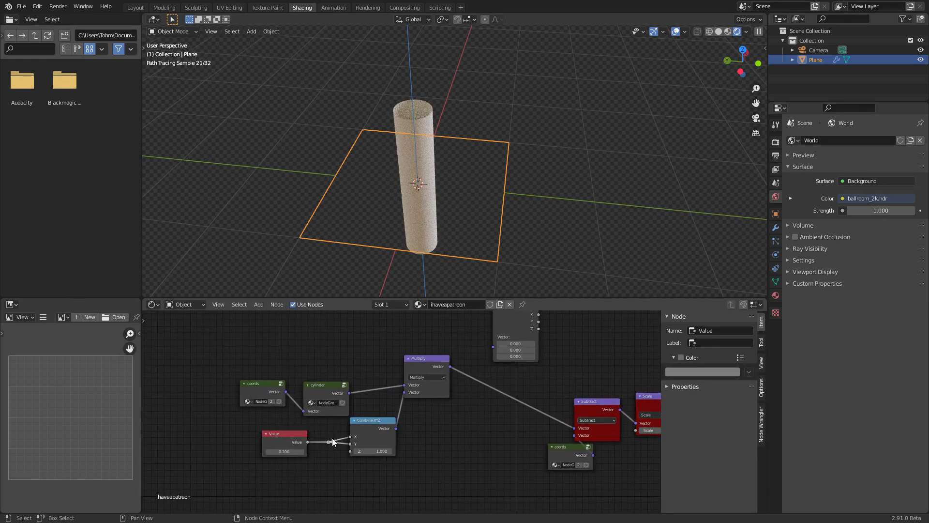
left_click_drag(335, 462, 428, 362)
key("ctrl+g")
key("Tab")
scroll(402, 411, "up", 3)
left_click_drag(404, 406, 390, 389)
Set both the name and the label of the new node group to stretcher
left_click(725, 333)
type("stret")
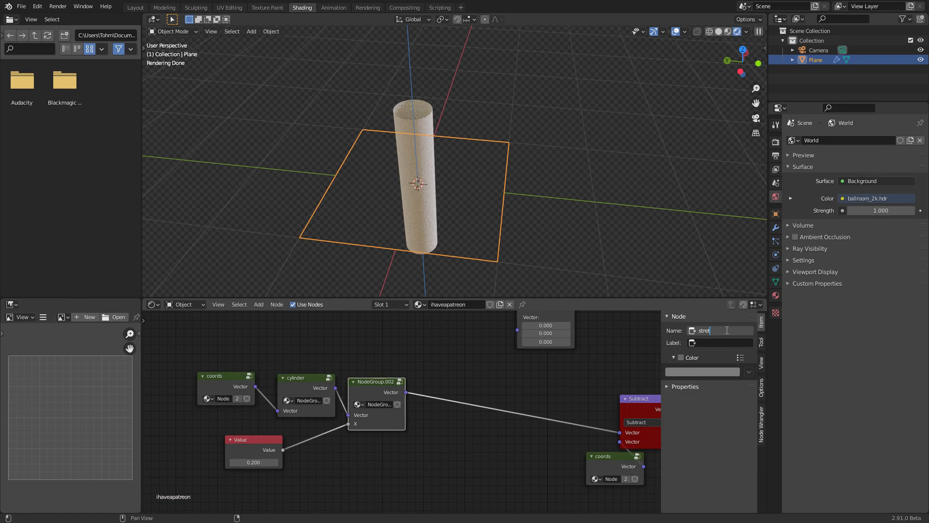
type("cher")
key("Return")
type("stretcher")
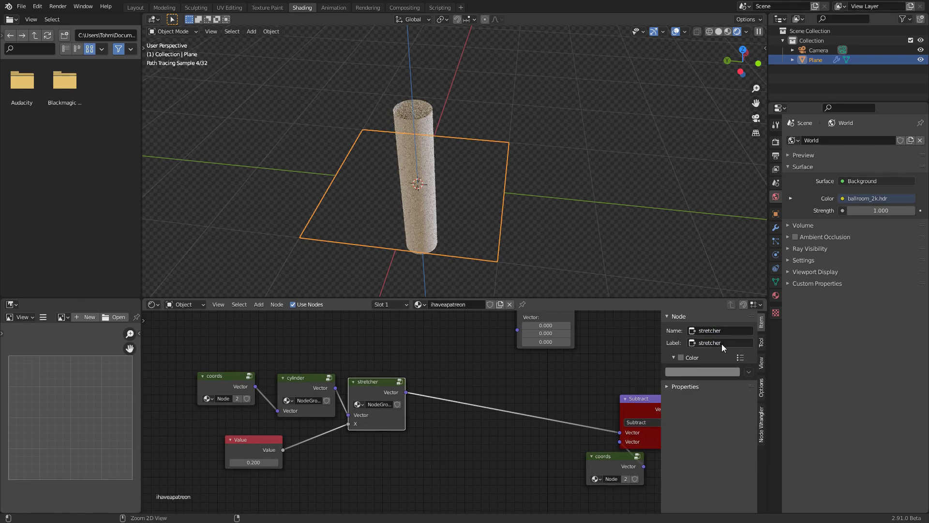
left_click_drag(403, 408, 404, 404)
left_click_drag(255, 462, 261, 464)
key("ctrl+z")
Connect the stretcher's Vector output to the Separate XYZ node and preview its Z output in left orthographic view
middle_click_drag(563, 338, 529, 393)
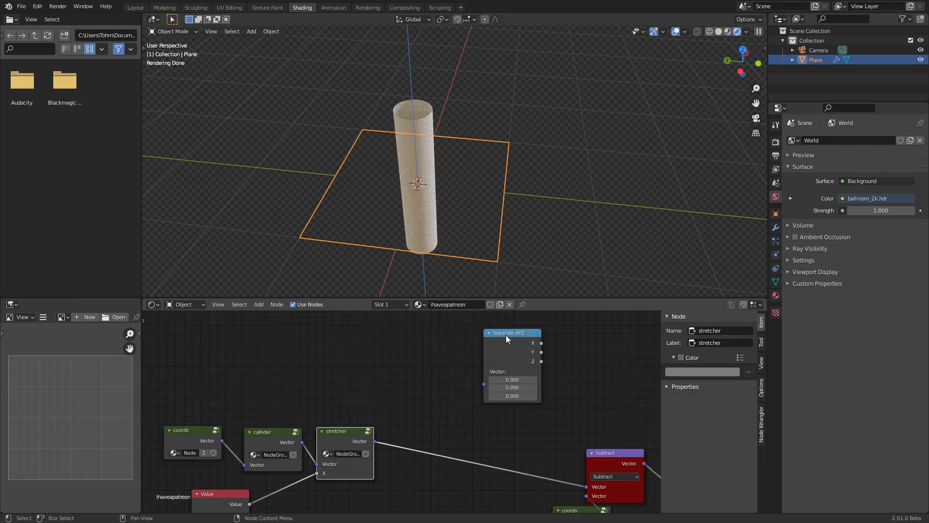
left_click_drag(506, 338, 428, 346)
right_click_drag(344, 433, 424, 385, "alt")
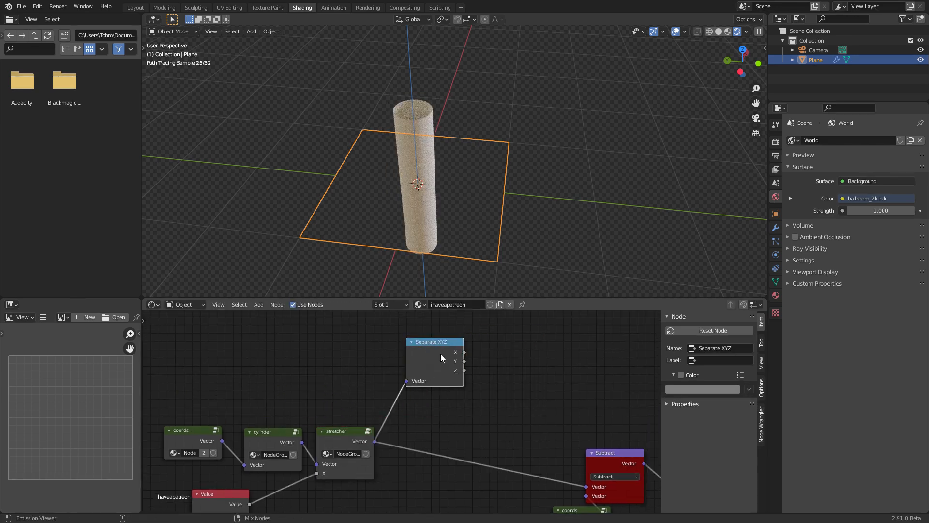
left_click(440, 353, "ctrl+shift")
left_click(440, 353, "ctrl+shift")
left_click(440, 353, "ctrl+shift")
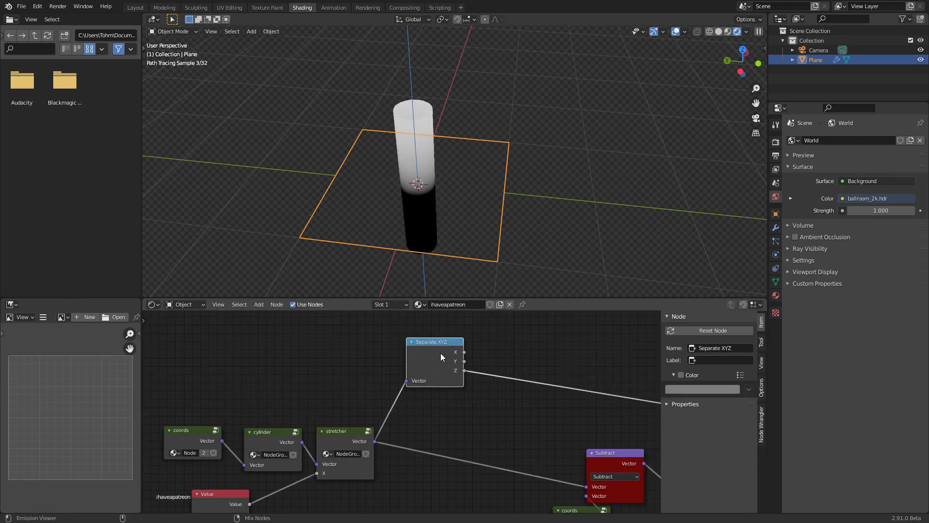
left_click(741, 71)
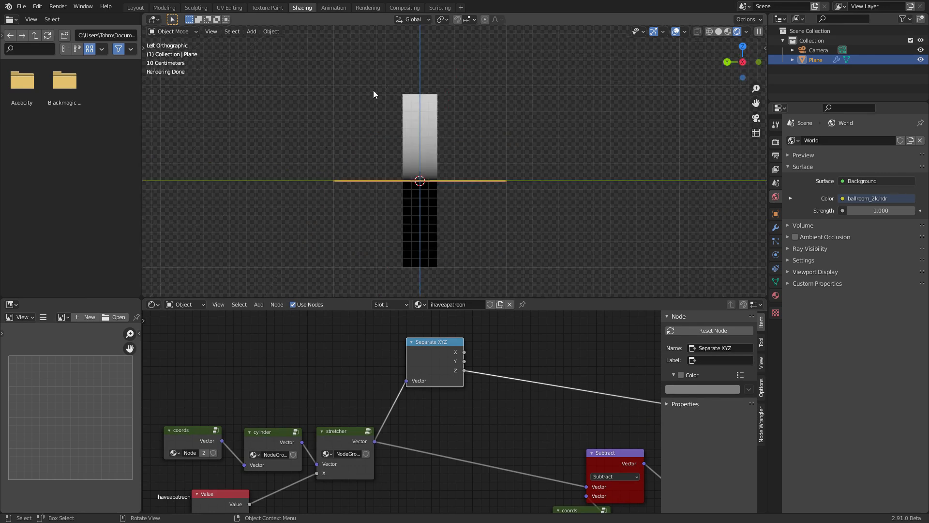
Move the Separate XYZ node closer above the stretcher group and save the file
left_click_drag(425, 349, 403, 356)
middle_click_drag(403, 356, 334, 364)
scroll(402, 358, "up", 1)
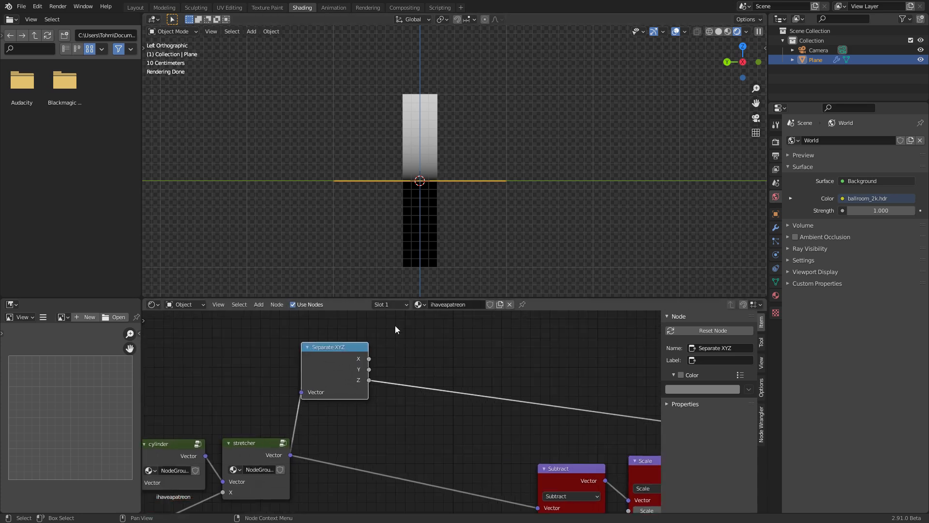
scroll(426, 365, "up", 2)
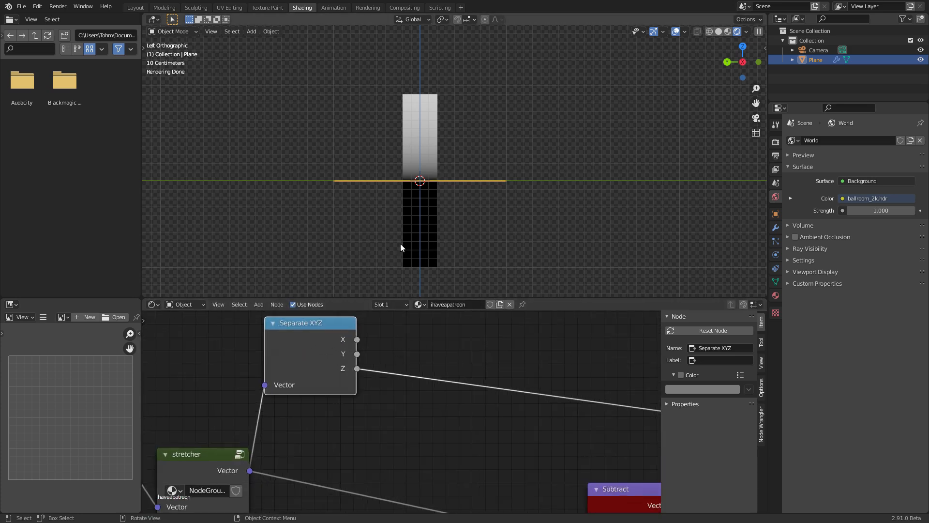
middle_click_drag(405, 346, 392, 378)
key("ctrl+s")
Insert a Math node set to Absolute on the Z output of the Separate XYZ node
key("shift+a")
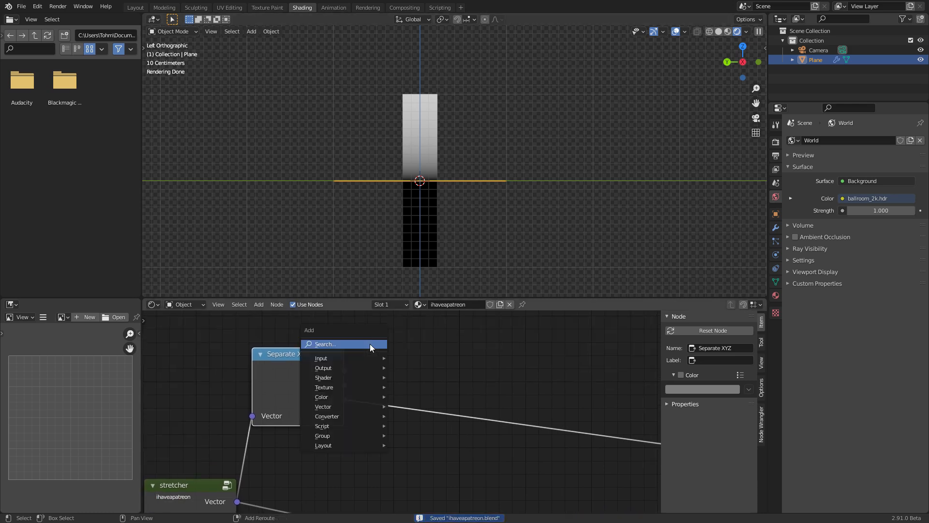
left_click(371, 344)
type("add")
key("Return")
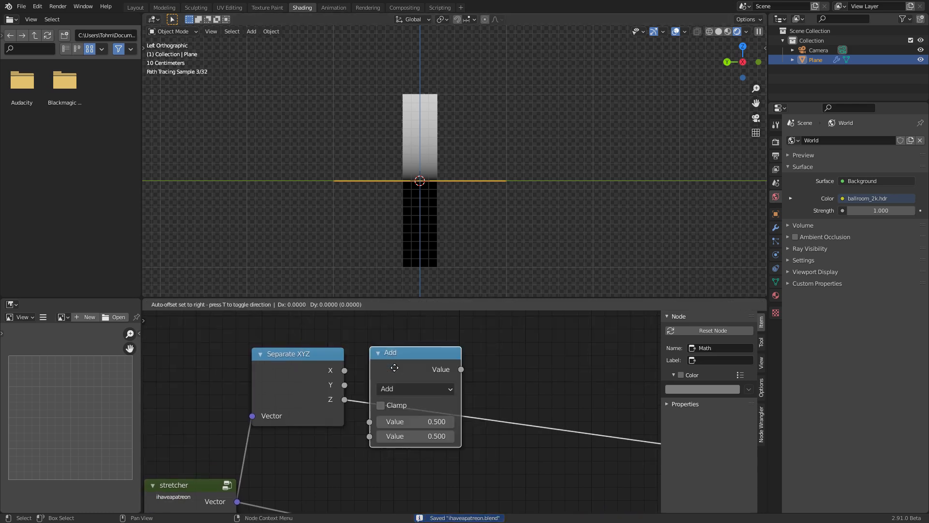
left_click(412, 389)
left_click(412, 389)
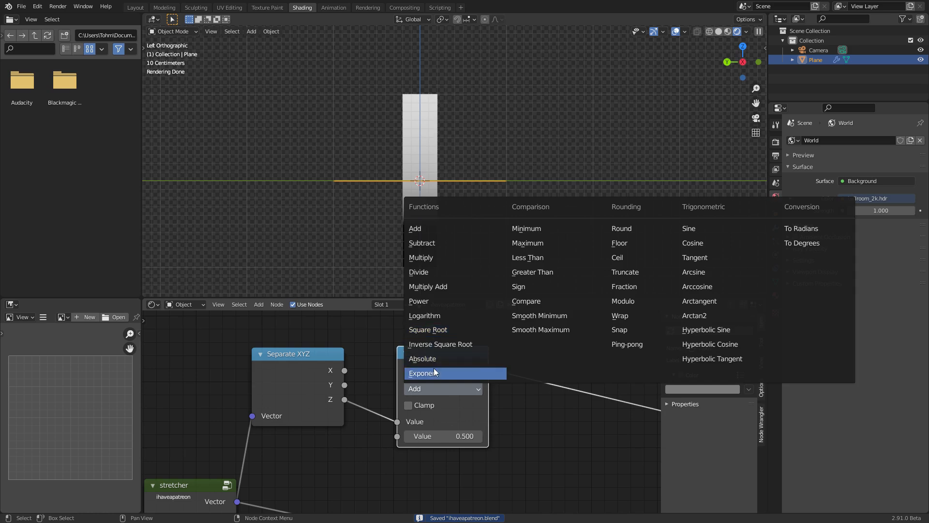
left_click(431, 358)
Toggle muting of the Absolute node to compare the previewed gradient with and without it
key("m")
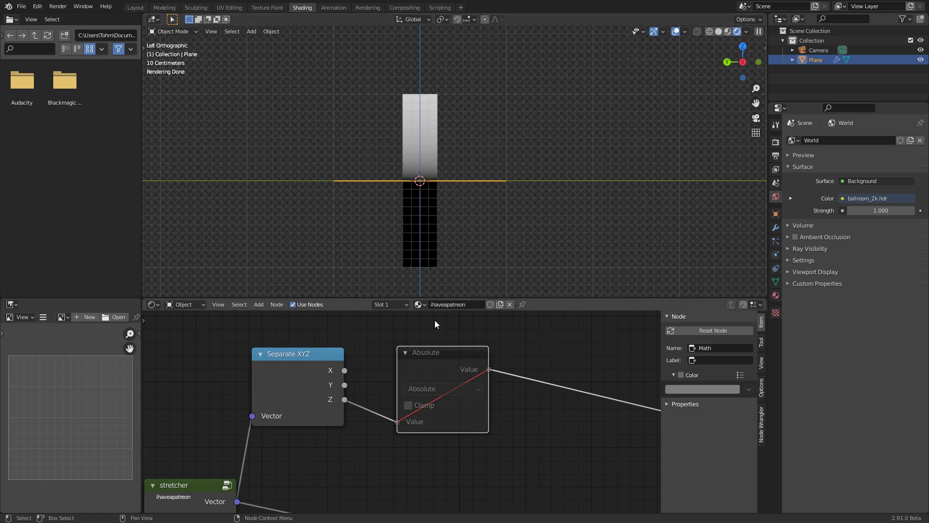
key("m")
key("m")
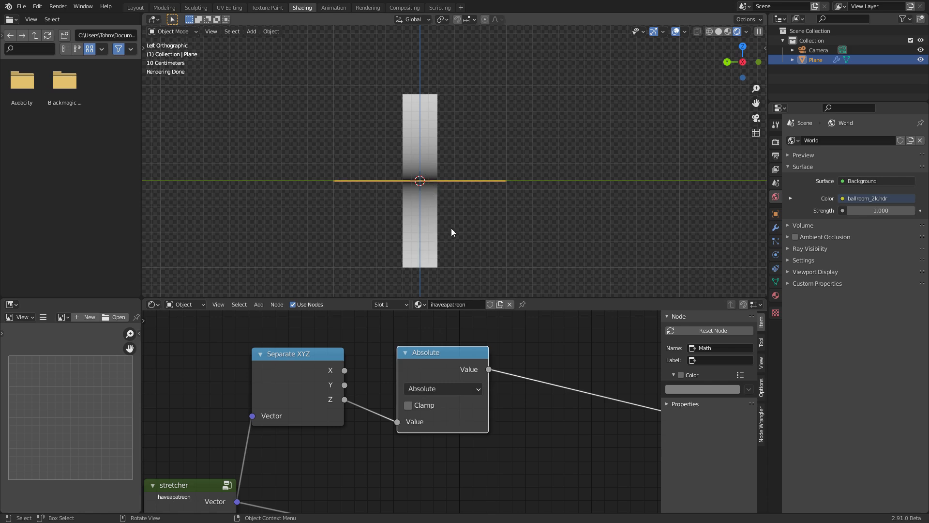
Insert a Map Range node after the Absolute node and set its From Min to 0.77
left_click_drag(429, 355, 401, 349)
key("shift+a")
left_click(410, 343)
type("range")
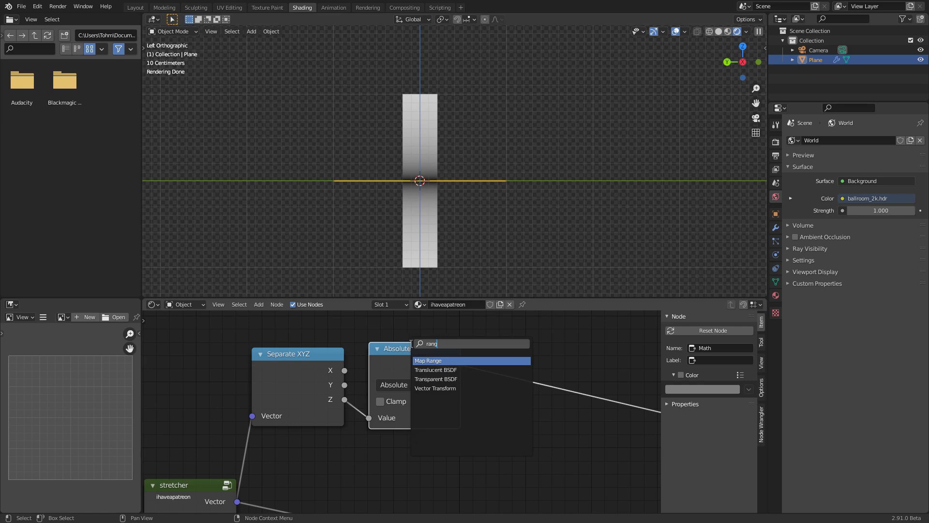
left_click(438, 359)
left_click(498, 341)
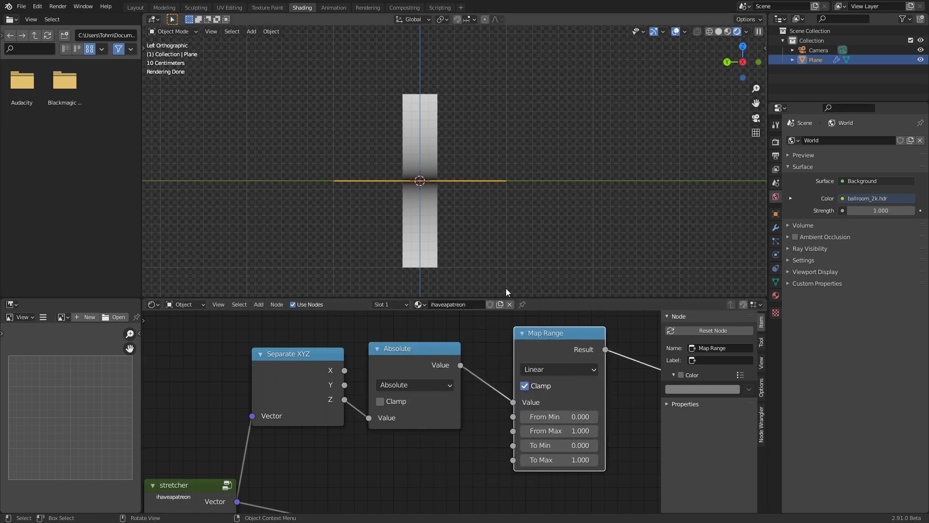
left_click_drag(567, 417, 605, 416)
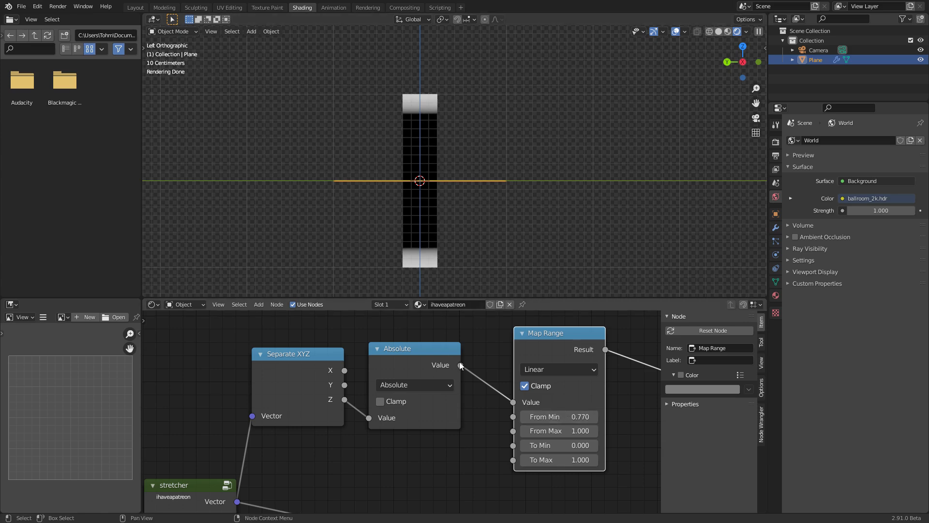
Tidy the node chain by moving the Map Range node right next to the Absolute node
scroll(457, 361, "down", 5)
middle_click_drag(404, 429, 467, 393)
left_click_drag(238, 451, 352, 348)
key("g")
left_click(347, 333)
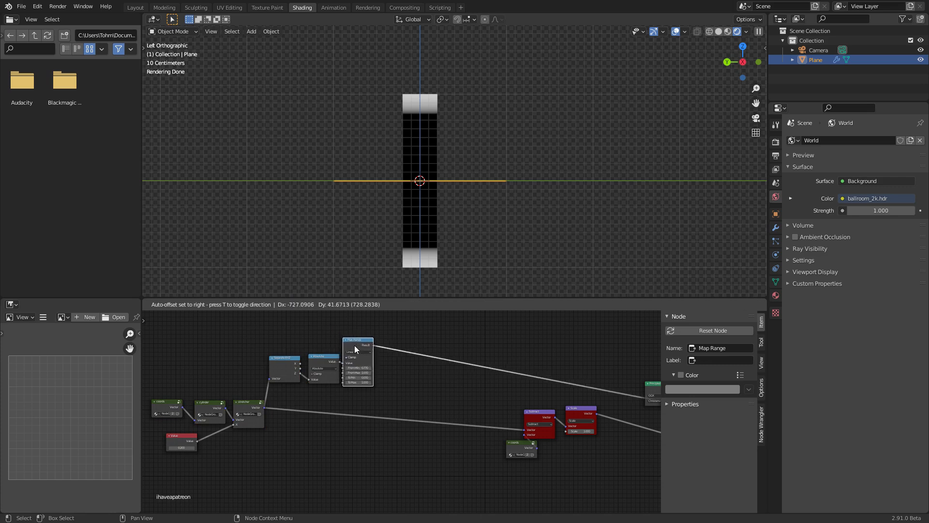
scroll(394, 349, "up", 2)
key("shift+a")
left_click(400, 341)
type("displ")
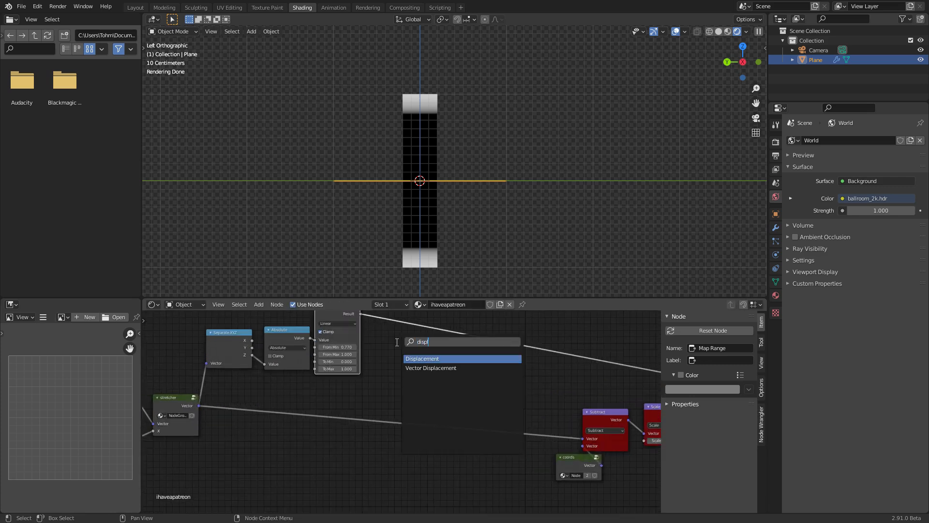
key("Return")
left_click(395, 343)
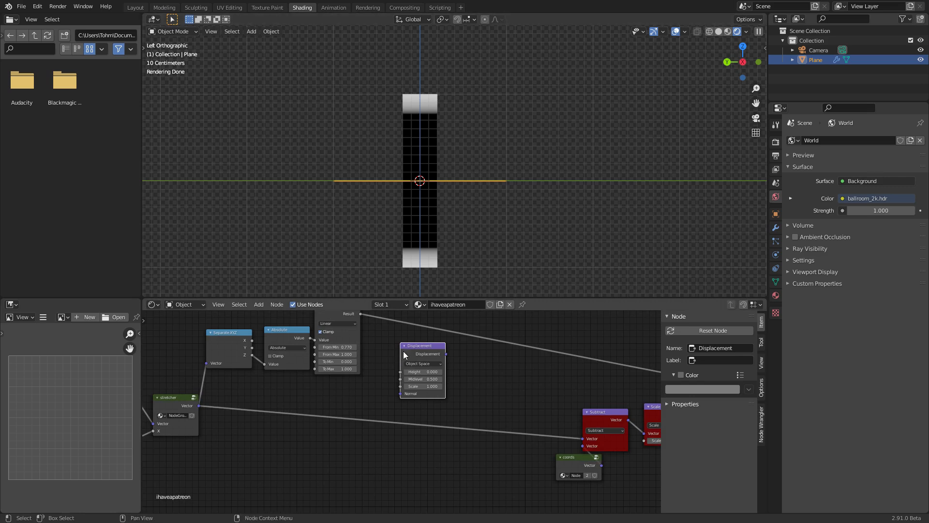
key("x")
Save the file, and try a different setting on the stretcher's Value node before undoing it
middle_click_drag(424, 354, 492, 393)
key("ctrl+s")
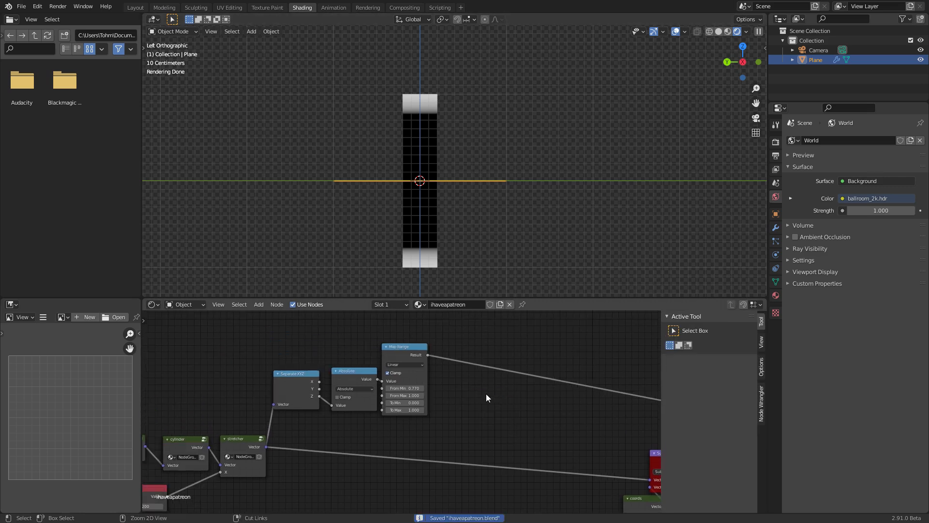
middle_click_drag(399, 393, 474, 370)
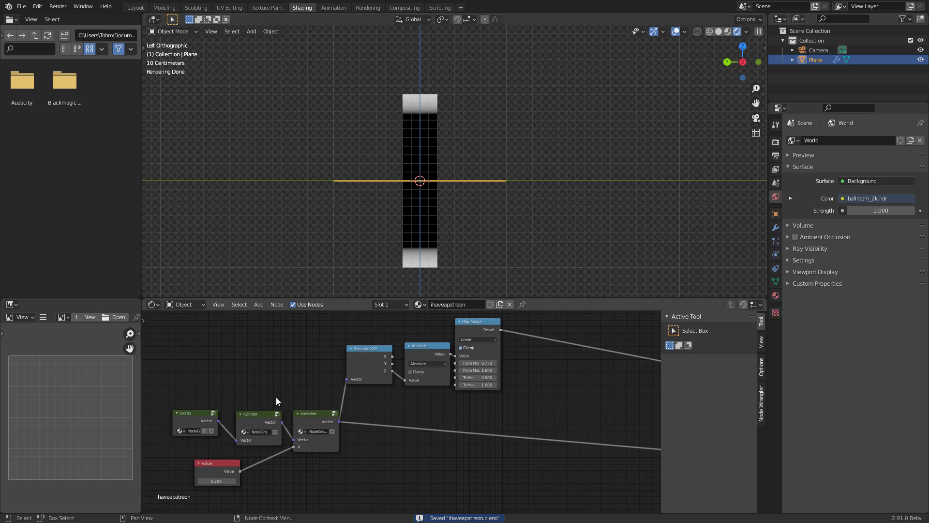
mouse_move(216, 481)
left_mouse_down()
mouse_move(237, 481)
mouse_move(226, 481)
left_mouse_up()
key("ctrl+z")
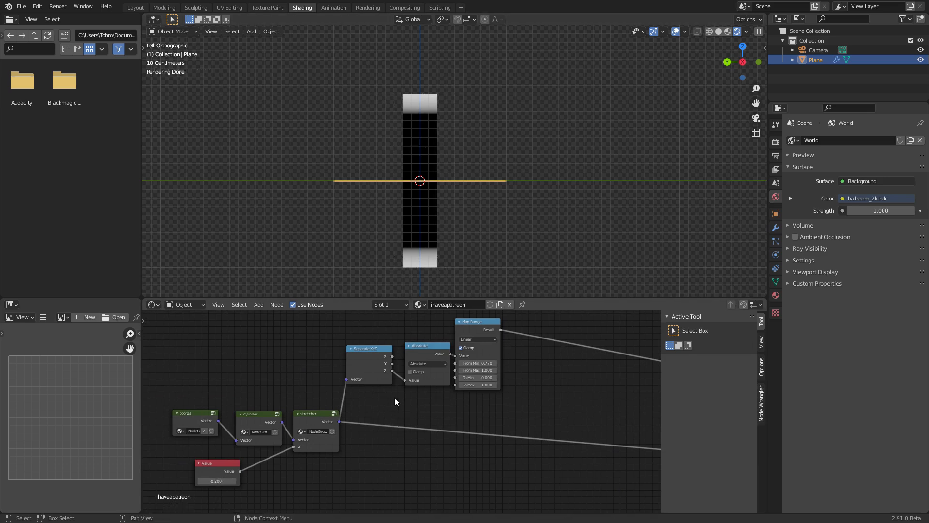
Insert a Vector Math node set to Multiply on the link between the stretcher group and the Subtract node
middle_click_drag(493, 390, 397, 403)
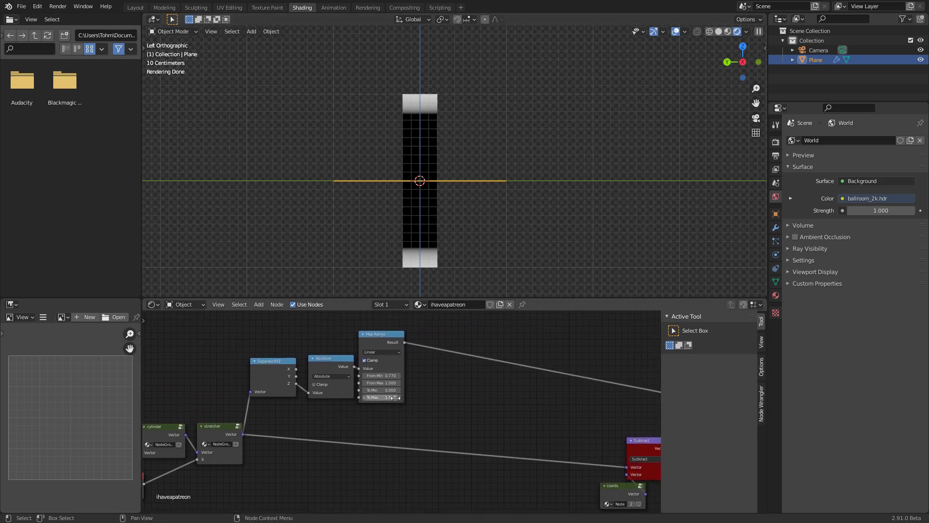
key("shift+a")
left_click(440, 389)
type("vect")
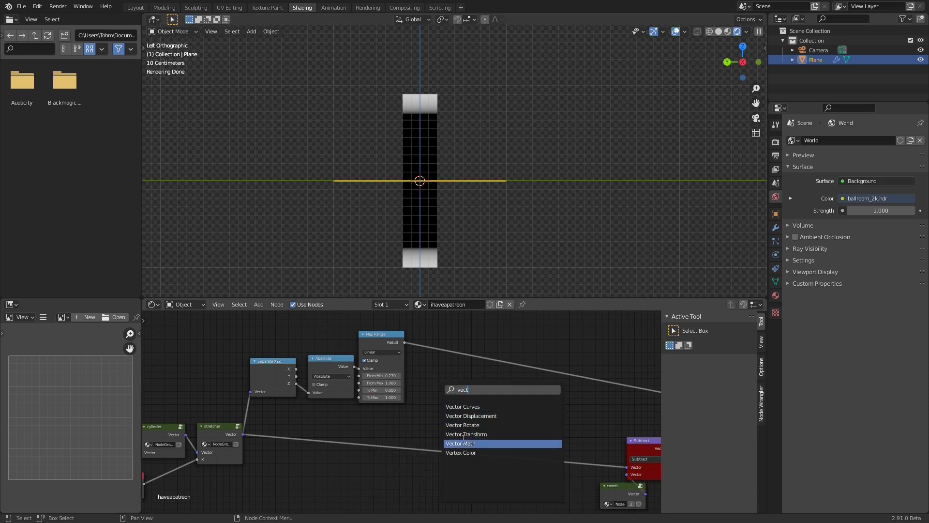
left_click(460, 442)
left_click(446, 434)
left_click(445, 407)
left_click(443, 405)
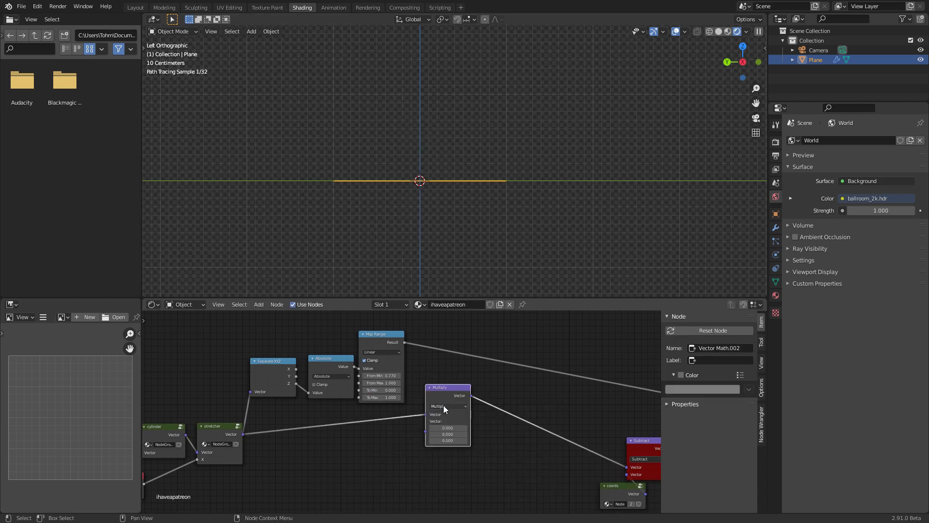
Add a Combine XYZ node and connect its Vector to the second input of the new Multiply node
key("shift+a")
left_click(428, 390)
type("combine")
key("Down")
key("Down")
key("Return")
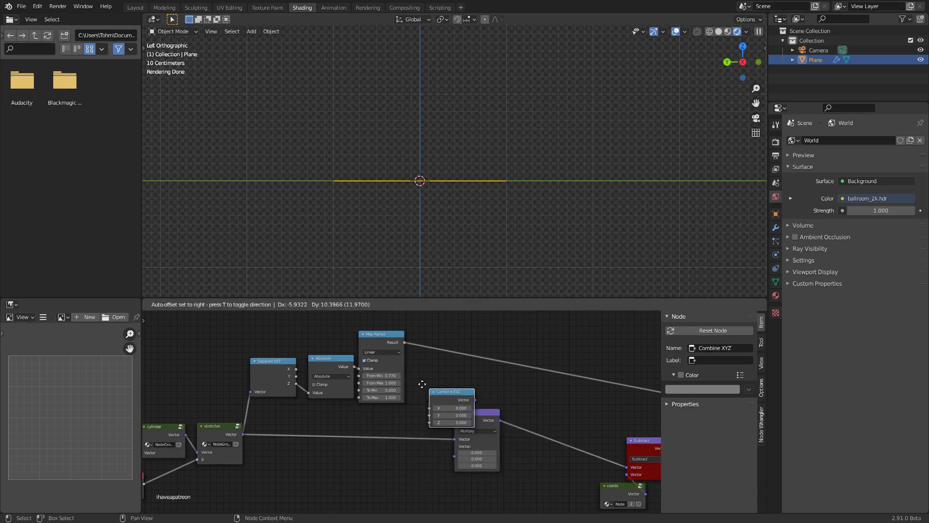
left_click(362, 455)
right_click_drag(362, 455, 480, 460, "ctrl")
Set the X, Y and Z values of the new Combine XYZ node to 1
left_click_drag(402, 480, 402, 495)
type("1")
key("Return")
key("Home")
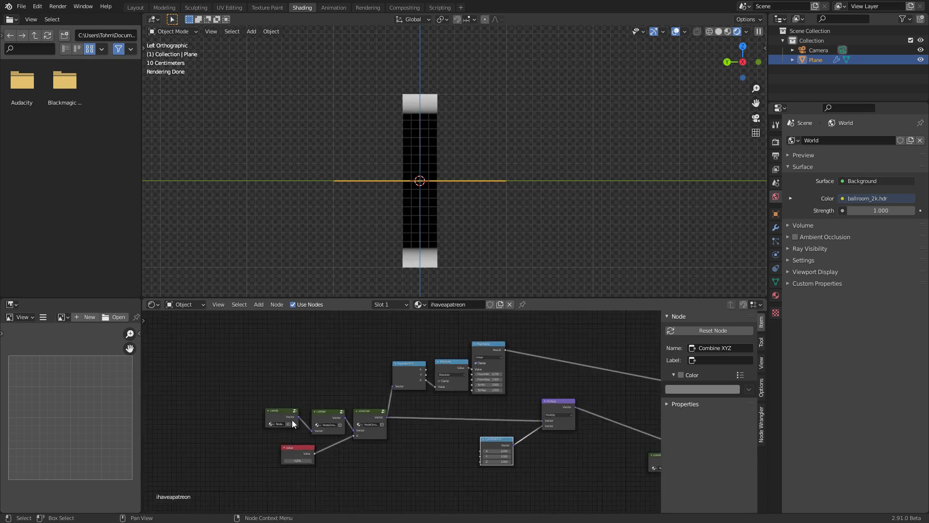
Move the group chain, its Value node and the Separate XYZ, Absolute and Map Range nodes farther away from the Multiply and Combine XYZ nodes
left_click_drag(263, 478, 475, 343)
key("g")
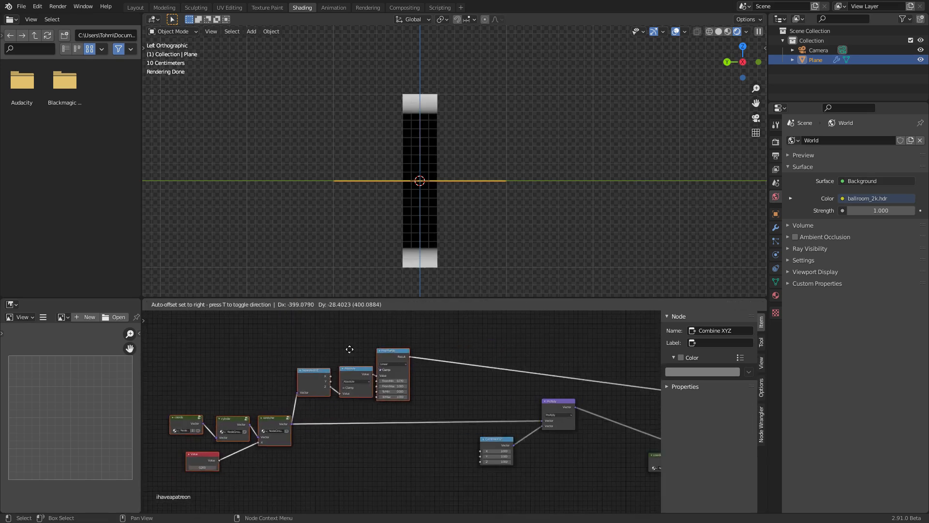
left_click(342, 355)
scroll(431, 381, "up", 6)
middle_click_drag(438, 381, 394, 371)
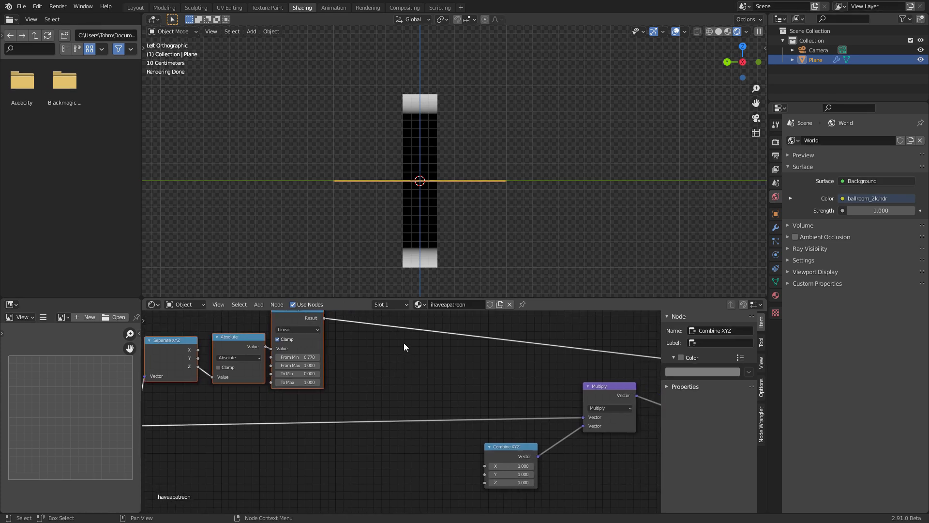
scroll(407, 361, "down", 1)
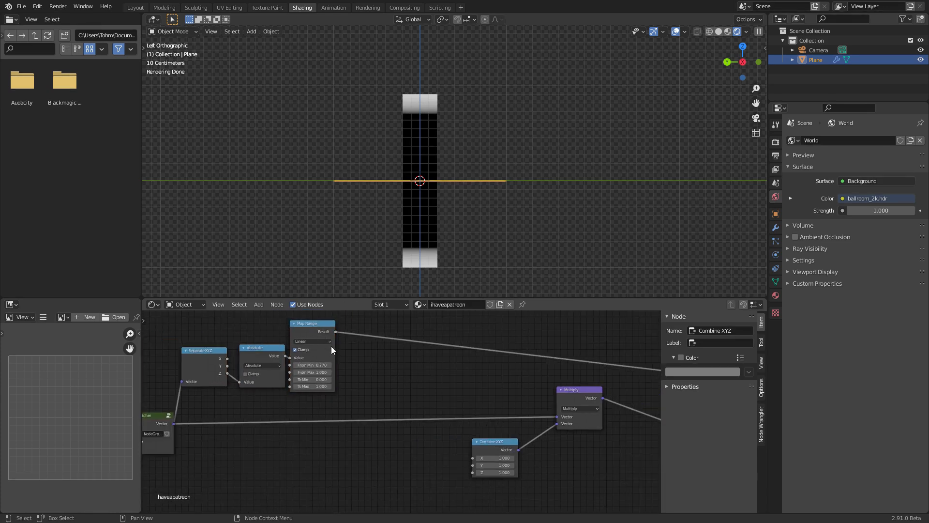
Connect the Map Range Result to both the X and Y inputs of the Combine XYZ node
right_click_drag(327, 332, 481, 446, "alt")
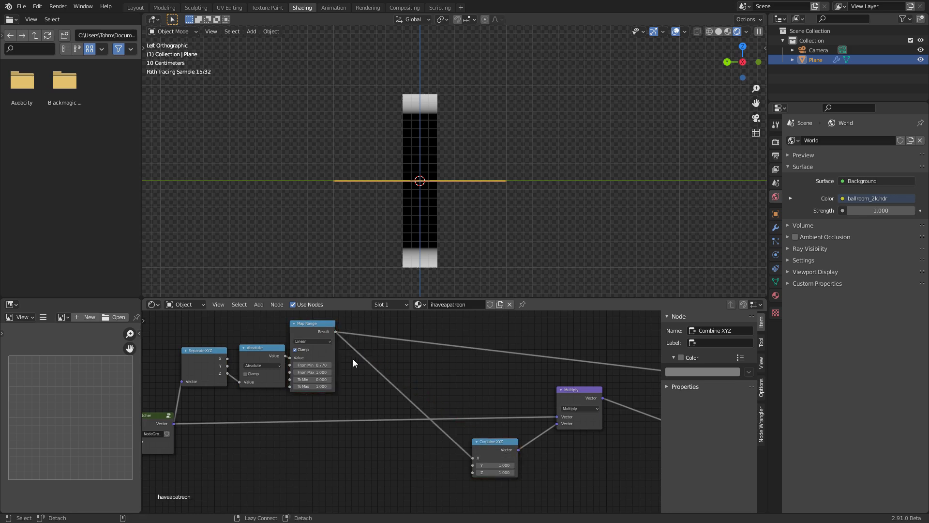
right_click_drag(377, 374, 480, 453, "alt")
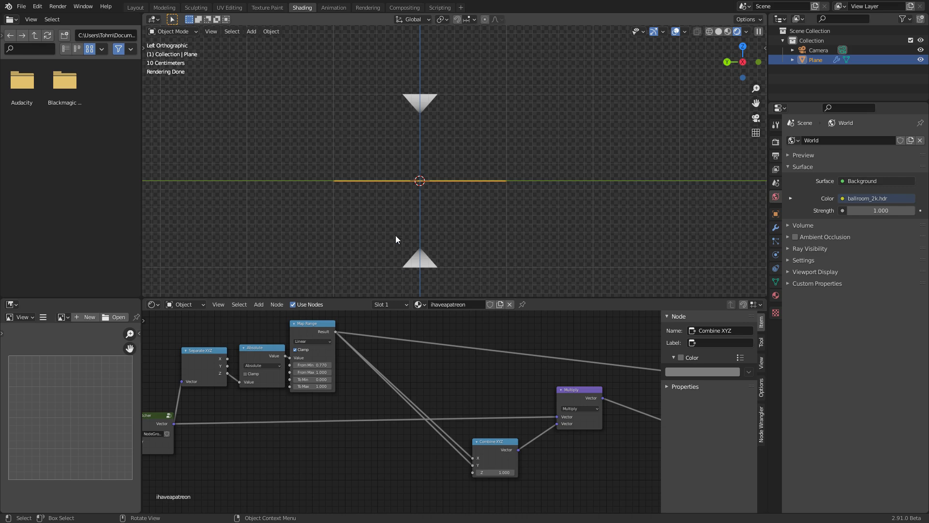
left_click(305, 322)
Mute the vector Multiply node to compare the cylinder's ends without the scaling
left_click(572, 390)
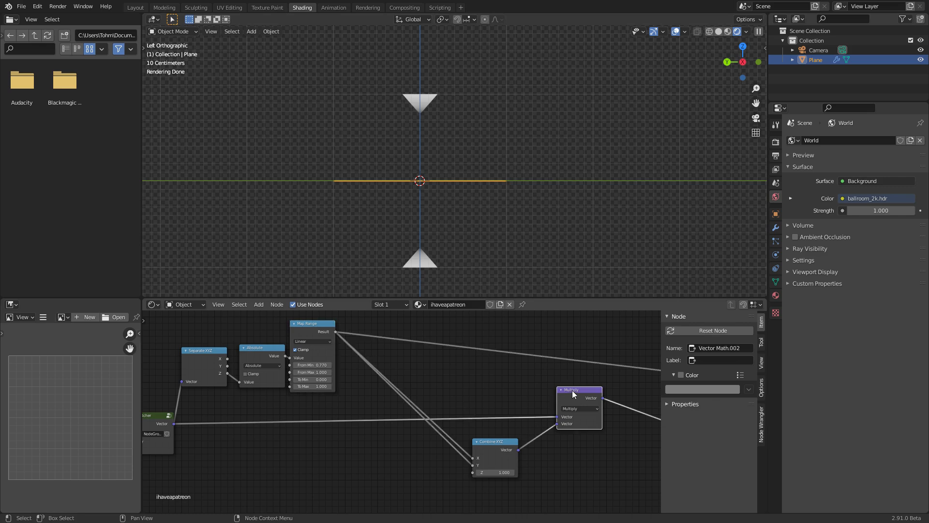
key("m")
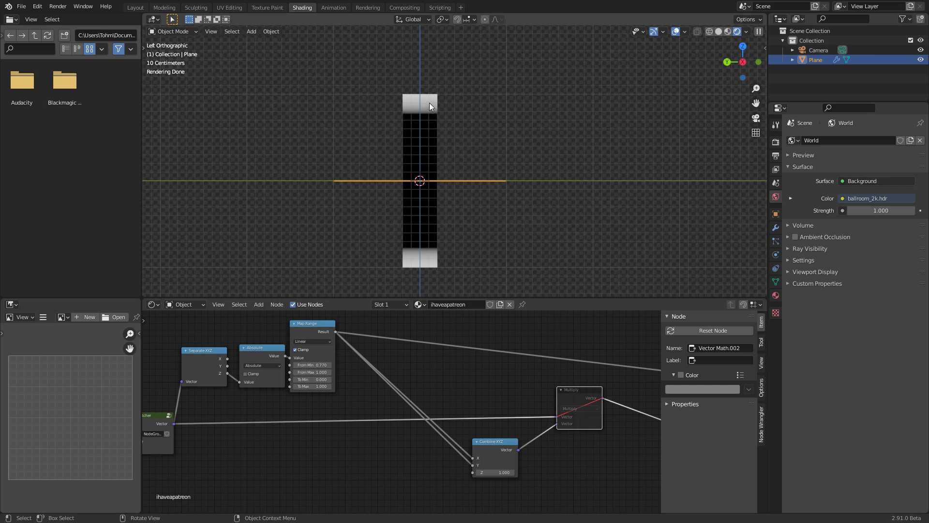
scroll(446, 142, "up", 2)
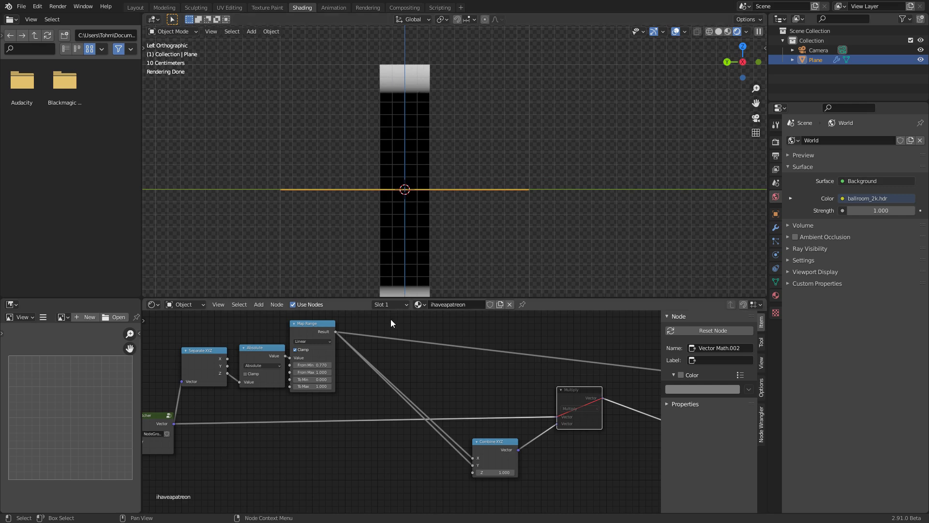
Merge the two Combine XYZ links through a reroute, and insert a copy of the Absolute node before it, set to Add with value 1
scroll(392, 334, "up", 2)
middle_click_drag(394, 331, 406, 364)
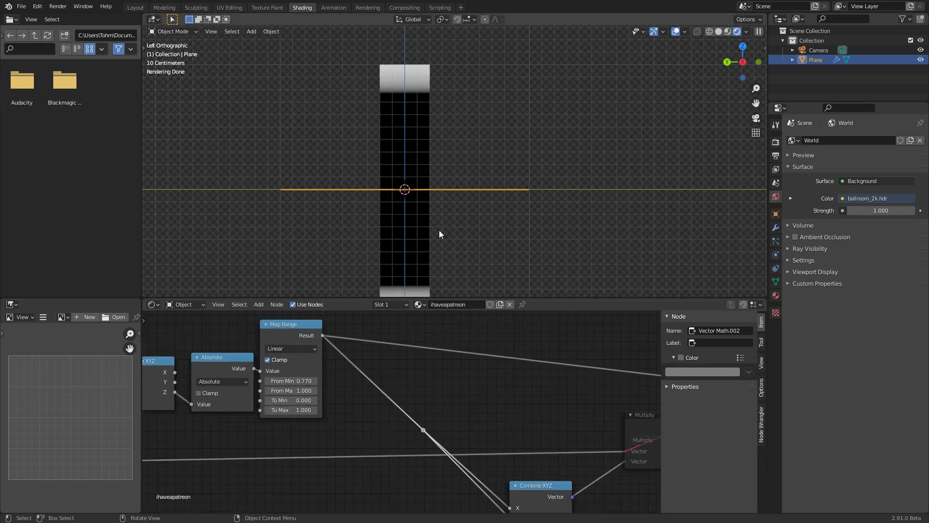
left_click(233, 358)
key("shift+d")
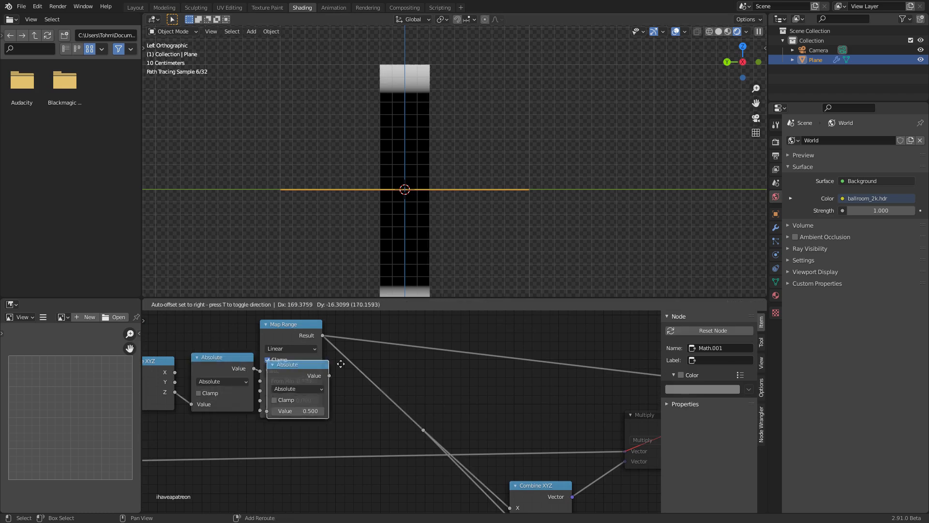
left_click(395, 356)
key("BackSpace")
left_click(400, 412)
type("1")
key("Return")
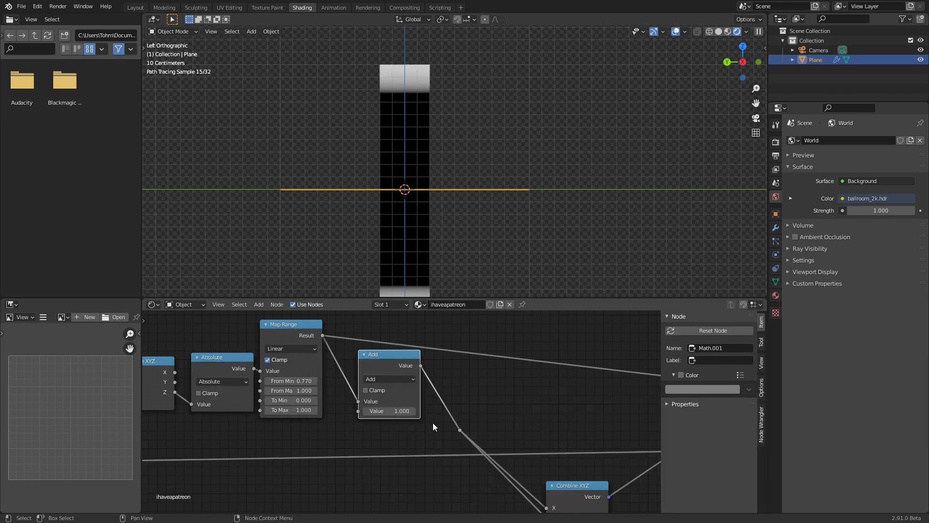
Unmute the vector Multiply node and save the file
scroll(402, 411, "down", 8)
middle_click_drag(559, 424, 527, 405)
left_click(526, 397)
key("m")
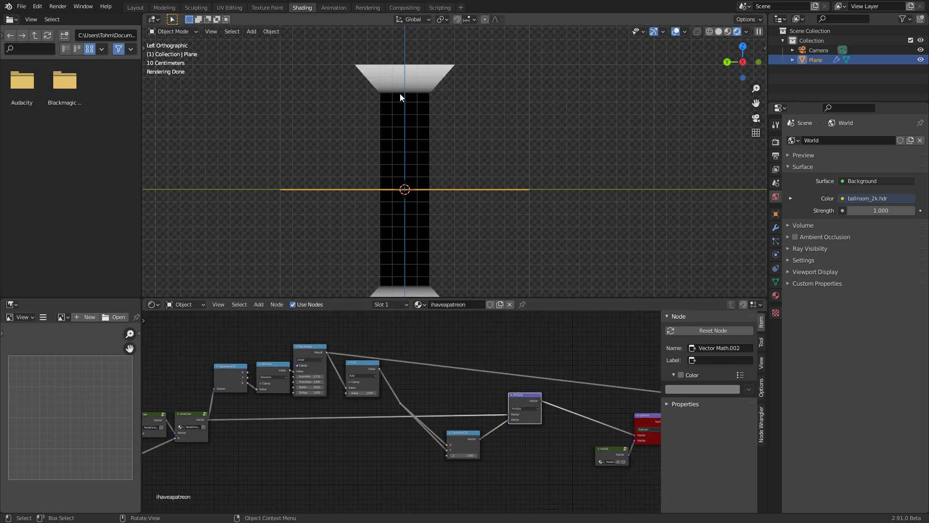
scroll(400, 406, "up", 8)
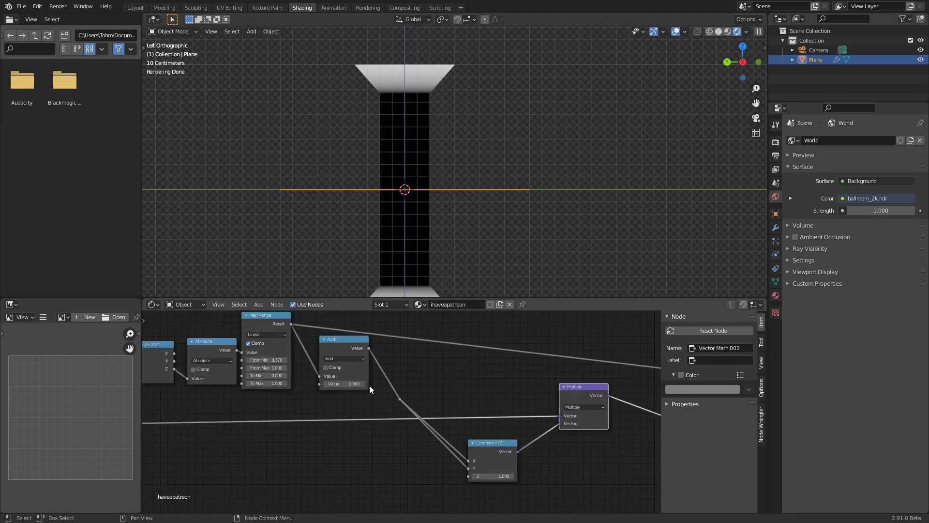
mouse_move(329, 377)
left_mouse_down()
mouse_move(309, 377)
mouse_move(361, 366)
left_mouse_up()
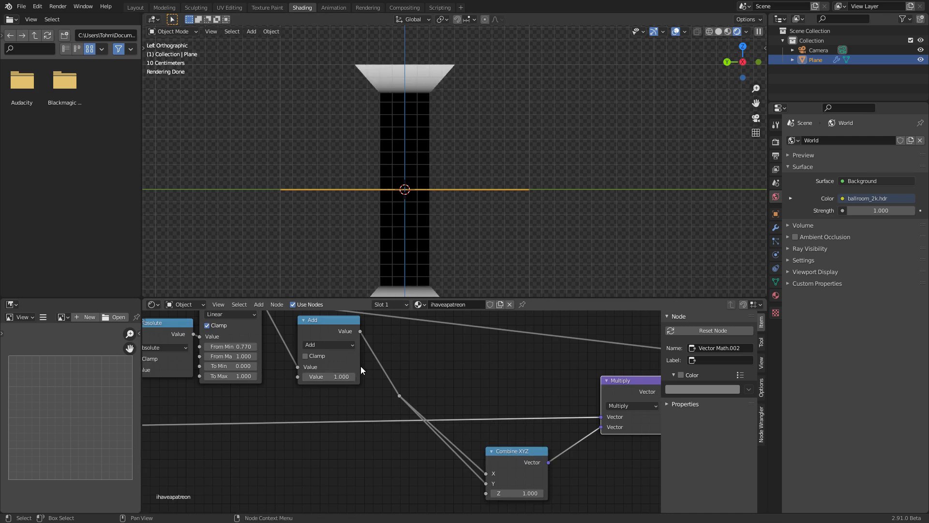
scroll(407, 180, "down", 2)
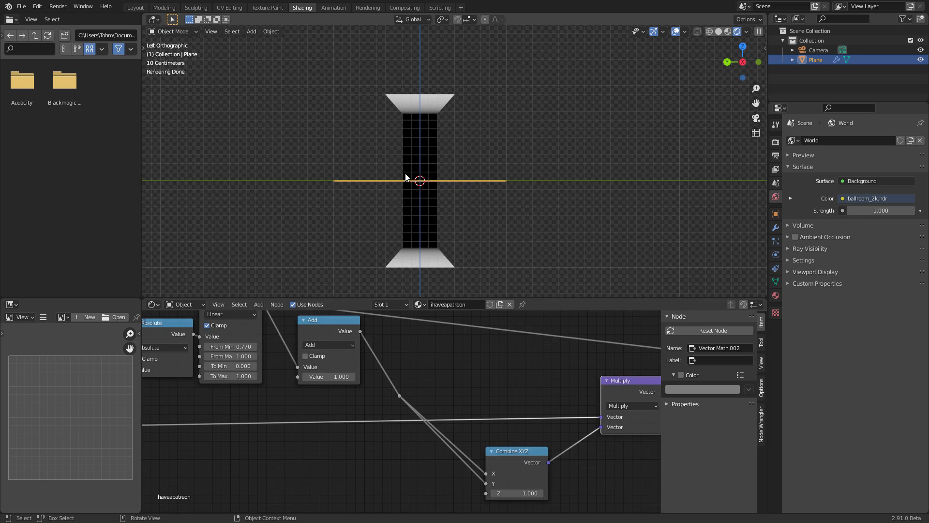
middle_click_drag(248, 342, 376, 381)
key("ctrl+s")
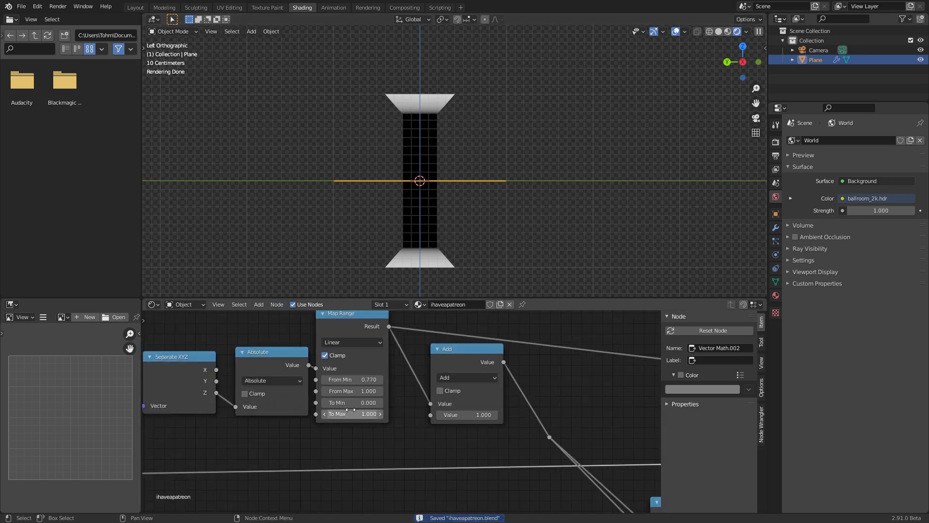
Try a From Max of 0.810 on the Map Range node, and undo the change
scroll(392, 376, "up", 2)
left_click_drag(358, 379, 326, 380)
scroll(426, 180, "up", 4)
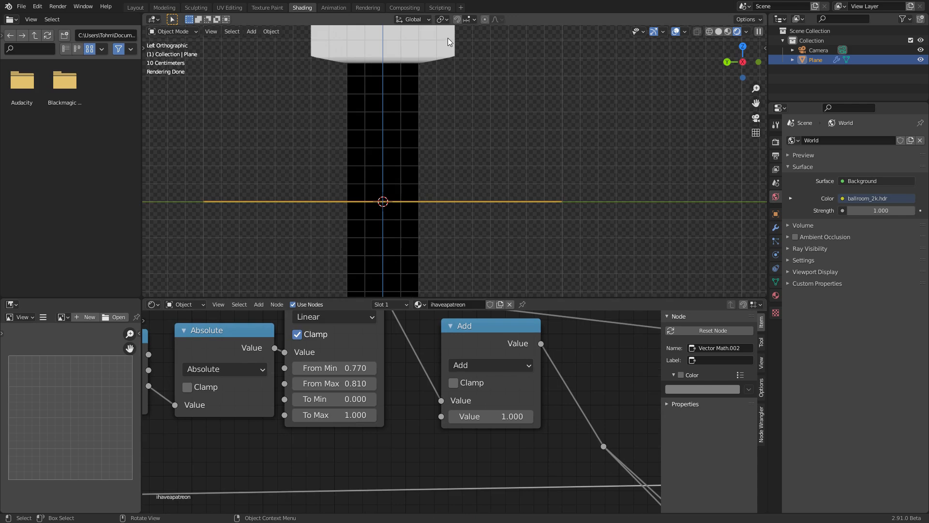
key("ctrl+z")
scroll(459, 145, "down", 2)
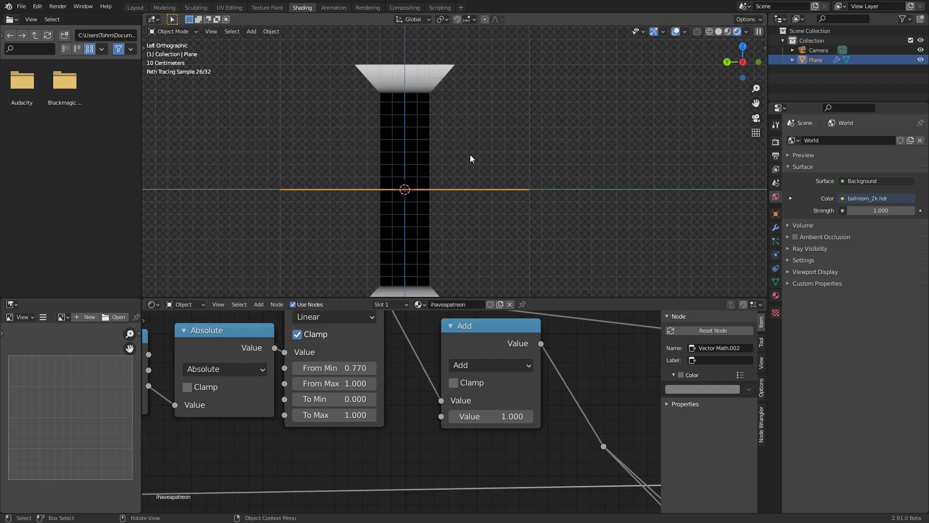
Move the nodes up to Map Range away from the Add node to make room, and preview the Principled BSDF again
scroll(425, 405, "down", 6)
left_click_drag(431, 385, 442, 394)
scroll(443, 394, "down", 6)
left_click_drag(190, 479, 388, 367)
key("g")
left_click(298, 351)
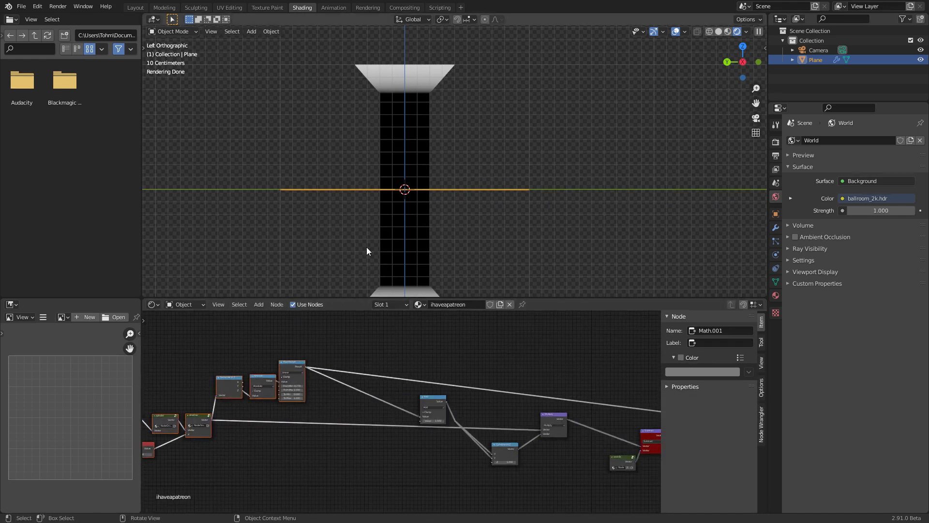
mouse_move(592, 356)
middle_mouse_down()
mouse_move(442, 347)
mouse_move(546, 384)
mouse_move(603, 384)
middle_mouse_up()
left_click(583, 398, "ctrl+shift")
Insert an RGB Curves node on the link between Map Range and Add, and lower its curve's end point to Y 0
scroll(377, 370, "up", 8)
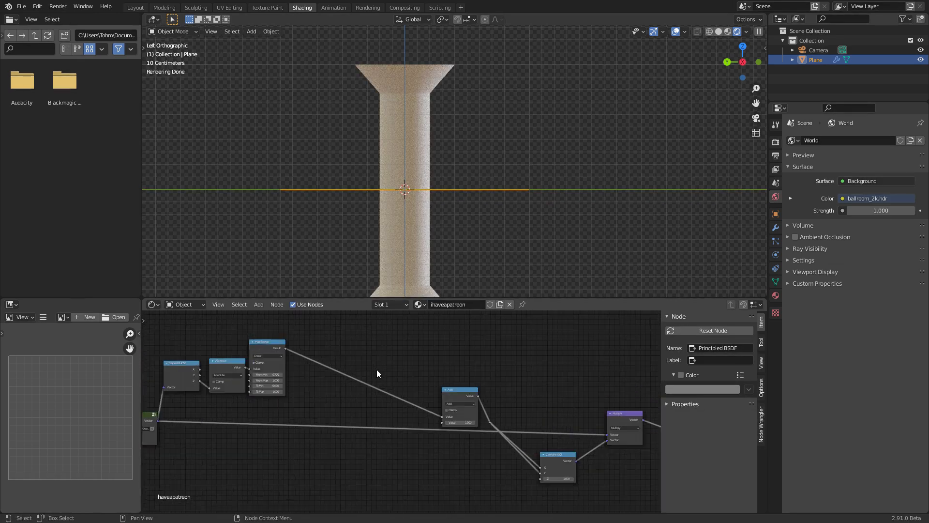
key("shift+a")
left_click(339, 339)
type("rgb")
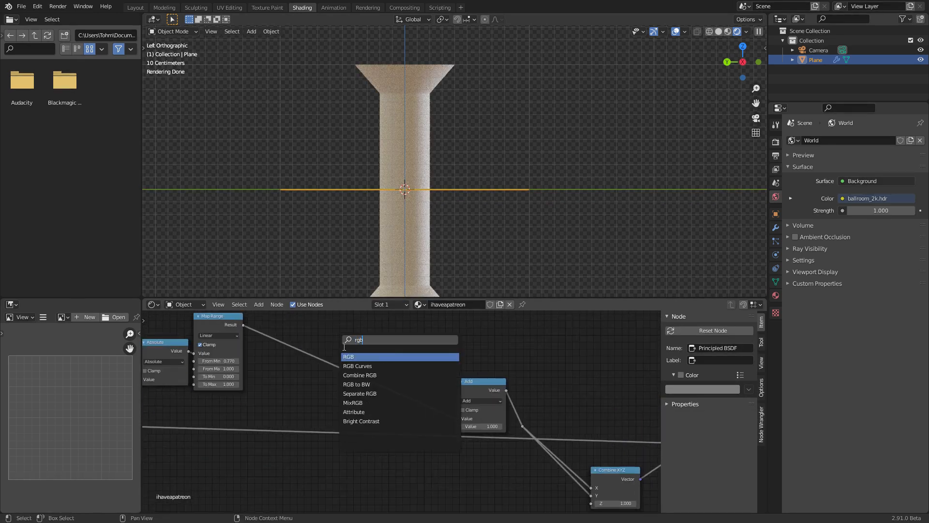
left_click(362, 366)
left_click(342, 373)
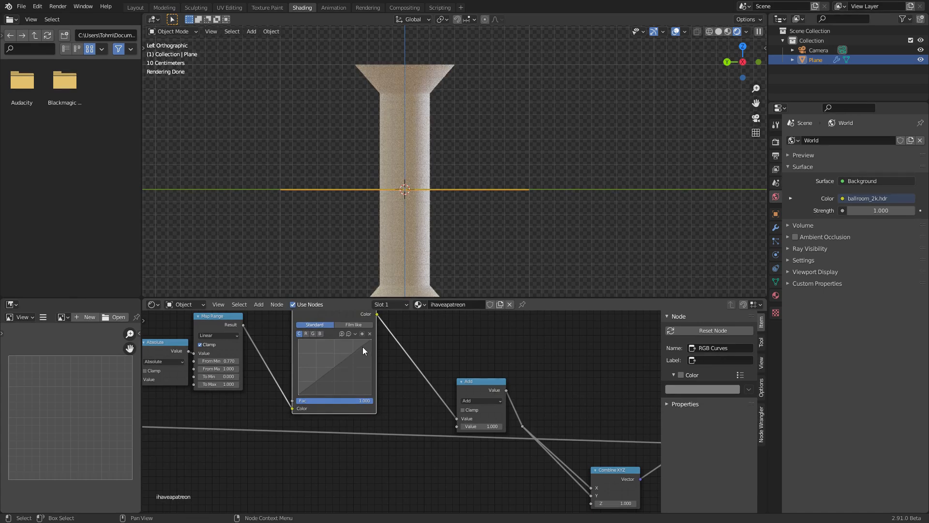
left_click_drag(371, 341, 373, 394)
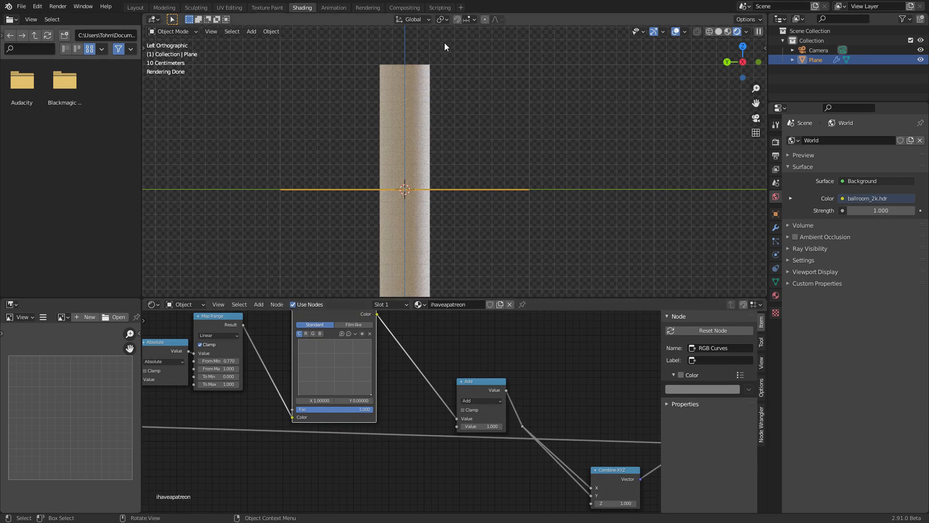
Preview the Map Range mask on the cylinder, and switch the preview back to the Principled BSDF
left_click(231, 317, "ctrl+shift")
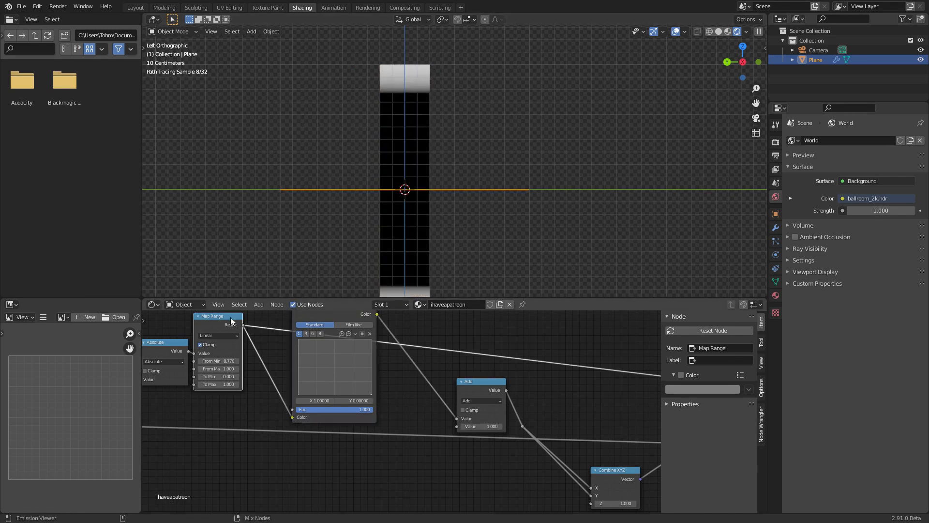
middle_click_drag(330, 349, 333, 373)
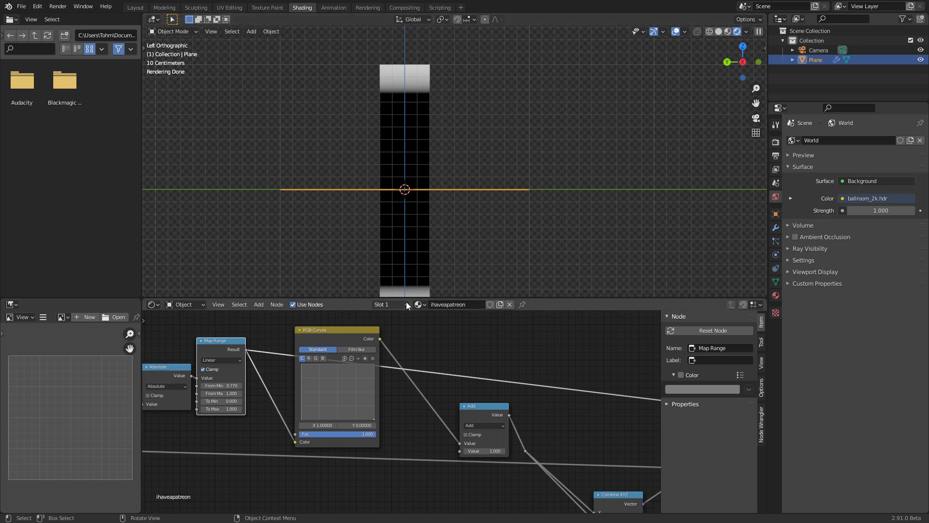
middle_click_drag(523, 437, 346, 373)
scroll(347, 373, "down", 2)
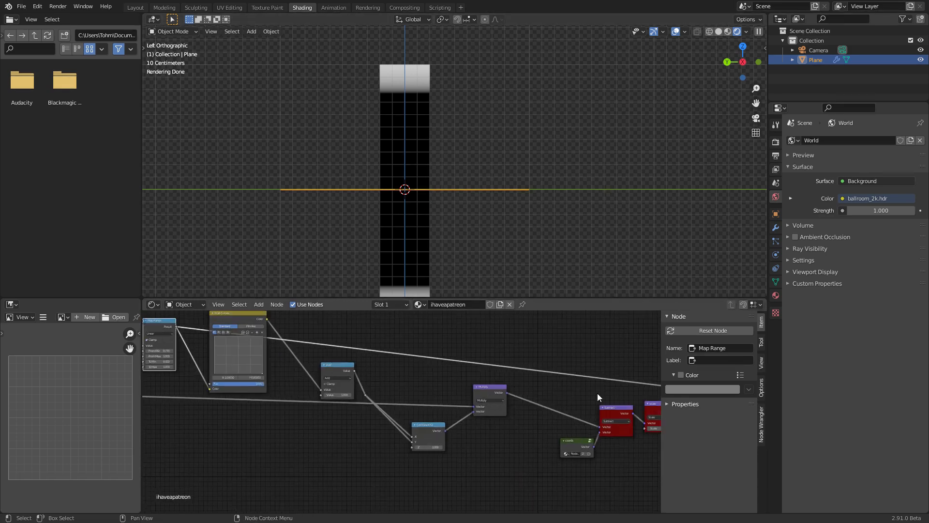
middle_click_drag(613, 385, 431, 398)
left_click(548, 390, "ctrl+shift")
Raise the RGB curve's end point to Y 0.475 and add points at about X 0.259, Y 0.394 and X 0.641, Y 0.225
middle_click_drag(291, 354, 614, 436)
scroll(362, 402, "up", 6)
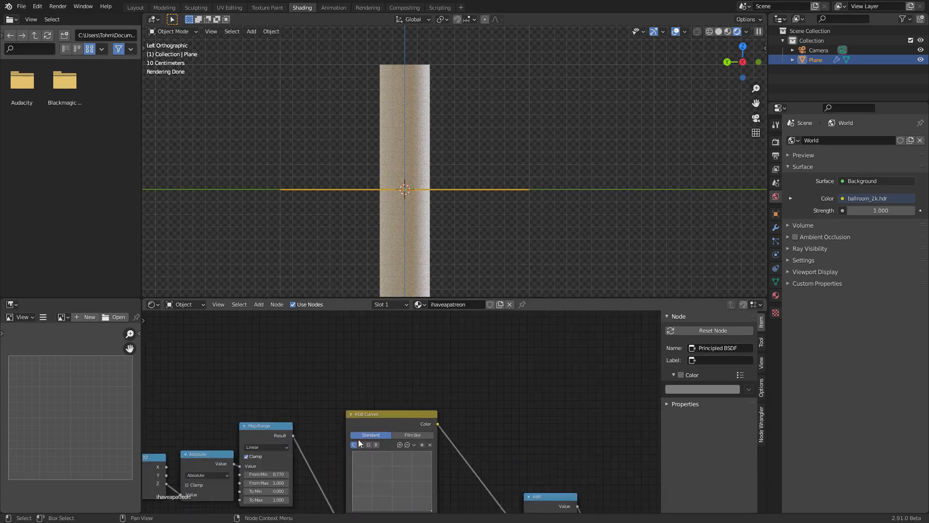
middle_click_drag(353, 436, 320, 339)
scroll(403, 402, "up", 4)
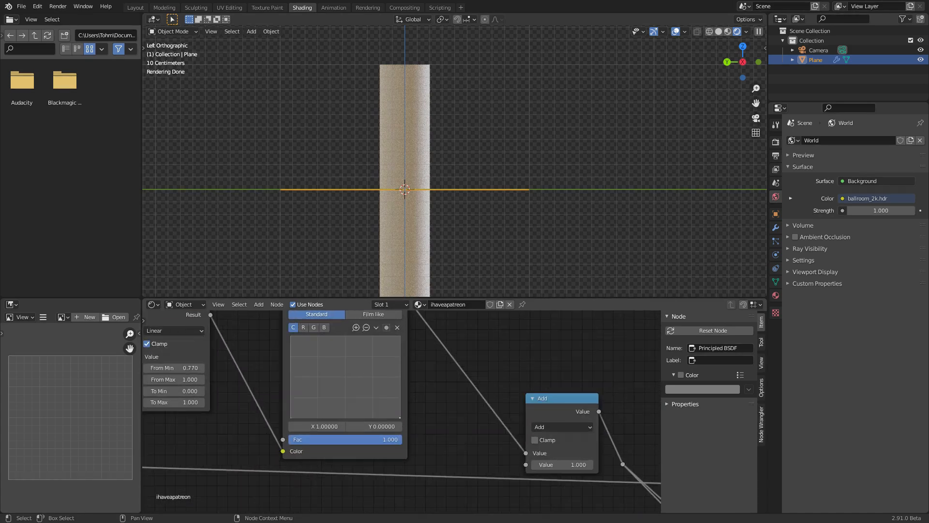
left_click_drag(399, 417, 403, 379)
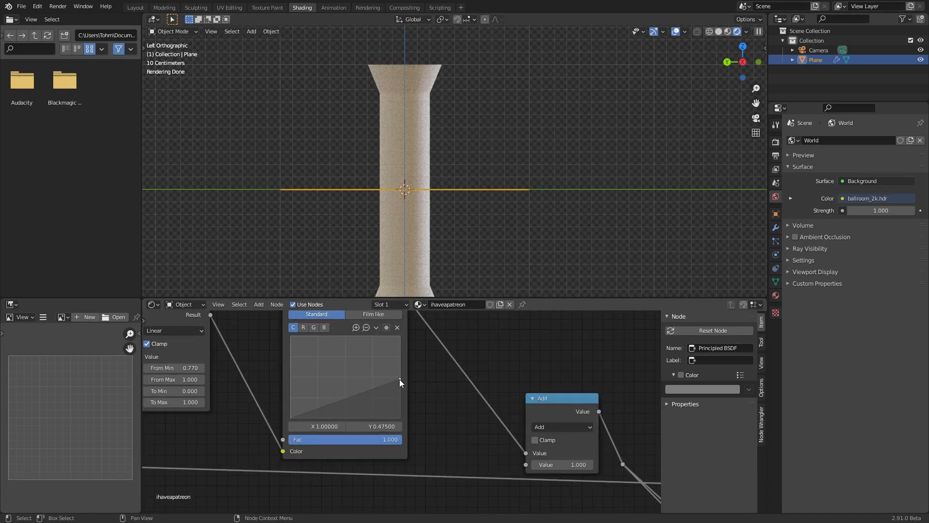
left_click_drag(336, 401, 316, 384)
scroll(381, 88, "down", 2)
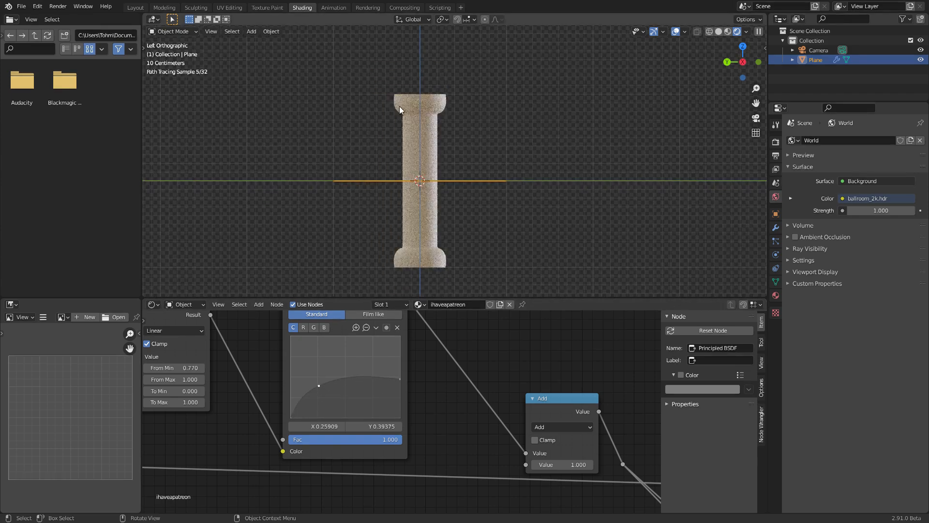
scroll(425, 261, "up", 3)
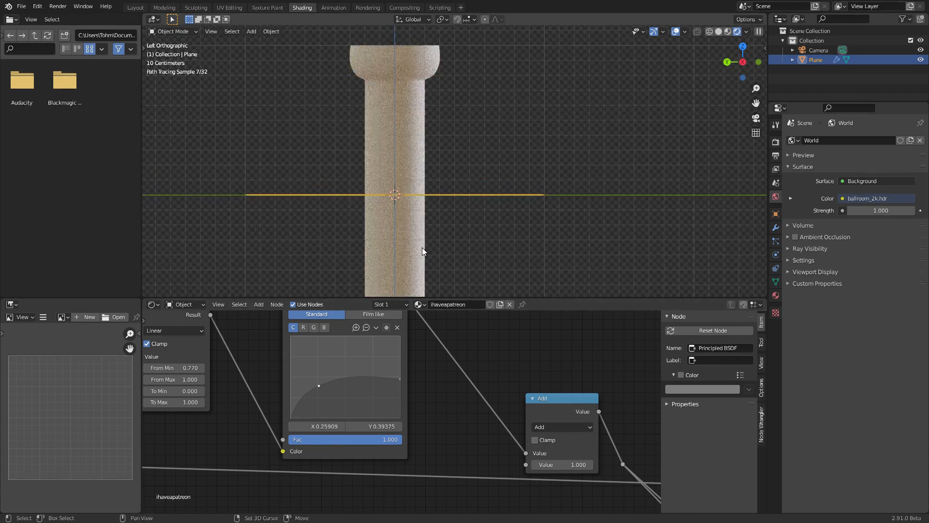
left_click_drag(356, 377, 360, 400)
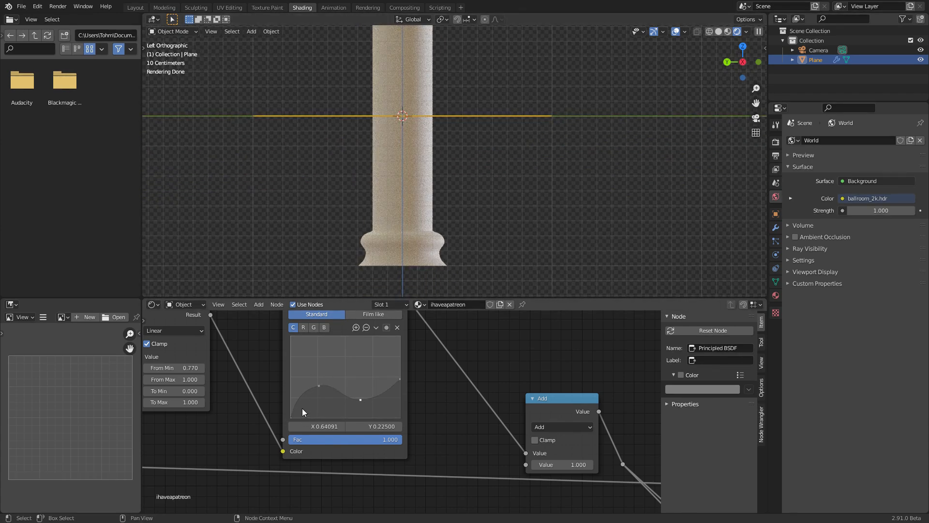
Try additional RGB curve points, including one at about X 0.473, Y 0.613, and undo them
left_click_drag(305, 396, 342, 368)
scroll(419, 141, "down", 4)
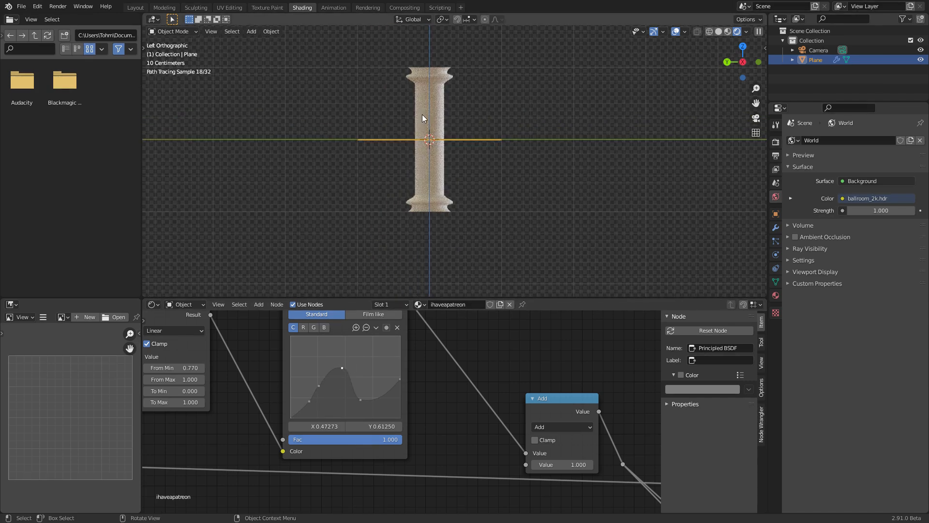
key("ctrl+z")
key("ctrl+z")
Try another control point near the start of the RGB curve, and undo it
scroll(341, 394, "up", 4)
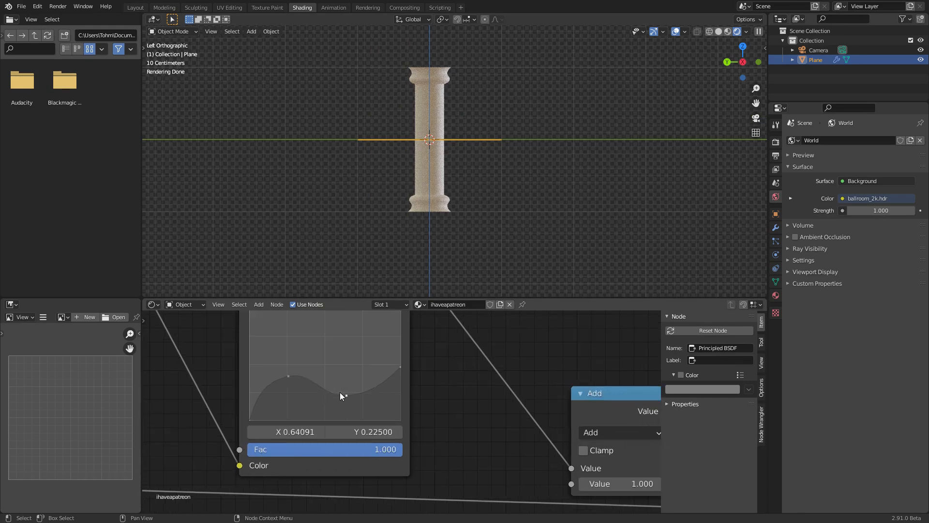
left_click_drag(262, 395, 274, 411)
scroll(454, 201, "up", 6)
key("ctrl+z")
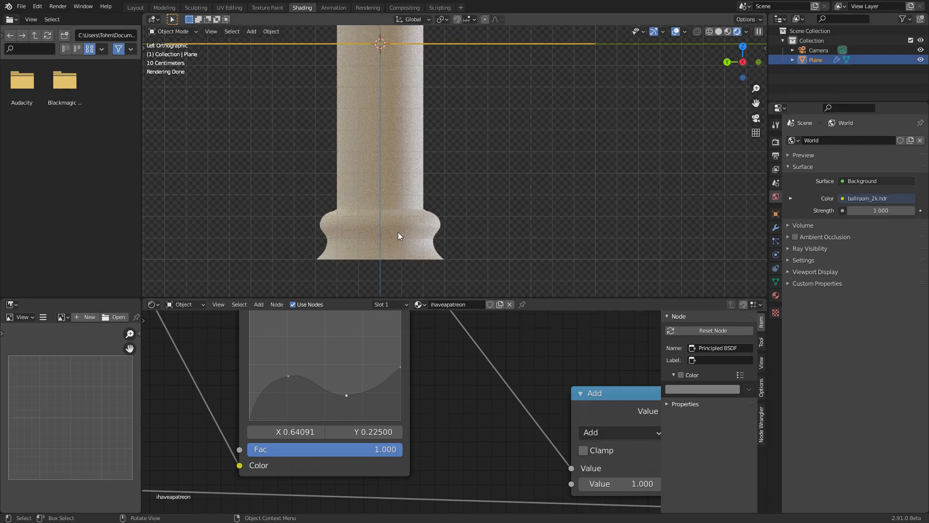
Add an RGB curve point at about X 0.864, Y 0.456, check the column's base, and save the file
scroll(406, 140, "down", 6)
scroll(425, 216, "up", 4)
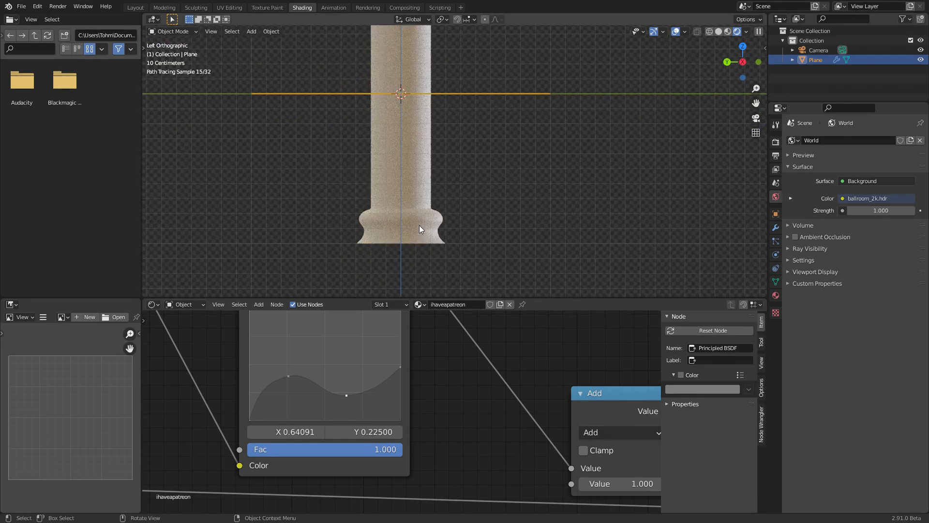
left_click_drag(382, 381, 381, 368)
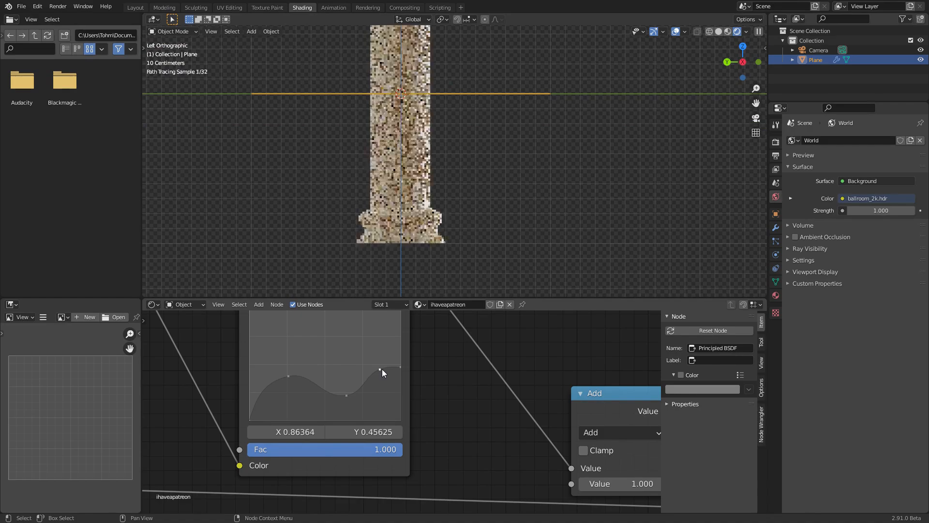
scroll(428, 243, "up", 4)
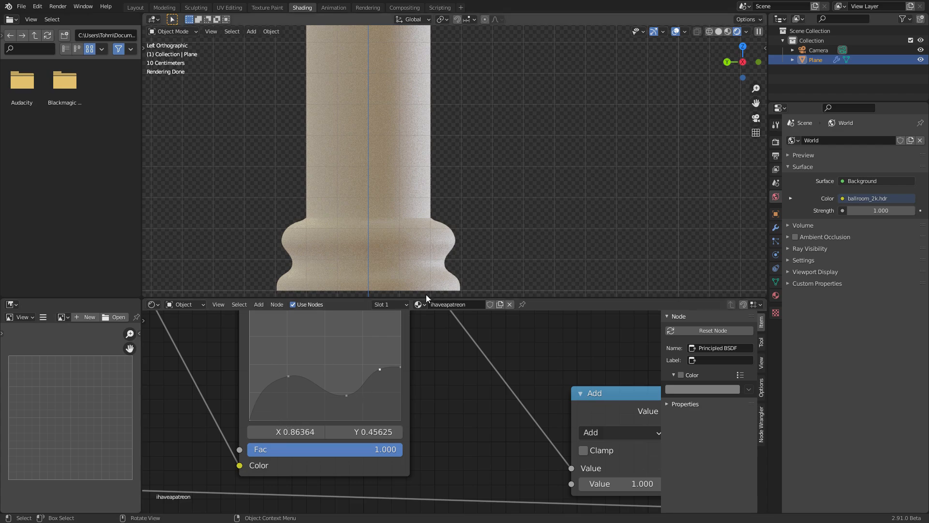
middle_click_drag(551, 254, 567, 227)
scroll(567, 227, "down", 5)
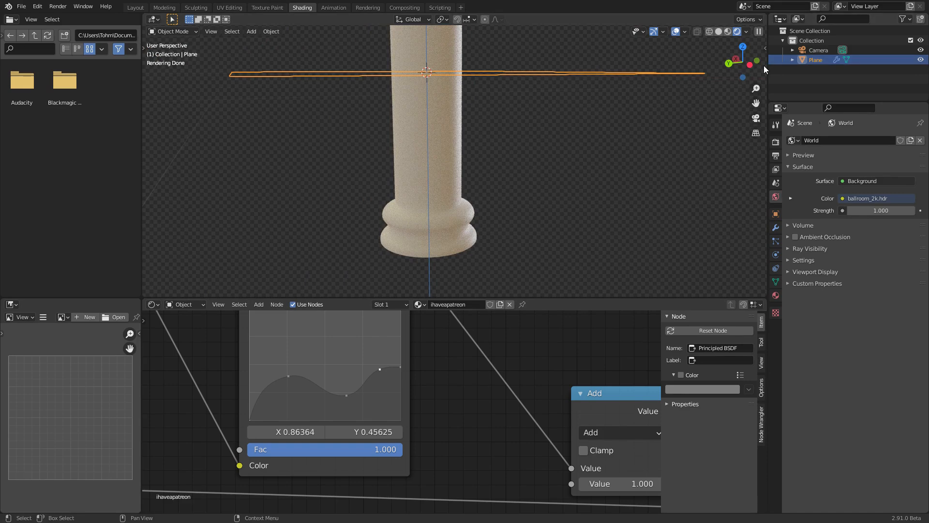
middle_click_drag(635, 86, 495, 76)
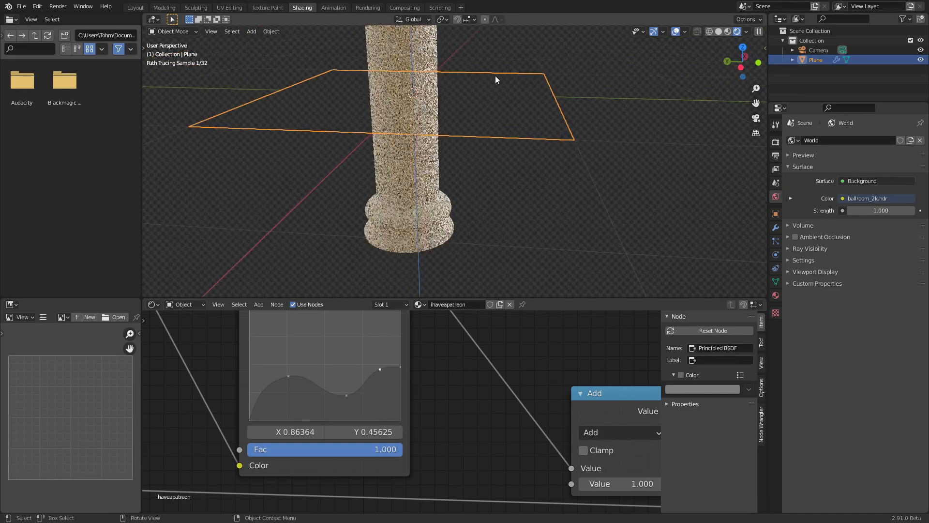
scroll(492, 77, "down", 4)
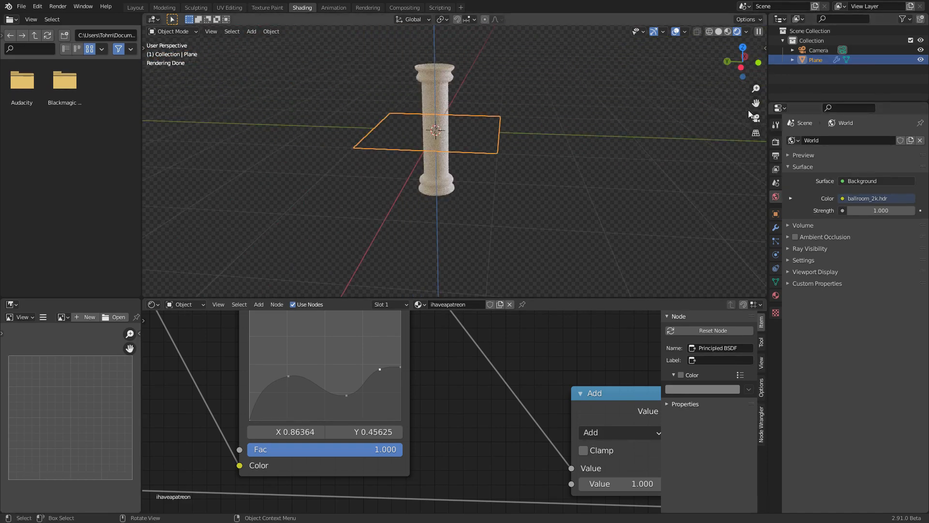
left_click(741, 67)
scroll(479, 179, "up", 8)
key("ctrl+s")
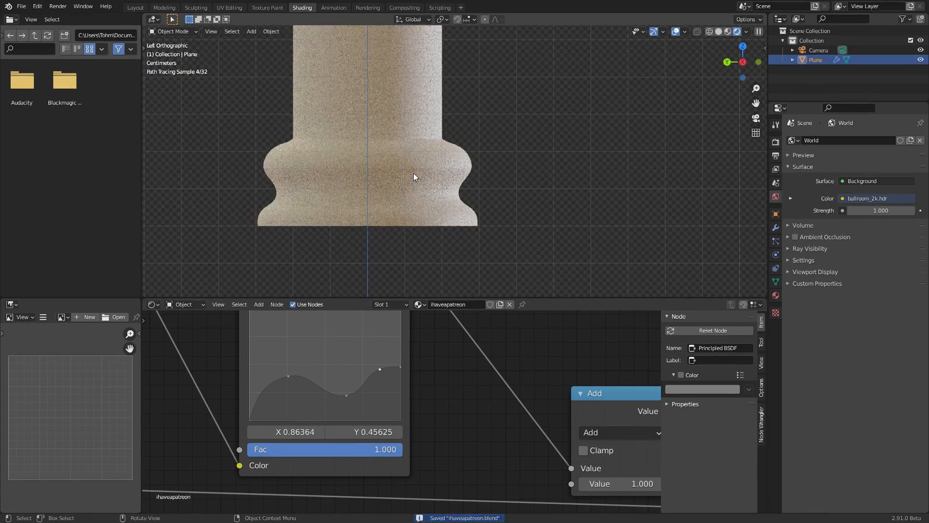
Enable adaptive subdivision on the plane's Subdivision modifier, set its viewport level to 1, and save the file
scroll(427, 175, "down", 8)
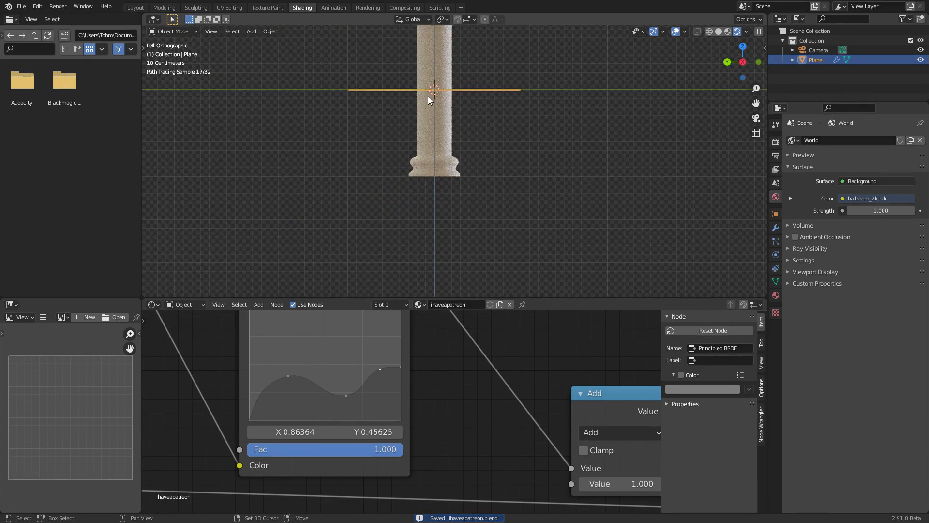
middle_click_drag(359, 220, 393, 175, "shift")
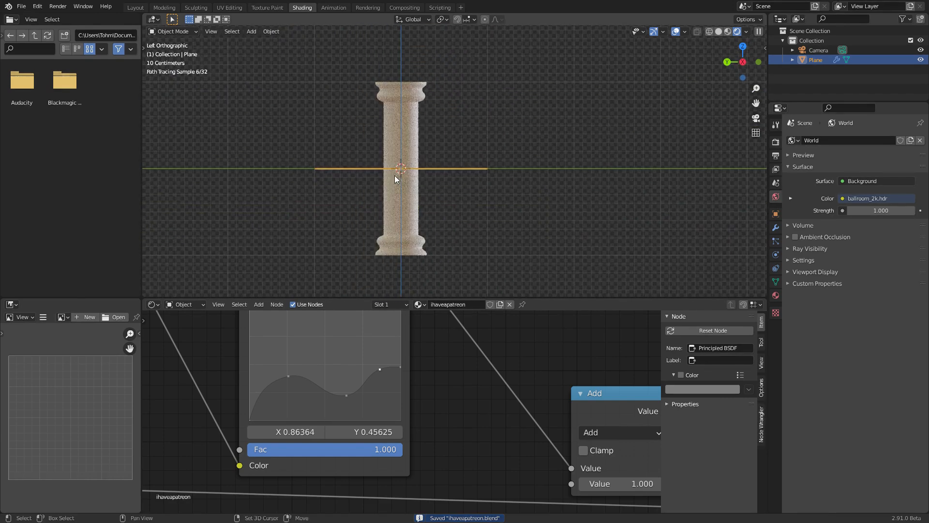
left_click(775, 227)
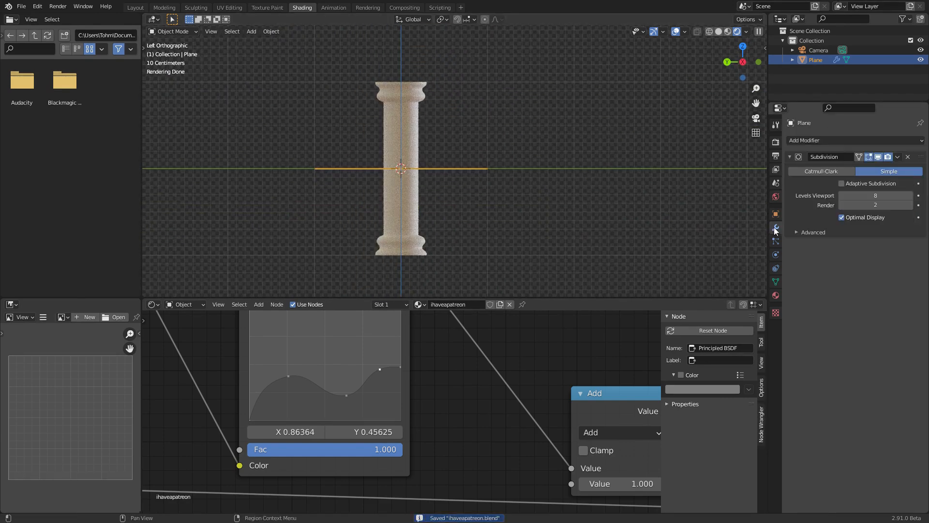
left_click(843, 183)
left_click(852, 224)
type("1")
key("Return")
key("ctrl+s")
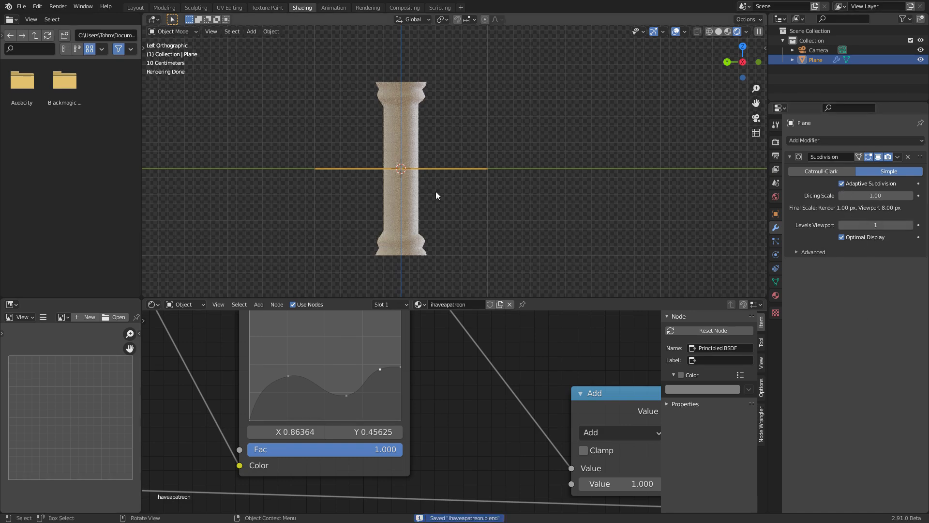
Set the Subdivision modifier's dicing scale to 0.5 and save the file
scroll(420, 254, "up", 3)
middle_click_drag(399, 228, 503, 191, "shift")
left_click(884, 195)
key("BackSpace")
type("0.5")
key("Return")
key("ctrl+s")
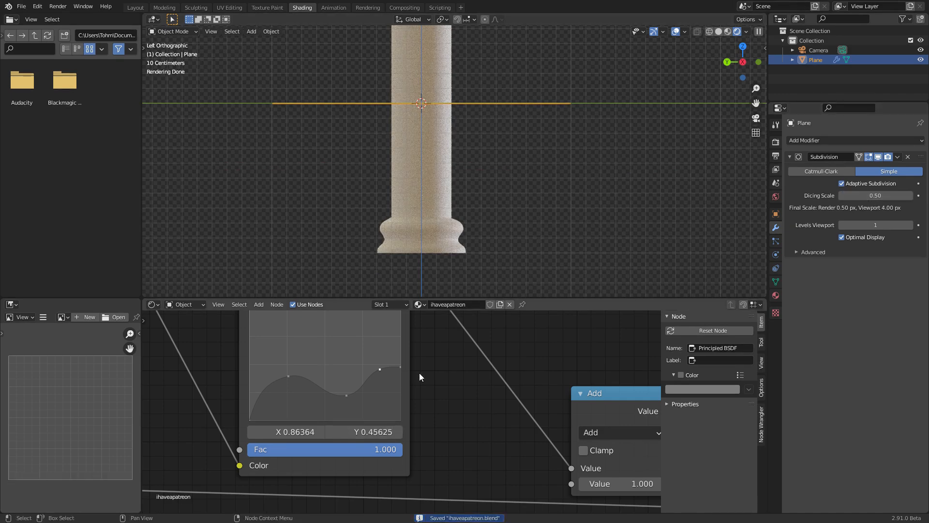
Add a second dip and a central peak at about X 0.509, Y 0.356 to the RGB curve, and save the file
scroll(412, 375, "up", 3)
left_click_drag(347, 366, 362, 381)
key("ctrl+z")
left_click_drag(264, 367, 301, 400)
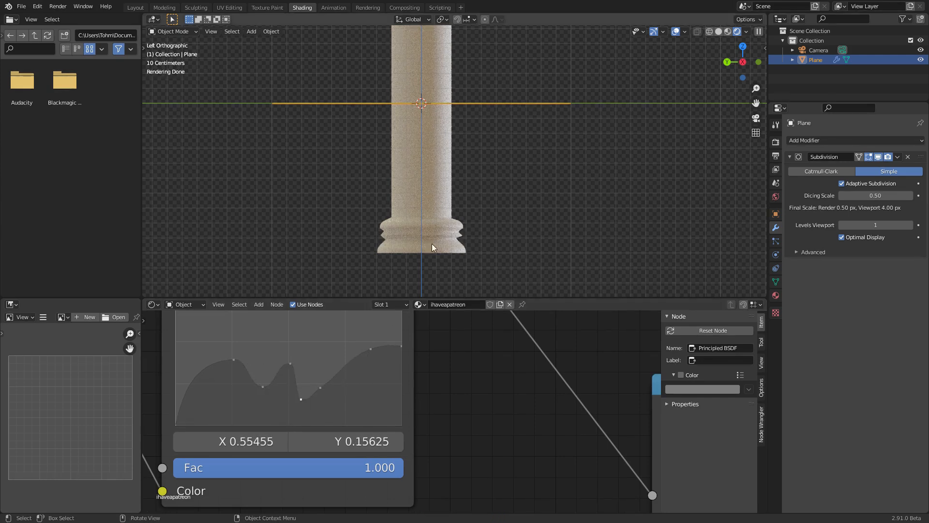
key("ctrl+z")
left_click_drag(290, 364, 289, 366)
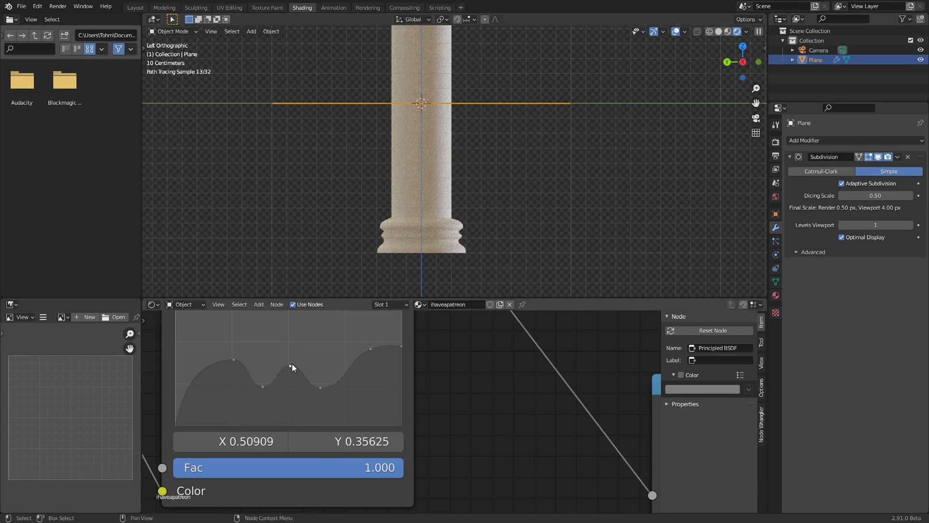
scroll(457, 176, "down", 4)
middle_click_drag(428, 108, 417, 147, "shift")
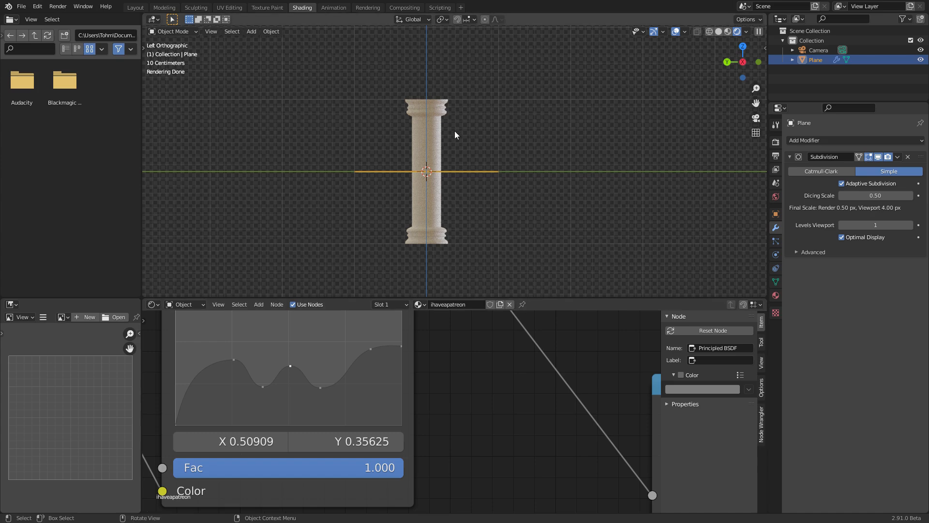
scroll(454, 132, "up", 2)
key("ctrl+s")
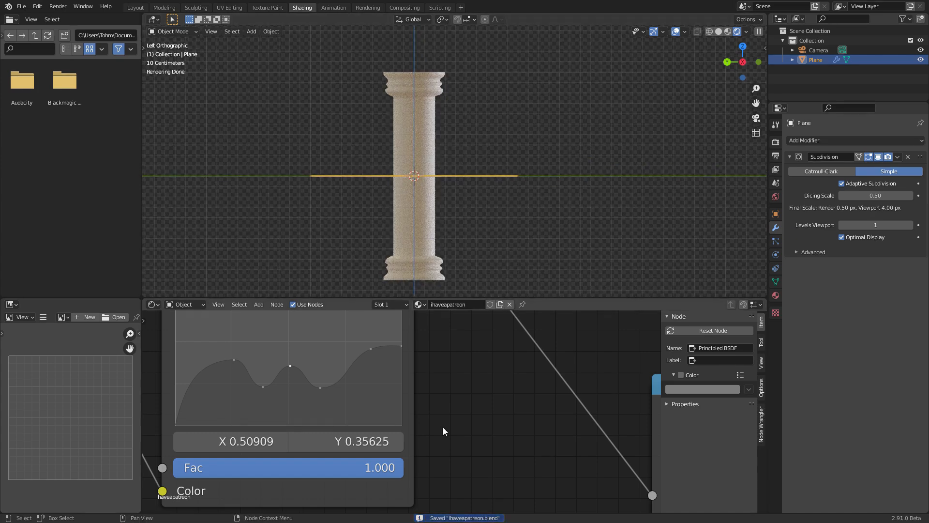
Try a higher value on the Add node to thicken the column, undo it, and save the file
scroll(443, 427, "down", 5)
middle_click_drag(520, 402, 348, 353)
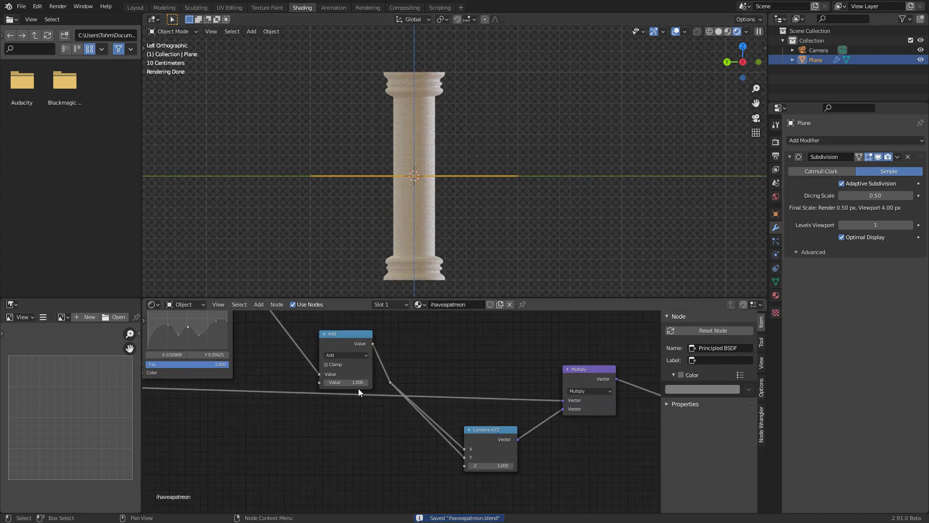
left_click_drag(356, 382, 383, 382)
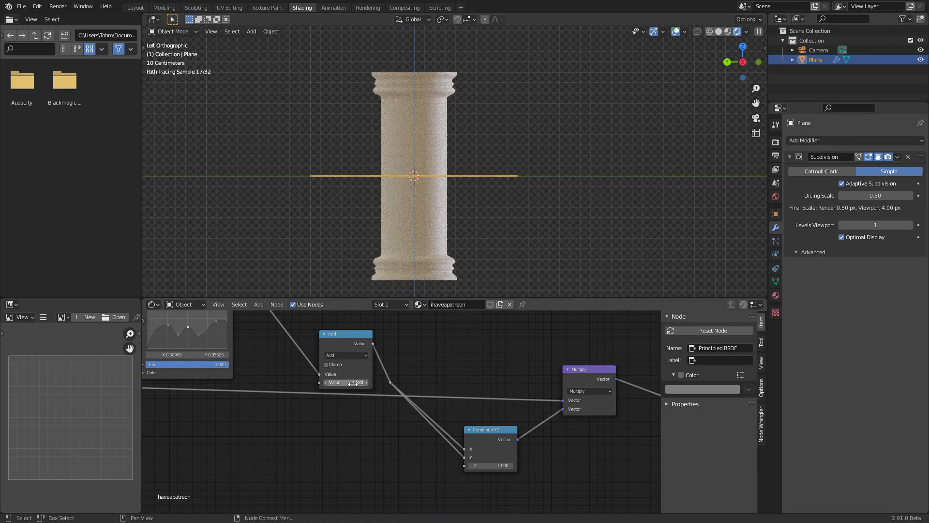
middle_click_drag(426, 114, 437, 134)
key("ctrl+z")
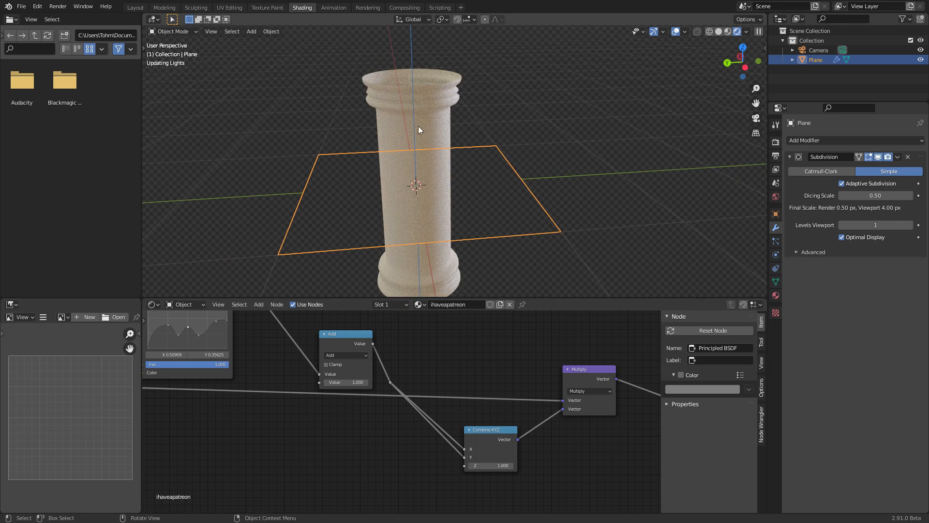
key("ctrl+s")
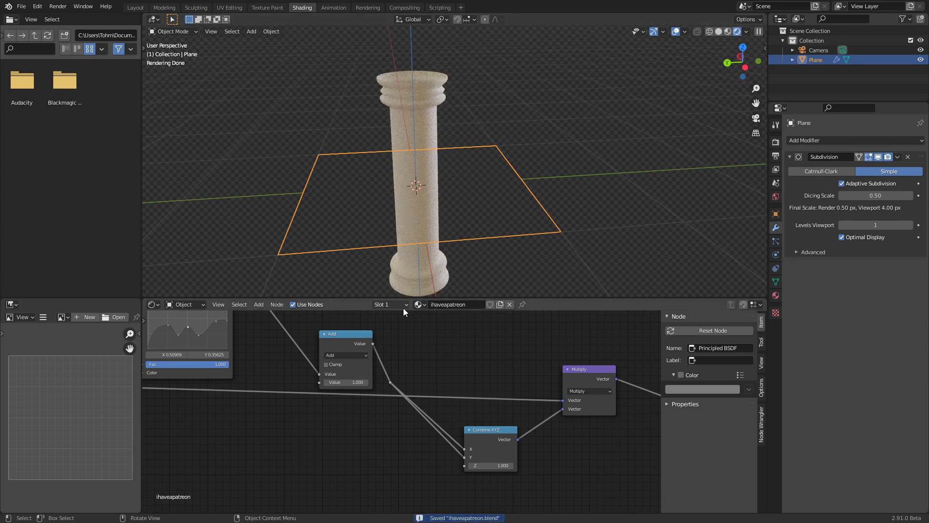
Rearrange the Add node and insert a duplicate of it between RGB Curves and Add, set to Multiply
left_click(352, 342)
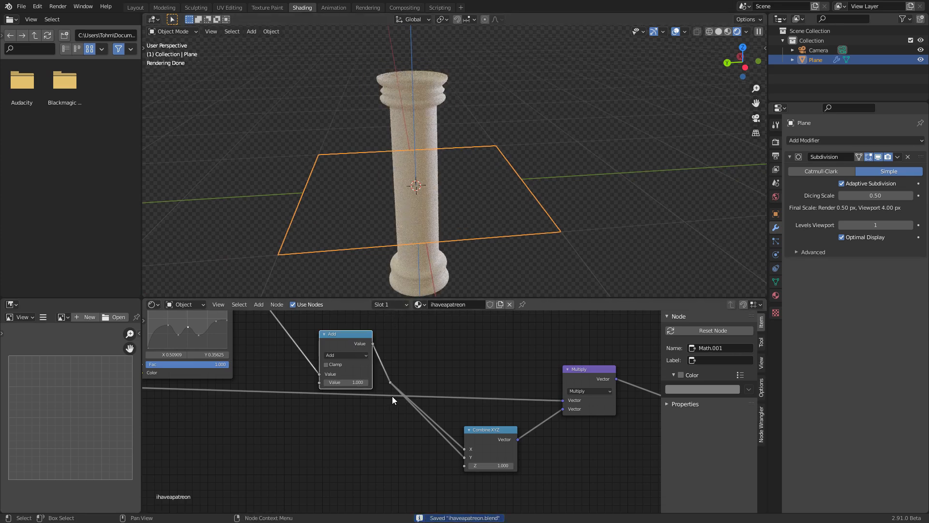
left_click_drag(386, 391, 417, 374)
key("g")
left_click(460, 380)
left_click_drag(347, 345, 410, 358)
middle_click_drag(372, 351, 488, 404)
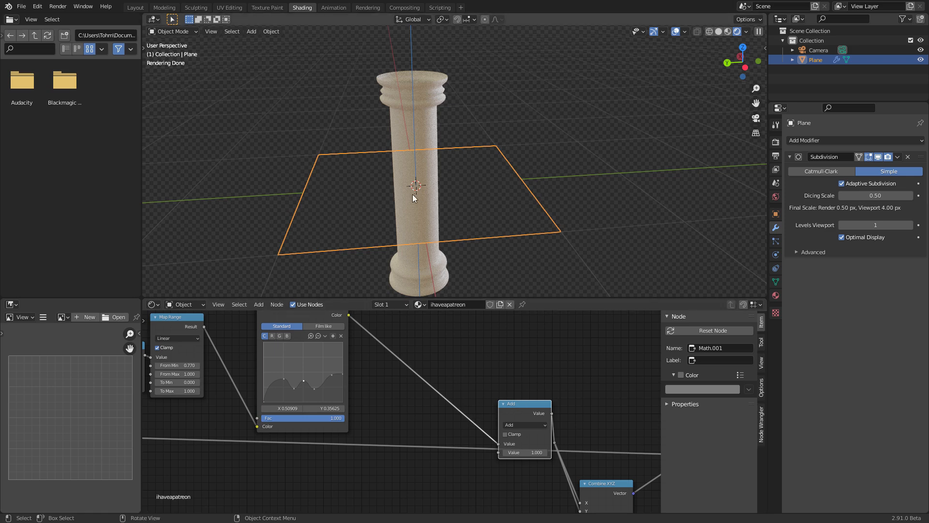
key("shift+d")
left_click(408, 350)
left_click(415, 369)
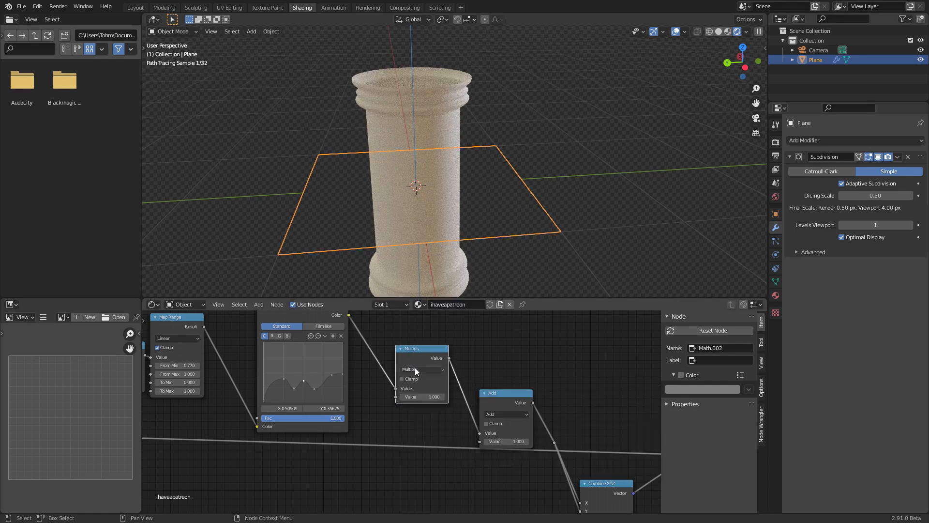
left_click(415, 388)
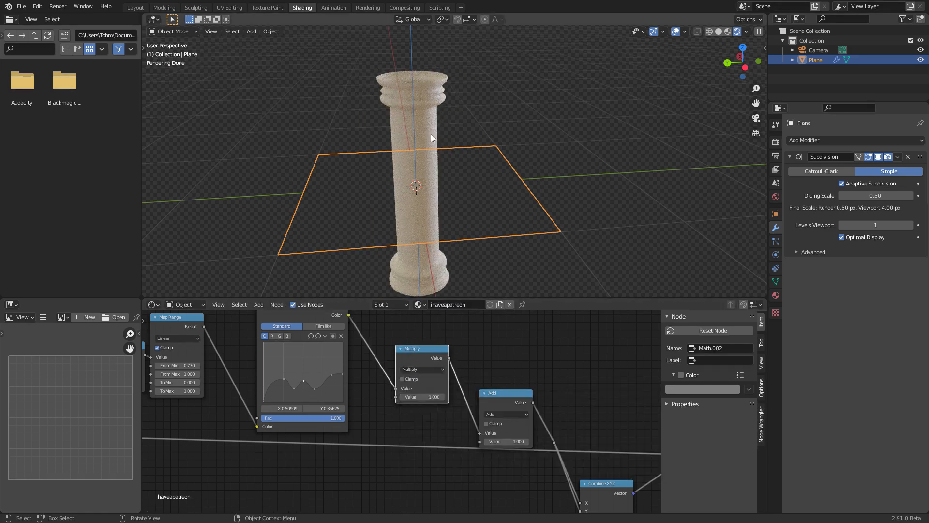
Set the Multiply math node's value to 1.1 and save the file
left_click_drag(424, 397, 442, 396)
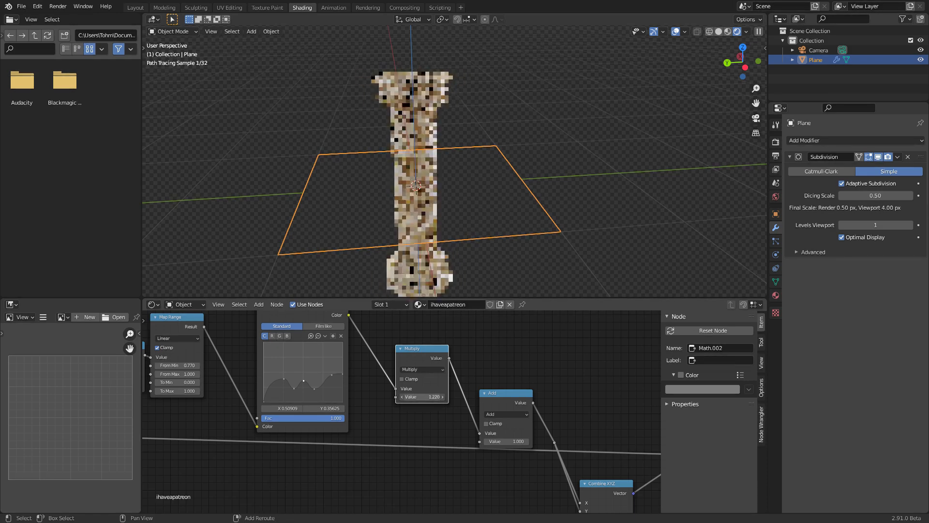
left_click(441, 397)
type("1.0")
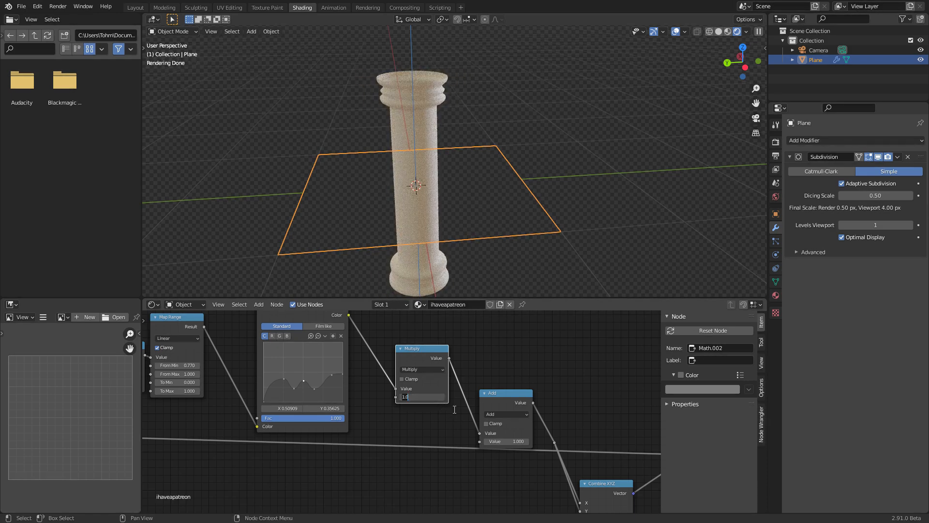
key("Return")
key("ctrl+s")
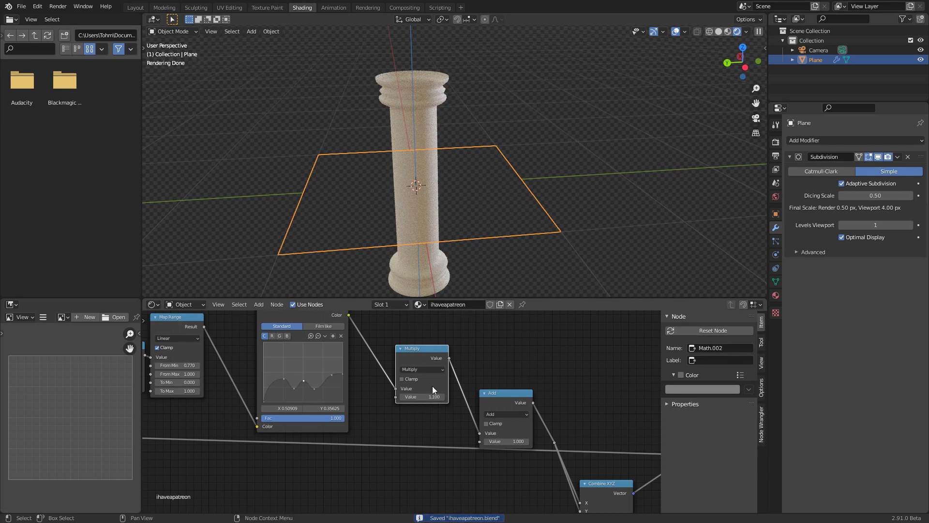
Duplicate the Value node, set the copy to 1.1, connect it to the Multiply math node, and place it below the original
scroll(432, 385, "down", 2)
middle_click_drag(417, 384, 480, 364)
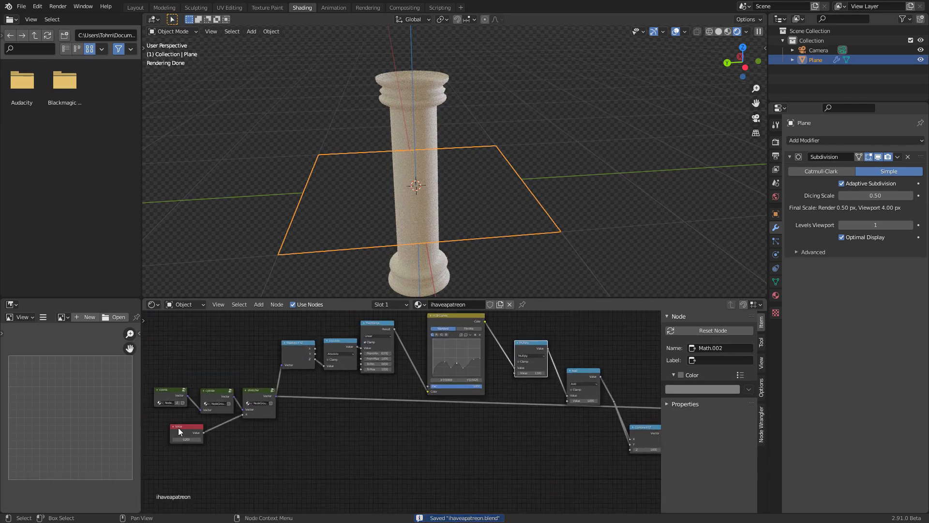
key("shift+d")
left_click(252, 437)
left_click(251, 442)
type("1.1")
key("Return")
right_click_drag(270, 438, 526, 366, "alt")
middle_click_drag(313, 449, 445, 403)
scroll(416, 397, "up", 9)
left_click_drag(388, 372, 235, 412)
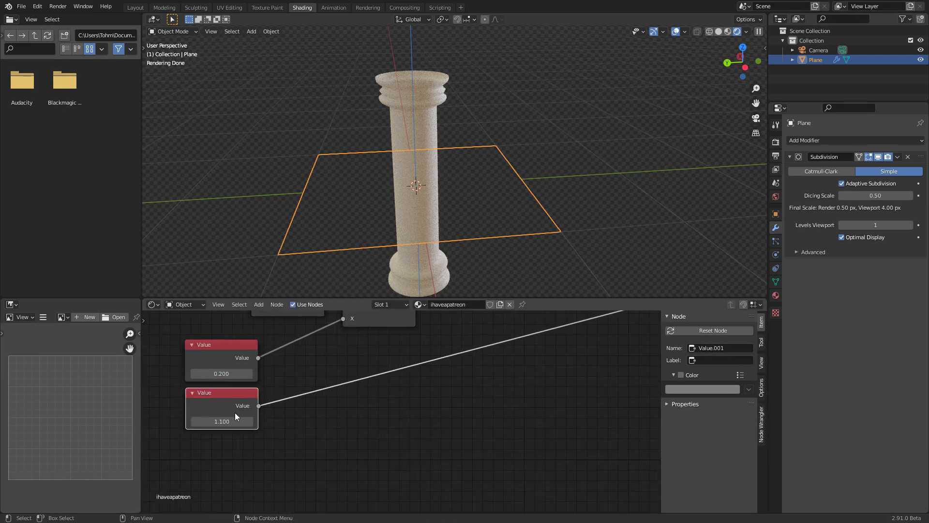
Name and label the new 1.1 Value node "basethick"
left_click(747, 348)
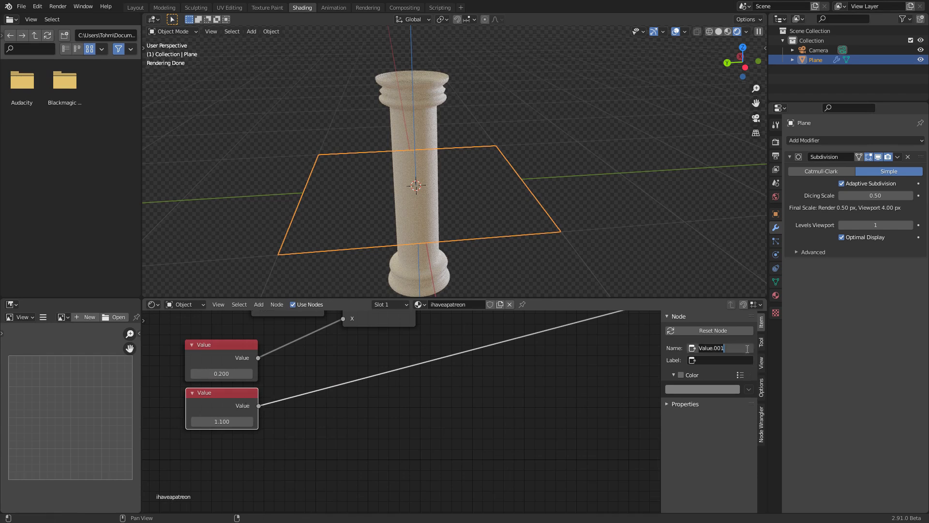
type("basethick")
key("Return")
key("ctrl+c")
key("ctrl+v")
Name and label the Value node feeding the stretcher group "thickness", and save the file
left_click(218, 349)
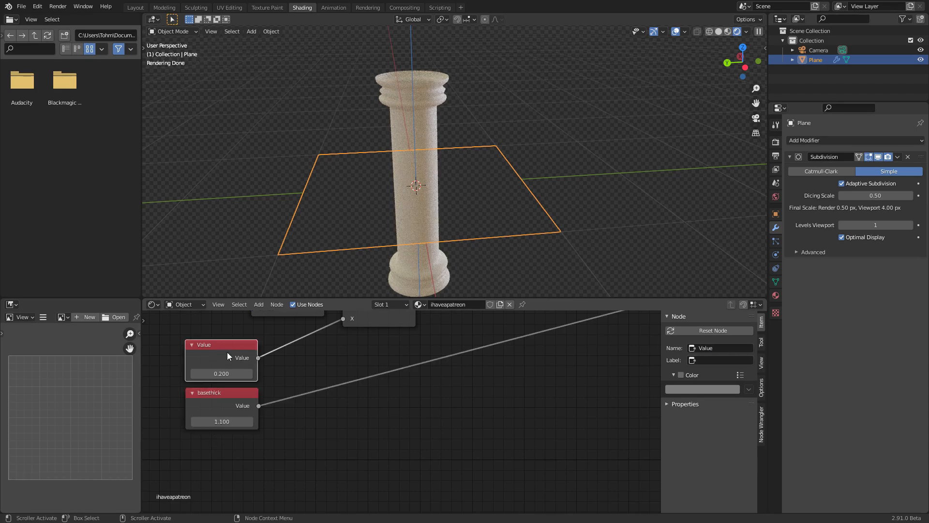
mouse_move(220, 371)
left_mouse_down()
mouse_move(271, 373)
mouse_move(218, 372)
left_mouse_up()
key("ctrl+z")
scroll(298, 375, "down", 2)
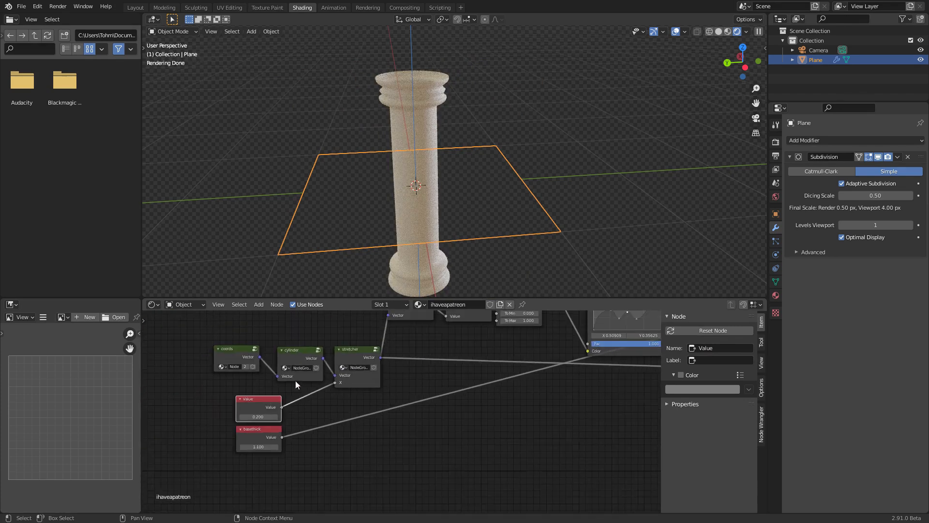
left_click(727, 348)
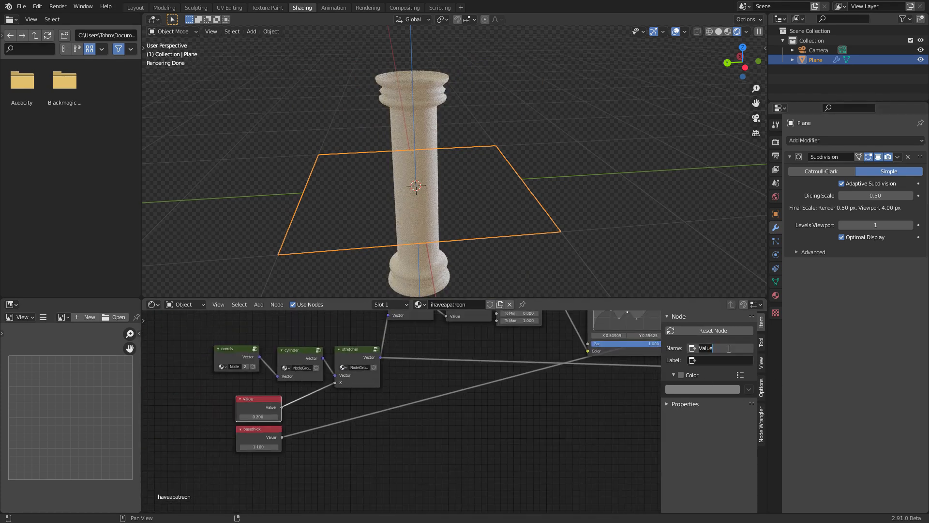
type("thickness")
key("Return")
key("ctrl+c")
key("ctrl+v")
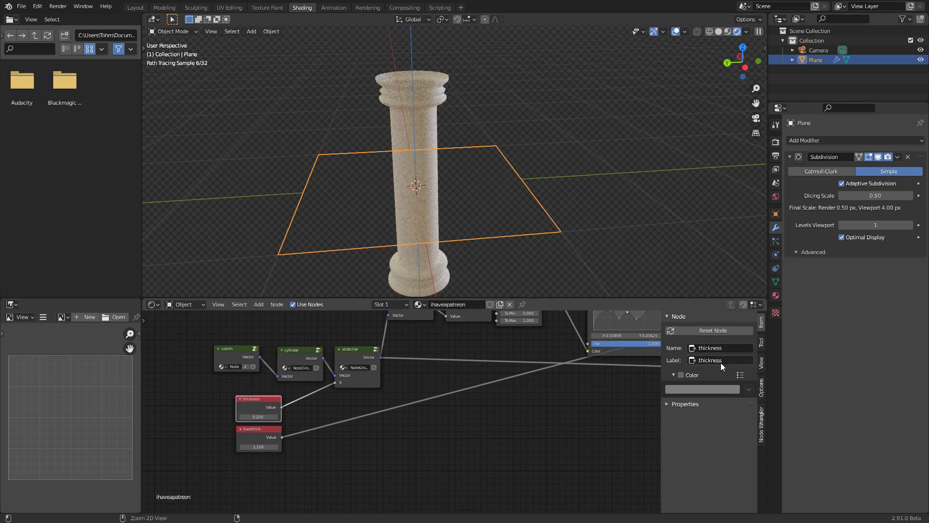
scroll(436, 426, "down", 4)
scroll(451, 431, "down", 3)
middle_click_drag(463, 434, 344, 481)
key("ctrl+s")
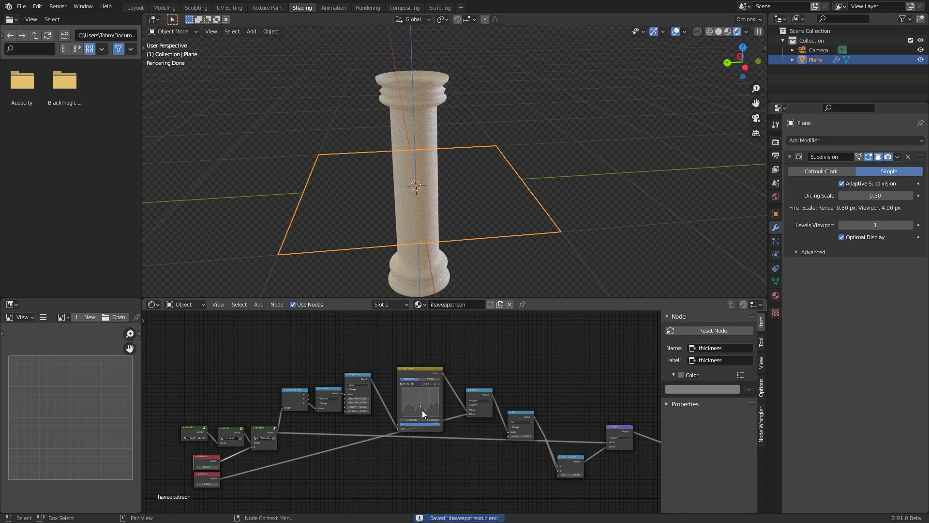
Examine the rendered column up close and the coords group node at the start of the node chain, and save the file
scroll(391, 350, "up", 1)
scroll(417, 220, "up", 3)
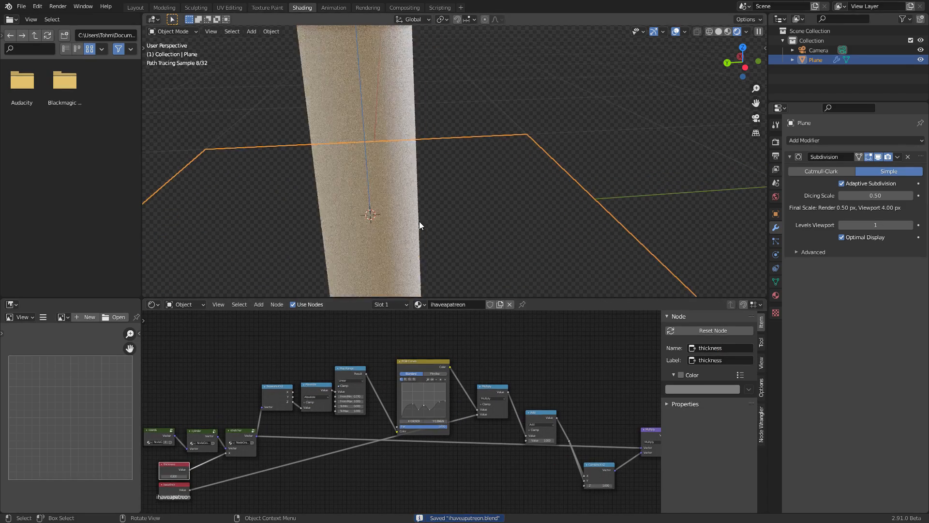
scroll(402, 226, "down", 2)
middle_click_drag(392, 229, 375, 190)
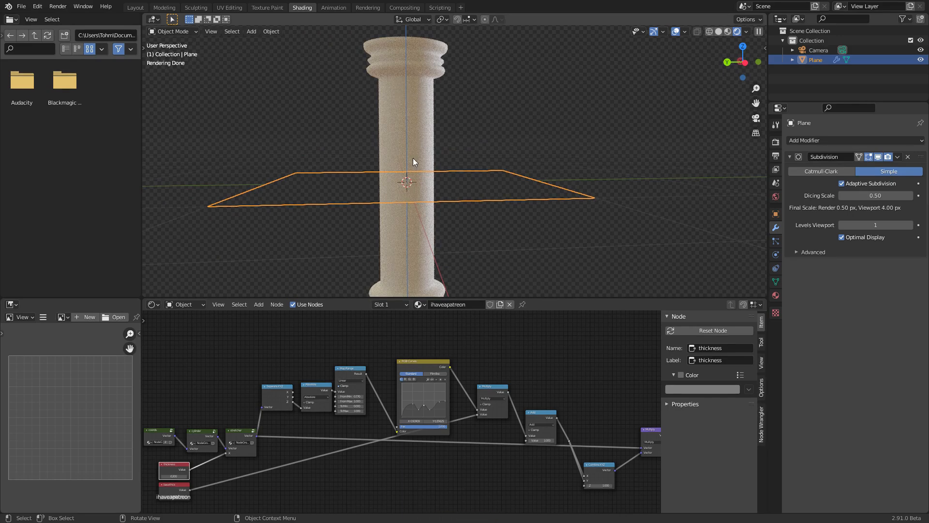
key("ctrl+s")
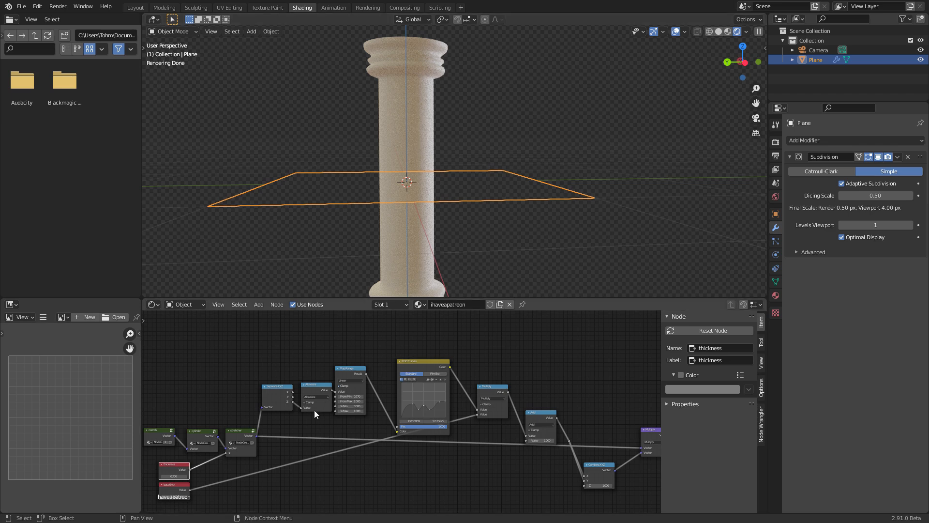
middle_click_drag(315, 410, 423, 389)
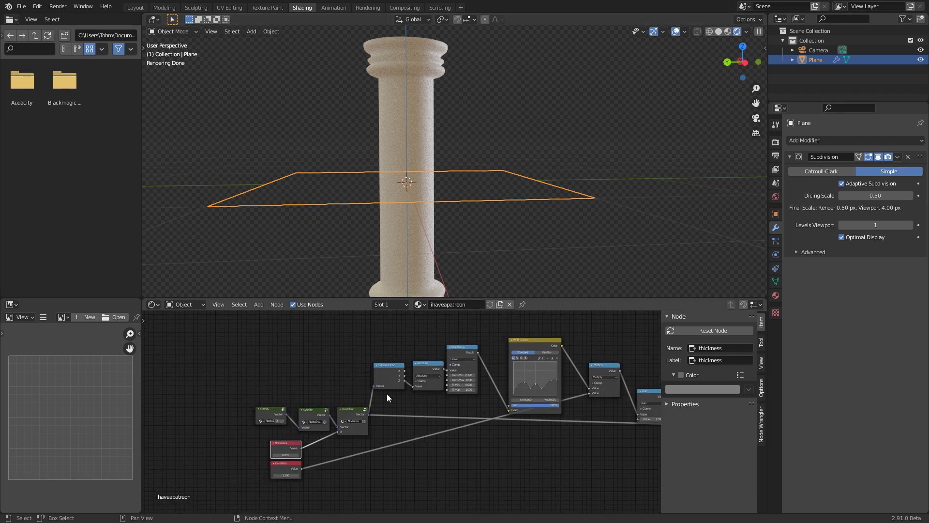
left_click(284, 410)
scroll(395, 437, "up", 3)
key("Tab")
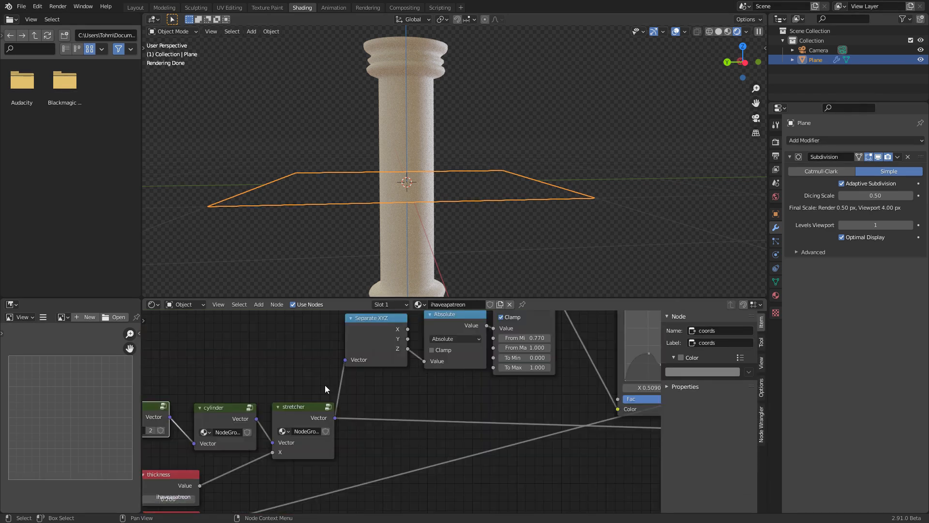
key("ctrl+s")
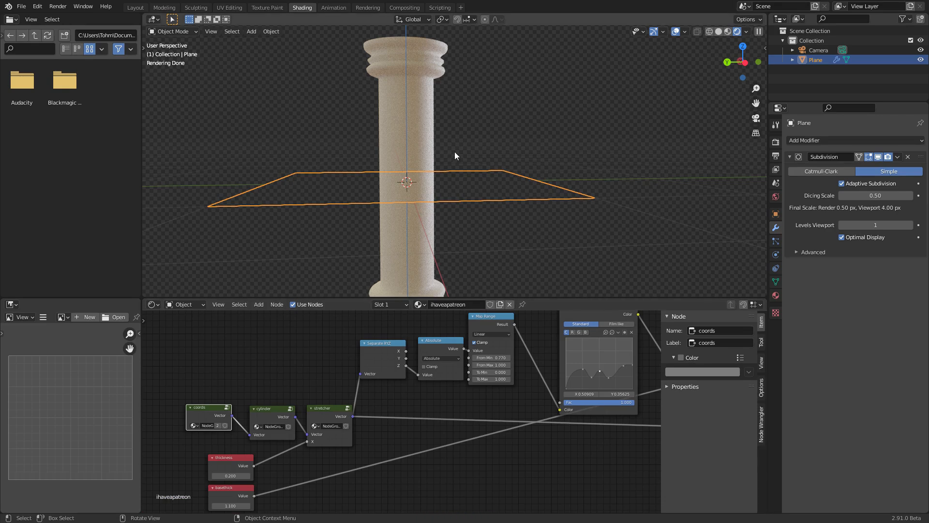
scroll(431, 170, "down", 1)
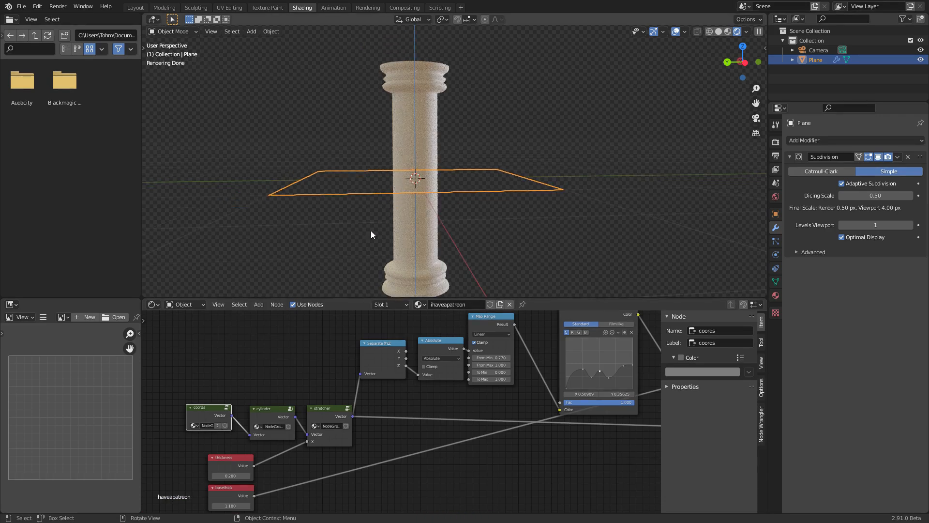
Move the coords group node farther away from the cylinder group node to open up space between them
middle_click_drag(325, 417, 443, 425)
left_click_drag(324, 421, 228, 401)
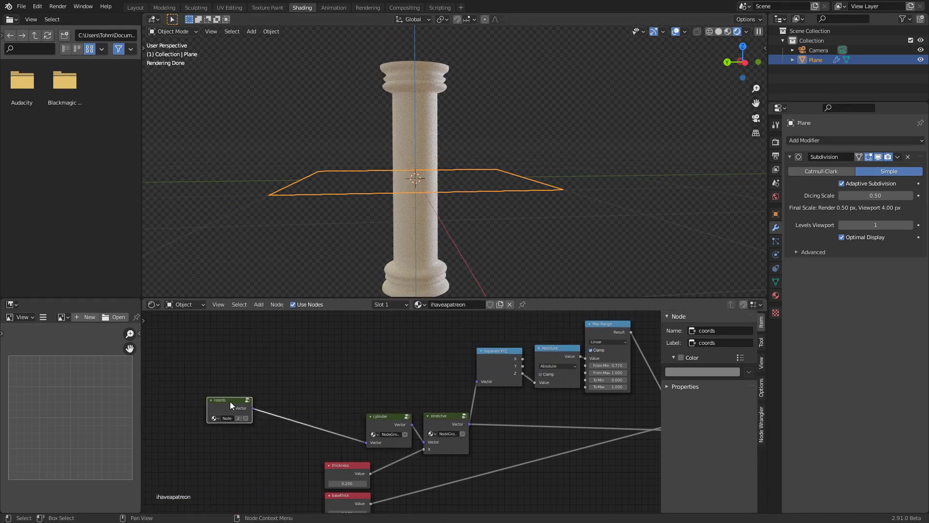
scroll(235, 375, "up", 1)
scroll(221, 390, "up", 1)
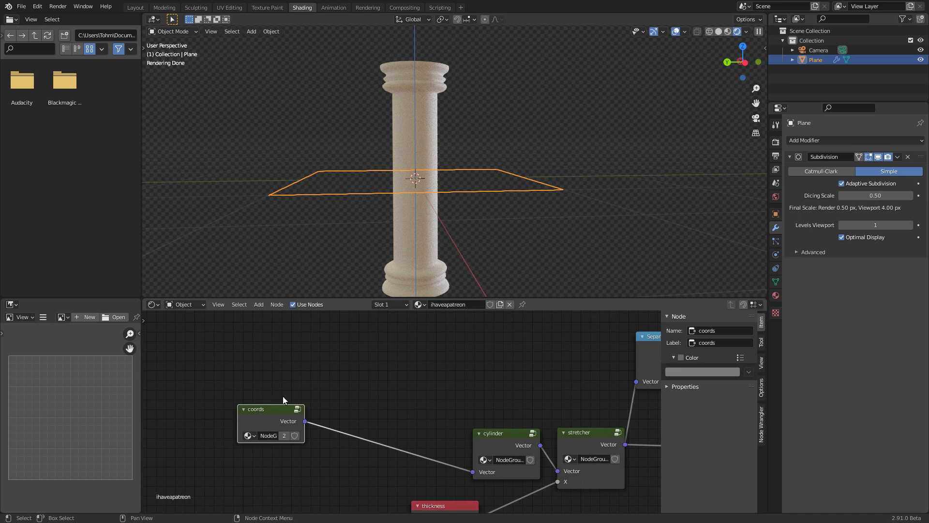
Group the nodes from Separate XYZ through RGB Curves to Combine XYZ into one node group and return to the main node tree
scroll(283, 395, "down", 4)
middle_click_drag(451, 395, 293, 376)
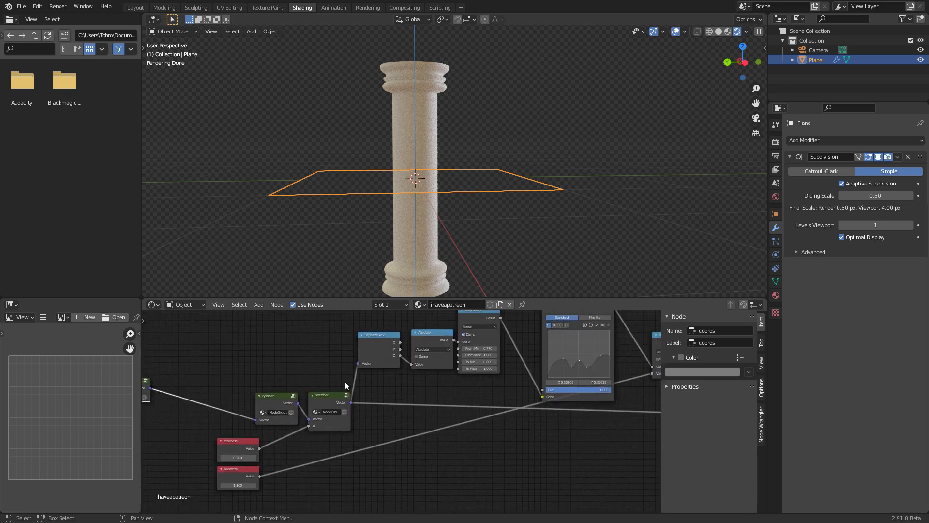
scroll(402, 397, "down", 3)
middle_click_drag(414, 382, 330, 382)
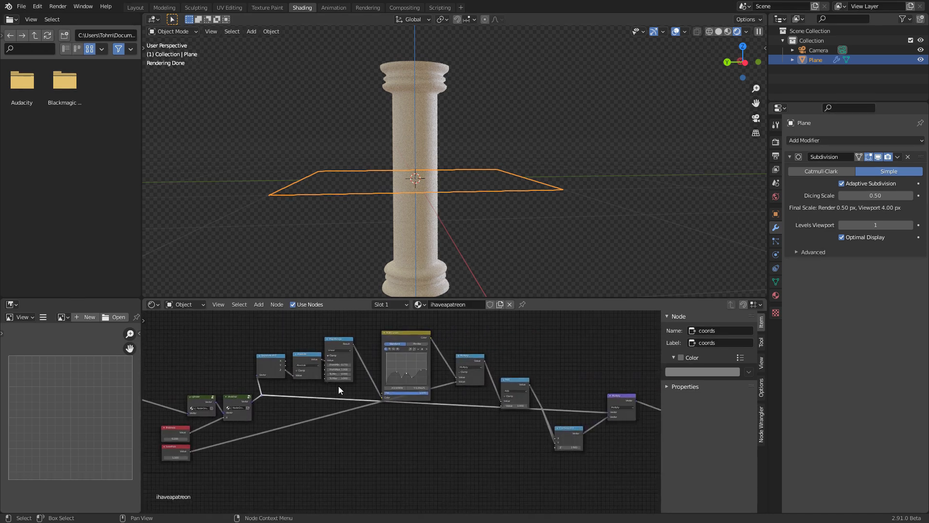
left_click_drag(407, 347, 409, 342)
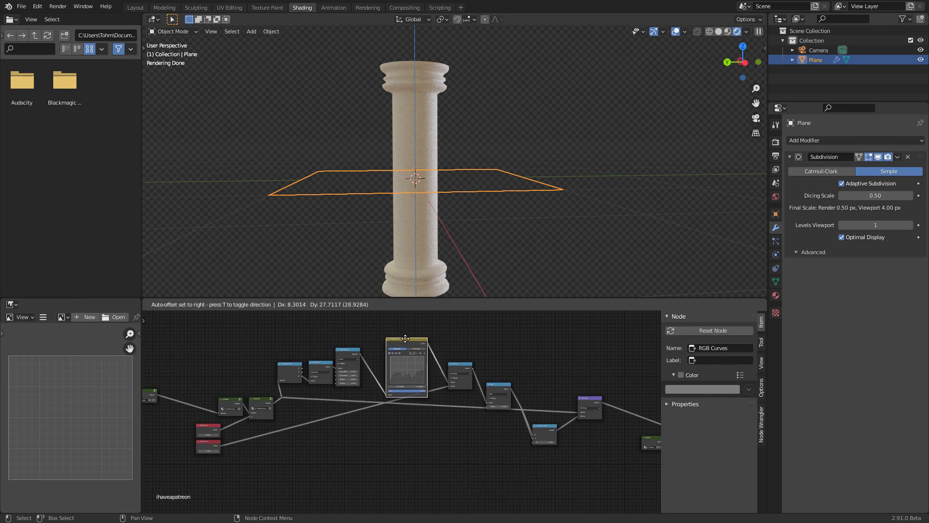
left_click_drag(566, 462, 280, 324)
key("ctrl+g")
key("Tab")
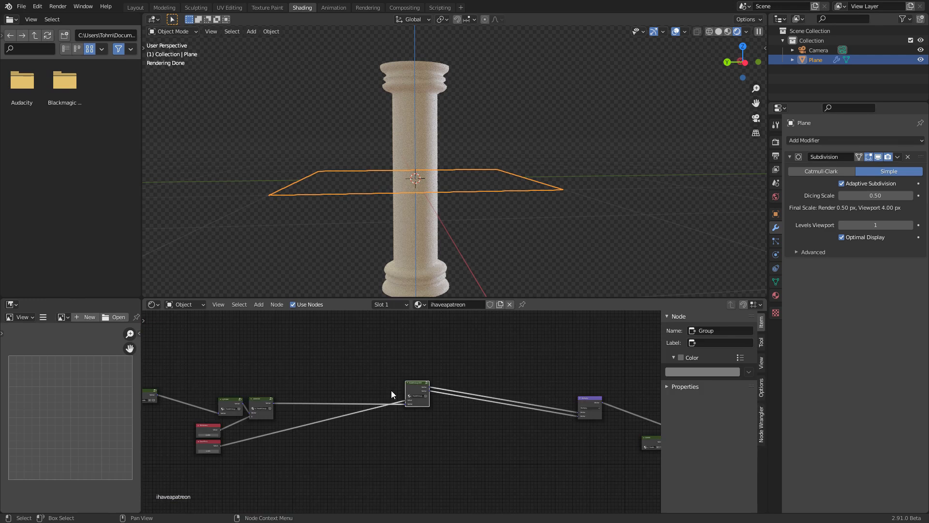
Place the new group beside the stretcher group, name and label it "bases", and save the file
scroll(411, 385, "up", 2)
left_click_drag(440, 382, 284, 410)
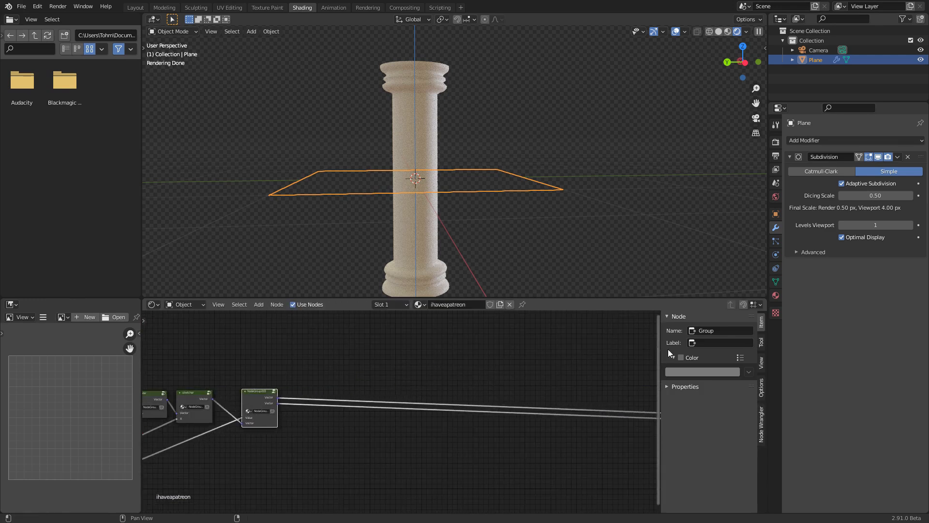
left_click(712, 330)
type("bases")
key("Return")
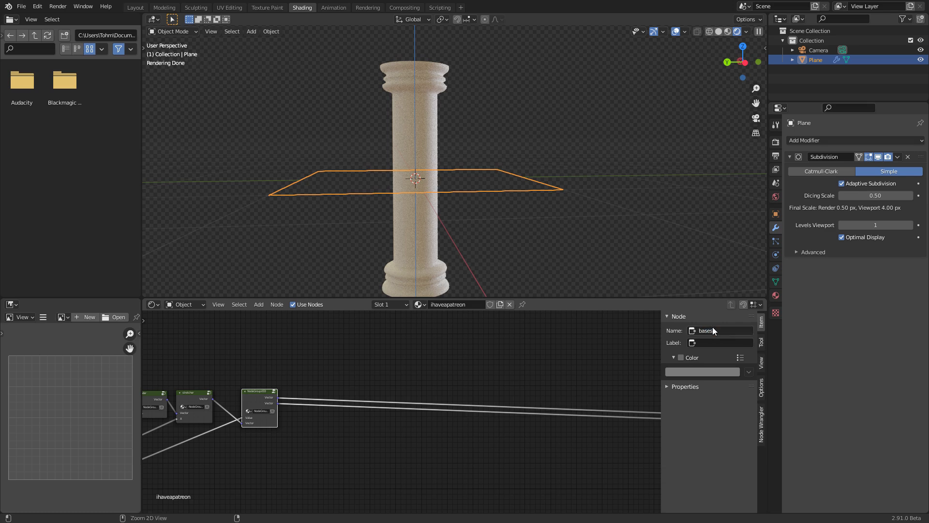
key("ctrl+v")
middle_click_drag(304, 409, 417, 400)
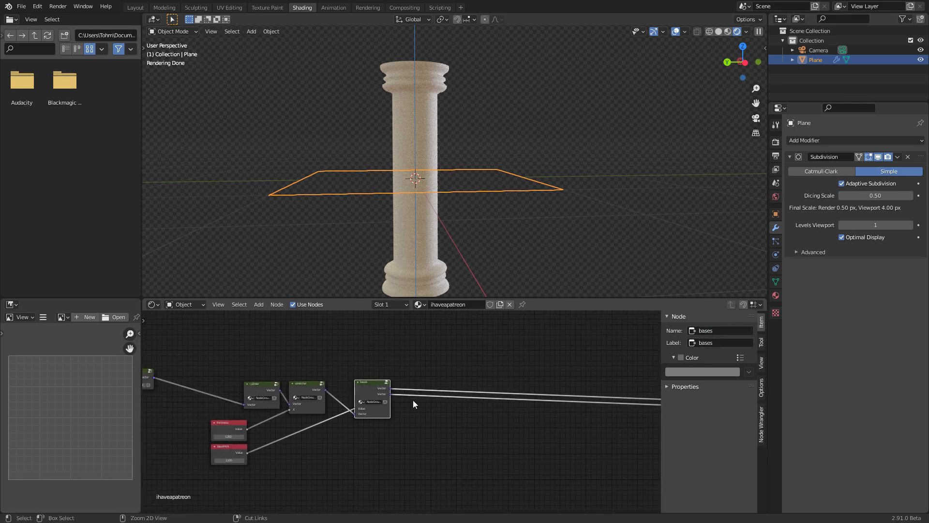
key("ctrl+s")
Try to remove the first Vector output from the bases group's interface, undo the removal, and leave the group
scroll(402, 407, "up", 7)
left_click(376, 360)
scroll(578, 415, "down", 7)
middle_click_drag(551, 410, 419, 382)
middle_click_drag(517, 405, 433, 389)
scroll(434, 389, "up", 5)
mouse_move(388, 455)
left_mouse_down()
mouse_move(379, 438)
mouse_move(391, 442)
left_mouse_up()
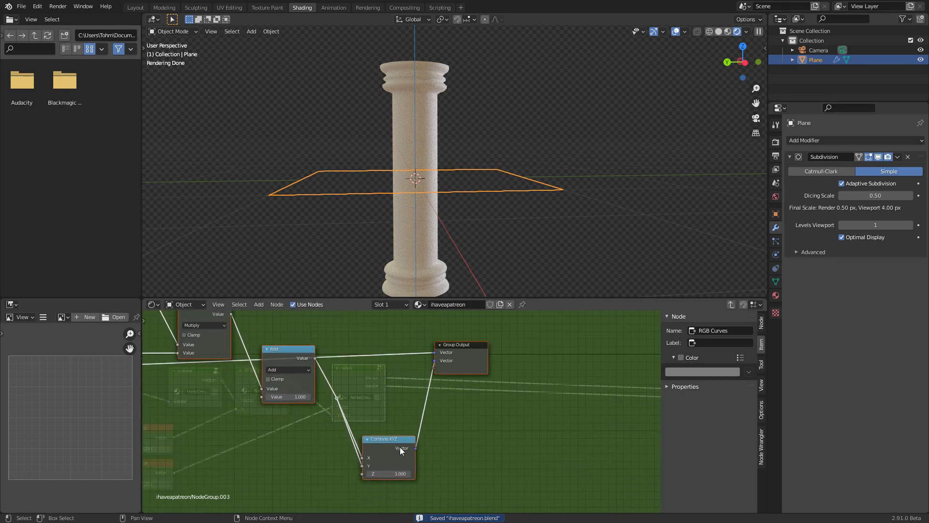
left_click(448, 356)
left_click(761, 323)
left_click(718, 349)
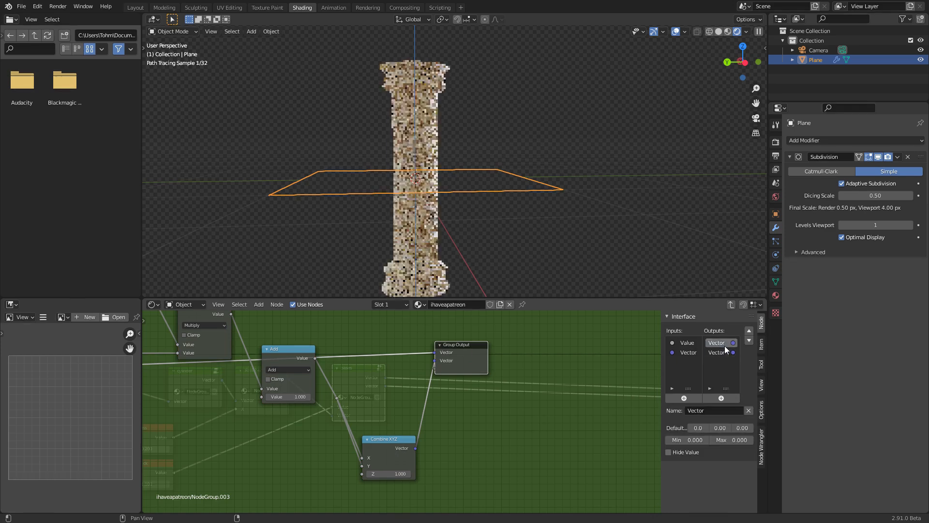
left_click(749, 411)
key("ctrl+z")
middle_click_drag(278, 351, 509, 380)
scroll(509, 379, "down", 3)
scroll(509, 380, "down", 2)
middle_click_drag(375, 390, 264, 359)
key("Tab")
Move the Multiply vector math node directly beside the outputs of the bases group
scroll(387, 391, "down", 8)
middle_click_drag(556, 419, 400, 391)
scroll(510, 399, "up", 8)
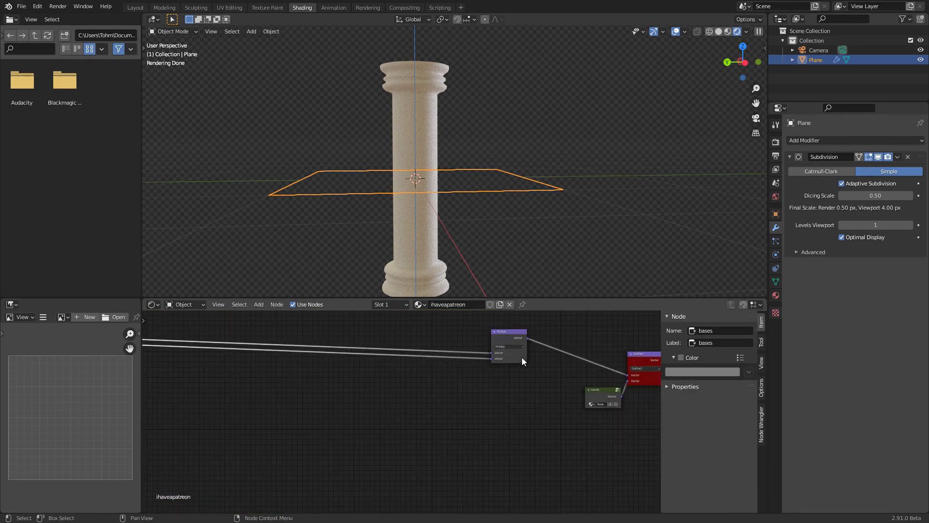
middle_click_drag(466, 343, 597, 385)
scroll(598, 386, "down", 6)
left_click_drag(579, 391, 346, 397)
scroll(356, 402, "up", 2)
scroll(356, 402, "up", 1)
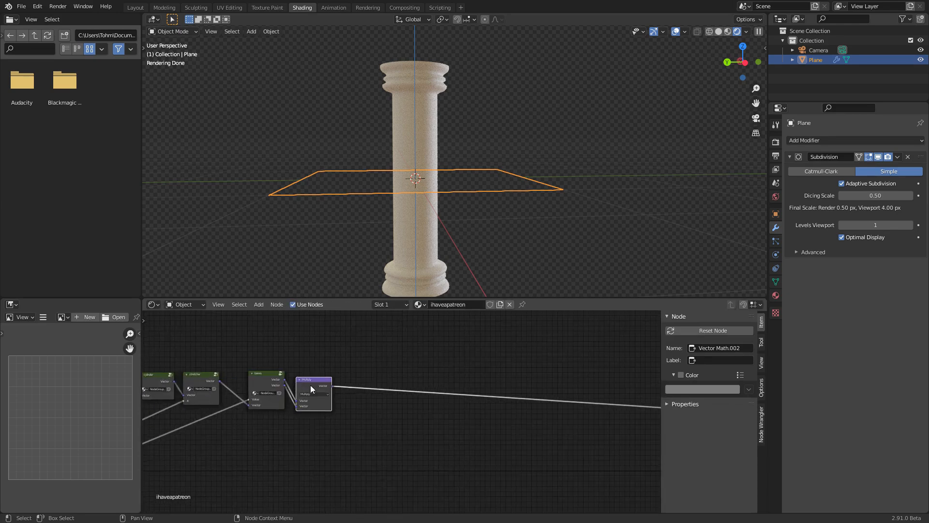
middle_click_drag(267, 384, 467, 399)
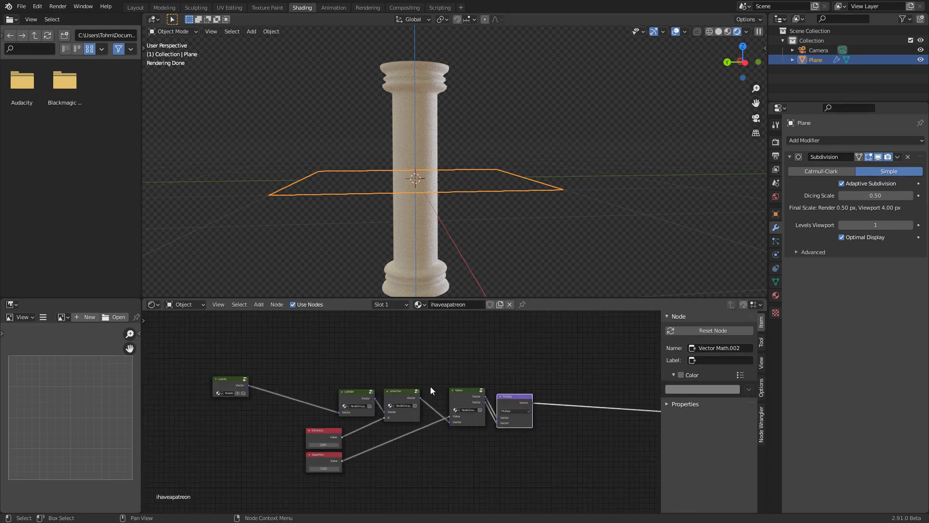
Save the file and add a Wave Texture node above the coords group
key("ctrl+s")
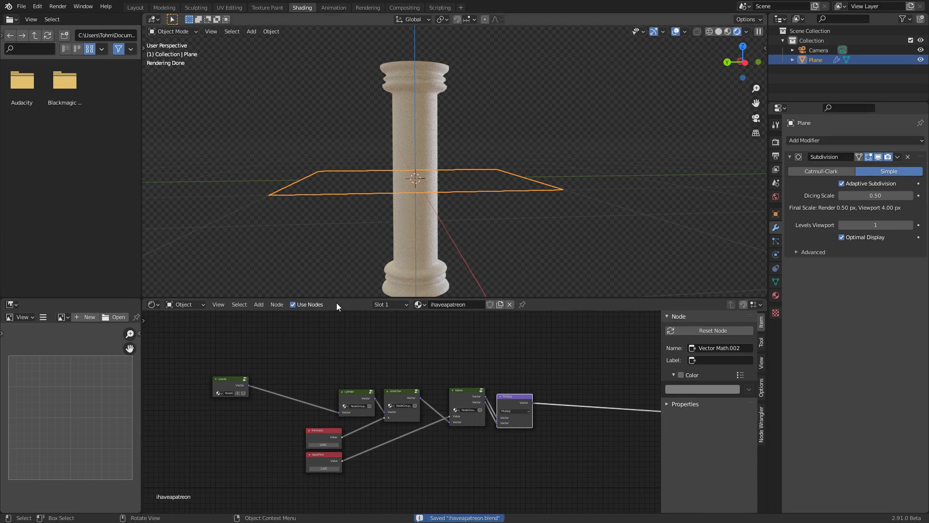
left_click(226, 380)
middle_click_drag(232, 389, 330, 397)
scroll(330, 397, "up", 2)
middle_click_drag(441, 177, 430, 207)
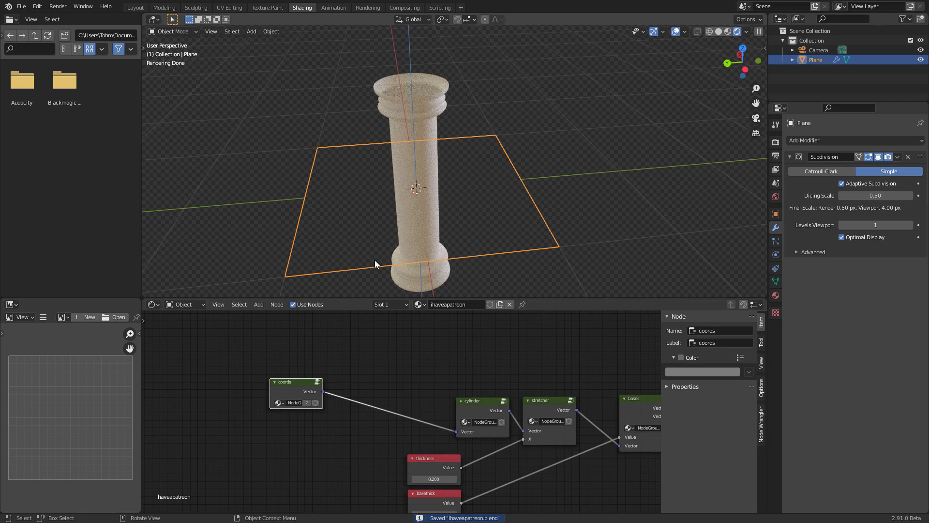
scroll(372, 375, "up", 2)
key("shift+a")
left_click(330, 372)
type("wave")
left_click(347, 388)
left_click(349, 408)
Link the coords group's Vector output to the Wave Texture's Vector input and preview the texture on the column
middle_click_drag(258, 391, 268, 447)
right_click_drag(281, 472, 356, 368, "alt")
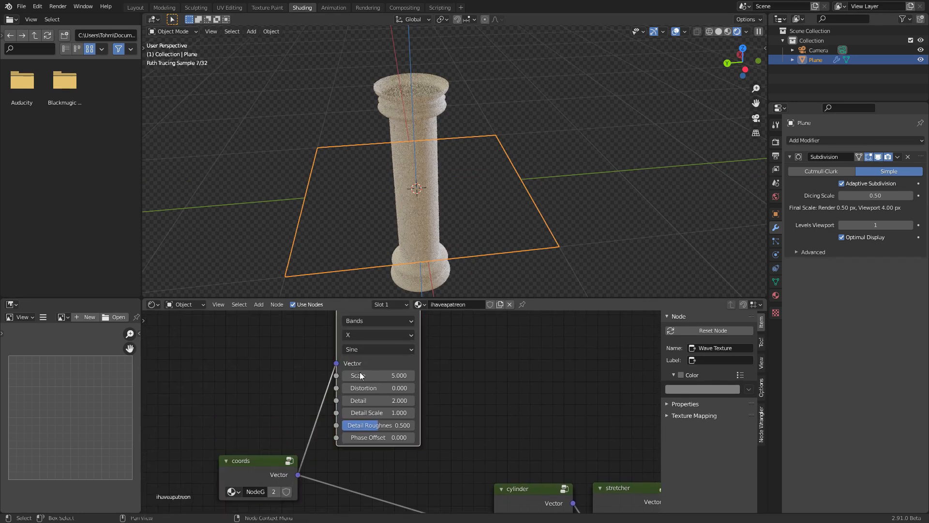
right_click_drag(325, 421, 298, 389, "ctrl")
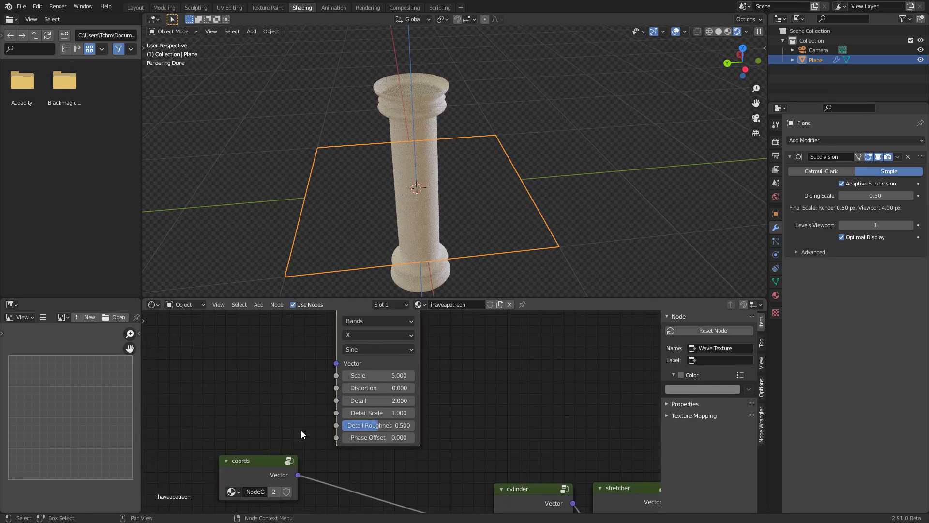
right_click_drag(290, 482, 369, 368, "alt")
middle_click_drag(370, 367, 334, 433)
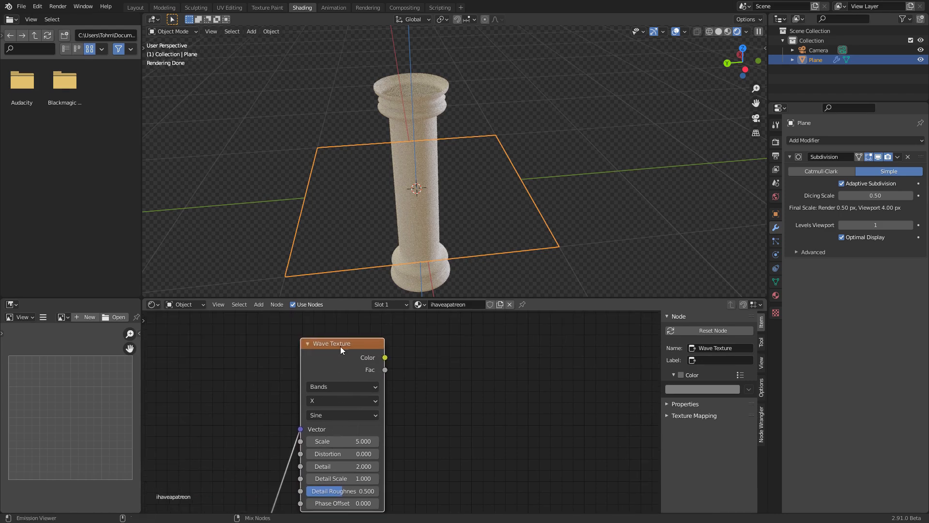
left_click(340, 346, "ctrl+shift")
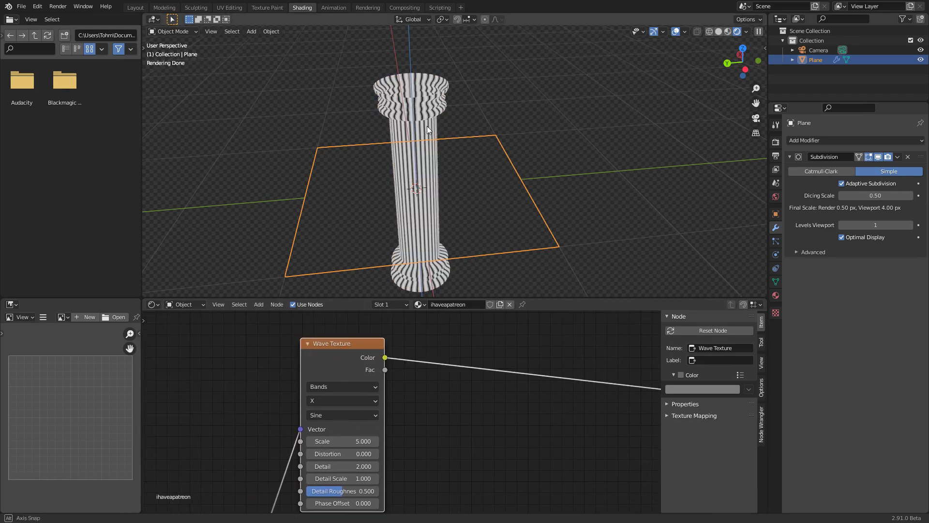
middle_click_drag(425, 126, 548, 108)
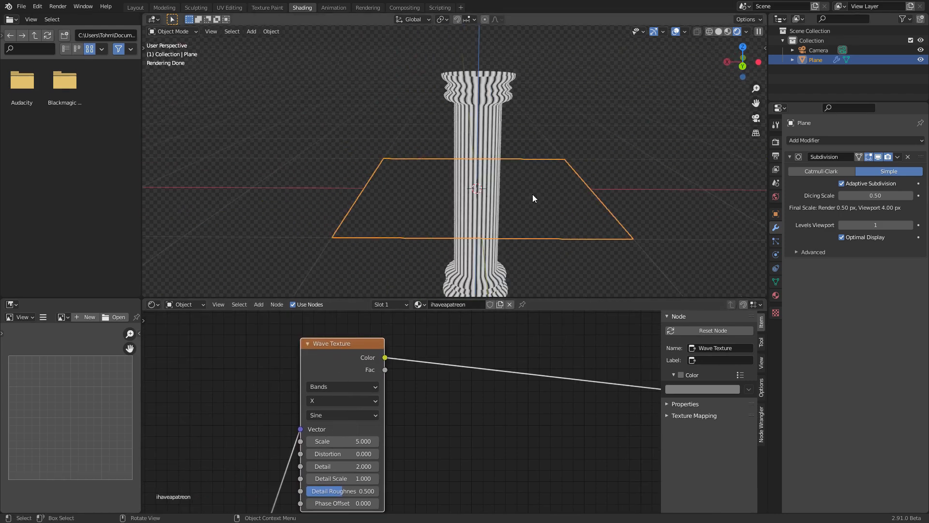
Try a value of 0 in the displacement chain's end nodes, inspect the object, and raise the value back up
scroll(498, 399, "down", 12)
middle_click_drag(518, 402, 488, 495)
scroll(532, 370, "up", 3)
middle_click_drag(549, 378, 396, 409)
left_click(409, 395)
type("0")
key("Return")
middle_click_drag(431, 147, 342, 276)
left_click_drag(410, 393, 458, 393)
scroll(440, 423, "down", 3)
scroll(426, 416, "down", 2)
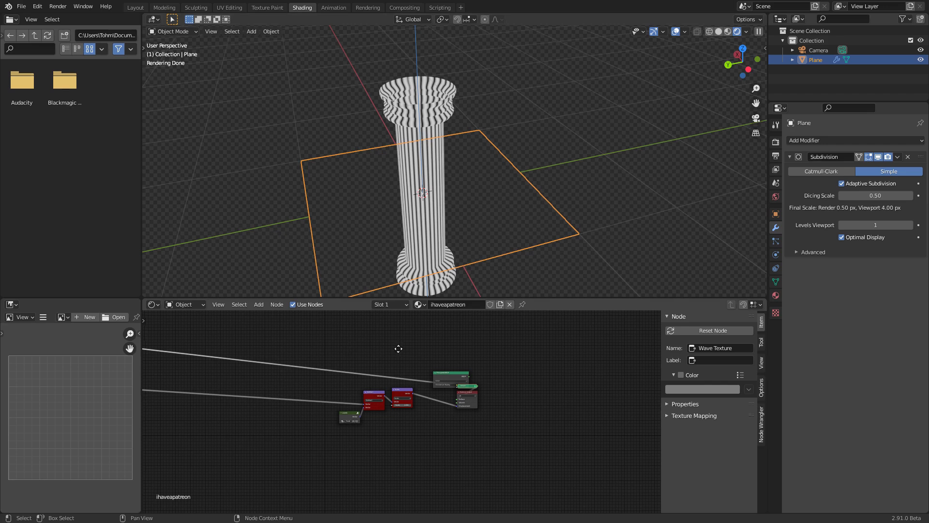
Insert a Math node set to Greater Than on the Wave Texture's Color output link
middle_click_drag(373, 349, 565, 330)
middle_click_drag(286, 344, 499, 374)
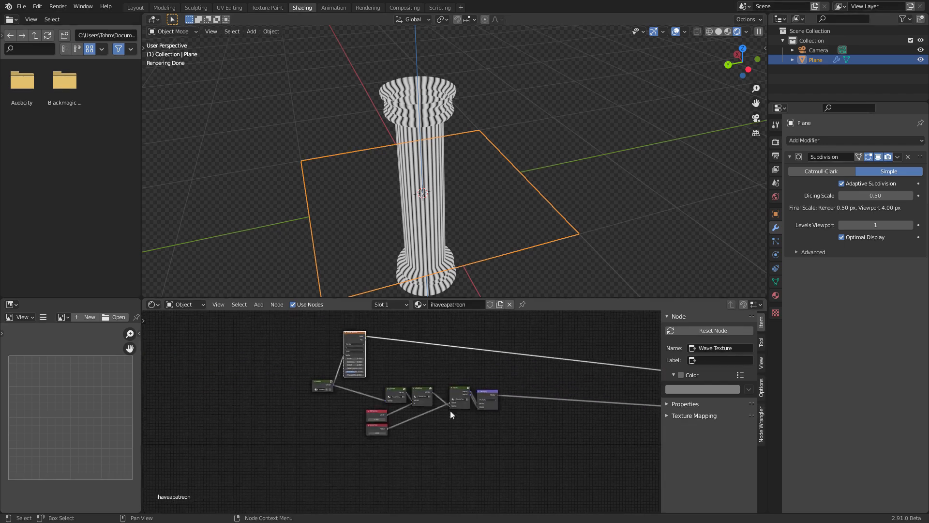
scroll(374, 316, "up", 1)
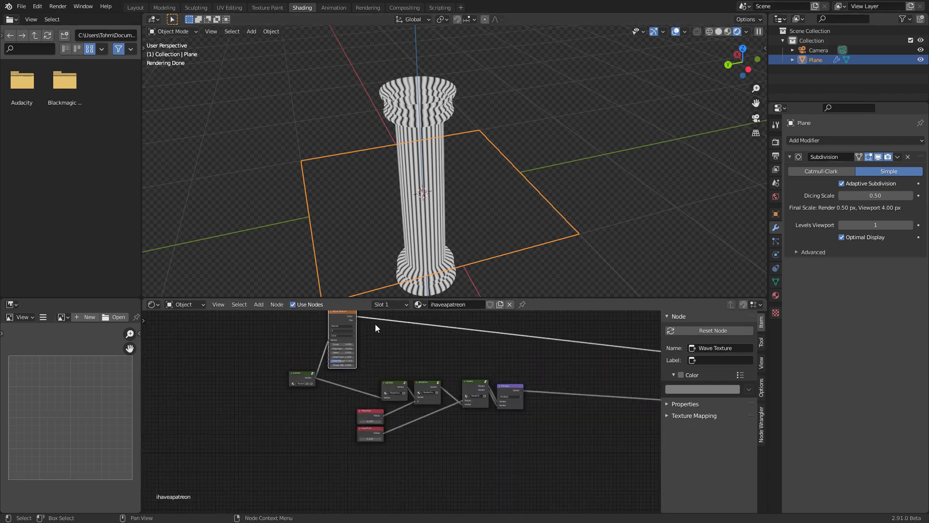
scroll(372, 337, "up", 3)
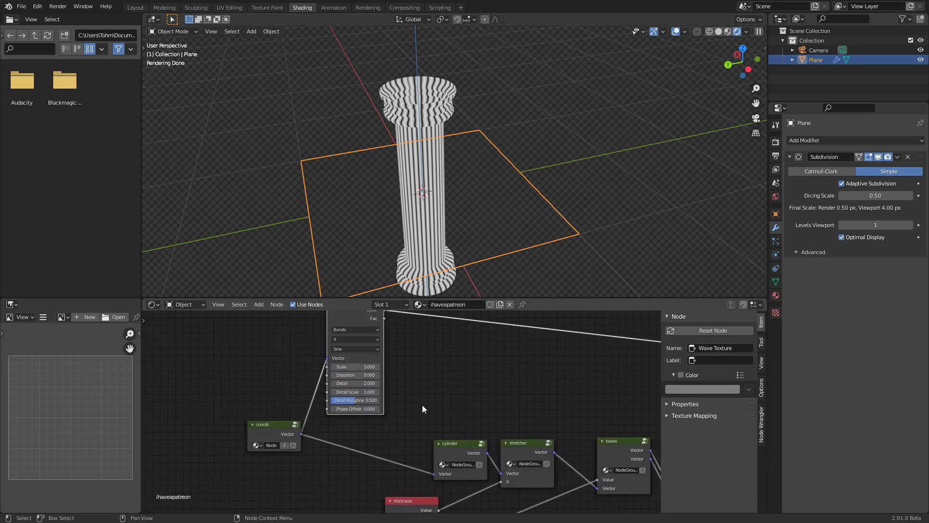
scroll(512, 426, "down", 2)
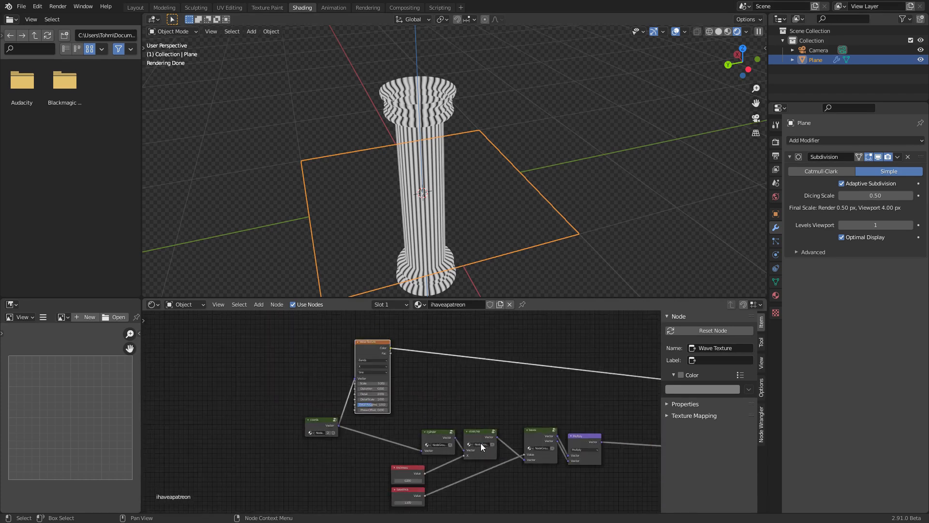
scroll(468, 425, "up", 2)
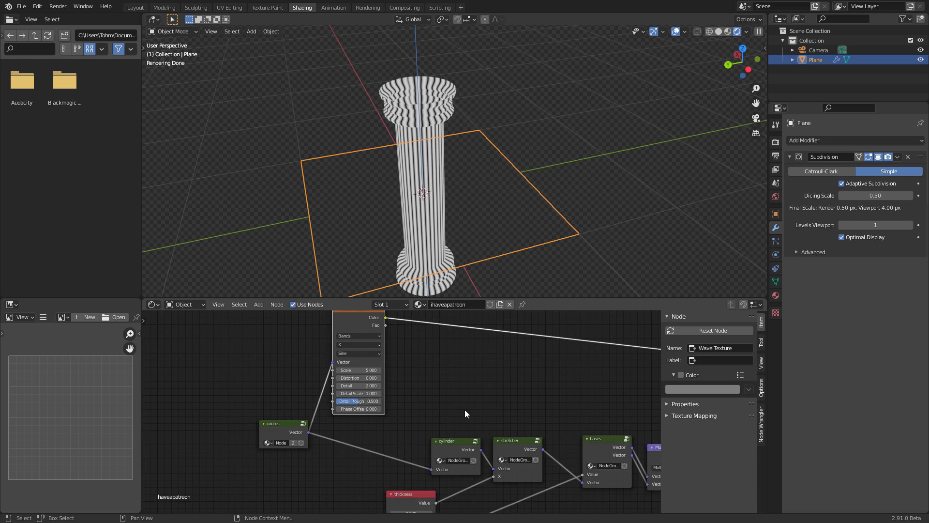
middle_click_drag(474, 370, 466, 401)
key("shift+a")
left_click(417, 337)
type("math")
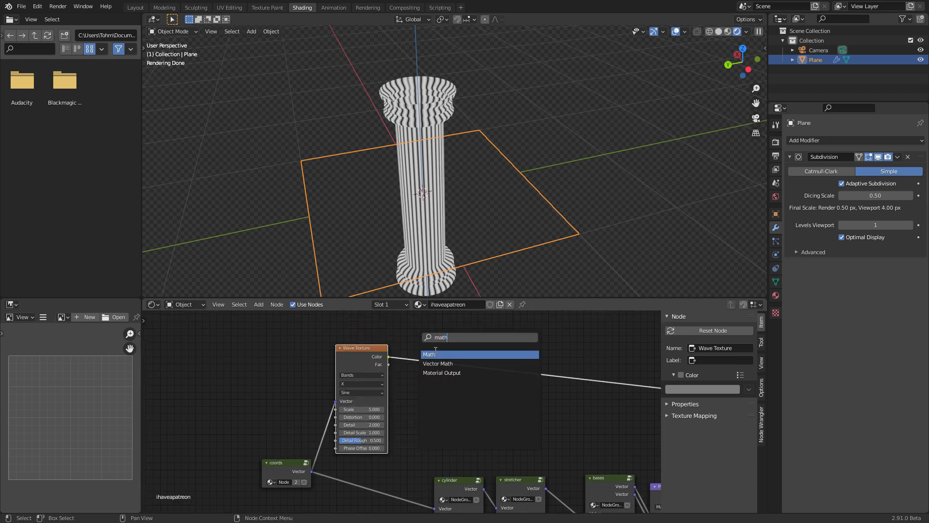
left_click(435, 354)
left_click(442, 352)
left_click(442, 358)
left_click(487, 400)
Set the Wave Texture's Scale to 2 and save the file
scroll(406, 208, "up", 4)
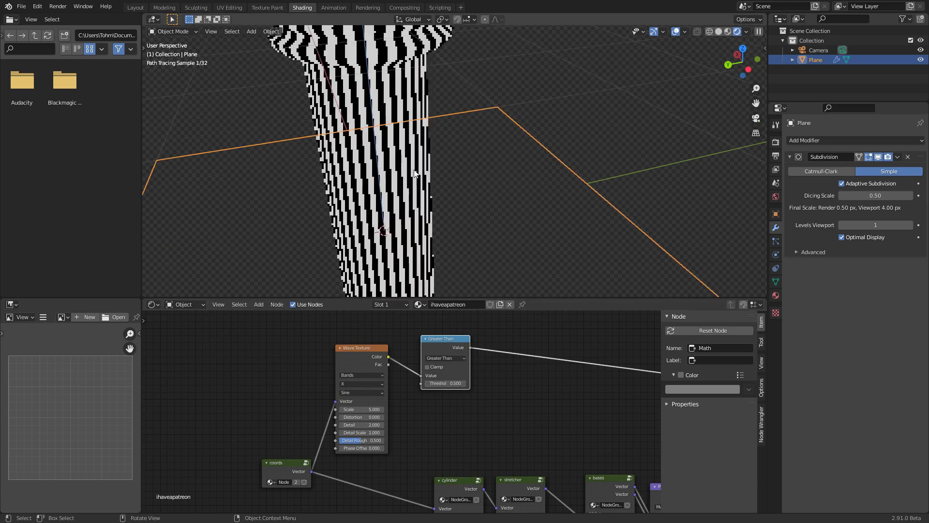
scroll(362, 410, "up", 2)
left_click_drag(348, 409, 319, 409)
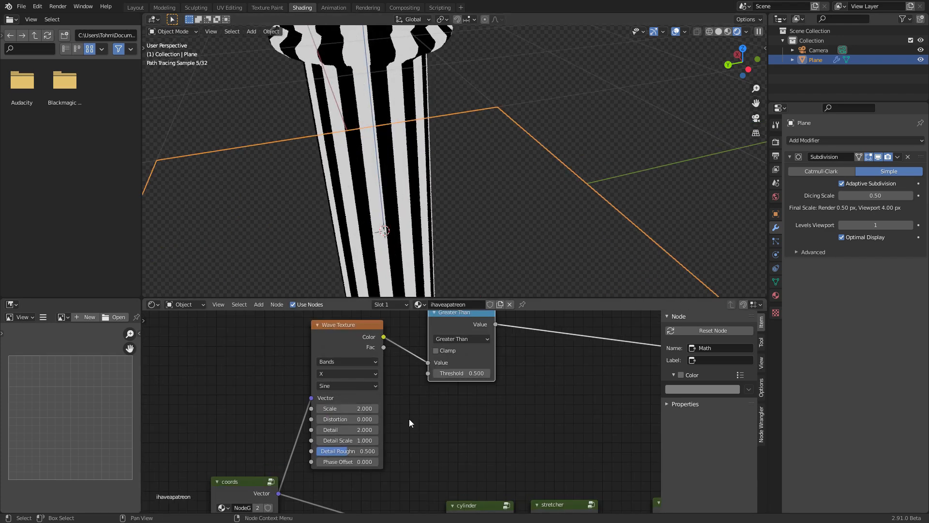
scroll(406, 156, "down", 4)
key("ctrl+s")
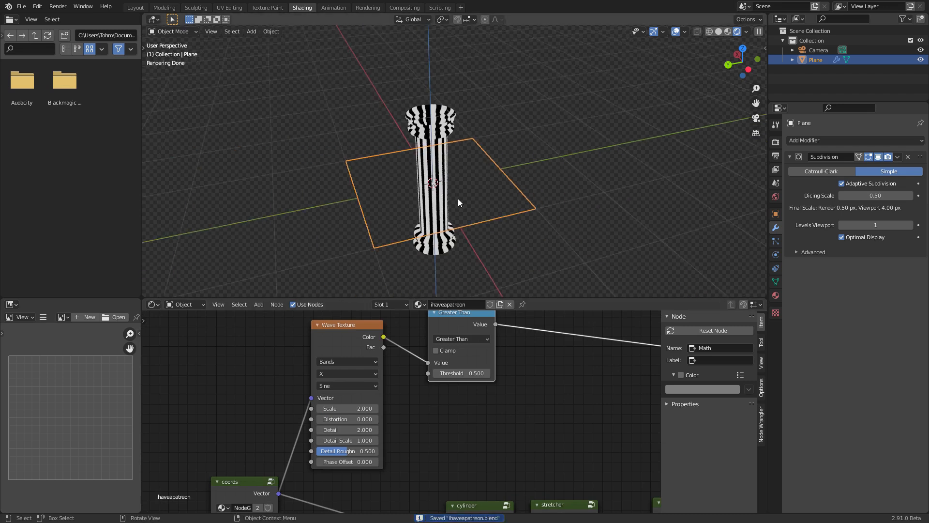
Switch to the left orthographic view, move the Greater Than node above the Multiply node, and save the file
left_click(750, 68)
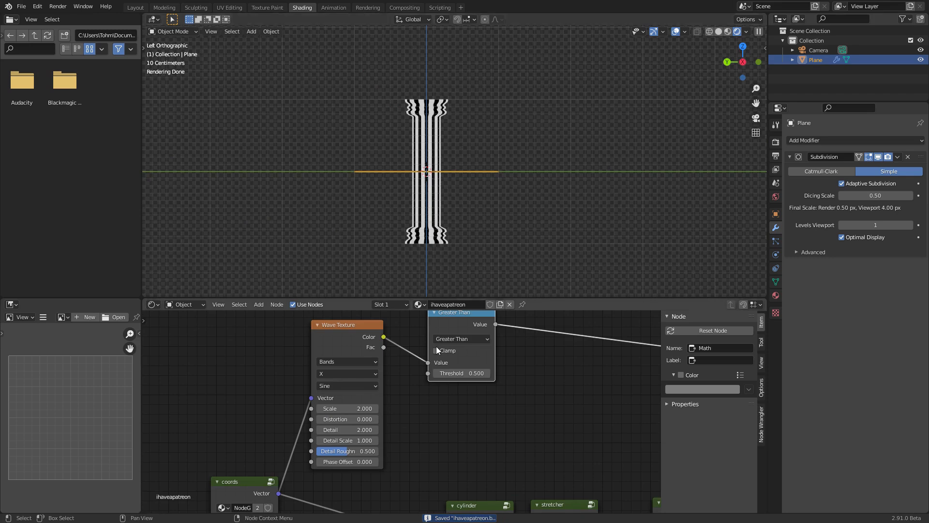
scroll(431, 365, "down", 5)
middle_click_drag(379, 364, 484, 384)
scroll(470, 406, "up", 4)
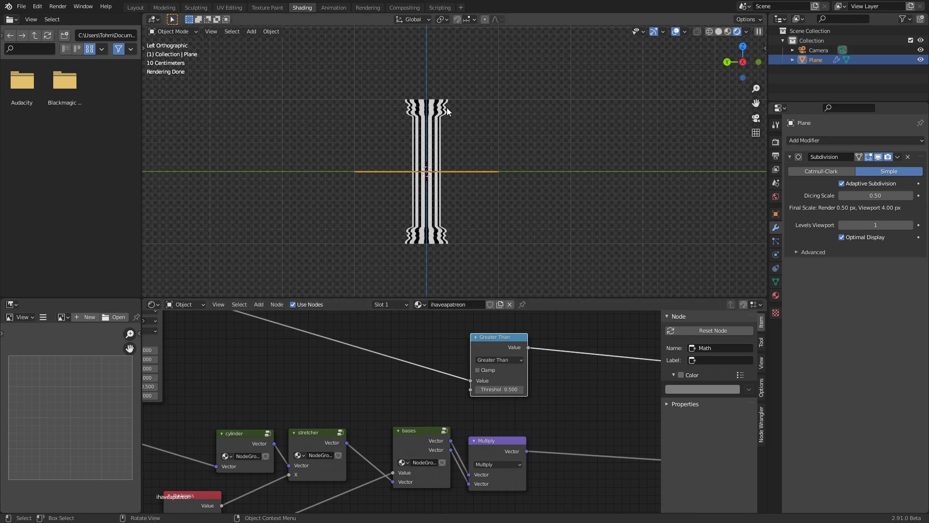
key("ctrl+s")
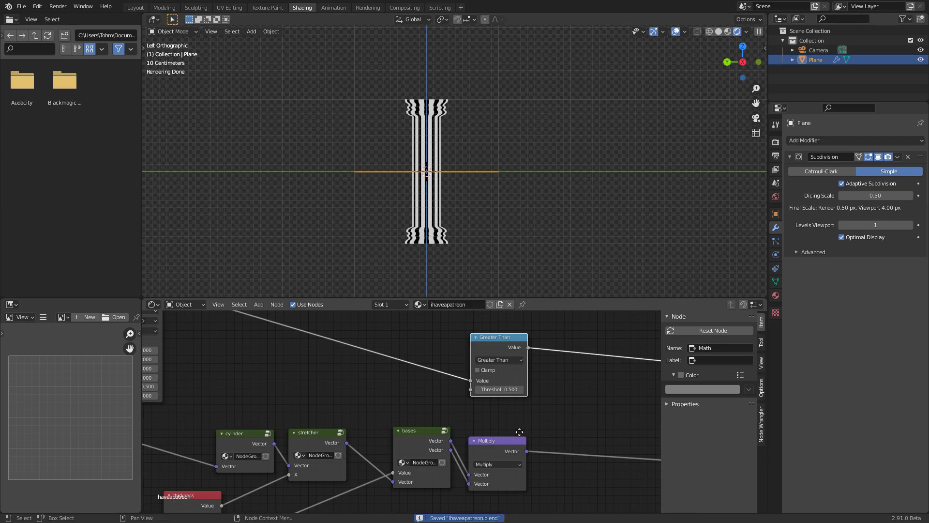
middle_click_drag(521, 430, 360, 421)
key("shift+a")
left_click(429, 372)
type("diffuse")
key("Return")
Add a Separate XYZ node fed by the Multiply node's Vector output, and save the file
key("shift+a")
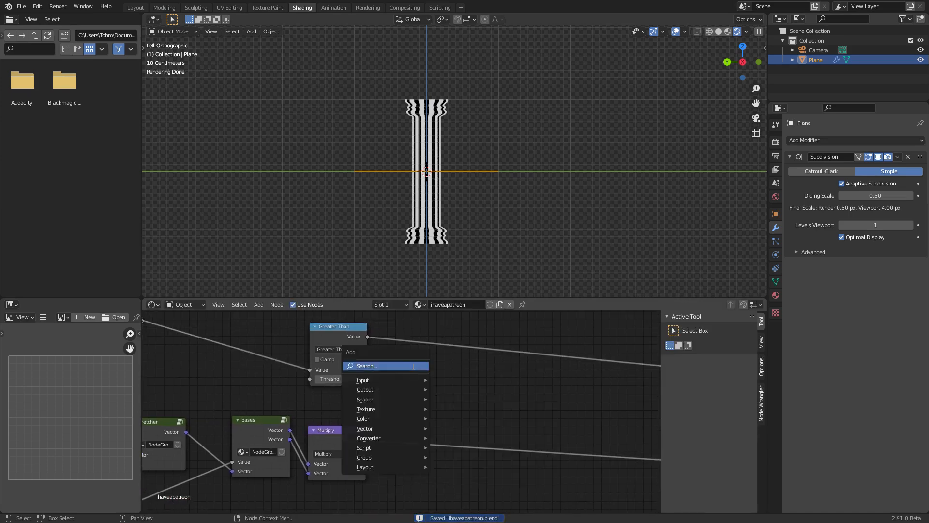
left_click(413, 366)
type("se")
left_click(445, 402)
left_click(429, 391)
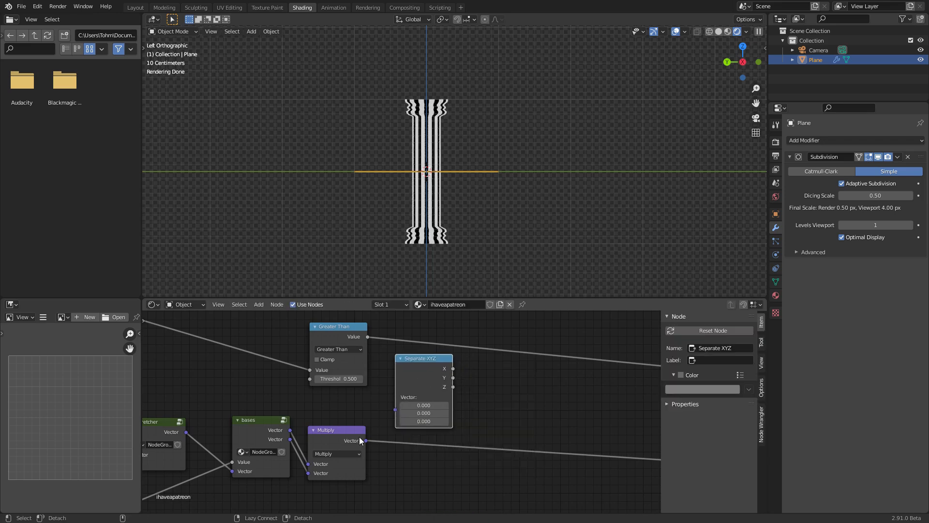
left_click_drag(366, 441, 416, 402)
key("ctrl+s")
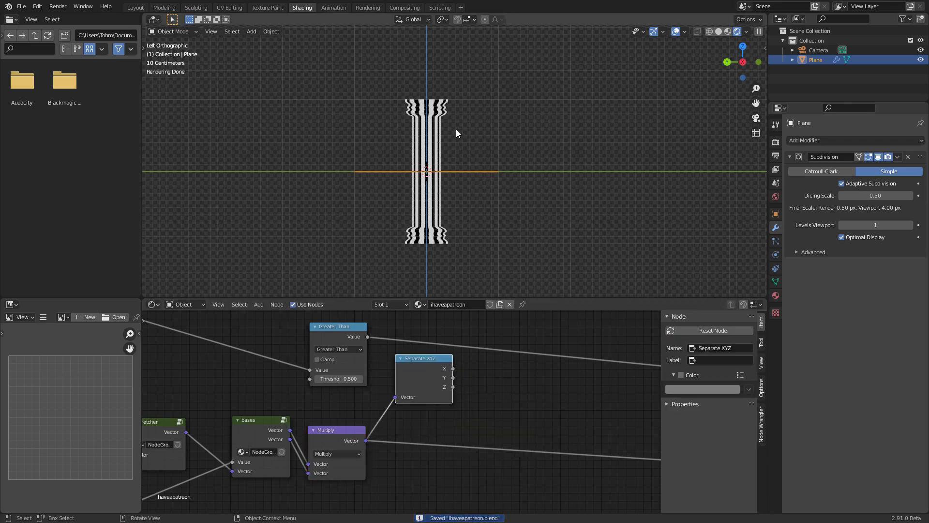
Preview the Separate XYZ node on the column, cycling through its outputs to Z
scroll(439, 173, "up", 2)
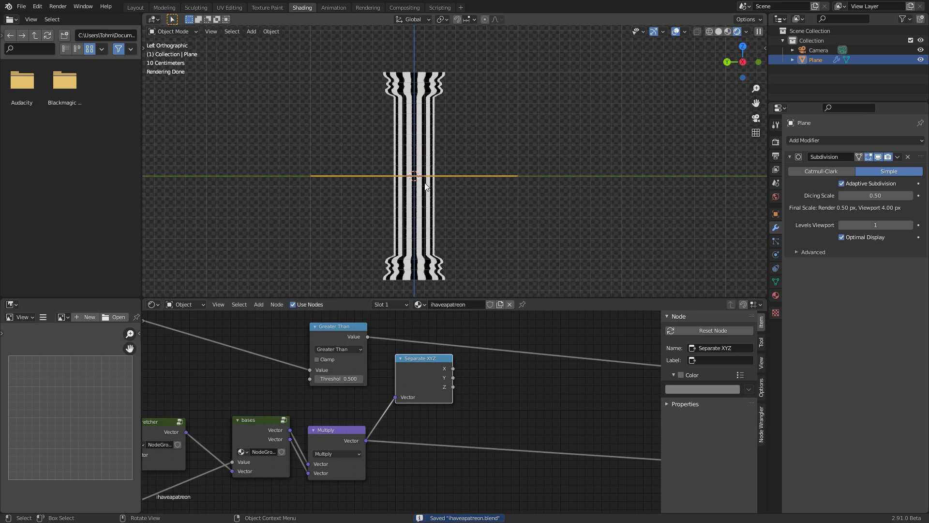
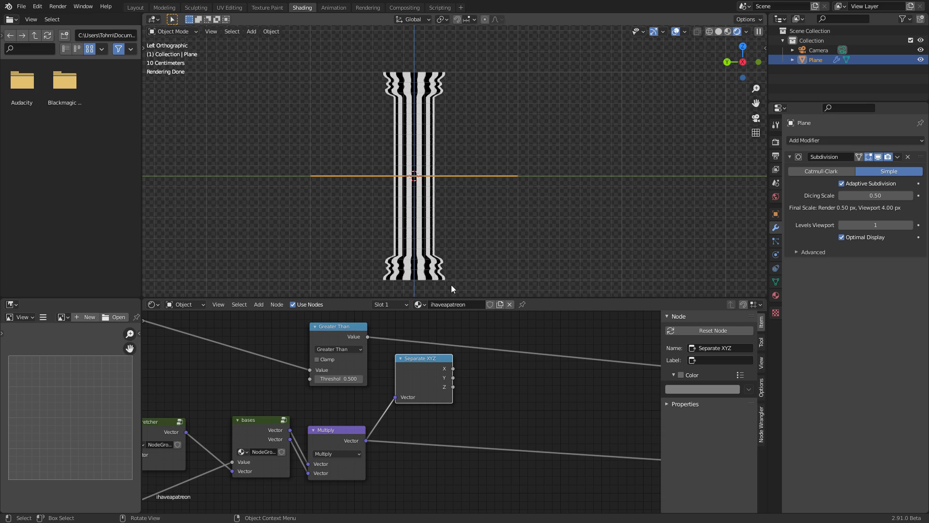
scroll(430, 367, "up", 3)
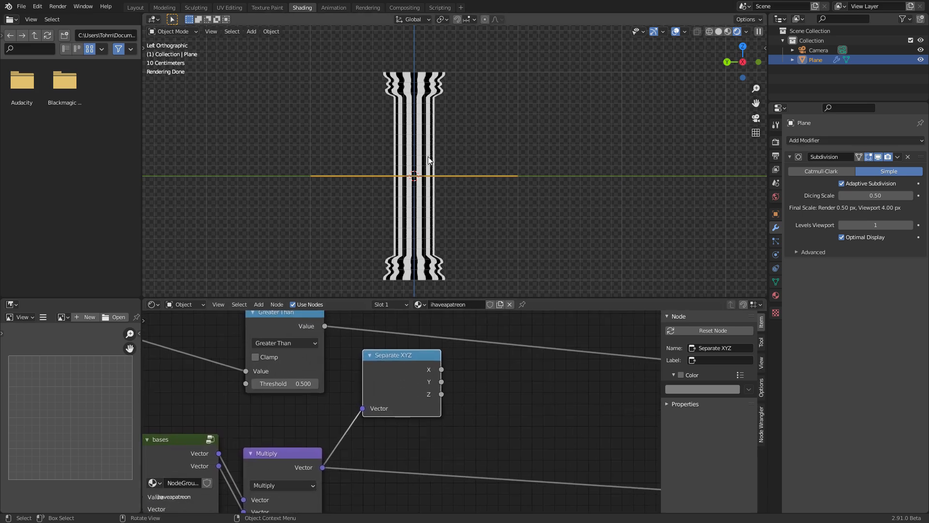
left_click(411, 369, "ctrl+shift")
left_click(411, 369, "ctrl+shift")
left_click(410, 369, "ctrl+shift")
Insert a Math node set to Absolute on the Separate XYZ node's Z output link
middle_click_drag(459, 336, 350, 330)
key("shift+a")
left_click(358, 327)
type("math")
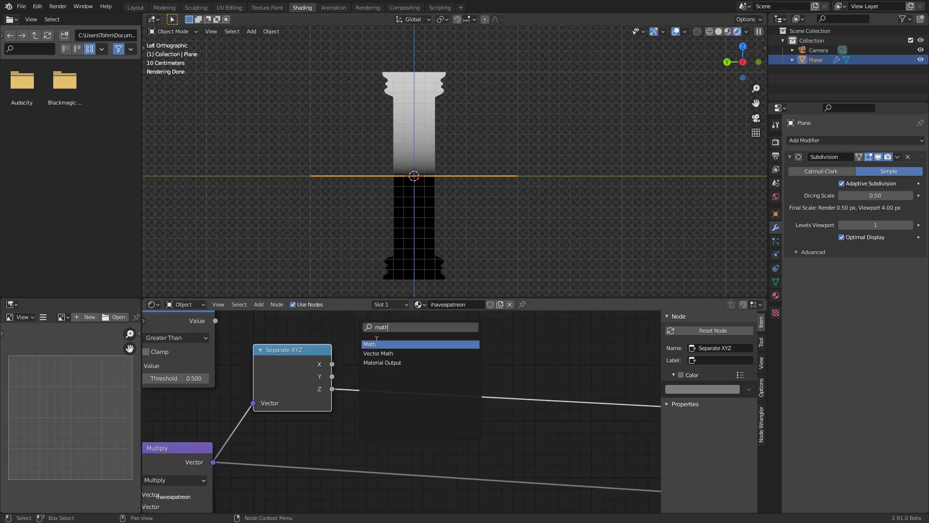
key("Return")
left_click(396, 367)
left_click(396, 368)
left_click(394, 345)
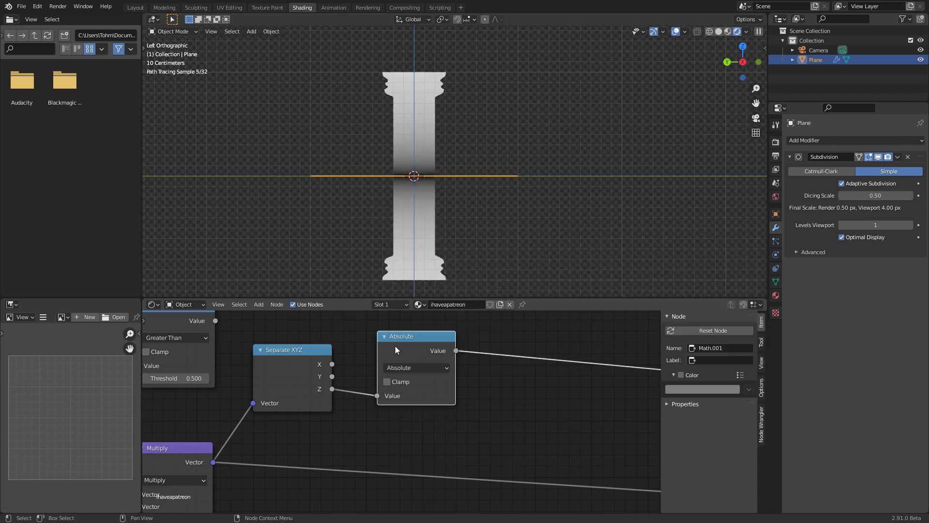
Insert a Map Range node on the output link of the Absolute node
middle_click_drag(426, 354, 361, 346)
key("shift+a")
left_click(361, 345)
type("range")
key("Return")
left_click(431, 377)
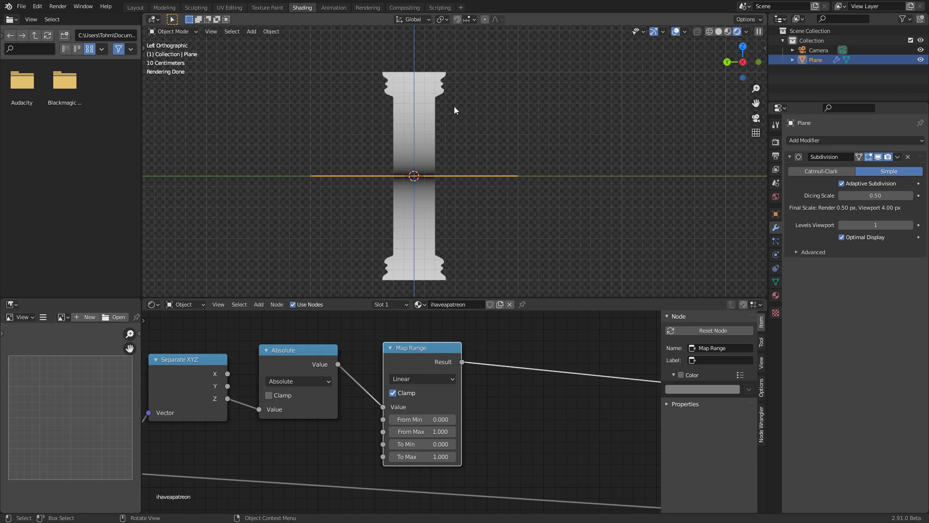
Invert the Map Range node's output by setting To Min to 1 and To Max to 0
left_click_drag(438, 420, 491, 420)
left_click(437, 443)
type("1")
key("Tab")
type("0")
key("Return")
Set the Map Range node's From Min to 0 and From Max to 0.76, and save the file
left_click(438, 419)
type("1")
key("Return")
left_click(438, 419)
type("0")
key("Return")
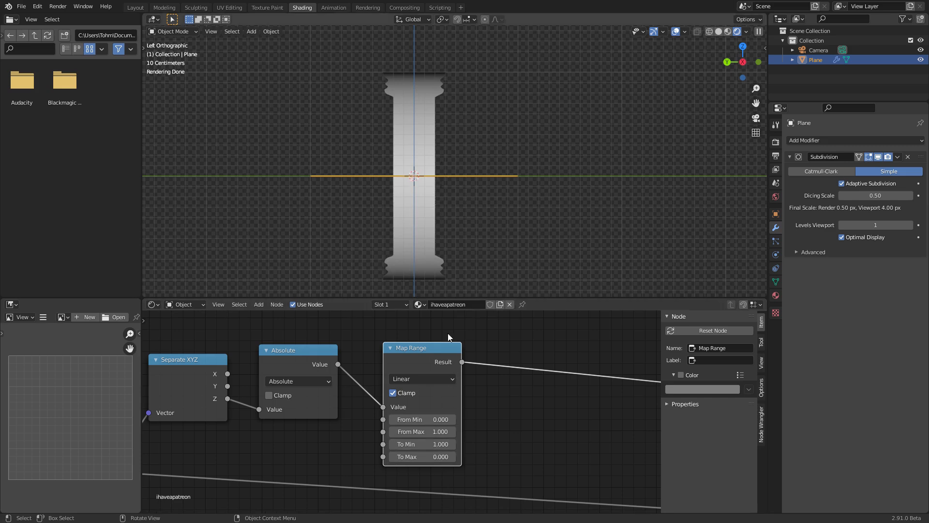
left_click_drag(434, 426, 421, 426)
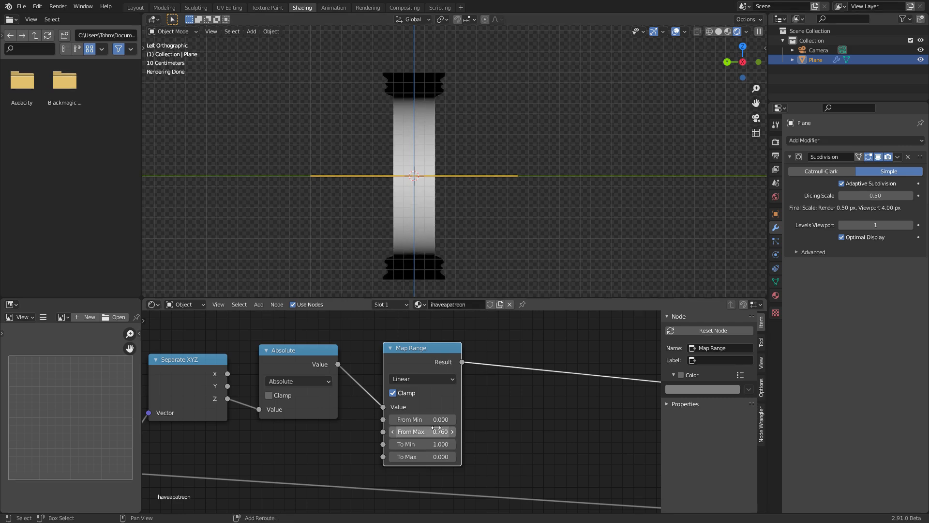
key("ctrl+s")
Try a From Min of 0.6 on the Map Range node, and undo the change
left_click_drag(441, 417, 481, 418)
scroll(425, 147, "up", 4)
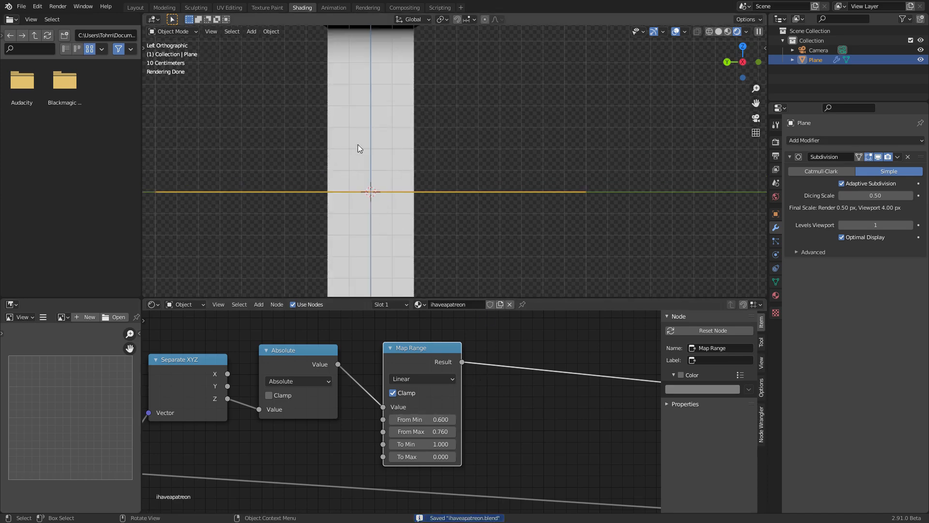
scroll(416, 163, "down", 1)
key("ctrl+z")
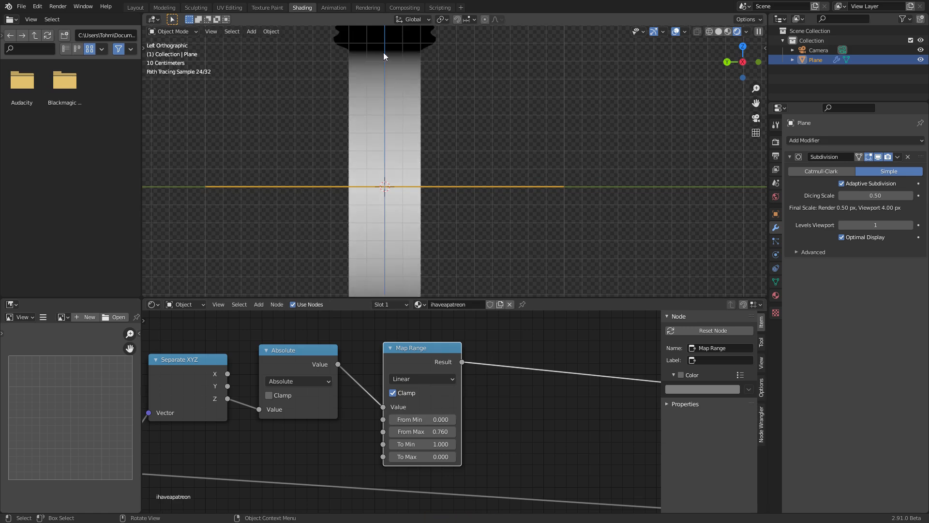
Move the Greater Than node directly above the Map Range node and preview its stripes on the column
scroll(435, 404, "down", 3)
left_click_drag(419, 386, 406, 377)
middle_click_drag(406, 377, 475, 378)
left_click_drag(283, 355, 467, 304)
middle_click_drag(467, 402, 431, 446)
left_click(407, 349)
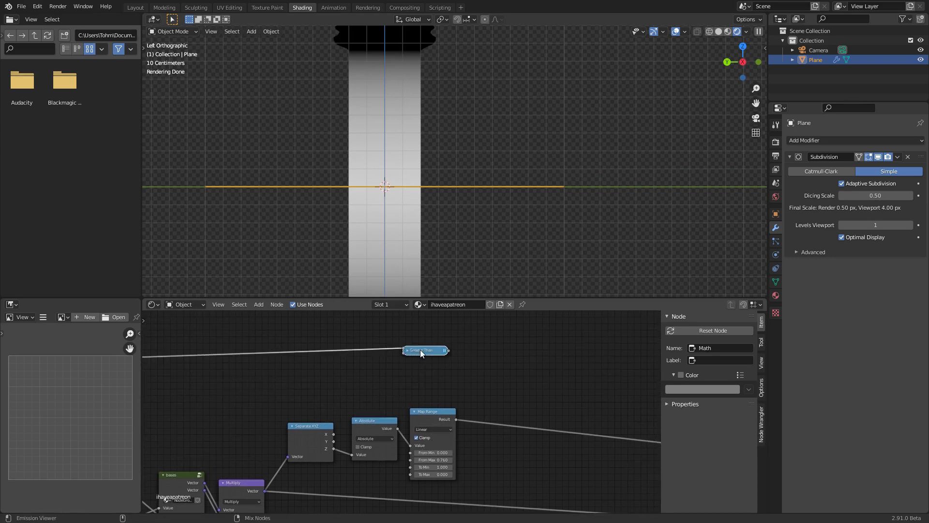
left_click(415, 350, "ctrl+shift")
left_click(409, 351)
left_click_drag(415, 355, 419, 355)
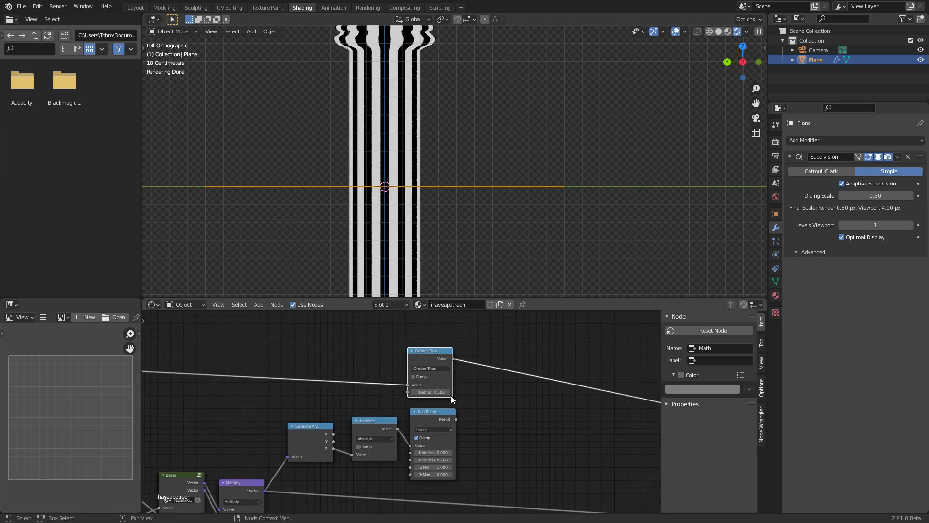
Multiply the Greater Than stripes by the Map Range mask using a duplicated math node set to Multiply, and save the file
scroll(429, 208, "down", 3)
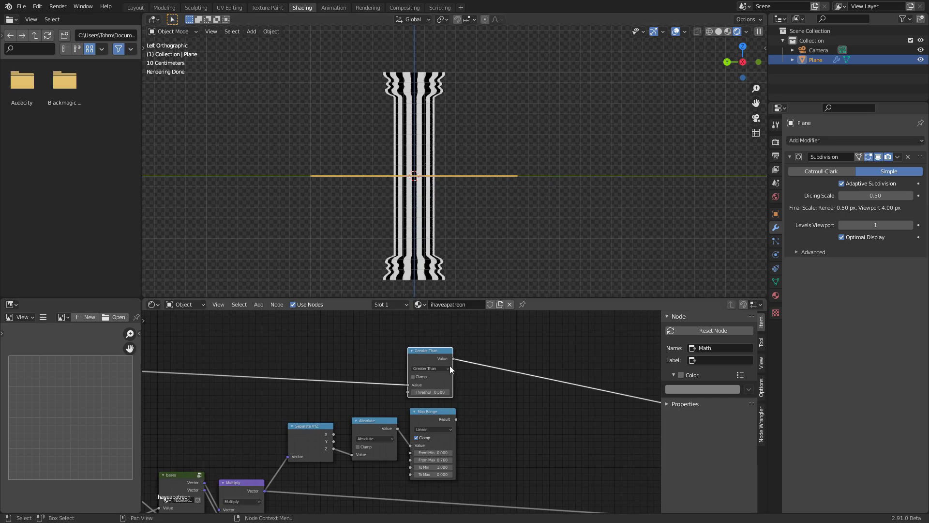
key("shift+d")
left_click(513, 382)
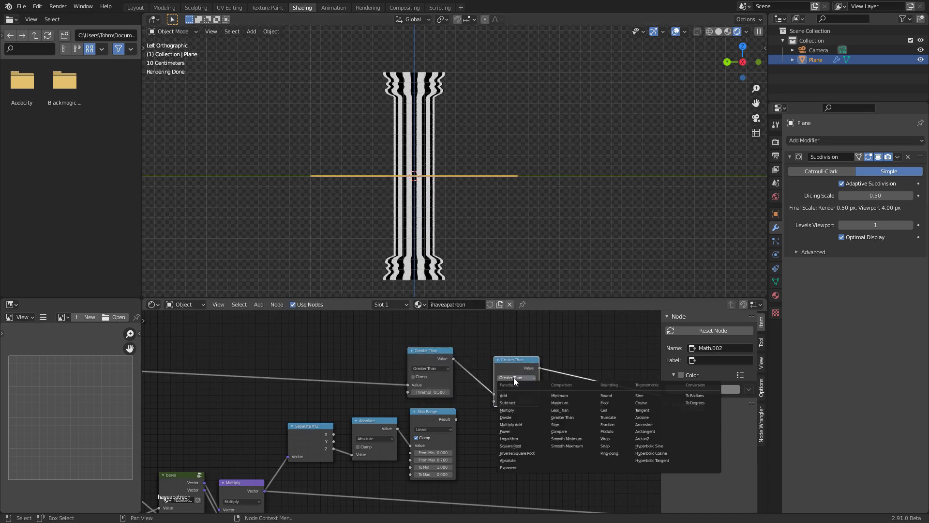
left_click(513, 377)
left_click(513, 406)
left_click_drag(456, 419, 488, 395)
scroll(529, 382, "down", 2)
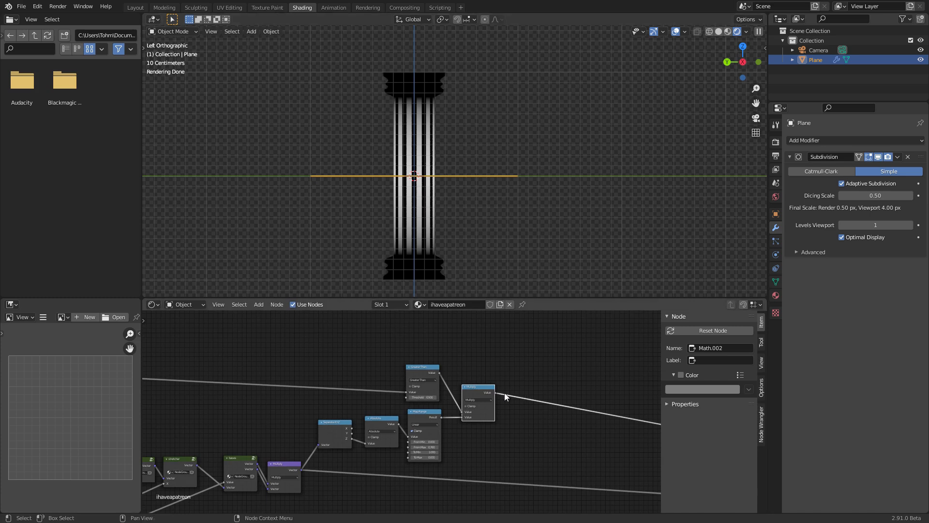
scroll(409, 391, "up", 2)
key("ctrl+s")
scroll(453, 364, "up", 1)
key("shift+a")
left_click(452, 359)
type("displ")
key("Return")
left_click(483, 334)
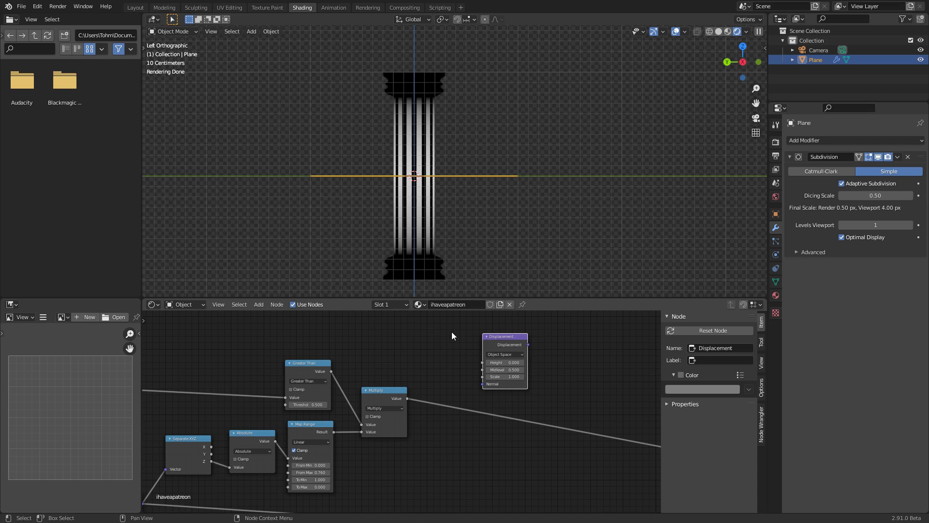
key("x")
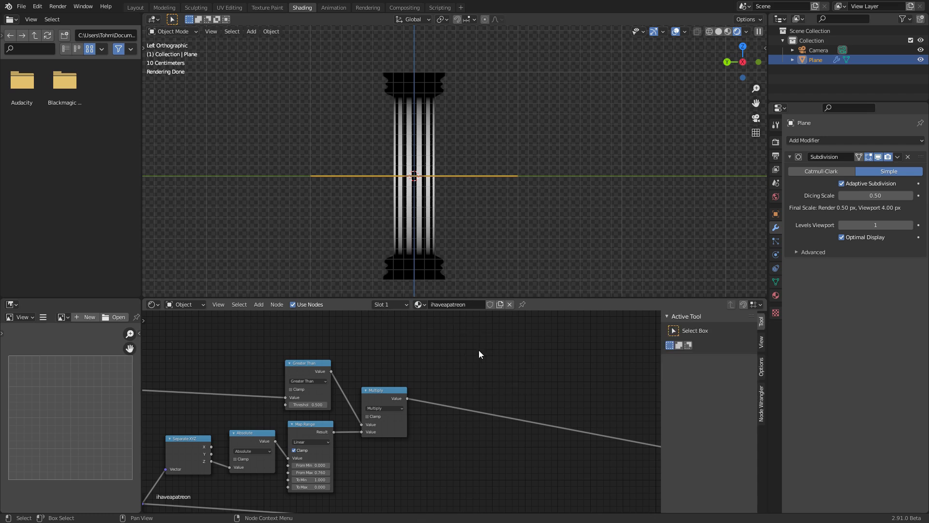
Insert a duplicate of the vector Multiply node on its outgoing link and set its second vector to 1, 1, 1
scroll(450, 382, "down", 2)
middle_click_drag(252, 435, 339, 434)
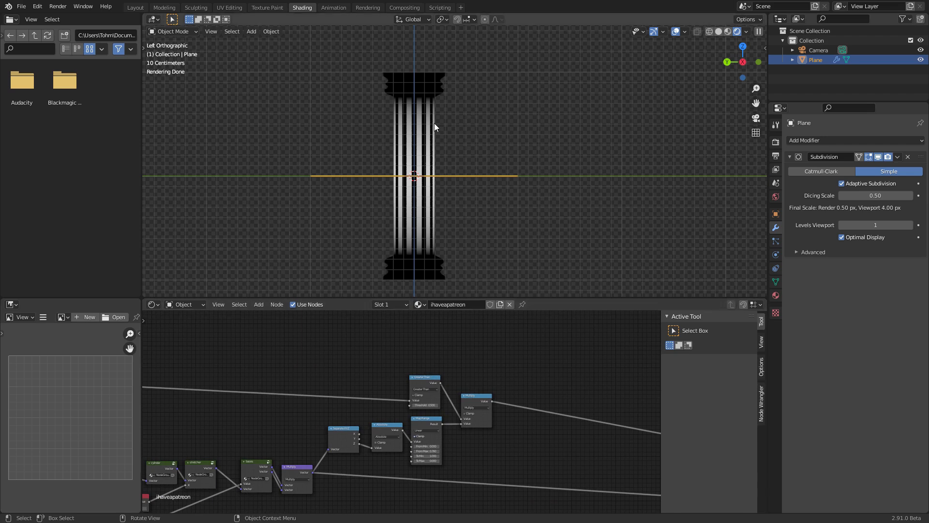
middle_click_drag(293, 461, 368, 402)
scroll(458, 417, "up", 3)
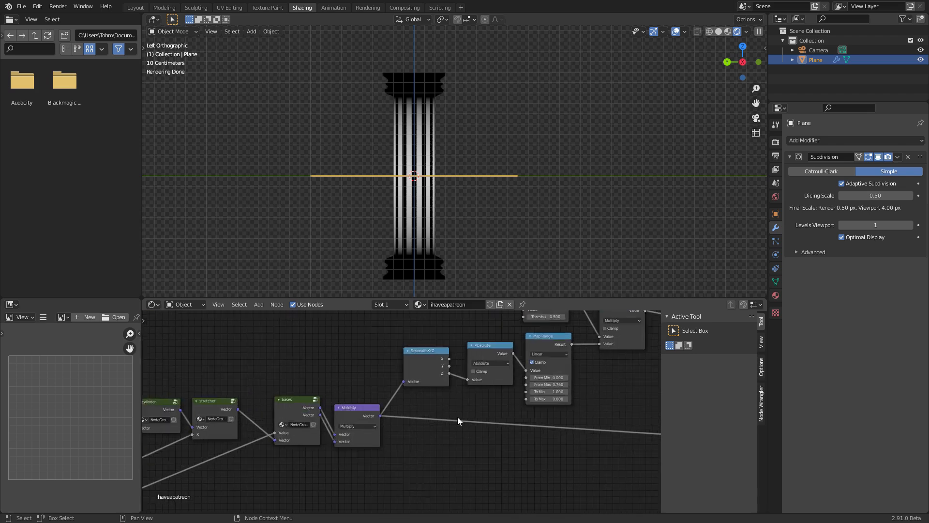
left_click(356, 406)
key("shift+d")
left_click(544, 408)
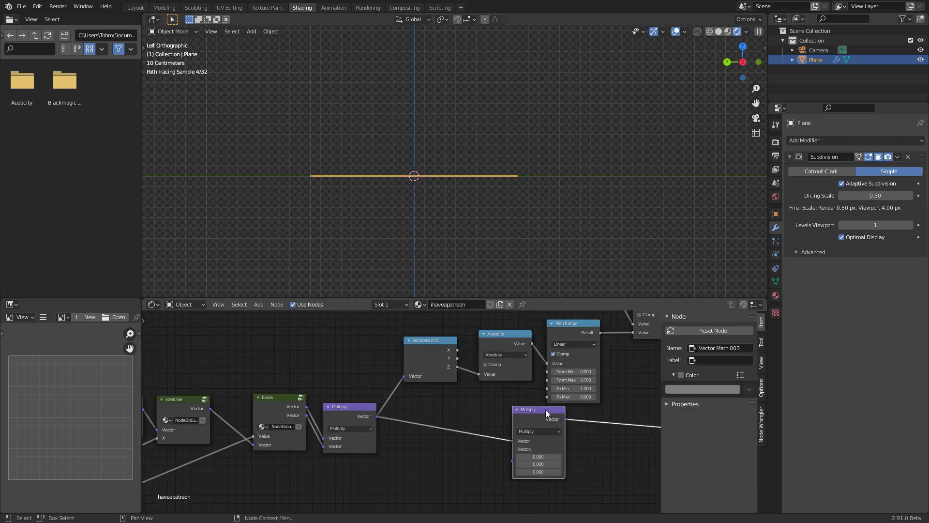
left_click_drag(546, 456, 544, 471)
type("1")
key("Return")
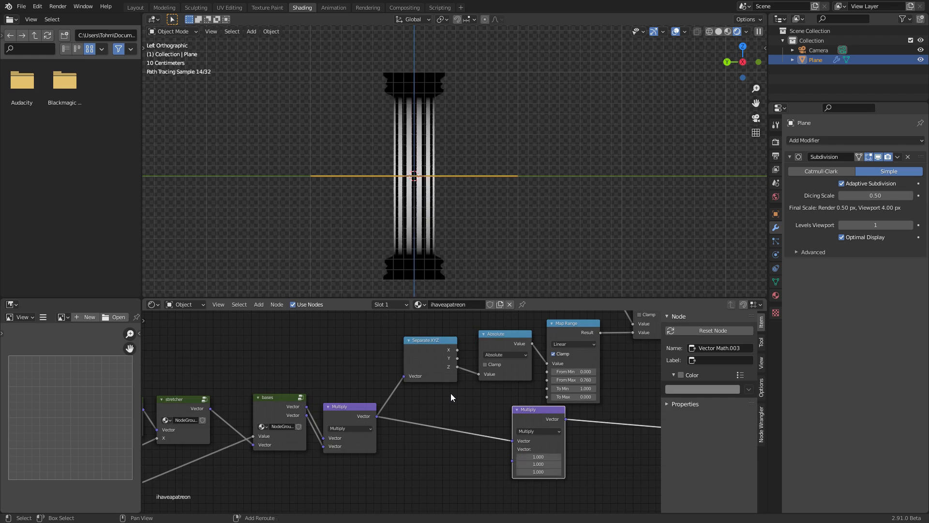
Add a Combine XYZ node with Z set to 1 and connect it to the new vector Multiply node's second input
key("shift+a")
left_click(451, 392)
type("combine")
key("Down")
key("Down")
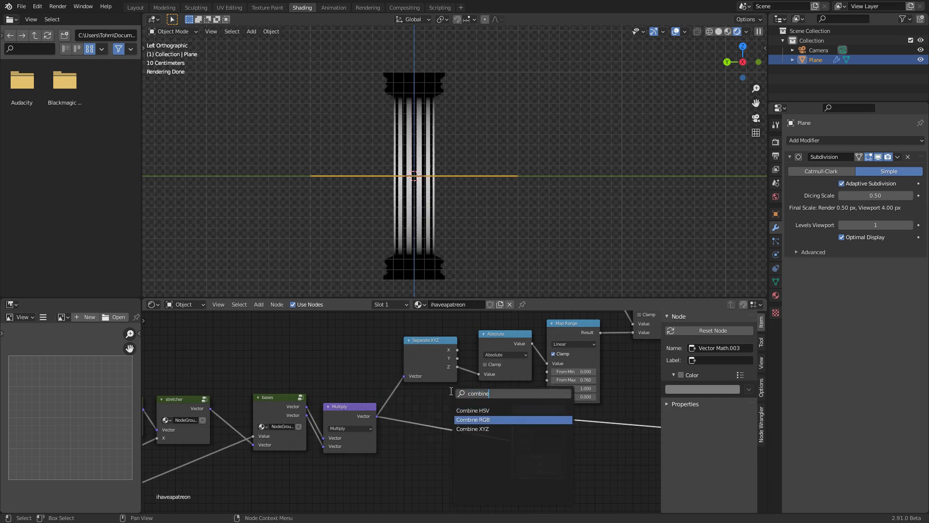
key("Return")
left_click(435, 454)
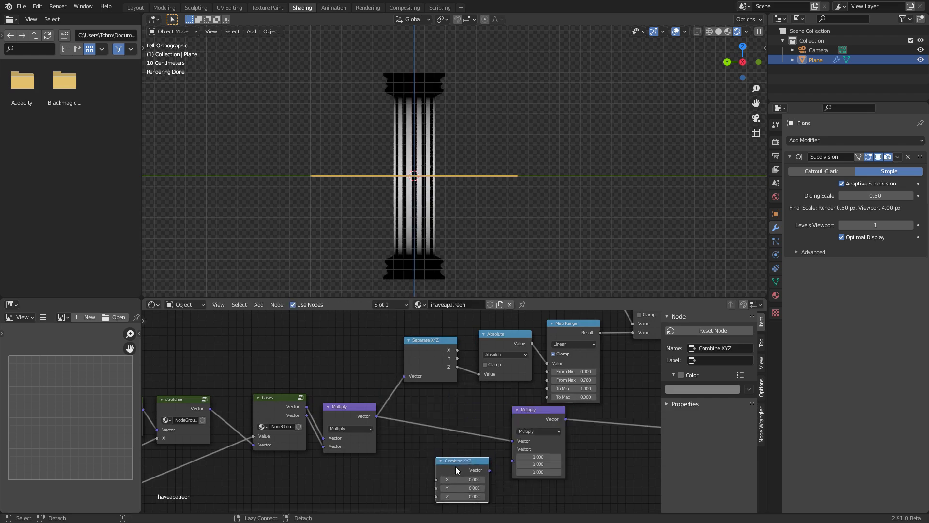
right_click_drag(454, 465, 521, 459, "alt")
left_click(472, 496)
type("1")
key("Return")
scroll(521, 473, "down", 4)
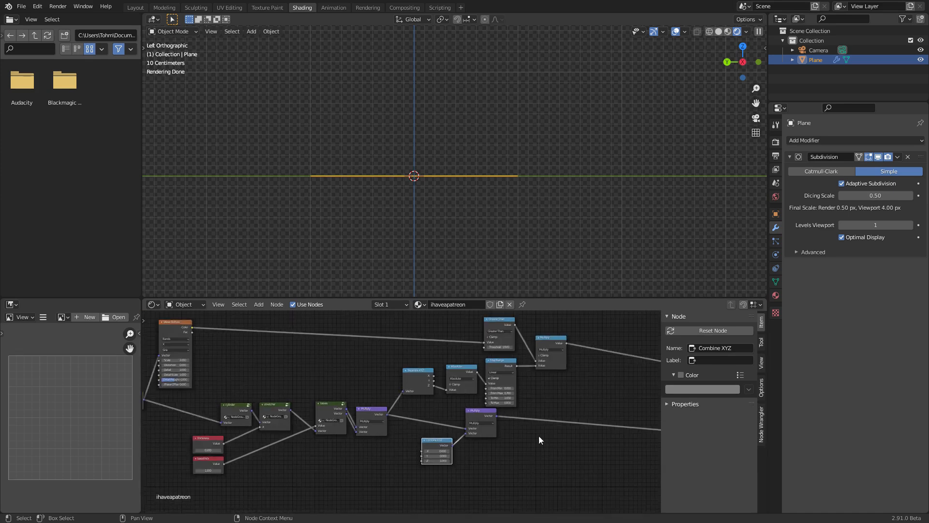
Mute the vector Multiply node fed by Combine XYZ
scroll(541, 364, "up", 2)
middle_click_drag(591, 340, 457, 369)
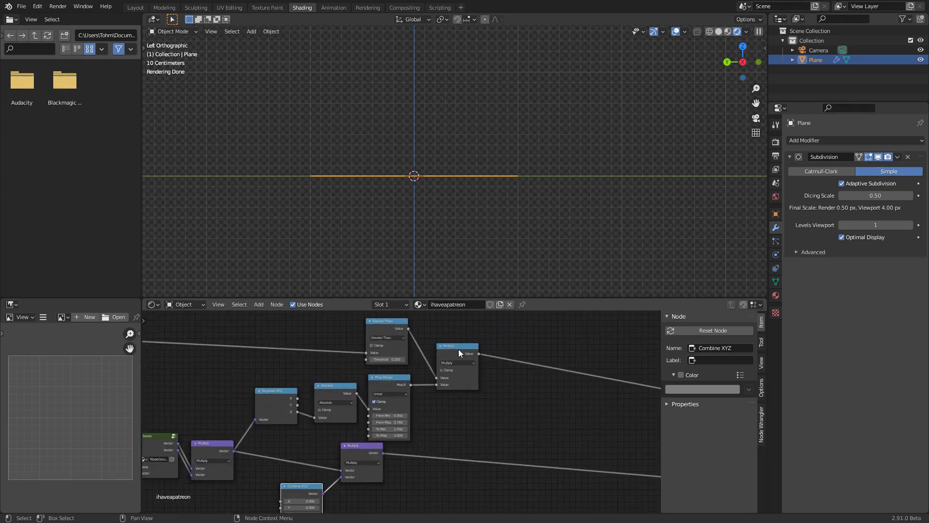
left_click(366, 453)
key("m")
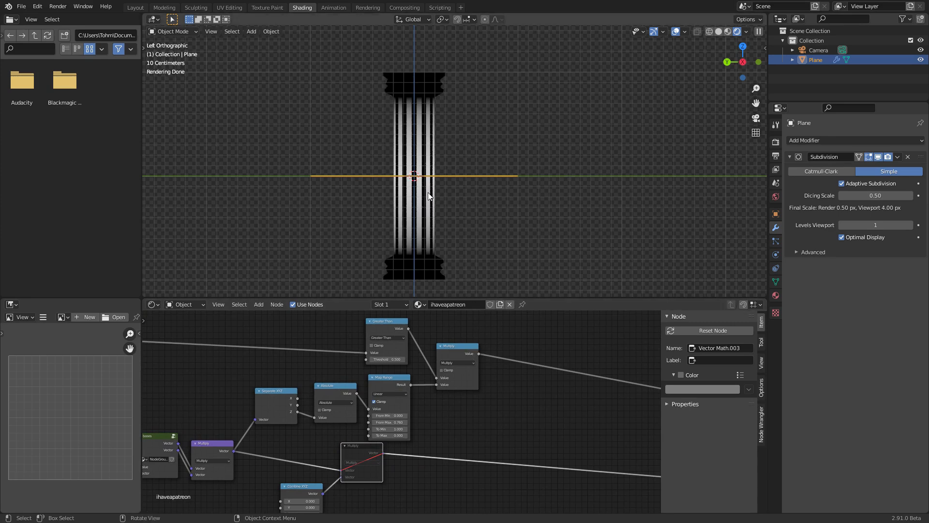
Duplicate the mask's Multiply node after itself, switch the copy to Add, and set its value to 1
left_click(469, 350)
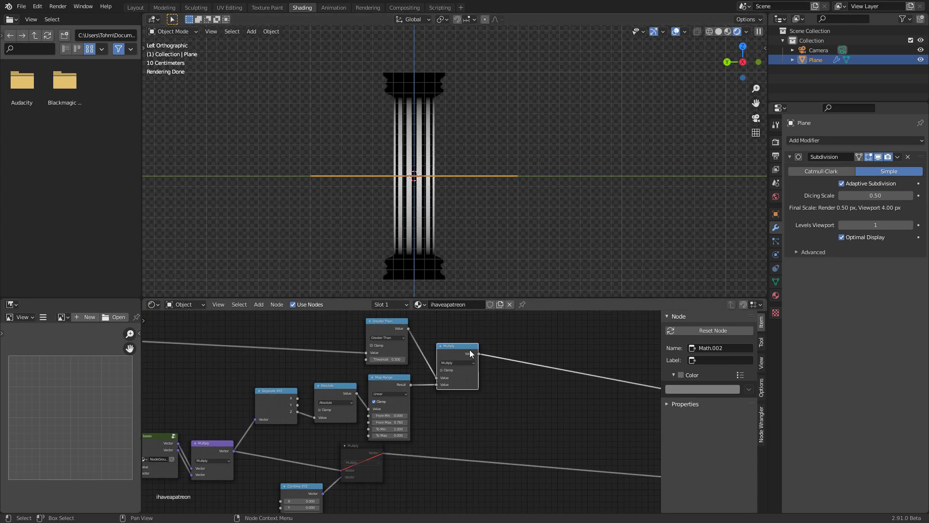
key("shift+d")
left_click(527, 346)
left_click(529, 361)
left_click(529, 377)
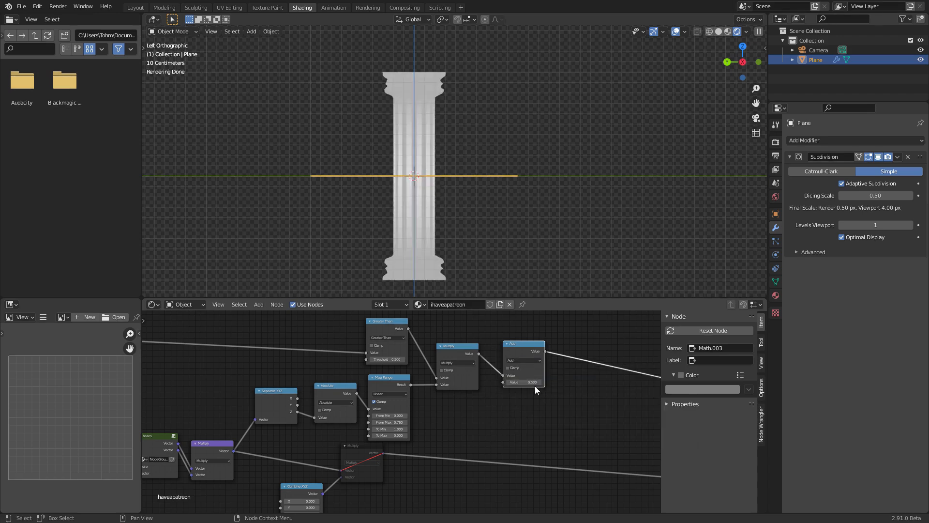
scroll(436, 146, "up", 3)
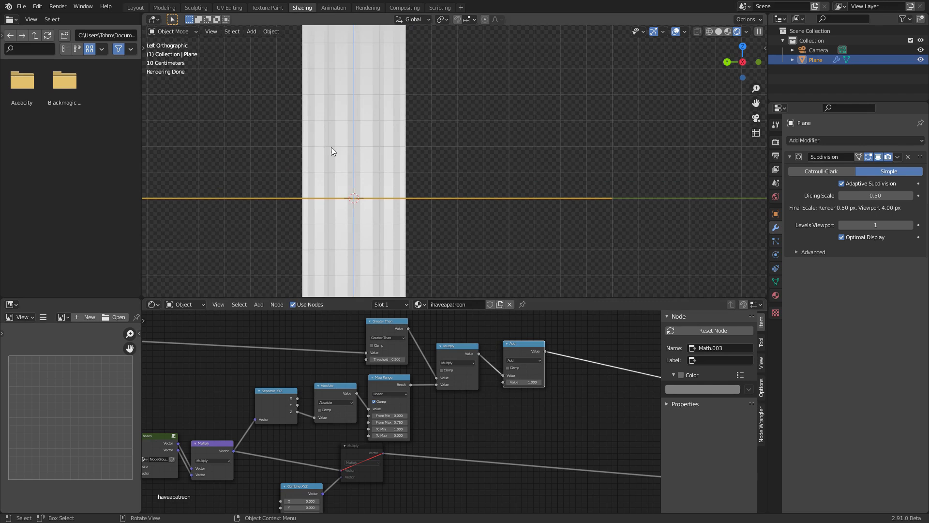
Connect the Add node's output to the X and Y inputs of Combine XYZ and unmute the vector Multiply node
scroll(520, 405, "down", 3)
middle_click_drag(518, 407, 576, 358)
scroll(540, 390, "up", 2)
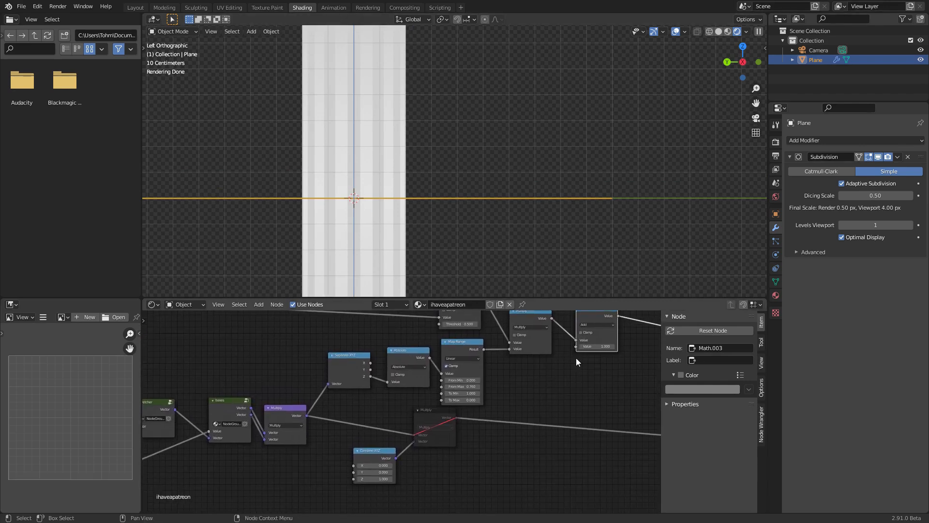
right_click_drag(586, 326, 373, 465, "alt")
right_click_drag(598, 340, 375, 466, "alt")
left_click(425, 409)
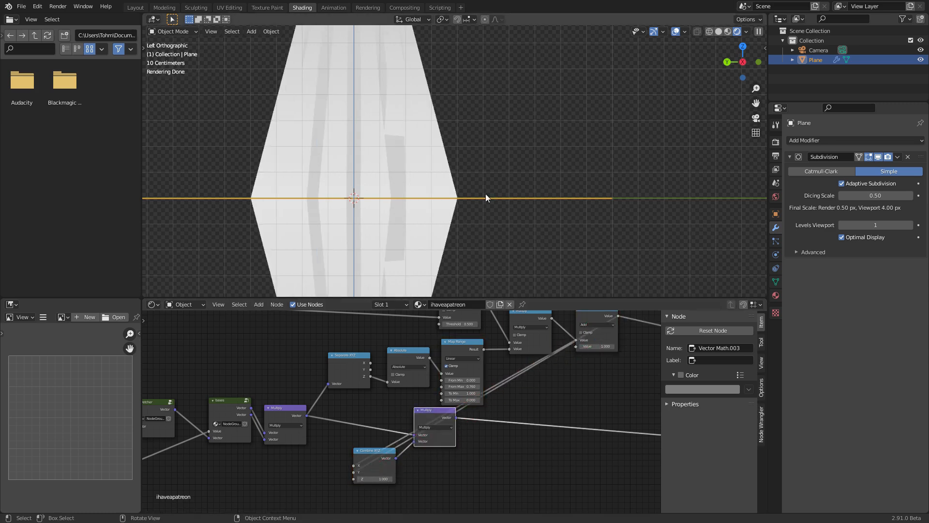
Switch the material output back to the Principled BSDF and view the displaced column in perspective
middle_click_drag(592, 380, 260, 417)
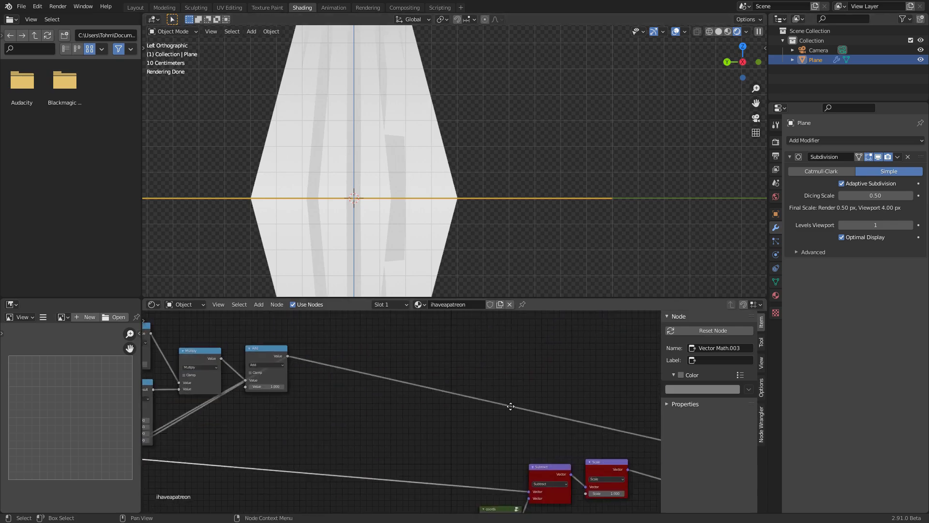
middle_click_drag(519, 409, 285, 382)
scroll(463, 417, "down", 2)
left_click(462, 406, "ctrl+shift")
left_click_drag(462, 405, 495, 399)
mouse_move(413, 156)
middle_mouse_down()
mouse_move(401, 138)
mouse_move(411, 143)
middle_mouse_up()
scroll(410, 144, "down", 4)
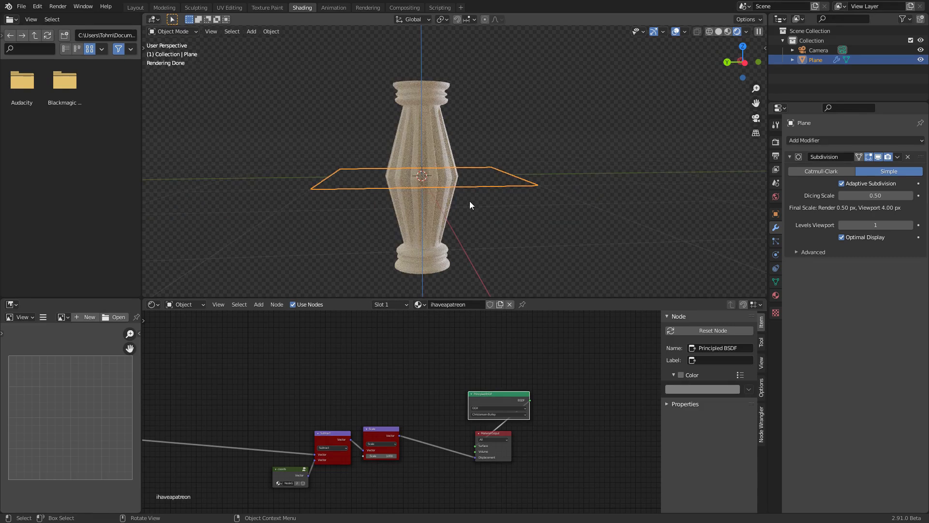
Set the Map Range node's From Min to 0.71 to sharpen the mask's falloff
middle_click_drag(223, 436, 520, 428)
scroll(422, 161, "up", 5)
middle_click_drag(413, 160, 445, 184)
scroll(444, 150, "down", 5)
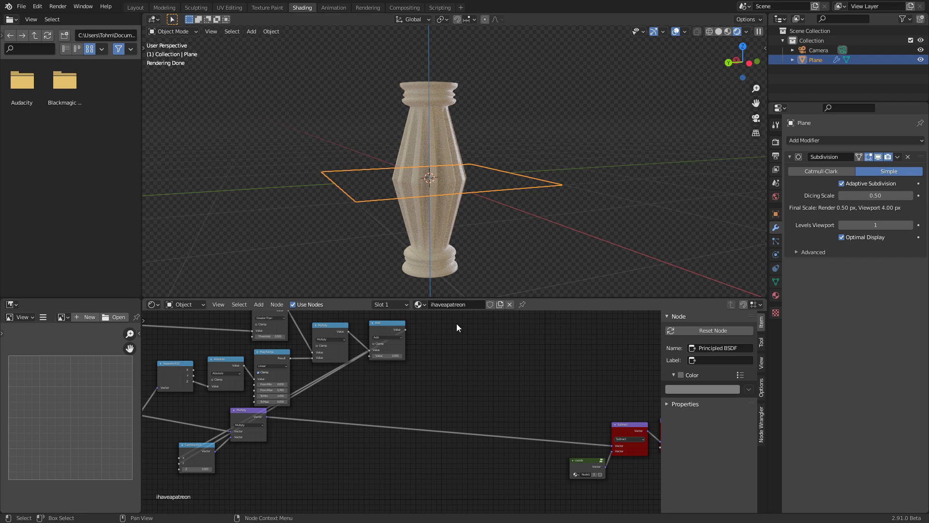
scroll(457, 327, "up", 2)
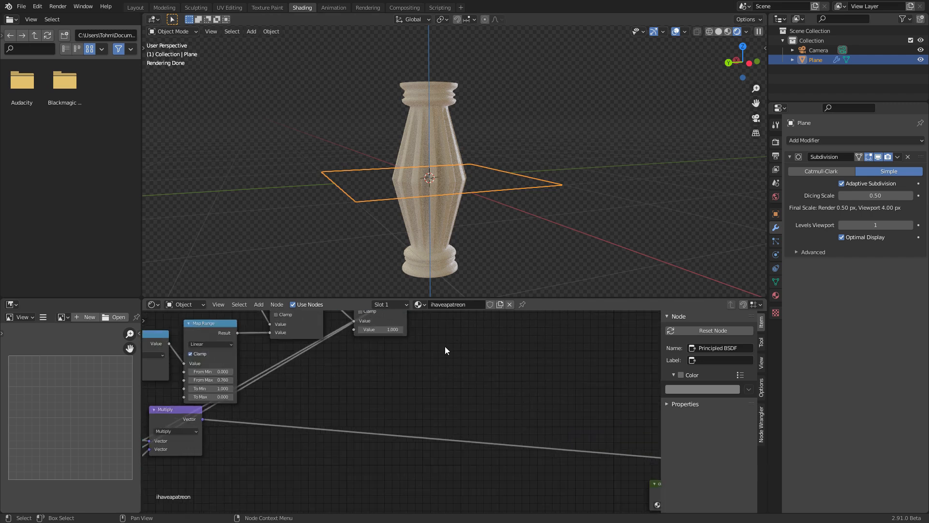
middle_click_drag(421, 358, 469, 380)
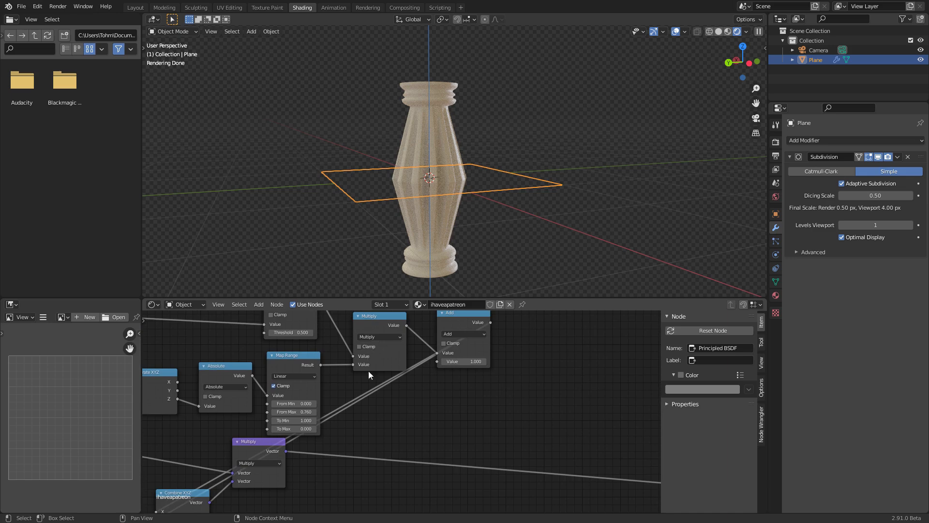
middle_click_drag(352, 340, 387, 378)
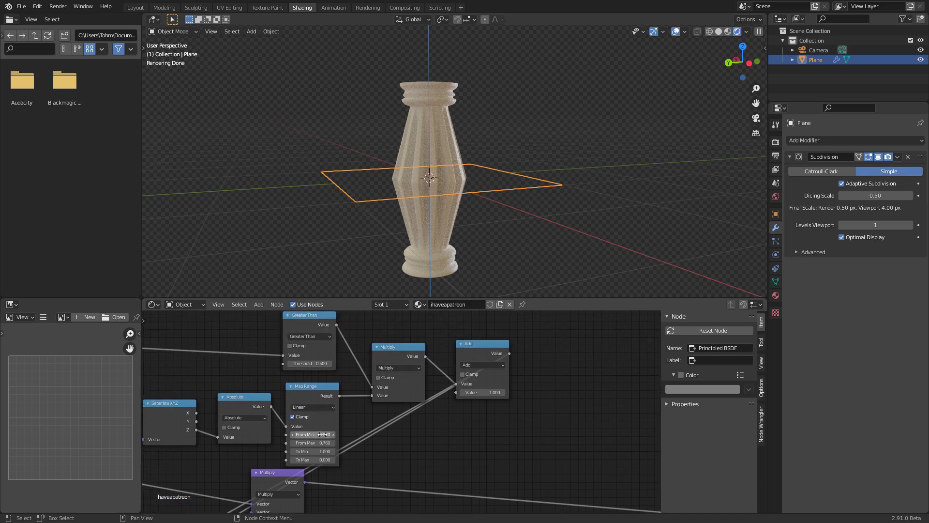
left_click_drag(322, 434, 353, 435)
scroll(305, 448, "up", 5)
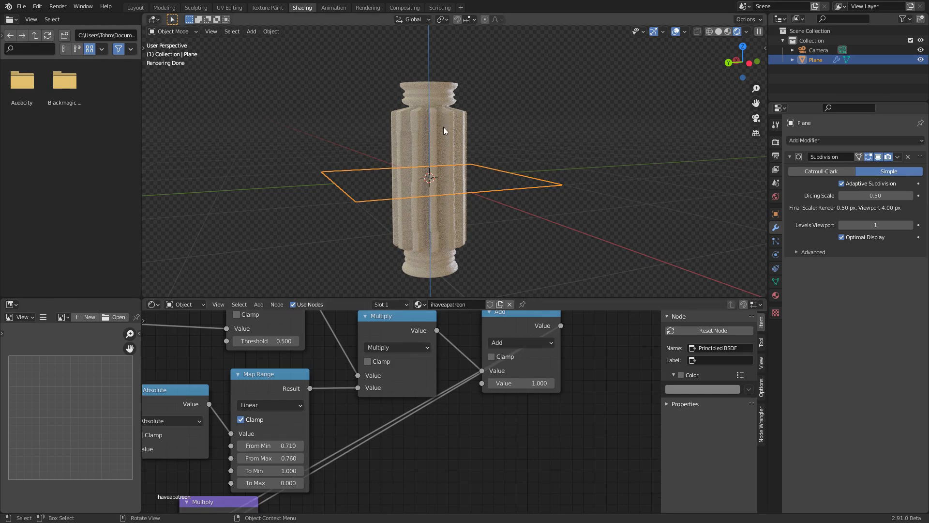
Move the Add node further along and insert a duplicated Multiply node before it with a factor of 0.5
middle_click_drag(390, 124, 420, 138)
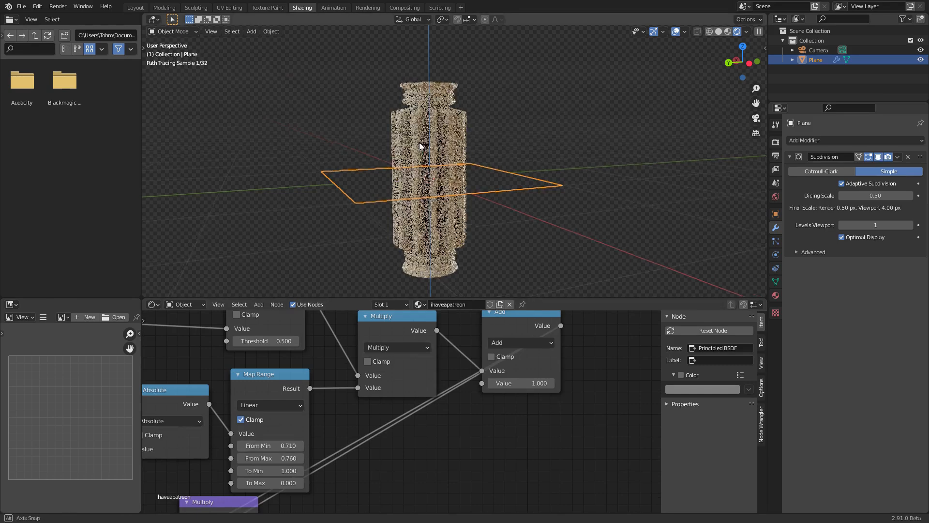
scroll(471, 359, "down", 2)
left_click_drag(489, 350, 613, 395)
left_click(409, 343)
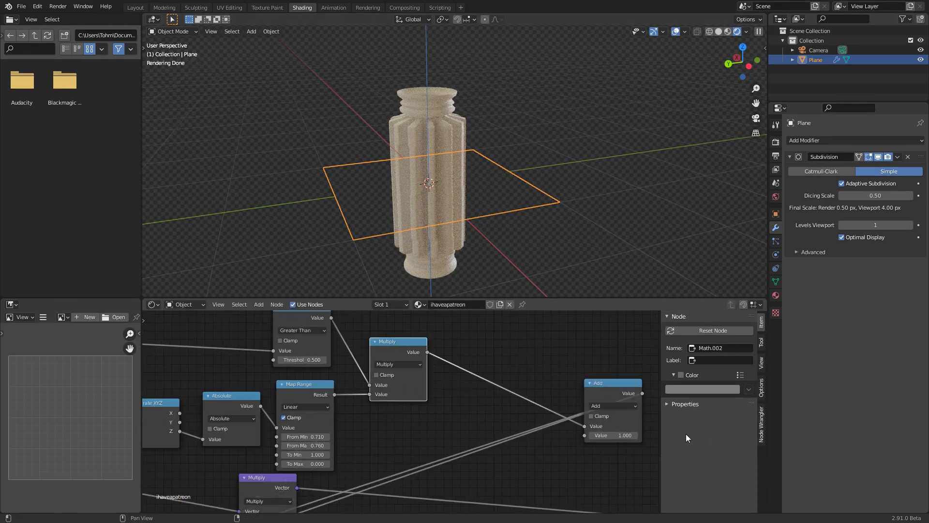
key("shift+d")
left_click(520, 368)
left_click(522, 405)
type("0.5")
key("Return")
Adjust the inserted Multiply node's factor to 0.16 to control the fluting depth
scroll(448, 175, "up", 4)
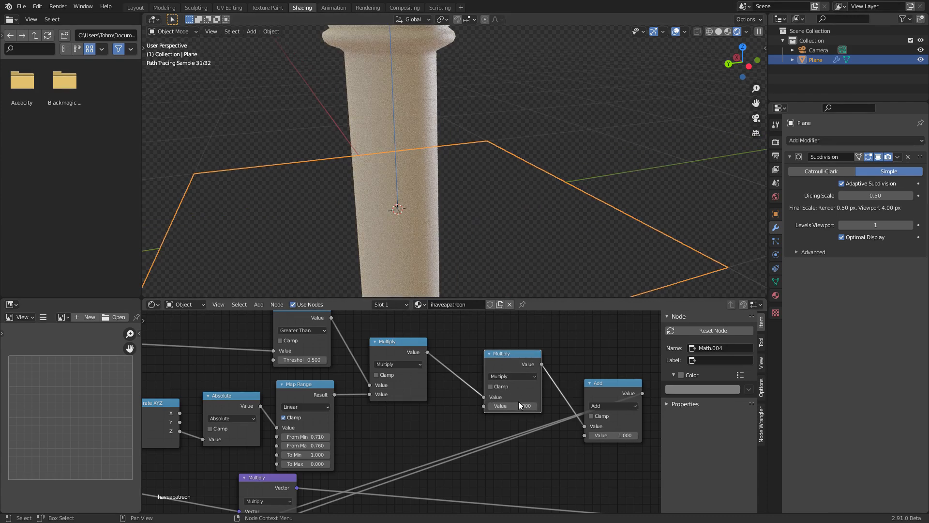
left_click_drag(519, 404, 524, 405, "shift")
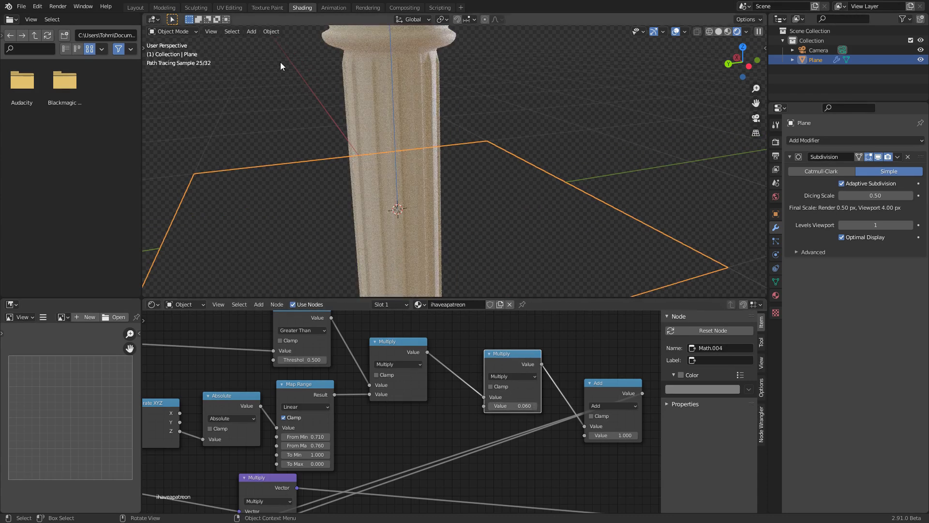
scroll(397, 141, "down", 4)
scroll(431, 161, "up", 3)
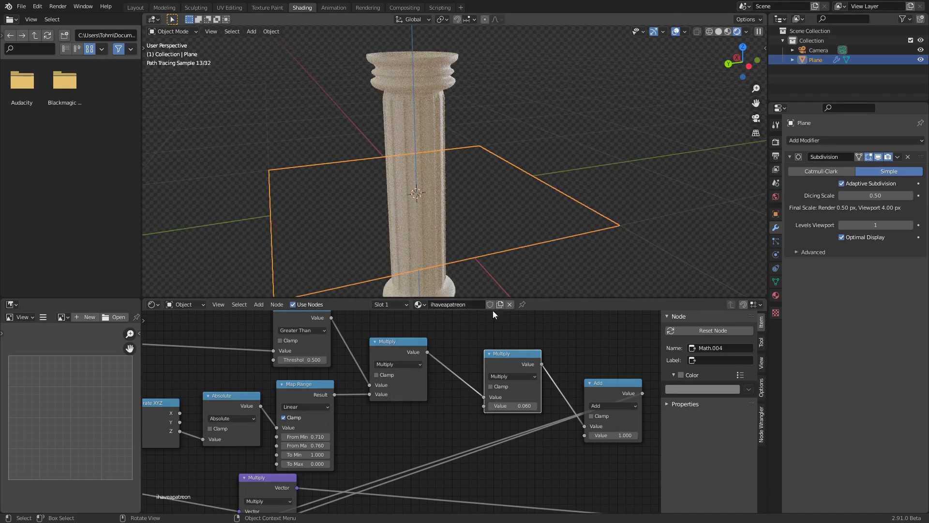
left_click_drag(518, 405, 532, 405, "shift")
scroll(501, 368, "down", 3)
Add a Value node, copy the 0.16 factor into it, and connect it to the inserted Multiply node's second input
middle_click_drag(463, 349, 454, 378)
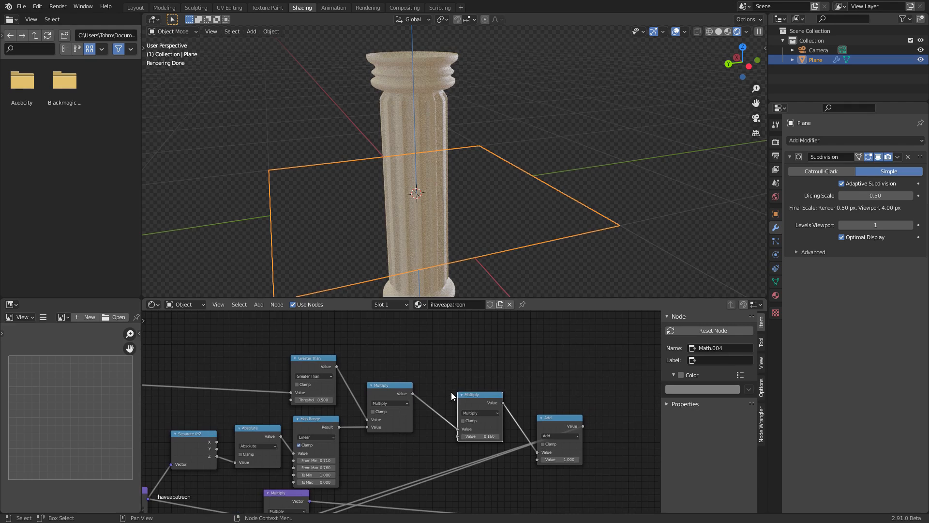
scroll(452, 393, "up", 4)
key("shift+a")
left_click(422, 354)
type("va")
left_click(438, 371)
left_click(380, 344)
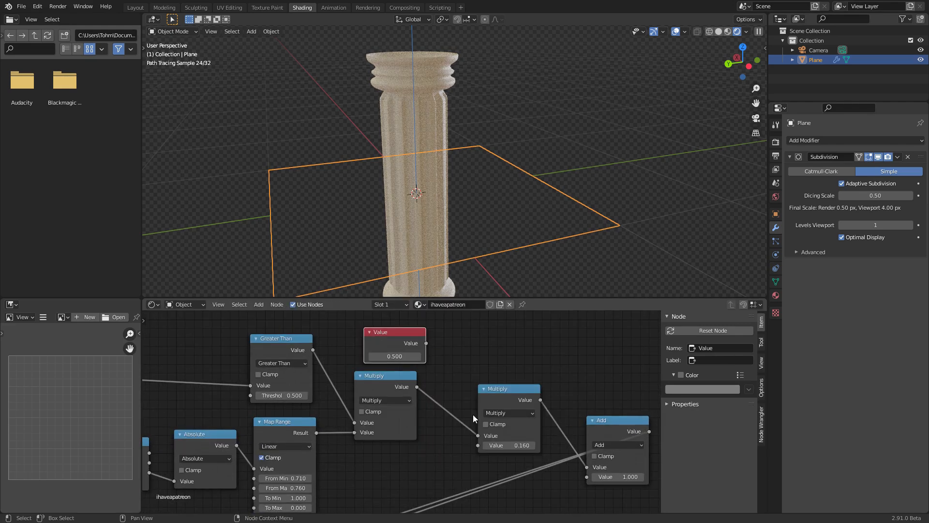
key("ctrl+c")
key("ctrl+v")
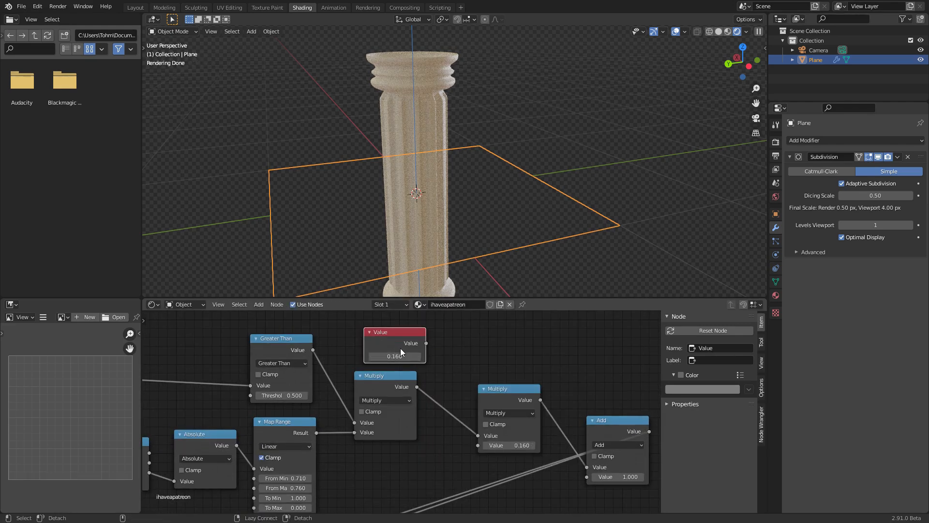
left_click_drag(478, 445, 426, 343)
Name and label the Value node that drives the fluting depth chiselstrength
left_click(701, 350)
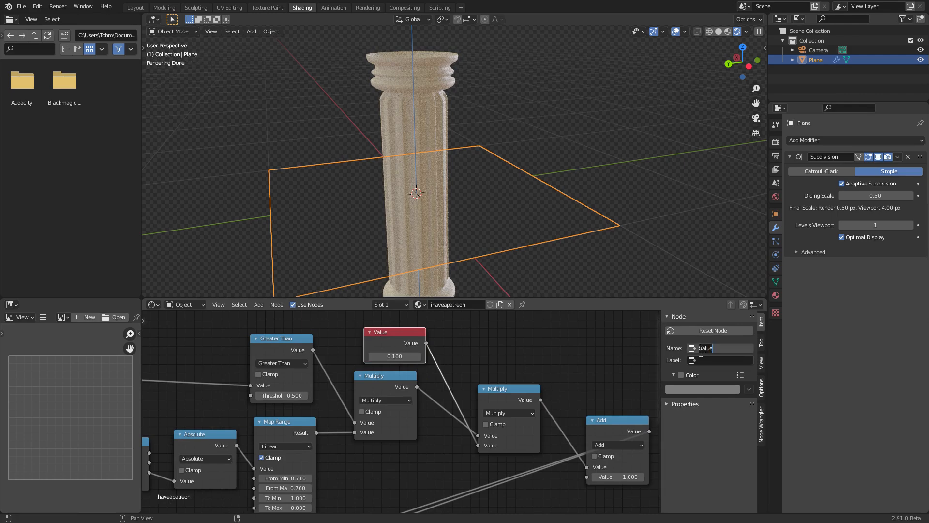
key("ctrl+a")
key("Return")
key("ctrl+v")
Move the chiselstrength node below the other Value nodes at the start of the node tree
scroll(458, 382, "down", 3)
middle_click_drag(395, 392, 460, 354)
scroll(461, 354, "down", 2)
left_click_drag(480, 346, 211, 474)
middle_click_drag(323, 468, 418, 474)
key("g")
left_click(412, 472)
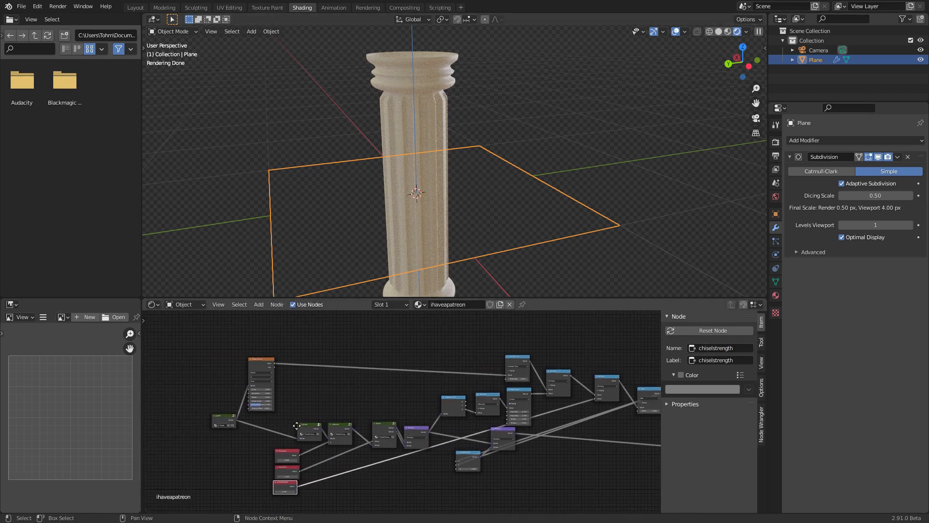
Add a Value node near the Wave Texture and connect it to the texture's Scale input
scroll(394, 406, "up", 4)
middle_click_drag(262, 322, 340, 365)
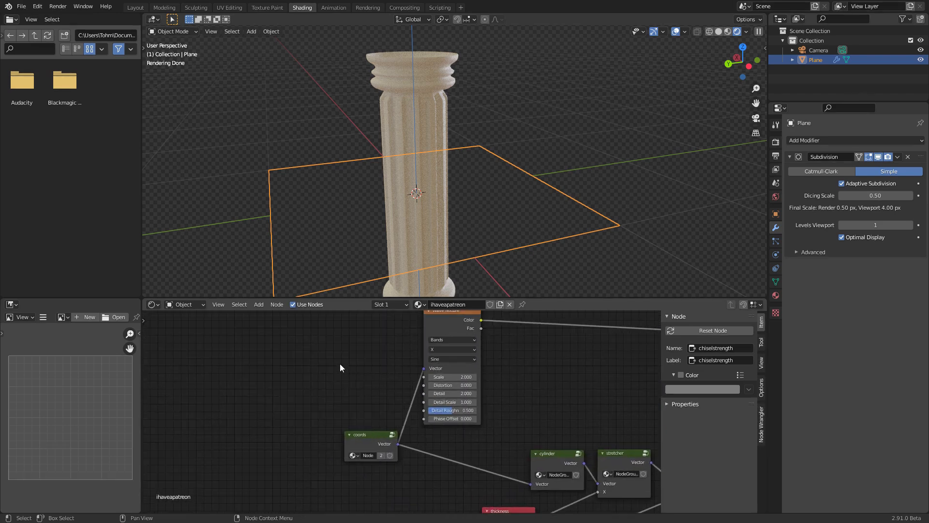
key("shift+a")
left_click(341, 365)
type("va")
left_click(351, 376)
scroll(358, 376, "up", 6)
scroll(390, 391, "down", 7)
scroll(428, 352, "up", 6)
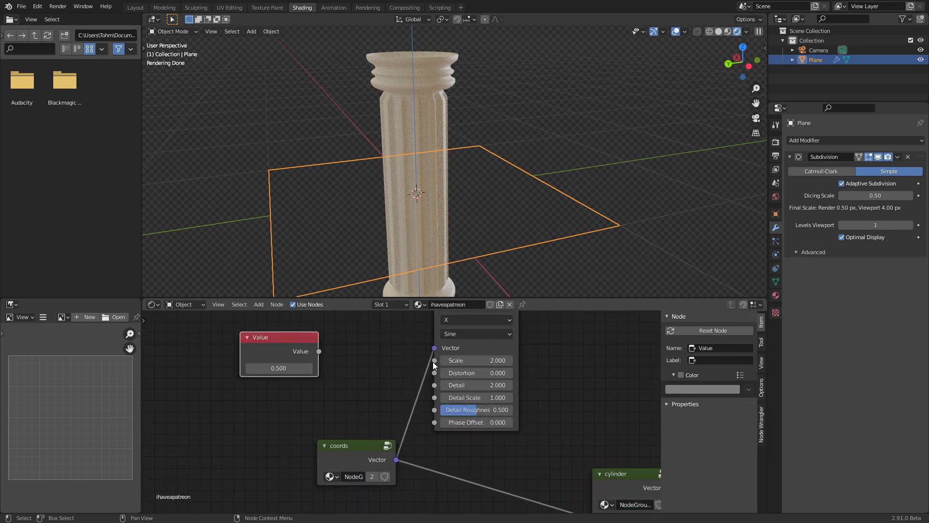
left_click_drag(434, 360, 414, 365)
left_click_drag(347, 356, 318, 351)
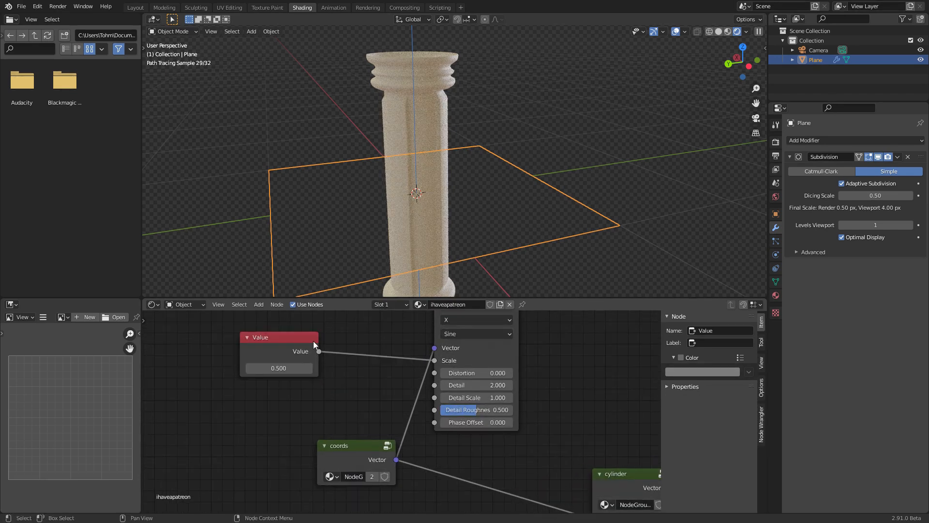
Name and label the Value node feeding the Wave Texture's scale chiselamount
left_click(292, 345)
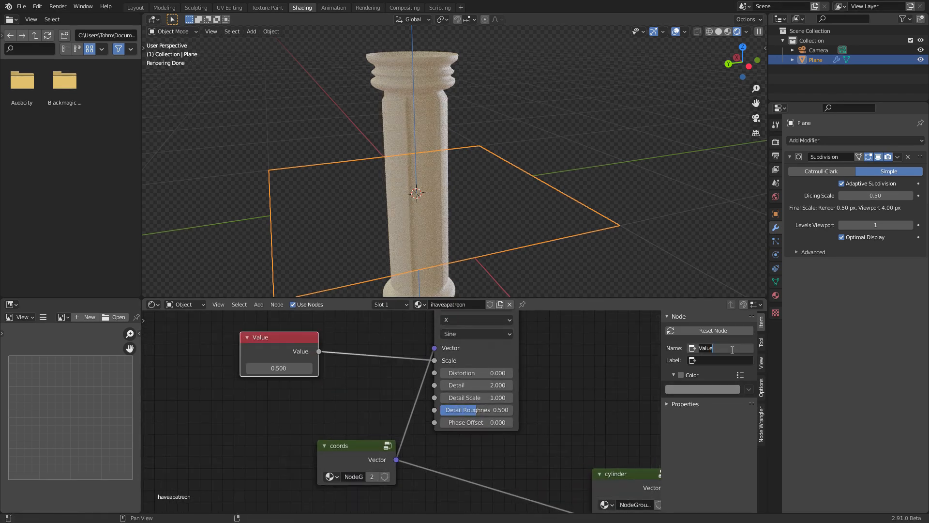
left_click(732, 350)
type("chiselamount")
key("Return")
key("ctrl+v")
Stack the chiselamount and chiselstrength nodes directly beneath the existing thickness controls, with chiselamount above chiselstrength
scroll(399, 400, "down", 10)
middle_click_drag(378, 377, 347, 319)
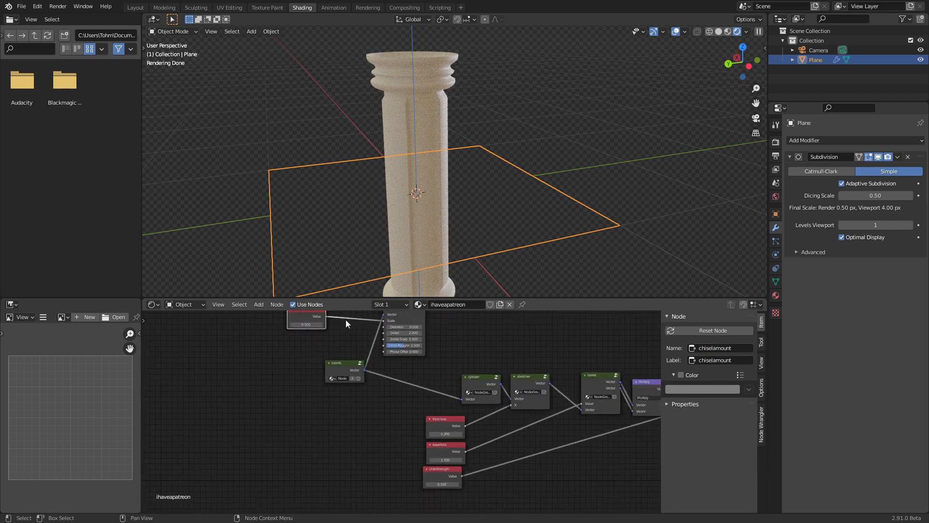
scroll(405, 383, "down", 2)
key("g")
left_click(481, 503)
middle_click_drag(481, 504, 453, 465)
scroll(443, 449, "up", 6)
left_click_drag(385, 411, 394, 477)
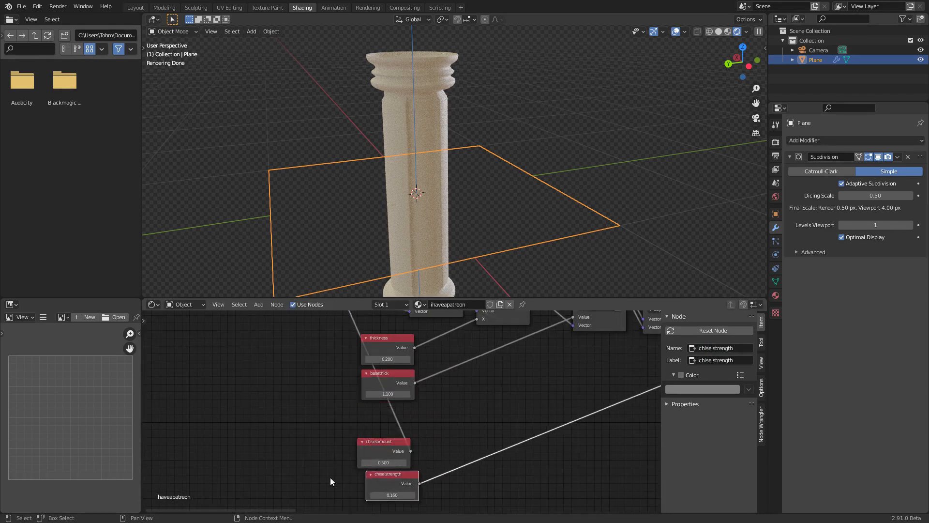
key("g")
left_click(404, 415)
left_click(418, 426)
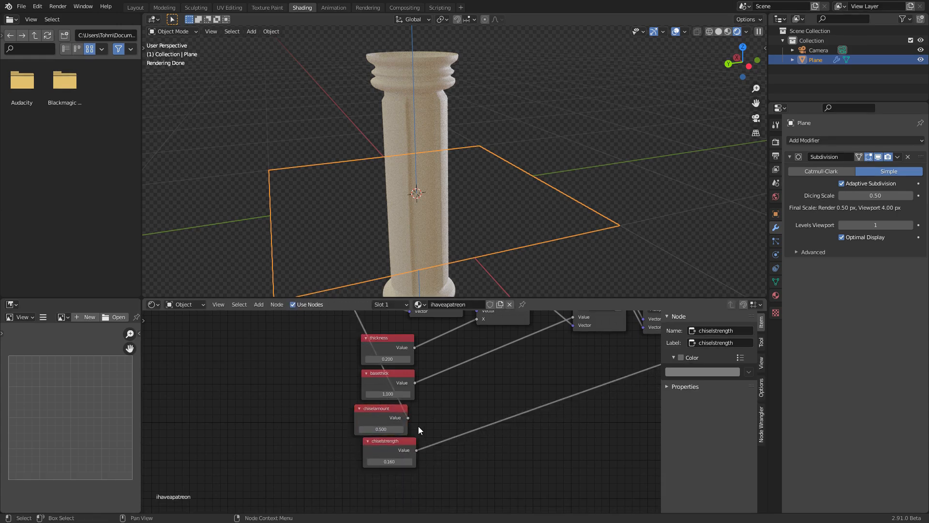
Try a chiselamount value of 2, and raise it to 5 for denser fluting on the column
left_click(389, 429)
type("2")
key("Return")
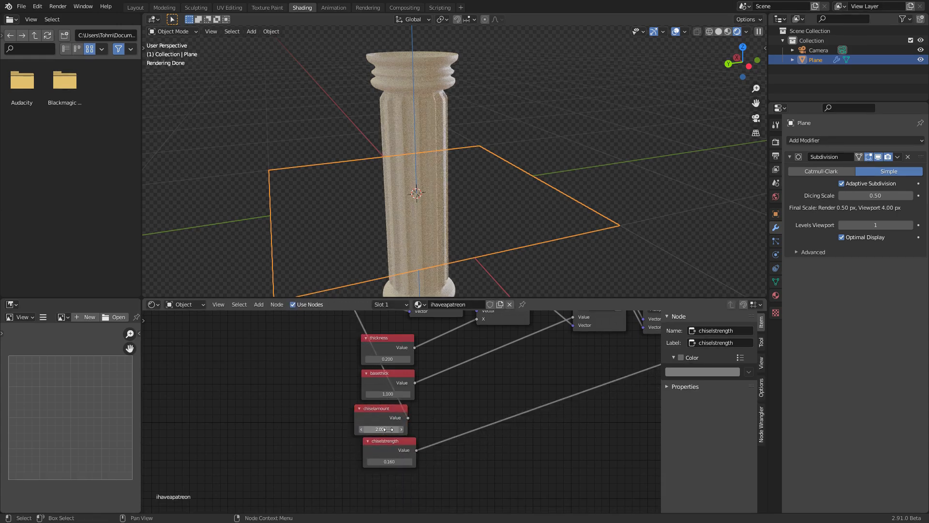
left_click(376, 430)
type("5")
key("Return")
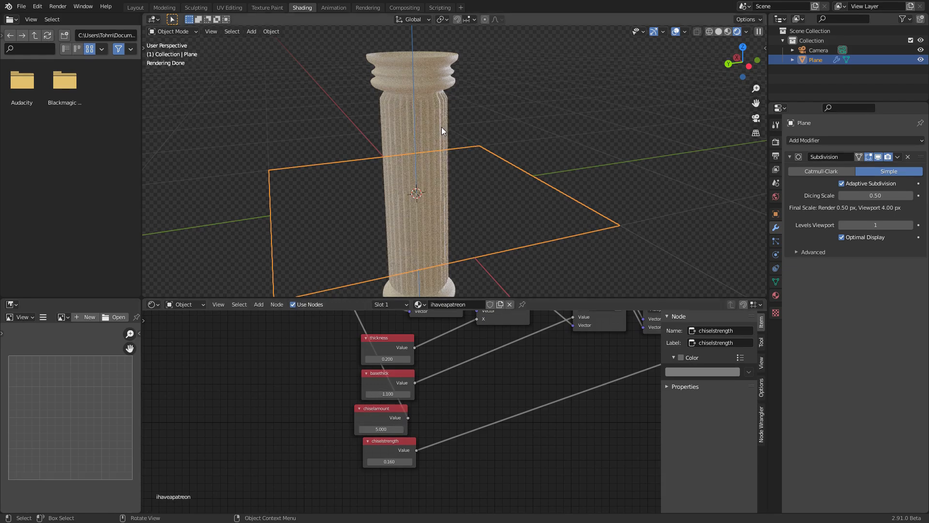
mouse_move(426, 152)
middle_mouse_down()
mouse_move(442, 157)
mouse_move(434, 160)
mouse_move(465, 143)
mouse_move(458, 156)
mouse_move(425, 160)
middle_mouse_up()
scroll(427, 163, "down", 3)
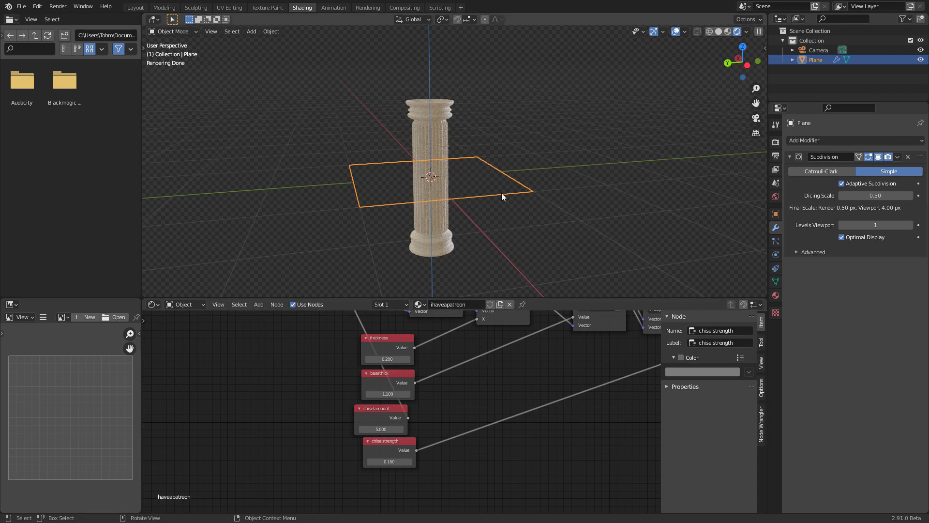
scroll(513, 416, "down", 2)
Mute the Map Range node to compare the column without the mask, and unmute it again
scroll(515, 417, "down", 5)
middle_click_drag(529, 392, 306, 414)
scroll(489, 359, "up", 5)
scroll(450, 344, "up", 3)
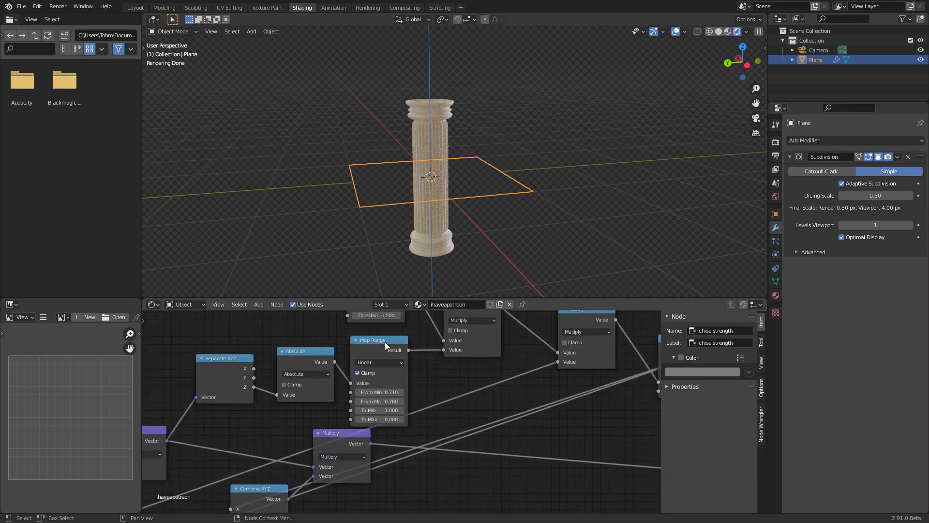
left_click(382, 339)
key("m")
scroll(434, 120, "up", 4)
scroll(434, 120, "down", 4)
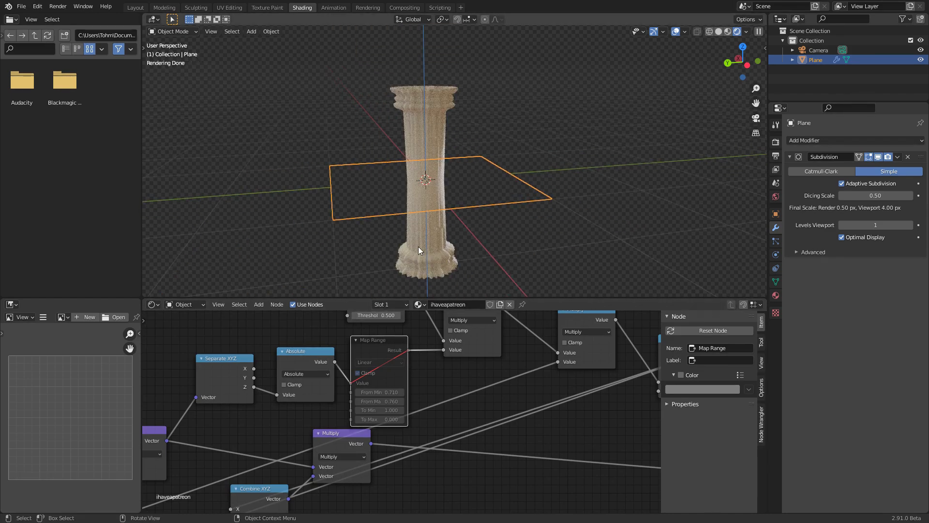
key("m")
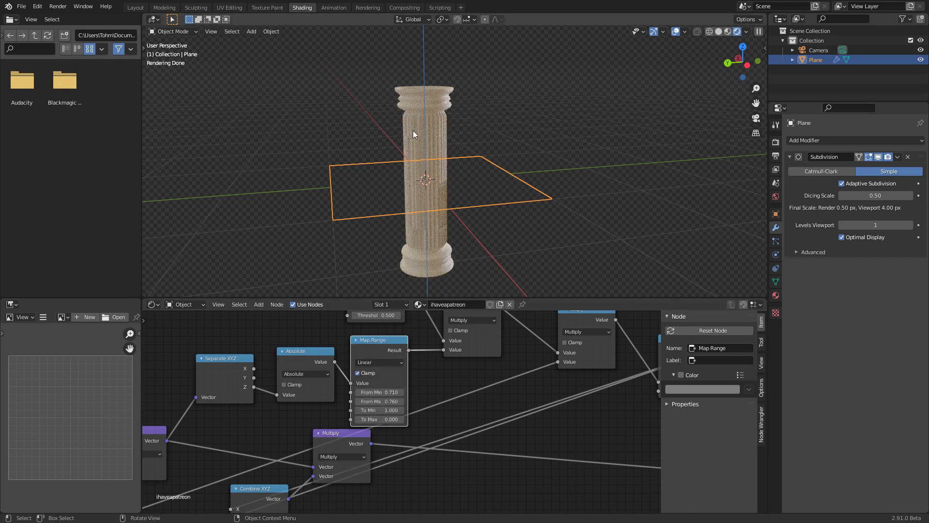
Save the file and set the Subdivision modifier's Dicing Scale to 0.3
key("ctrl+s")
left_click(867, 196)
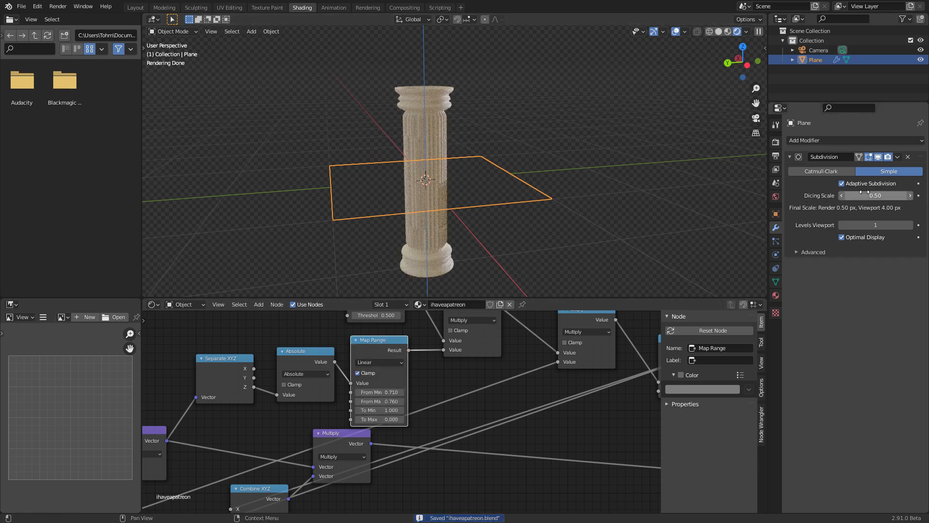
type("0.3")
key("Return")
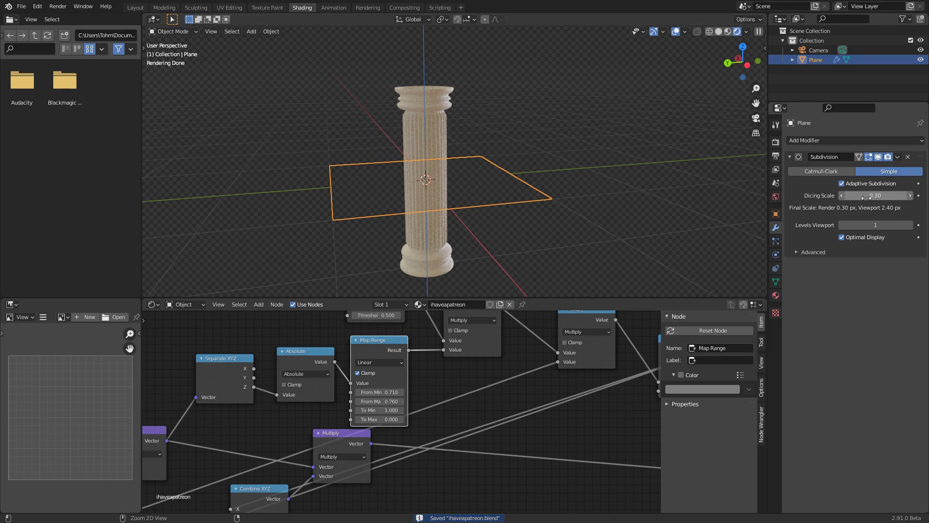
middle_click_drag(423, 186, 446, 188)
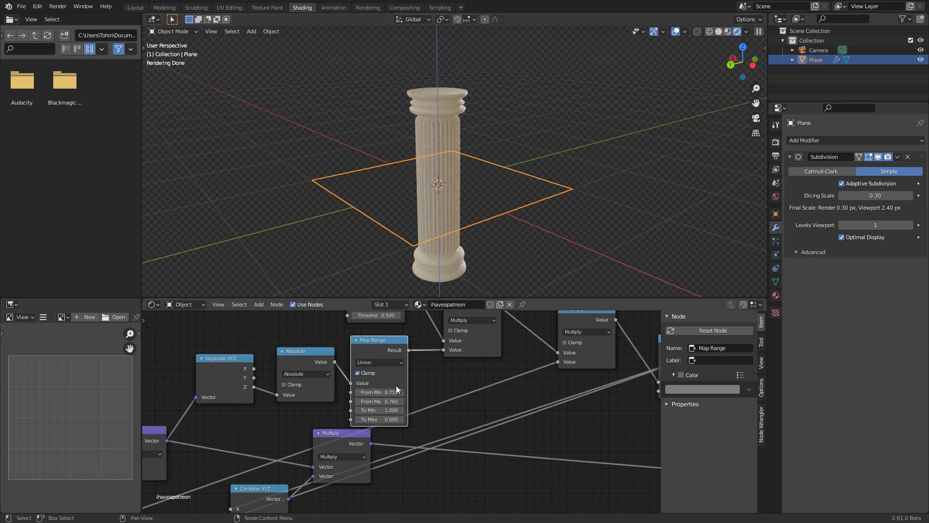
Add a reroute on the links leaving the first vector Multiply node, and group the fluting mask and scaling nodes
scroll(357, 402, "down", 5)
middle_click_drag(357, 401, 390, 392)
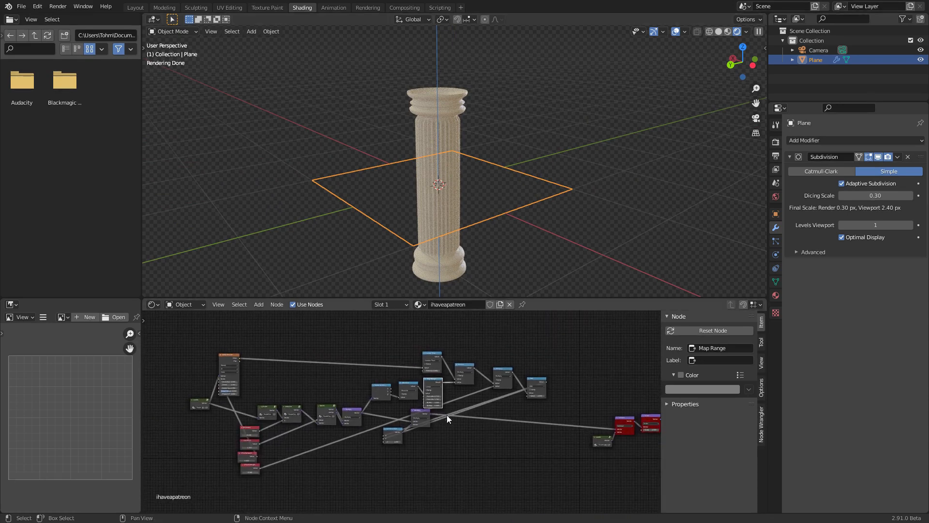
right_click_drag(368, 417, 366, 400, "shift")
key("g")
left_click(368, 406)
left_click_drag(540, 486, 370, 333)
key("ctrl+g")
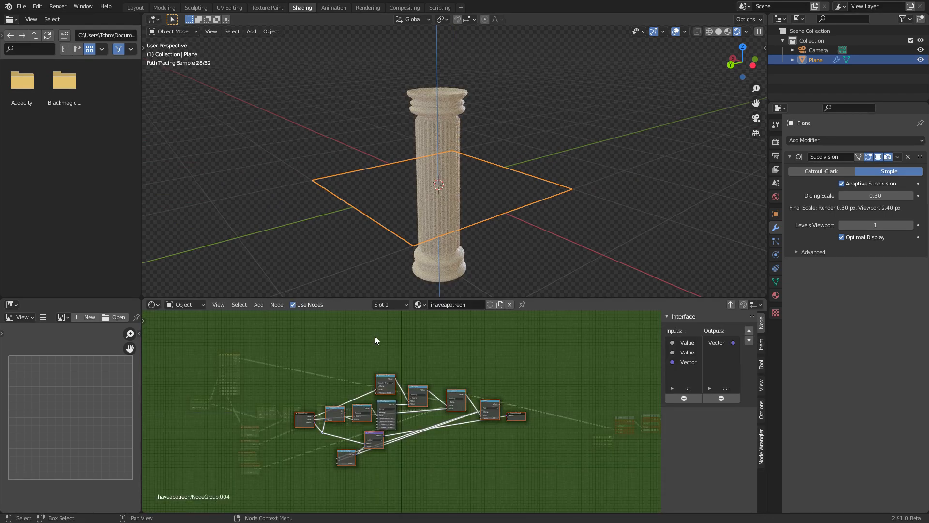
Exit the fluting group, place its node beside the vector Multiply node, and save the file
key("Tab")
scroll(456, 389, "up", 4)
left_click_drag(519, 383, 369, 405)
middle_click_drag(438, 407, 674, 433)
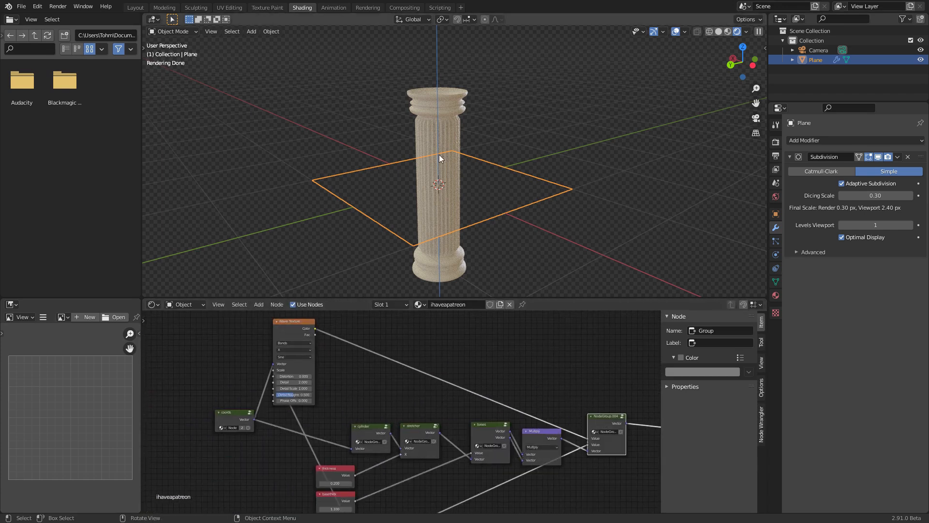
scroll(440, 155, "up", 3)
key("ctrl+s")
scroll(462, 165, "down", 2)
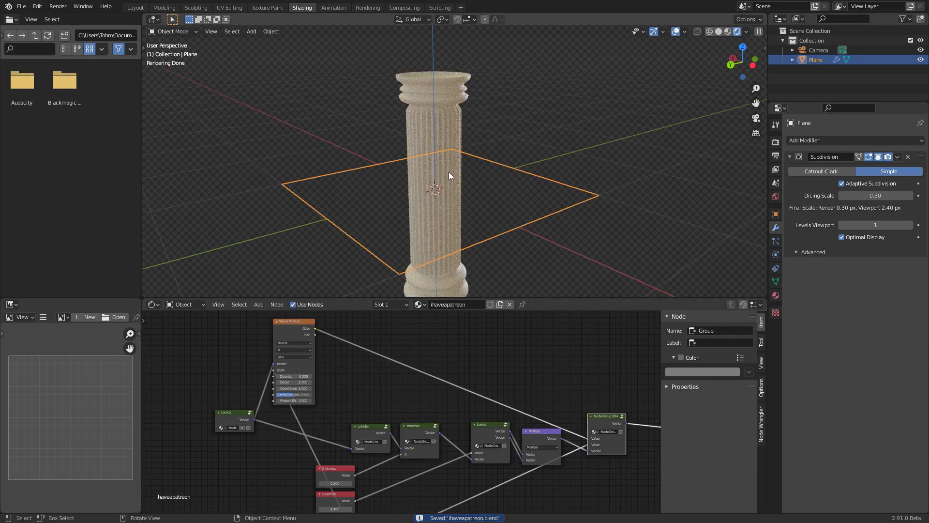
Test the displacement's Scale node by setting its factor to 0 and raising it, and return it to 1
middle_click_drag(518, 400, 456, 434)
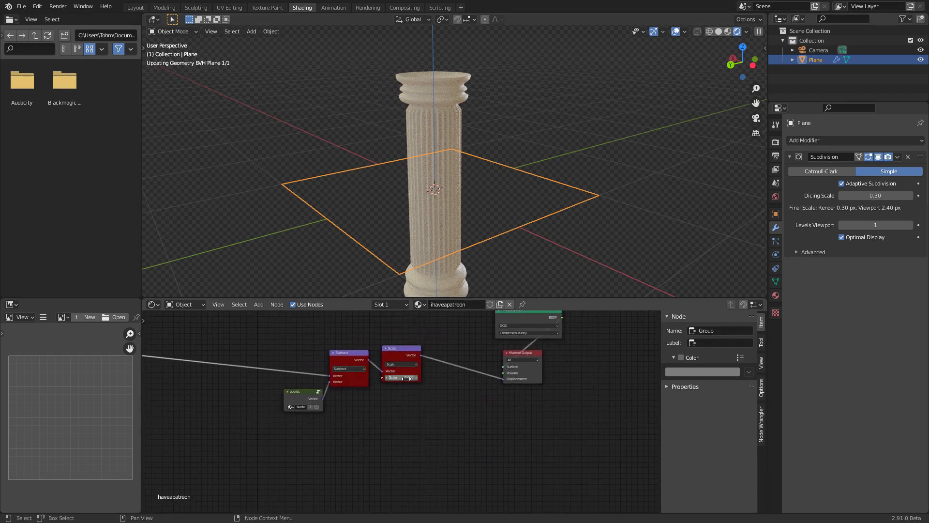
left_click(406, 378)
type("0")
key("Return")
left_click_drag(406, 378, 456, 378, "shift")
left_click(402, 378)
type("1")
key("Return")
Examine the fluted column's shaft, capital and open top up close and from several angles
scroll(402, 399, "down", 5)
middle_click_drag(151, 365, 327, 387)
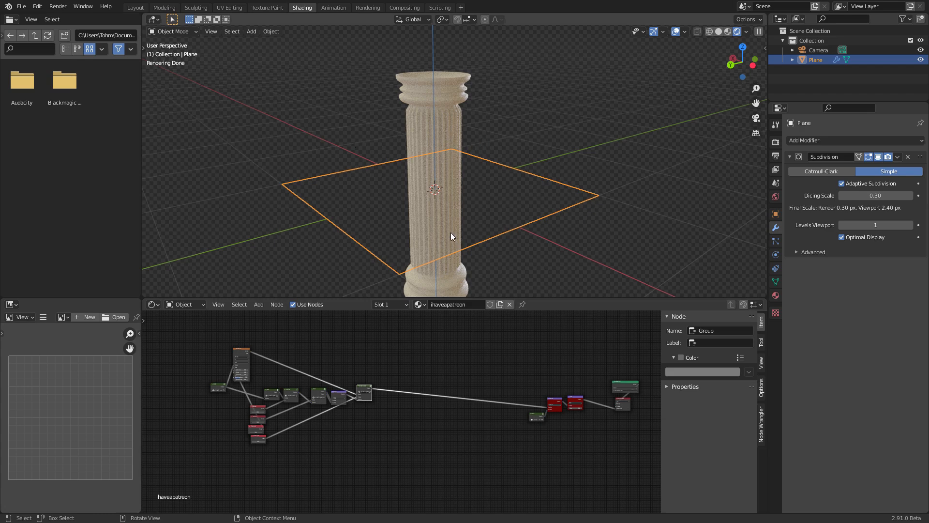
scroll(445, 119, "up", 3)
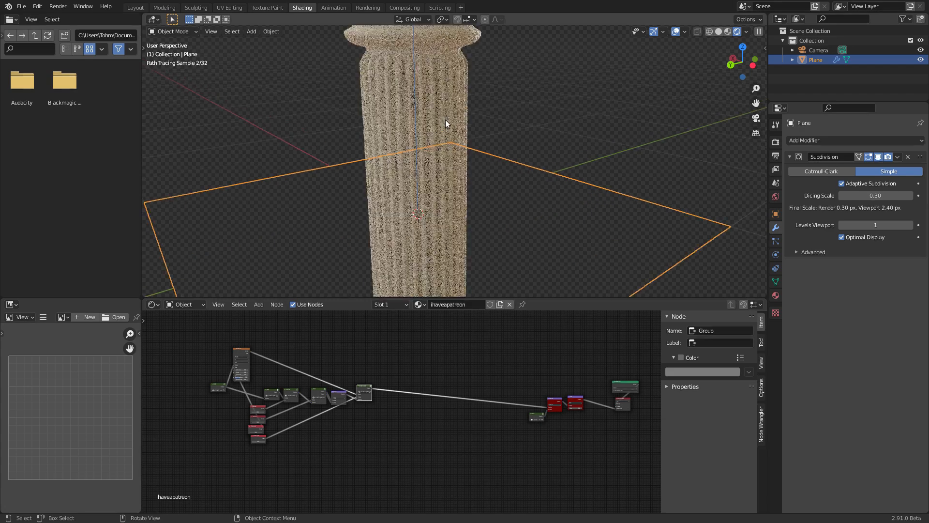
middle_click_drag(443, 109, 469, 219, "shift")
middle_click_drag(480, 179, 438, 187)
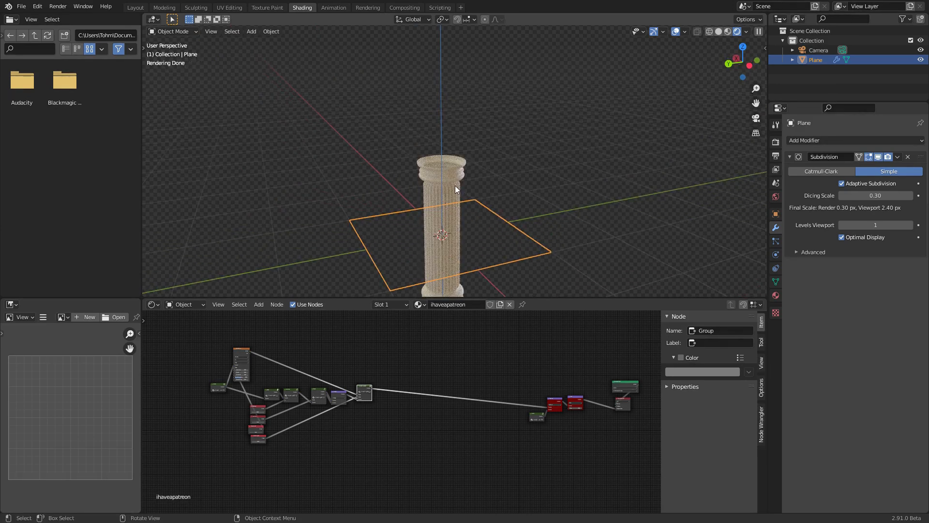
scroll(451, 181, "up", 8)
scroll(452, 183, "down", 10)
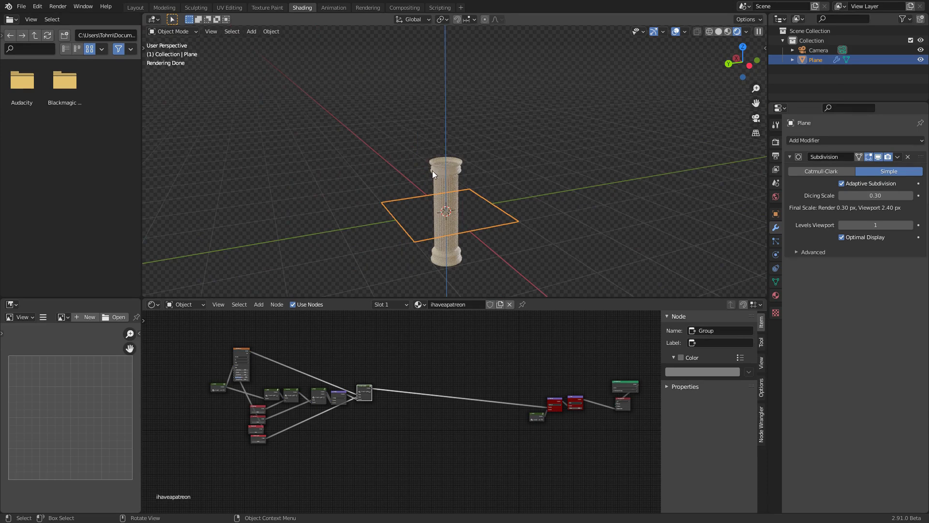
mouse_move(428, 249)
middle_mouse_down()
mouse_move(453, 170)
mouse_move(440, 259)
middle_mouse_up()
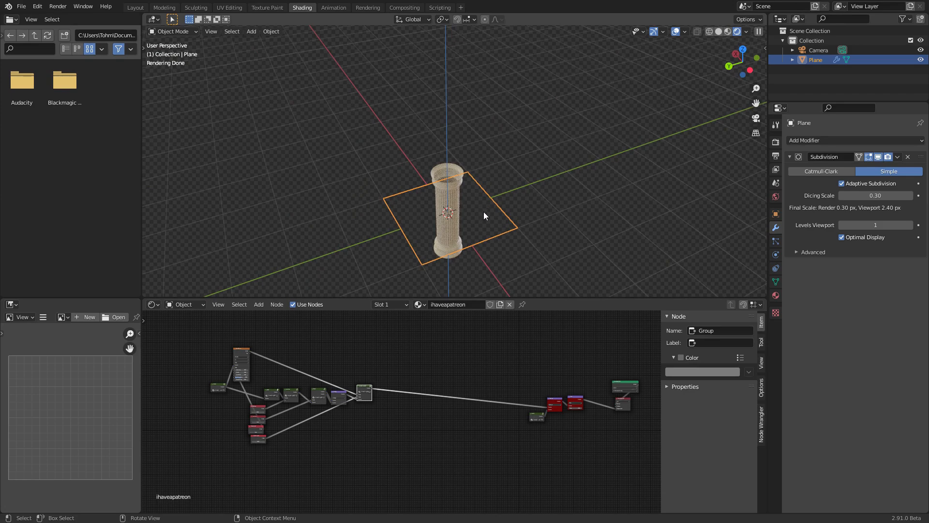
Save the file and move the column-shaping nodes up to the fluting group closer to the Subtract node
key("ctrl+s")
scroll(458, 170, "up", 5)
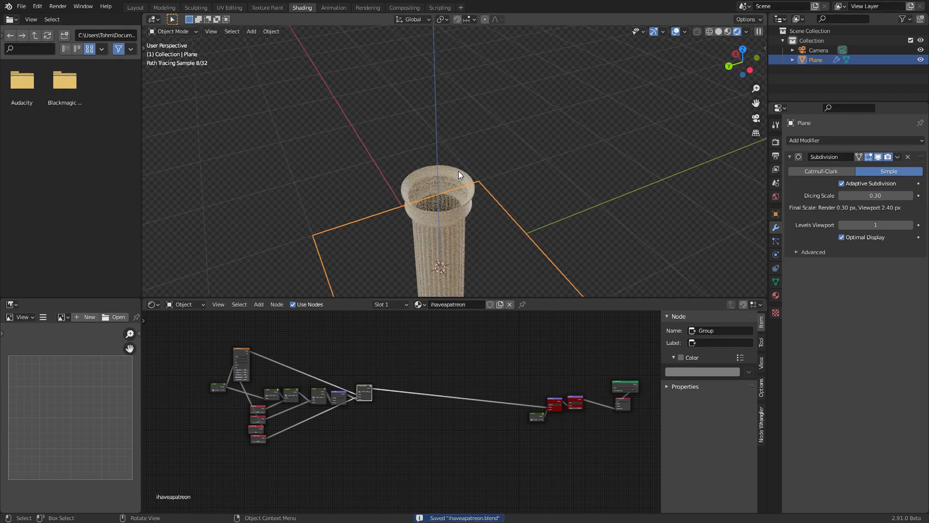
scroll(404, 361, "up", 9)
middle_click_drag(396, 383, 460, 368)
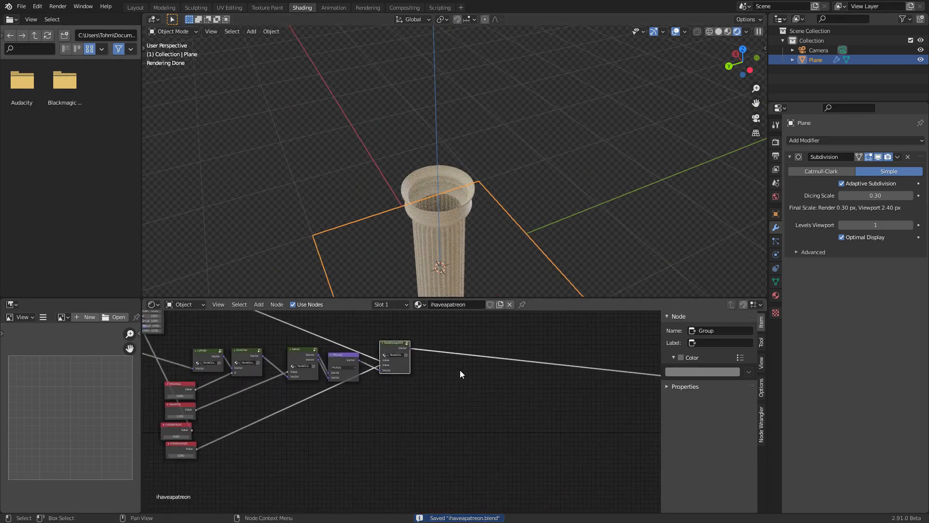
scroll(460, 368, "down", 6)
left_click_drag(424, 444, 186, 309)
key("g")
left_click(520, 396)
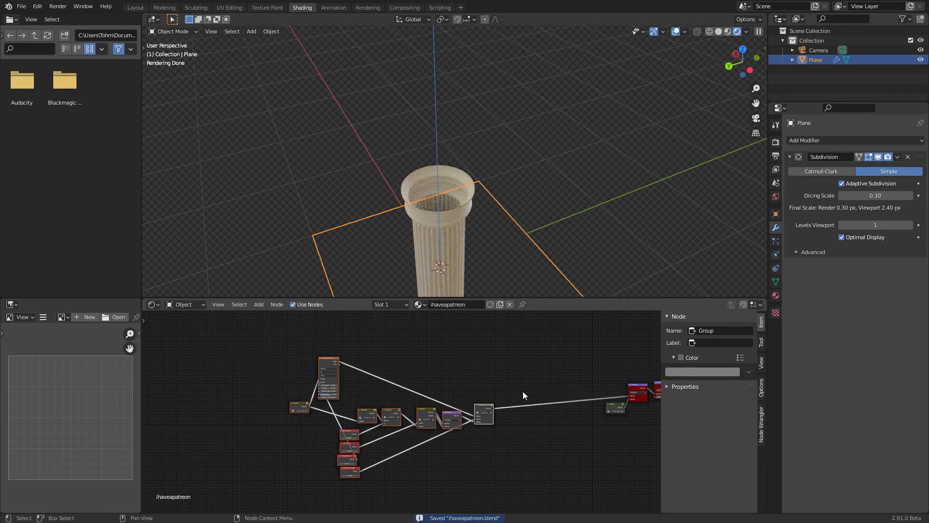
scroll(466, 231, "up", 4)
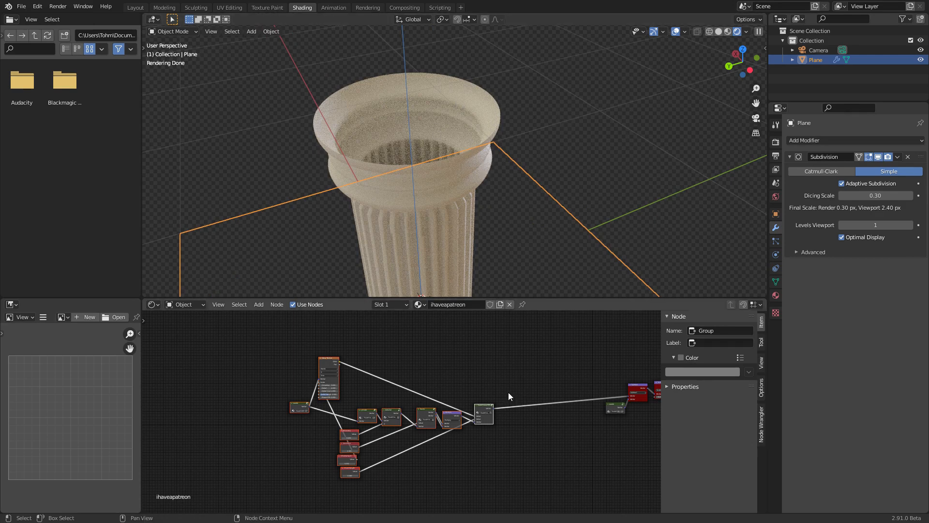
Add a Separate XYZ node just after and above the fluting group
scroll(513, 399, "up", 4)
middle_click_drag(516, 402, 298, 385)
scroll(298, 383, "up", 3)
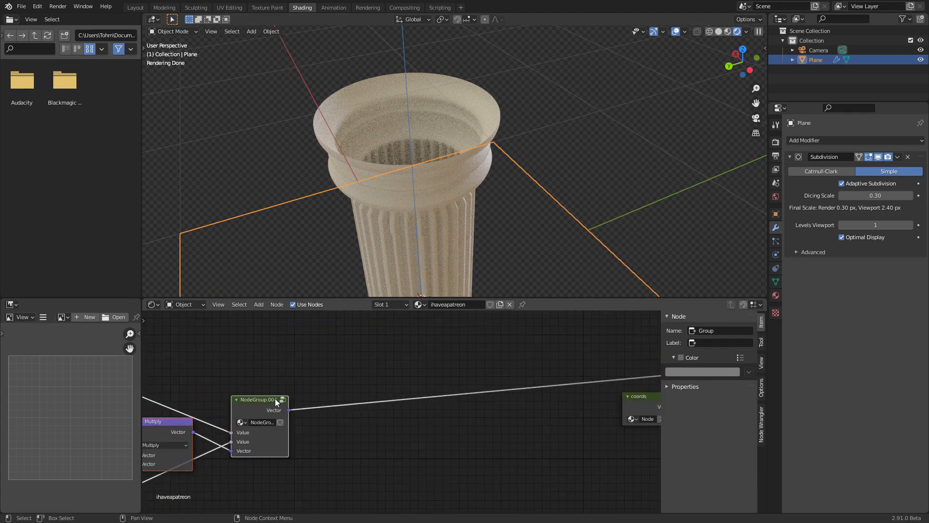
key("shift+a")
left_click(330, 356)
type("se")
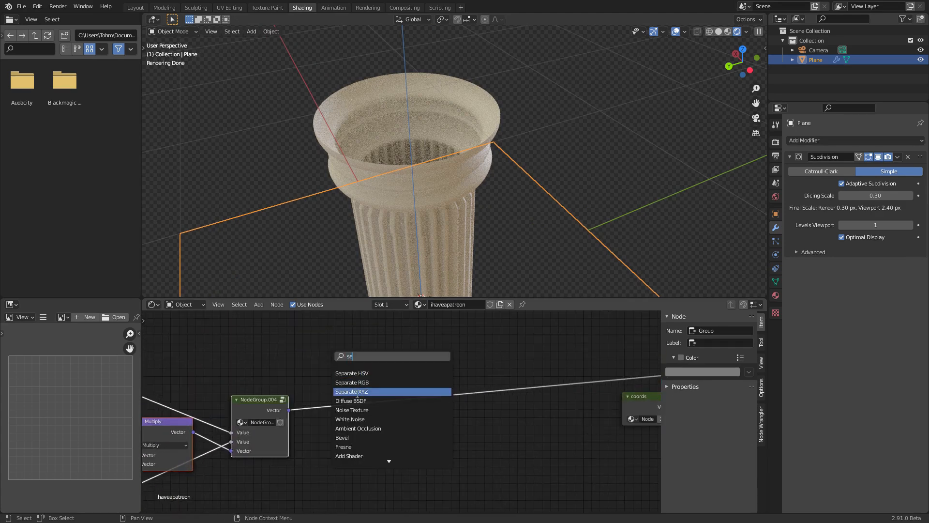
left_click(357, 393)
left_click(330, 358)
Connect the fluting group's Vector output to Separate XYZ and preview its Z output in the back orthographic view
right_click_drag(263, 414, 352, 334, "alt")
left_click(352, 335, "ctrl+shift")
left_click(352, 335, "ctrl+shift")
left_click(351, 334, "ctrl+shift")
scroll(437, 254, "down", 1)
left_click(730, 66)
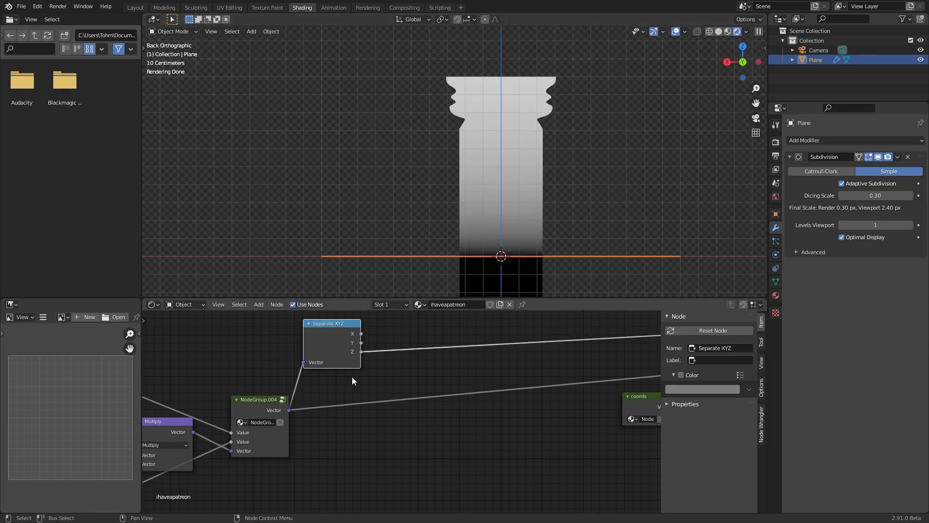
Add a Map Range node after Separate XYZ on the link from its Z output
middle_click_drag(385, 352, 320, 399)
key("shift+a")
type("r")
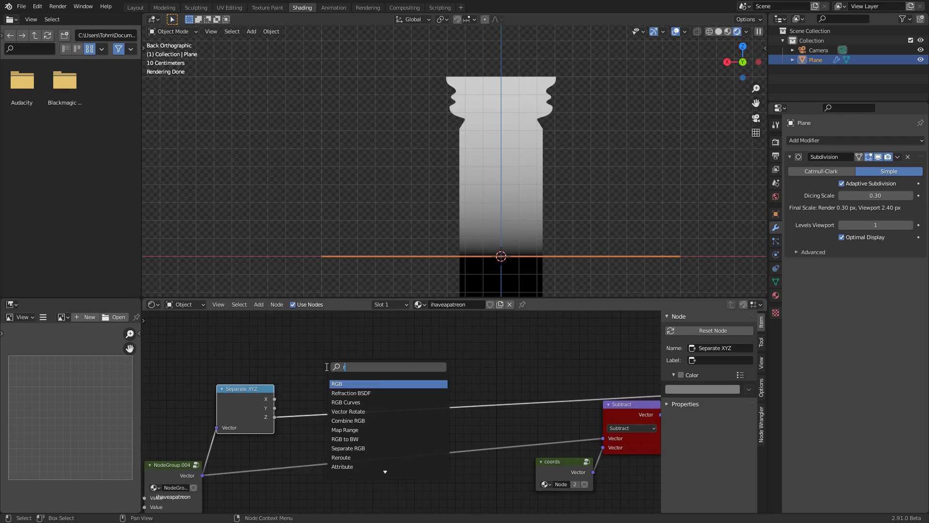
type("ange")
key("Return")
left_click(332, 347)
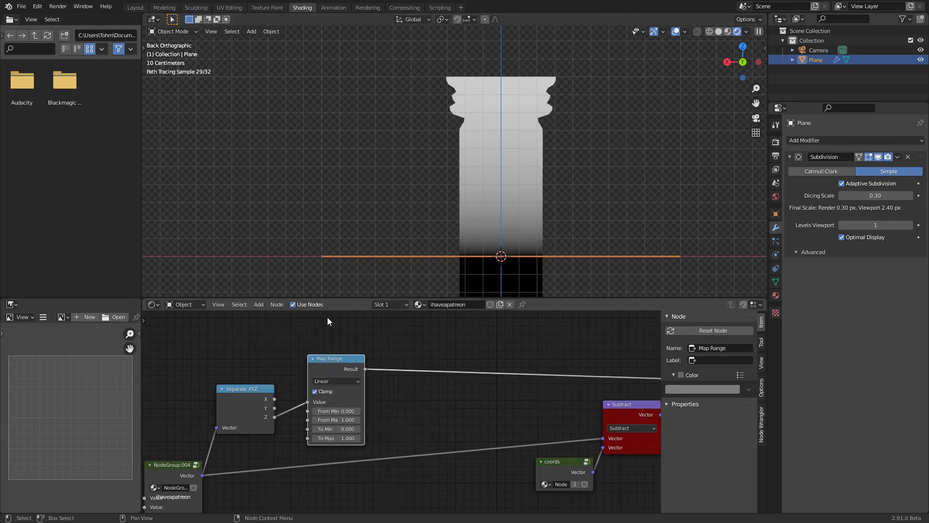
Set the Map Range node's From Min to 0.995, save the file, and shift the node slightly
left_click(337, 411)
type("0.5")
key("Return")
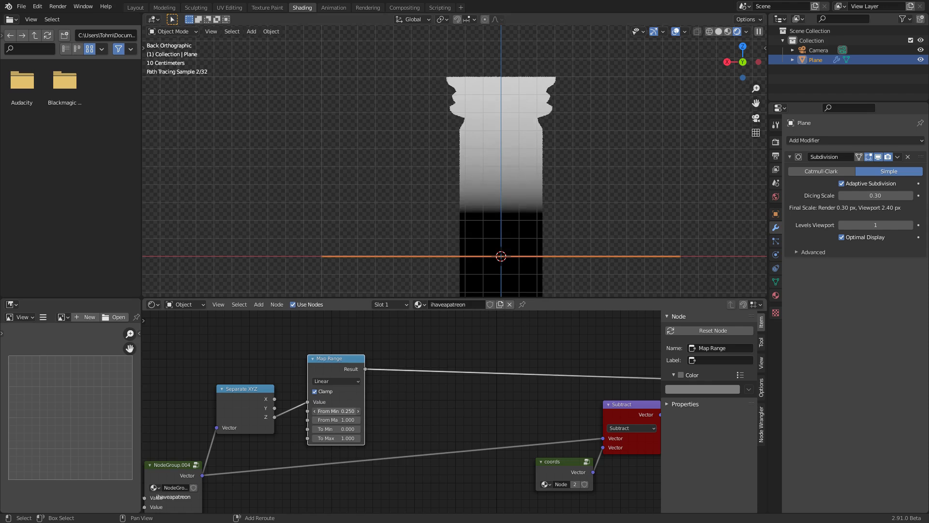
left_click_drag(337, 411, 361, 410)
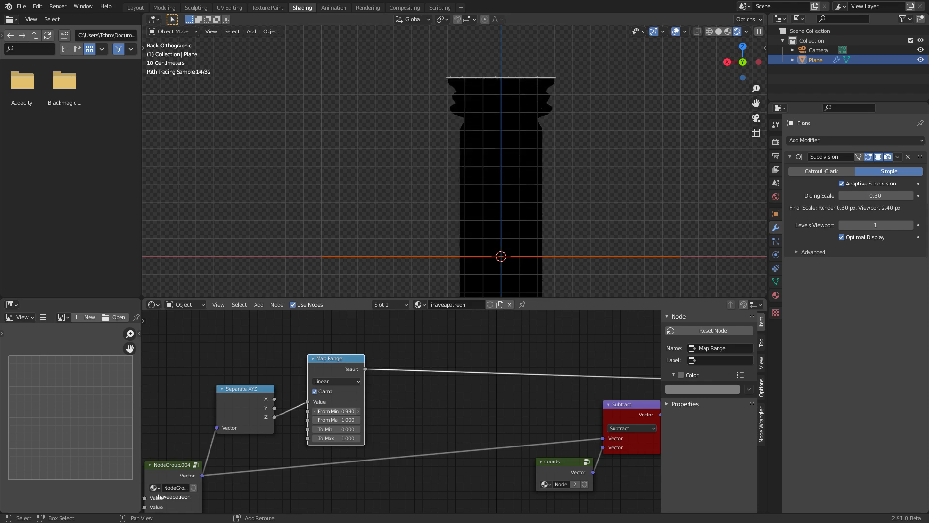
left_click(334, 411)
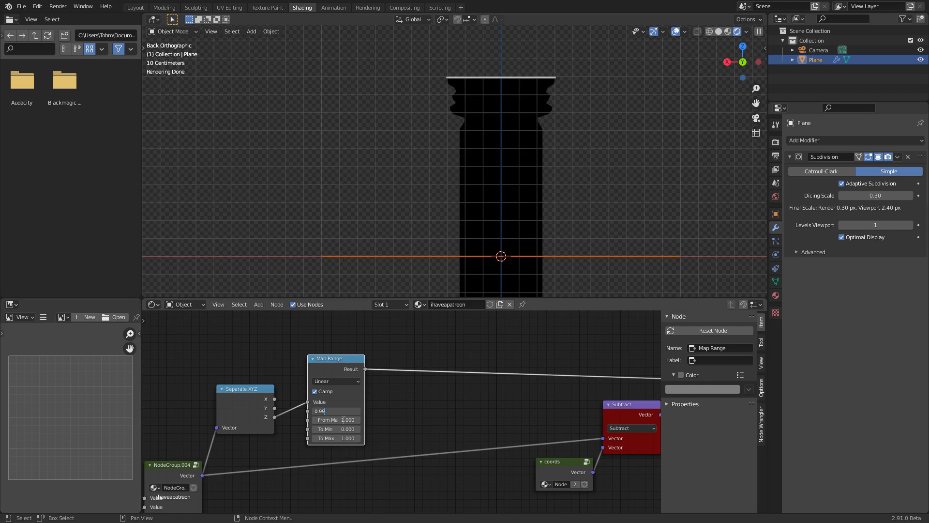
type("5")
key("Return")
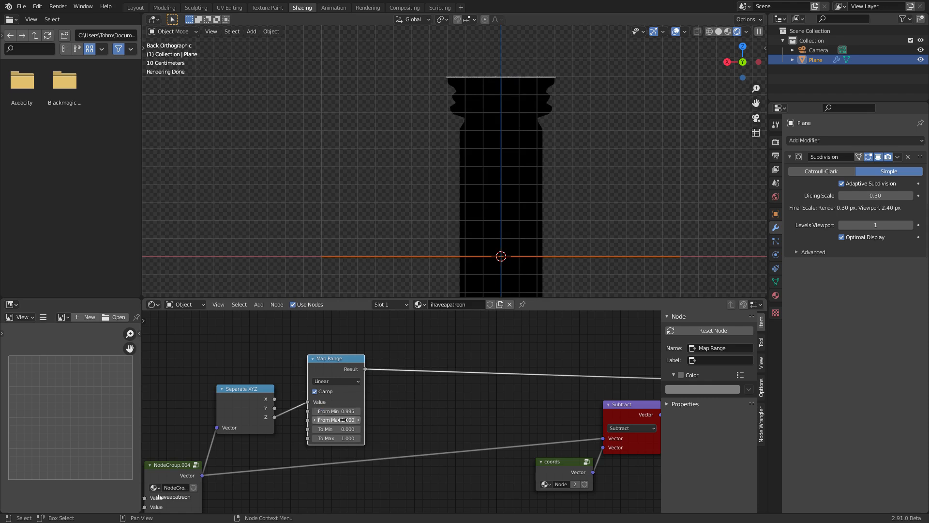
key("ctrl+s")
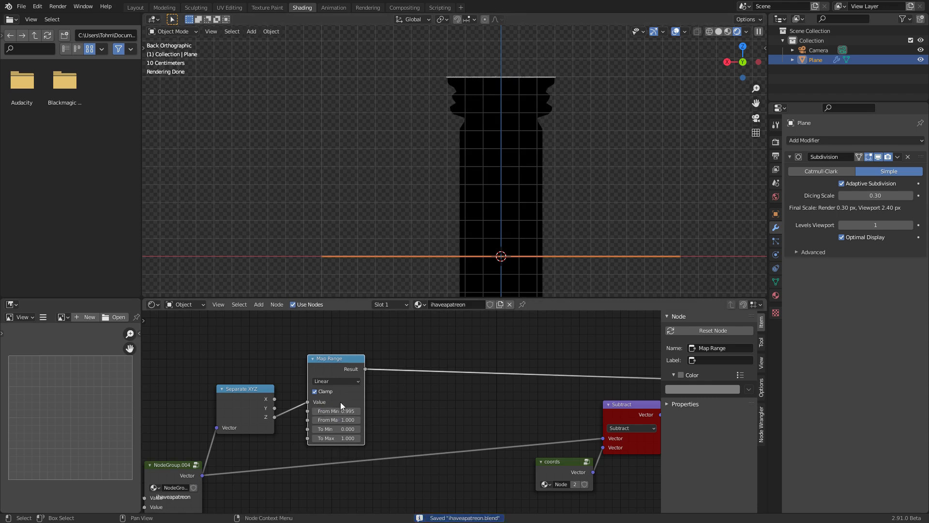
left_click_drag(339, 356, 334, 351)
key("shift+a")
left_click(378, 345)
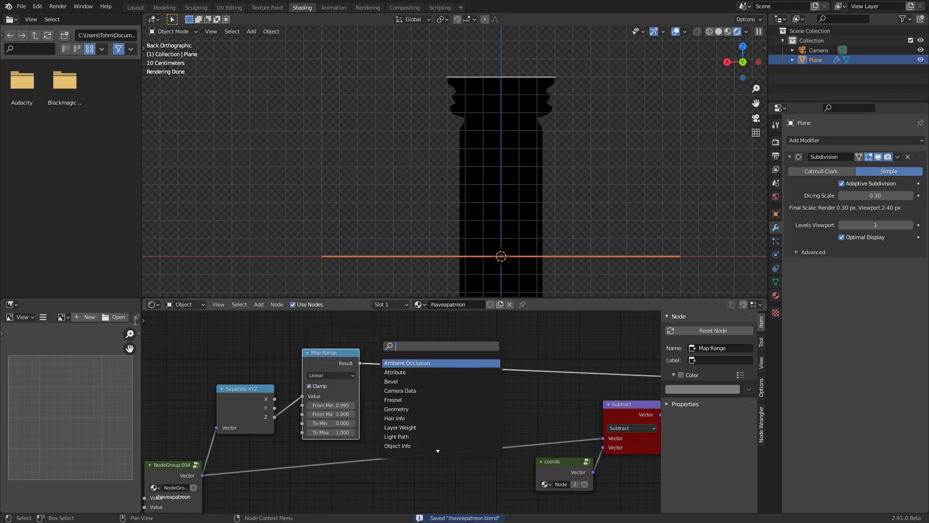
key("Escape")
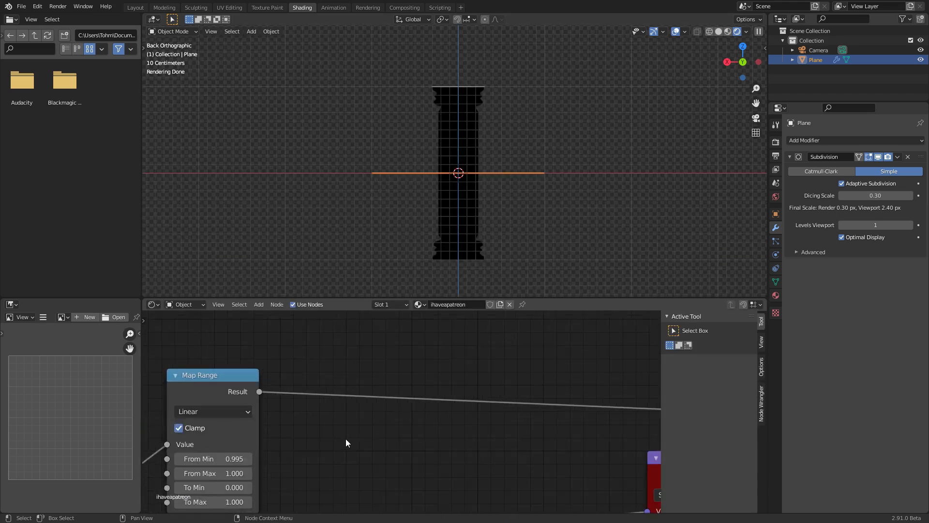
Invert the Map Range output by setting To Min to 1 and To Max to 0
middle_click_drag(346, 439, 389, 390)
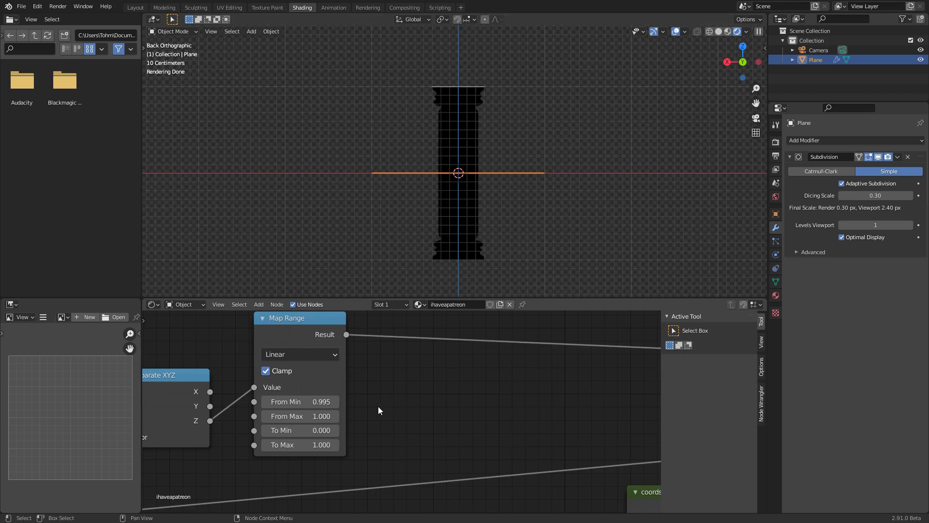
left_click(322, 430)
type("1")
key("Tab")
type("0")
key("Return")
Examine the mask at the capital's upper edge up close and from above, and save the file
scroll(490, 112, "up", 8)
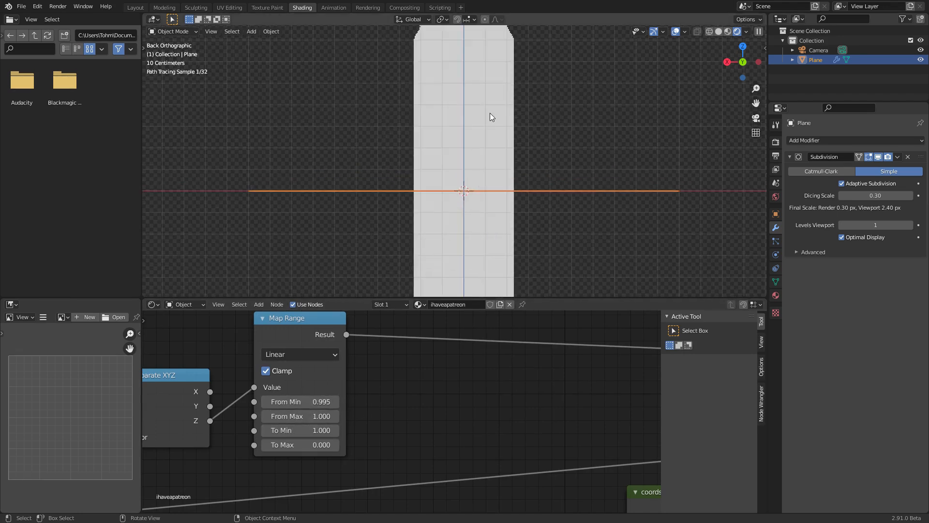
scroll(423, 214, "down", 2)
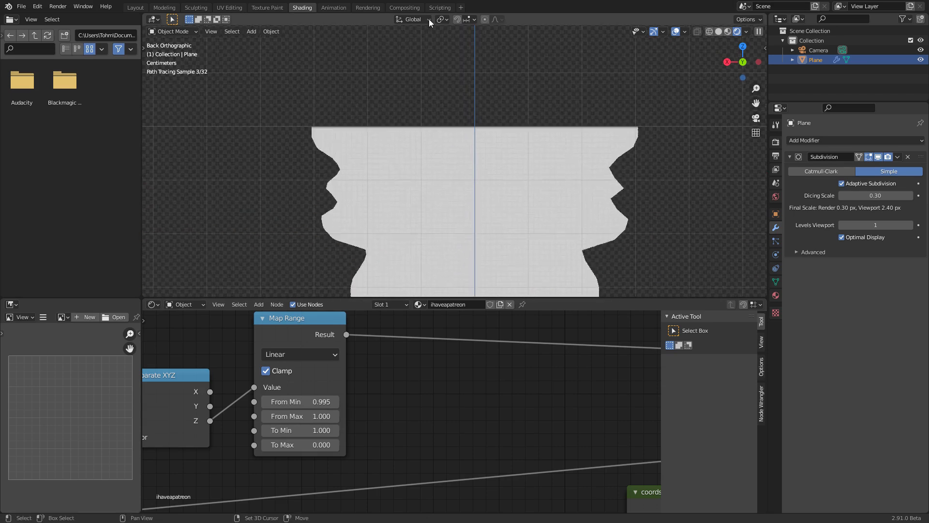
scroll(419, 136, "up", 5)
middle_click_drag(427, 109, 564, 170, "shift")
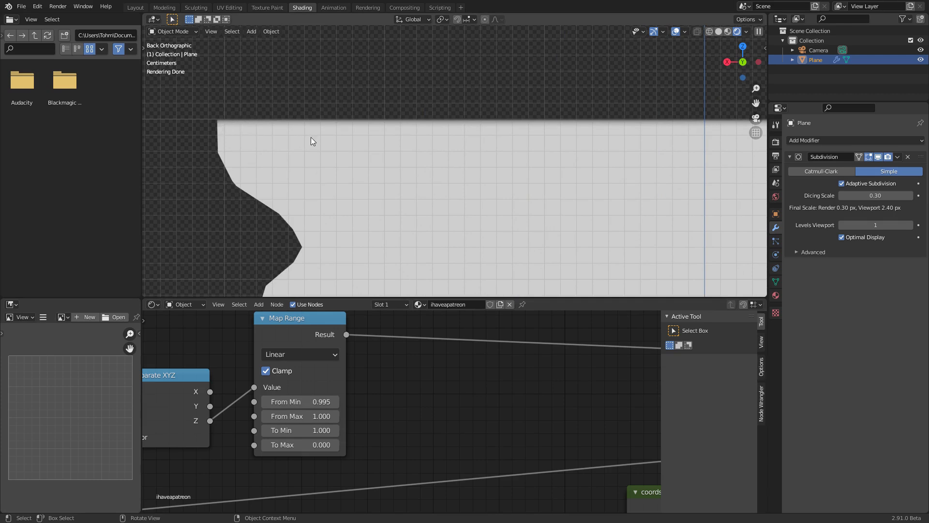
scroll(408, 191, "down", 5)
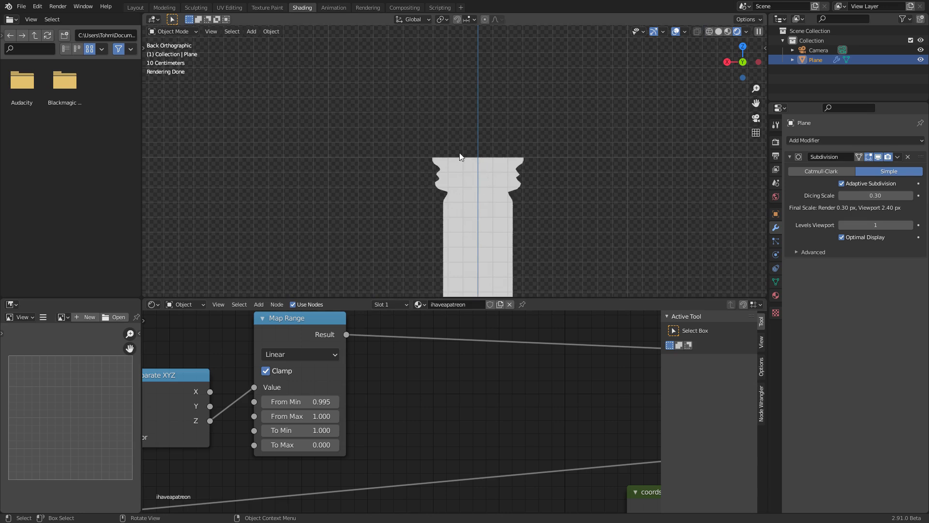
scroll(291, 365, "up", 1)
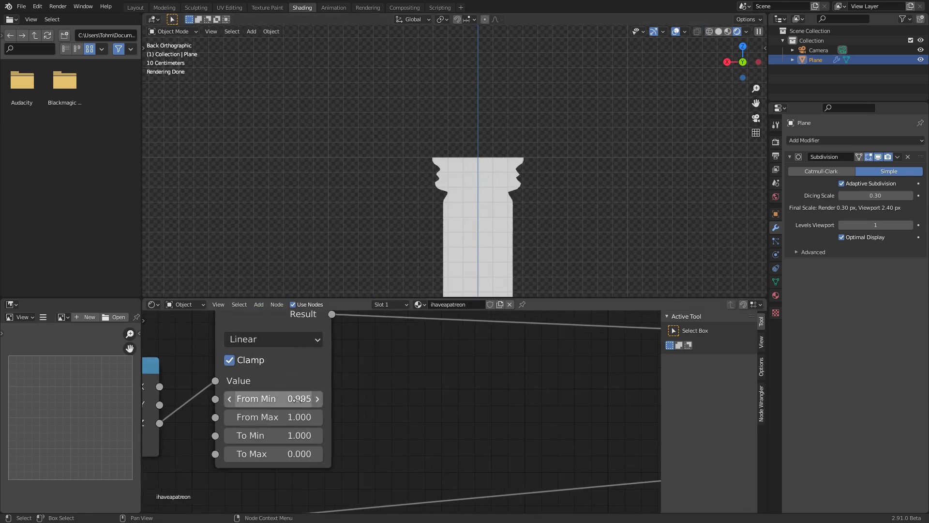
middle_click_drag(431, 384, 429, 407)
middle_click_drag(488, 135, 487, 162)
key("ctrl+s")
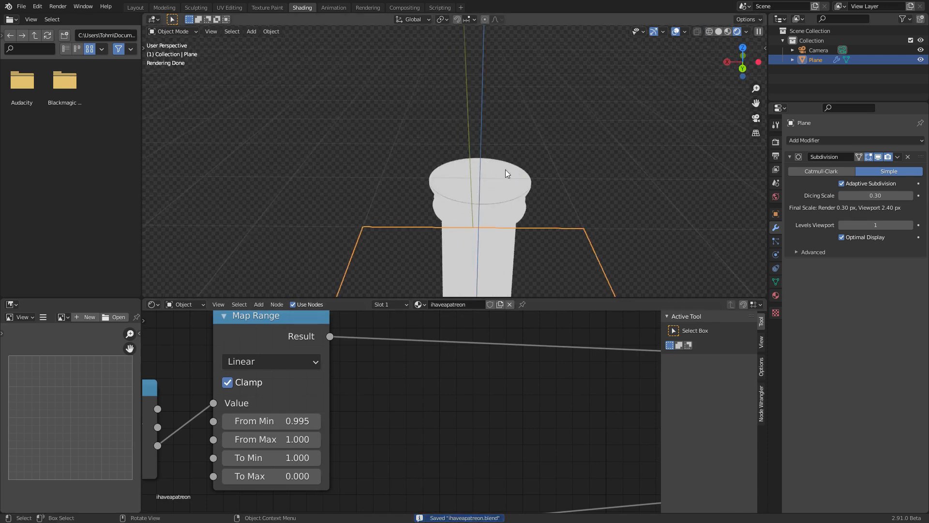
scroll(489, 373, "down", 1)
scroll(488, 377, "down", 12)
middle_click_drag(526, 400, 479, 381)
key("shift+a")
left_click(210, 349)
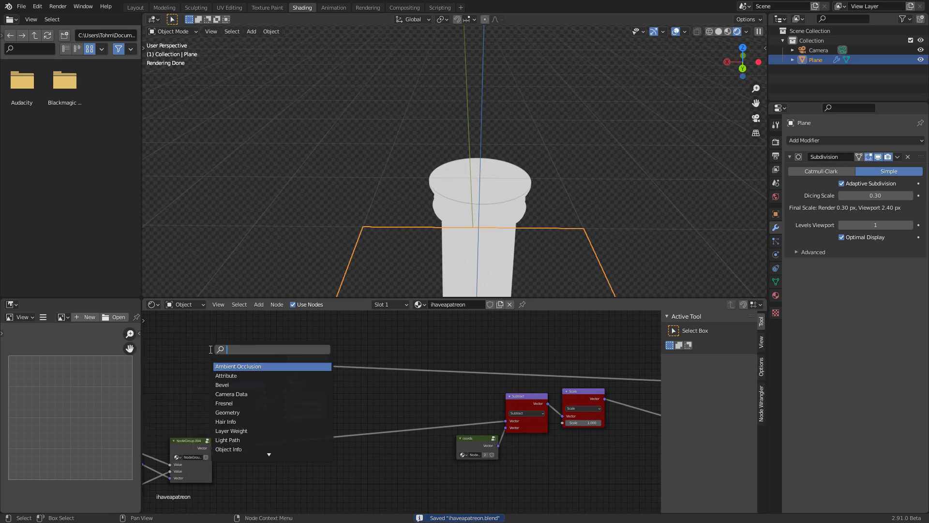
type("m")
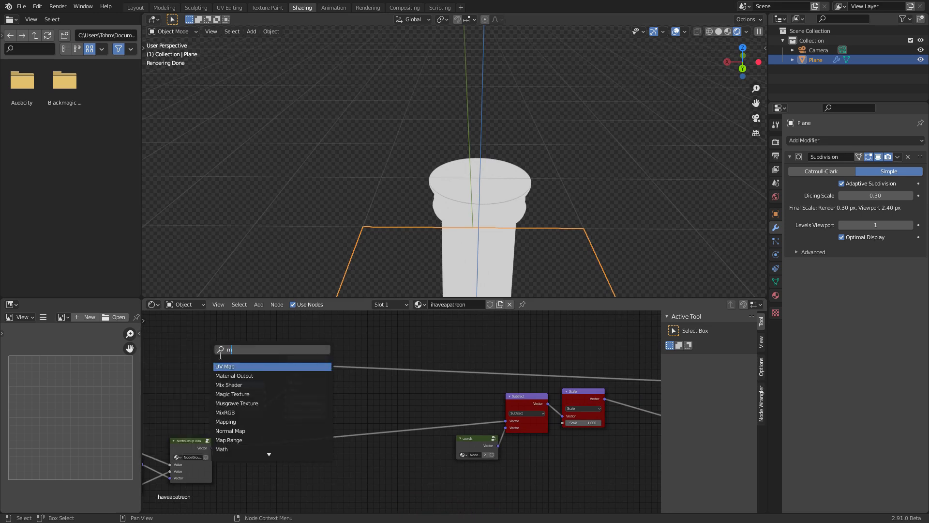
key("Escape")
Insert a Vector Math node set to Multiply between the fluting group and the Subtract node
key("shift+a")
left_click(297, 343)
type("vect")
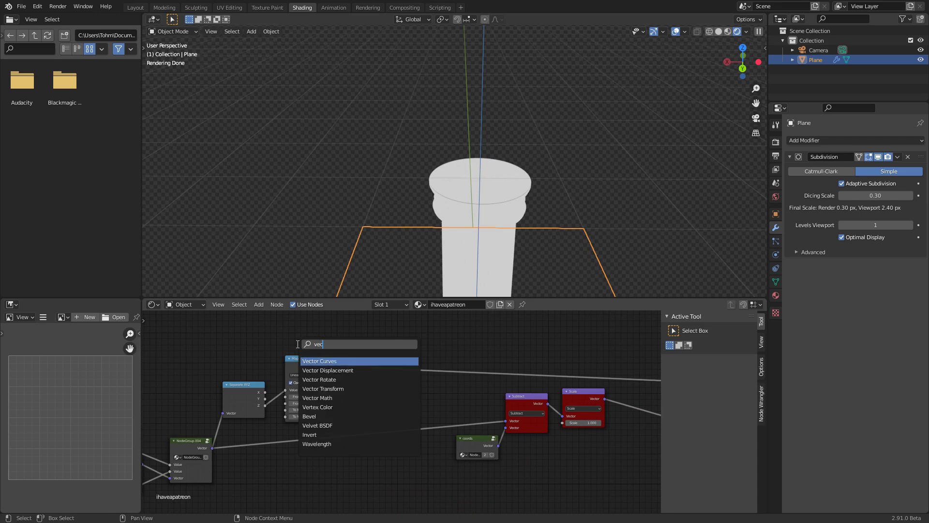
left_click(328, 398)
left_click(370, 458)
scroll(355, 427, "up", 4)
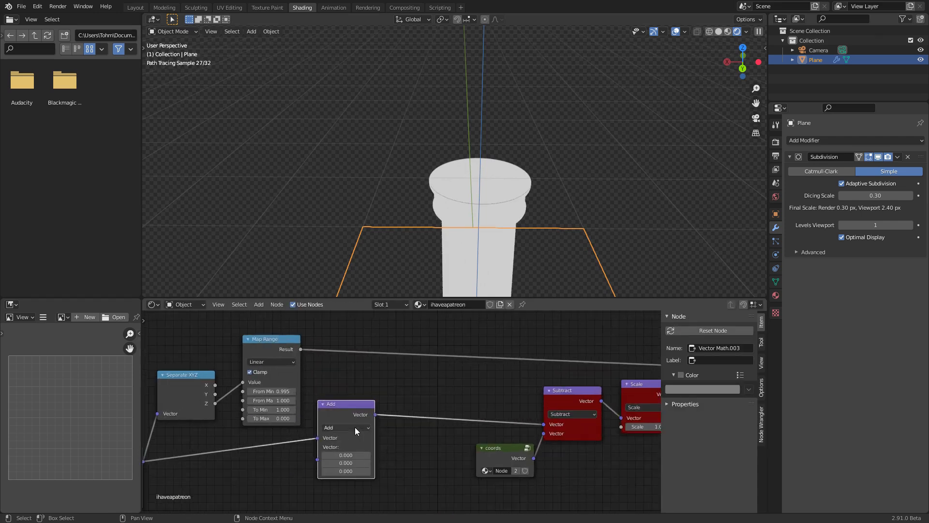
left_click(353, 433)
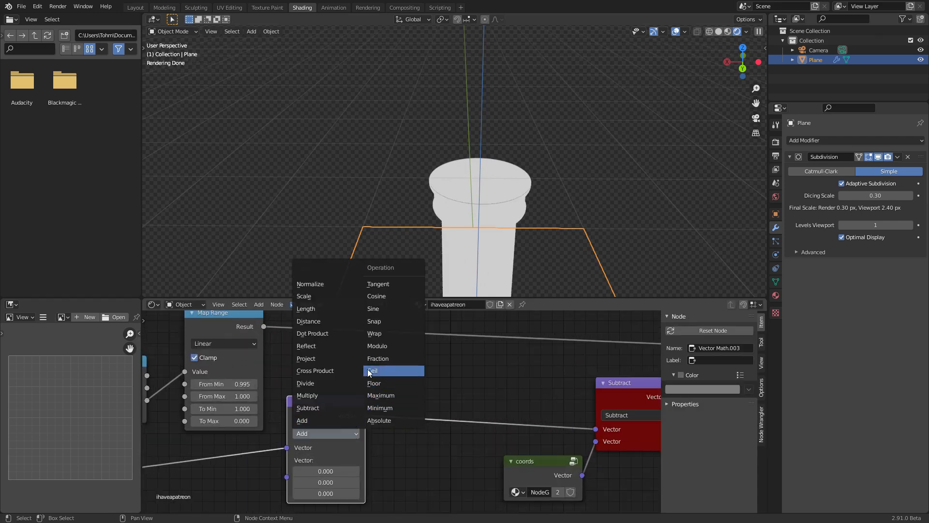
left_click(308, 394)
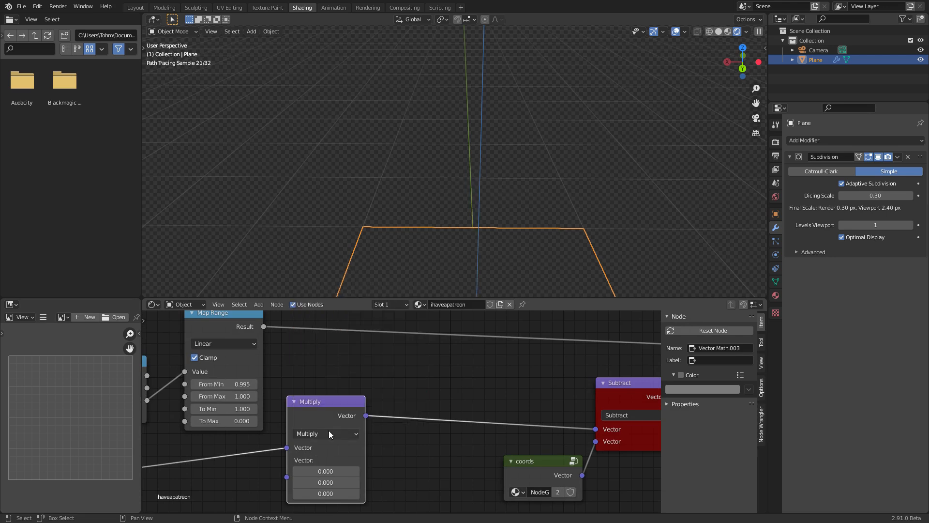
Add a Combine XYZ node below Map Range that feeds the second Vector input of the new Multiply node
key("shift+a")
left_click(322, 362)
type("comb")
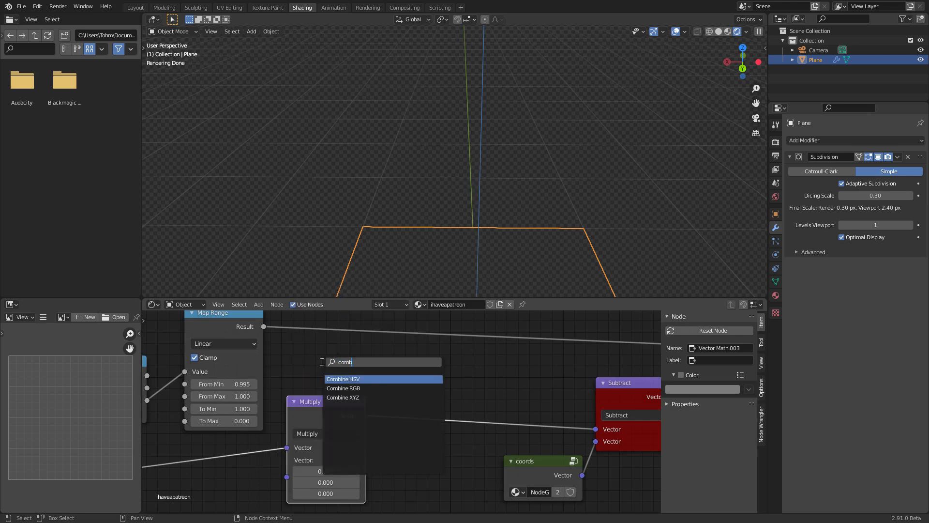
key("Down")
key("Down")
key("Return")
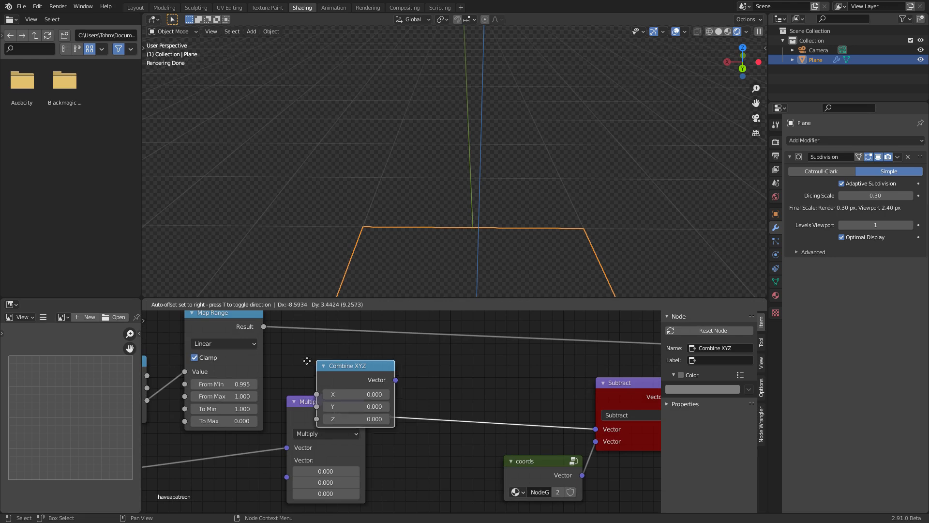
left_click(292, 423)
scroll(326, 417, "down", 2)
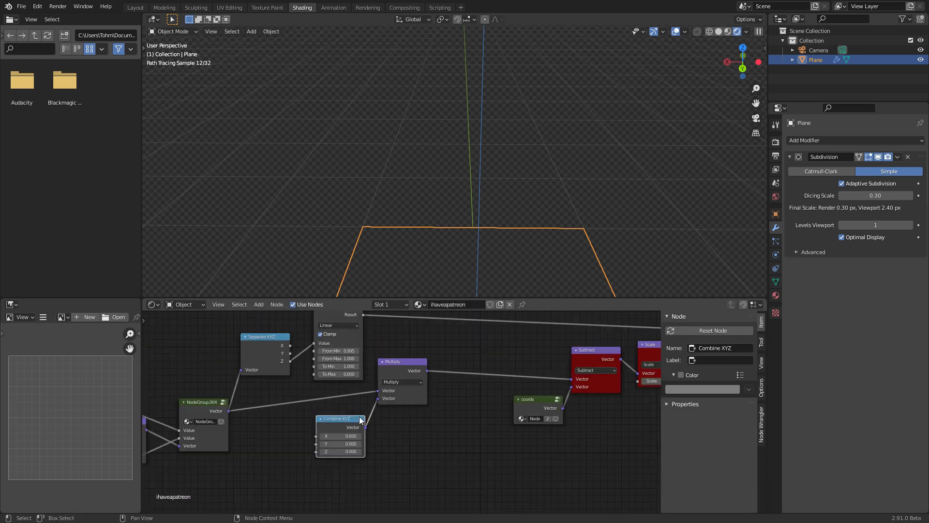
Set Combine XYZ's Z to 1 and connect the Map Range Result to its X and Y inputs
left_click(329, 452)
type("1")
key("Return")
scroll(403, 417, "down", 2)
left_click_drag(375, 346, 344, 428)
left_click_drag(375, 346, 343, 433)
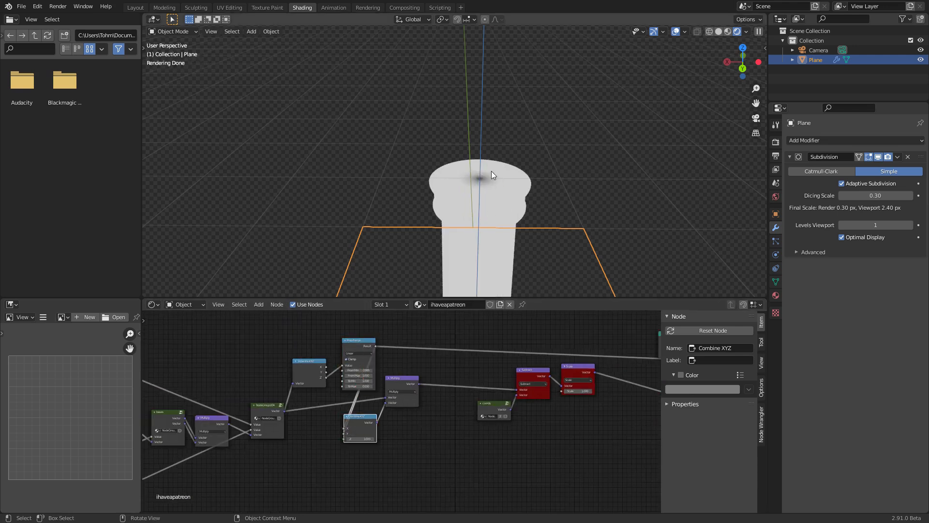
Restore the Principled BSDF as the output surface, inspect the column's capped top, and save the file
middle_click_drag(644, 334, 353, 394)
left_click(392, 391, "ctrl+shift")
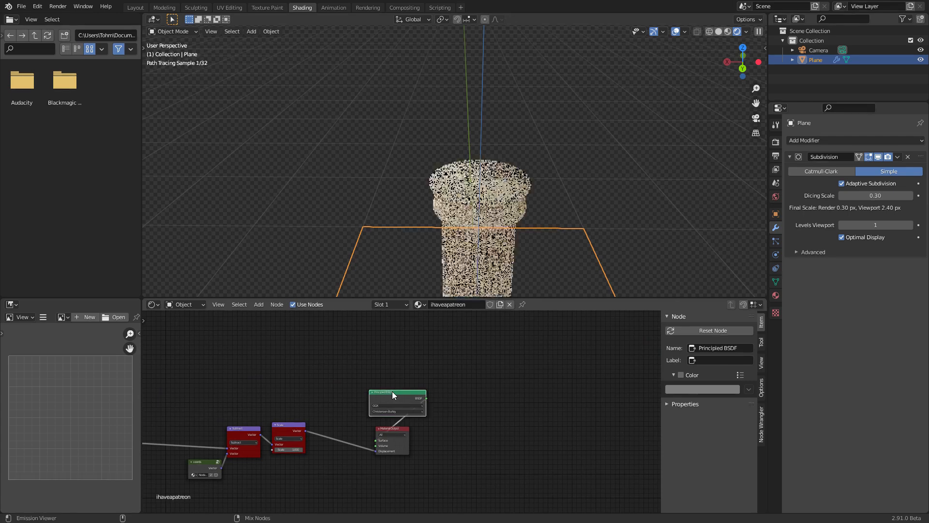
scroll(548, 176, "up", 3)
scroll(511, 173, "down", 6)
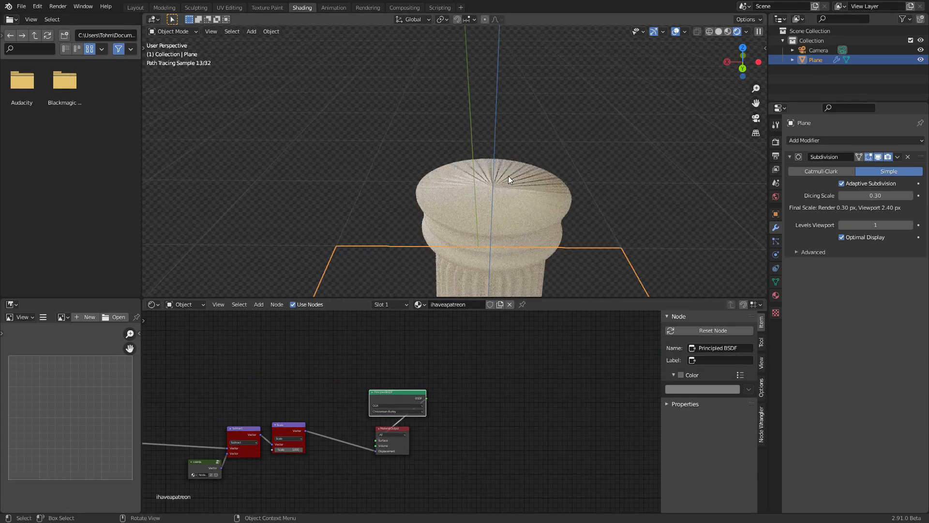
middle_click_drag(490, 214, 501, 135, "shift")
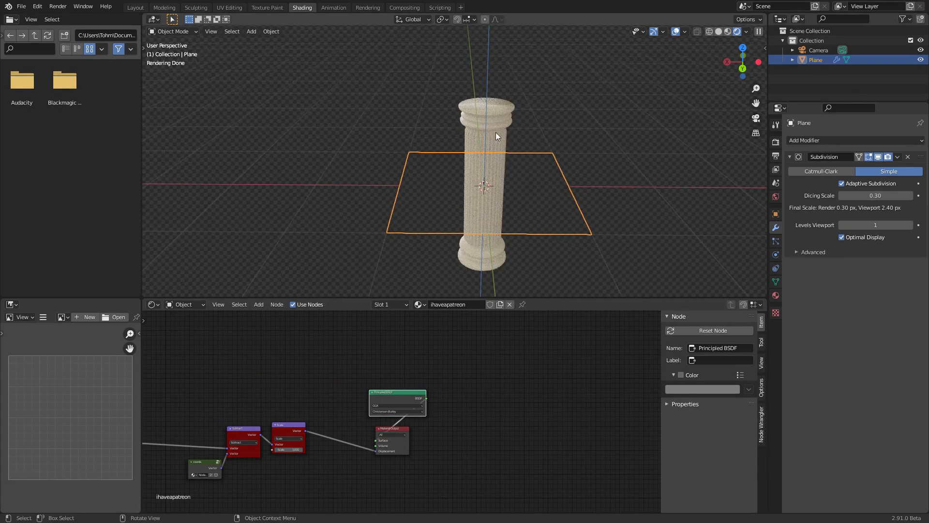
scroll(489, 97, "up", 5)
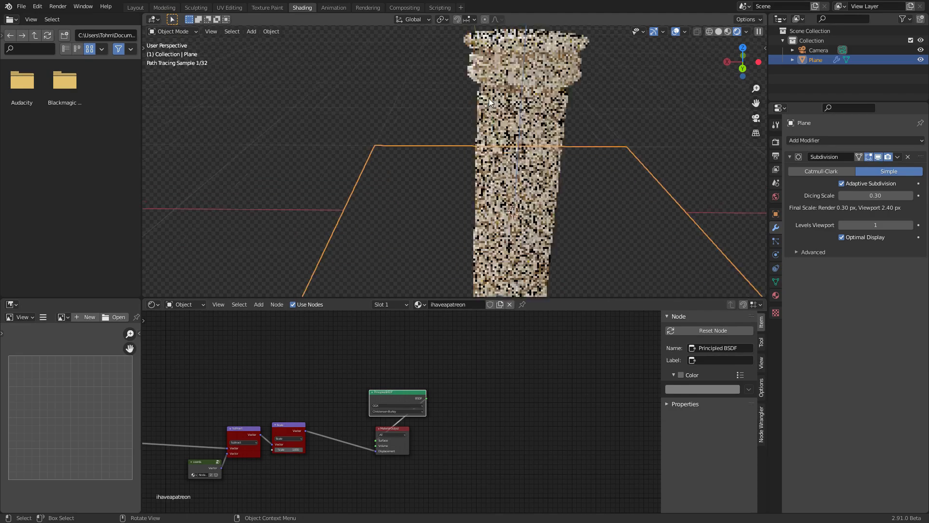
middle_click_drag(494, 95, 427, 140, "shift")
scroll(427, 136, "up", 4)
middle_click_drag(442, 92, 449, 178, "shift")
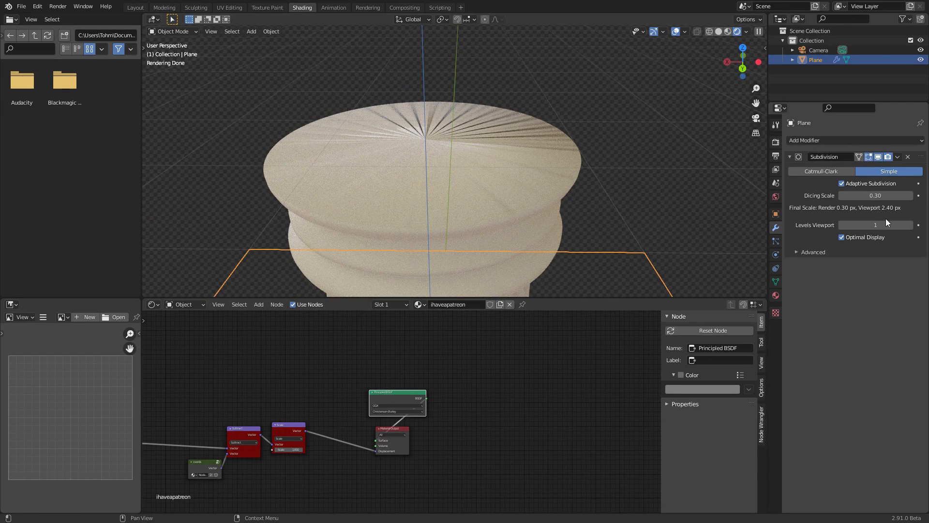
key("ctrl+s")
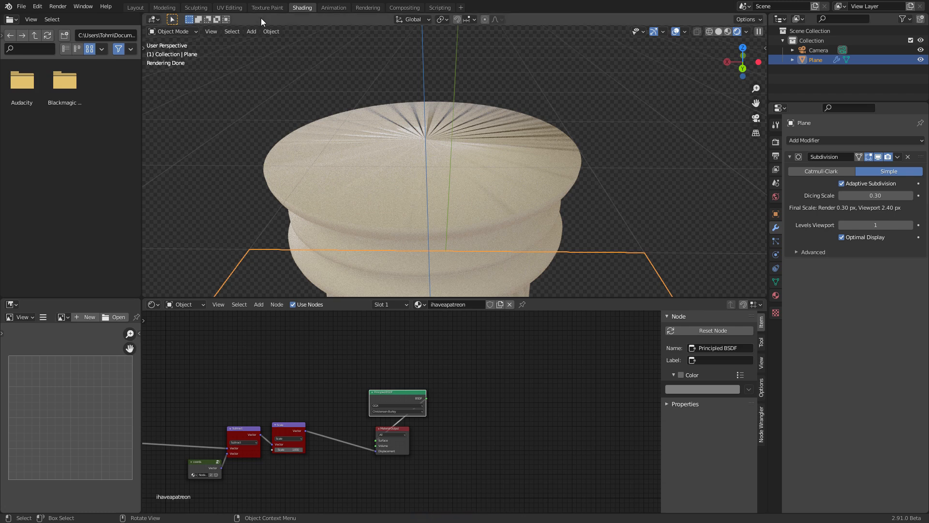
Try a Dicing Scale of 0.20 on the Subdivision modifier and undo it
left_click(889, 195)
type(".2")
key("Return")
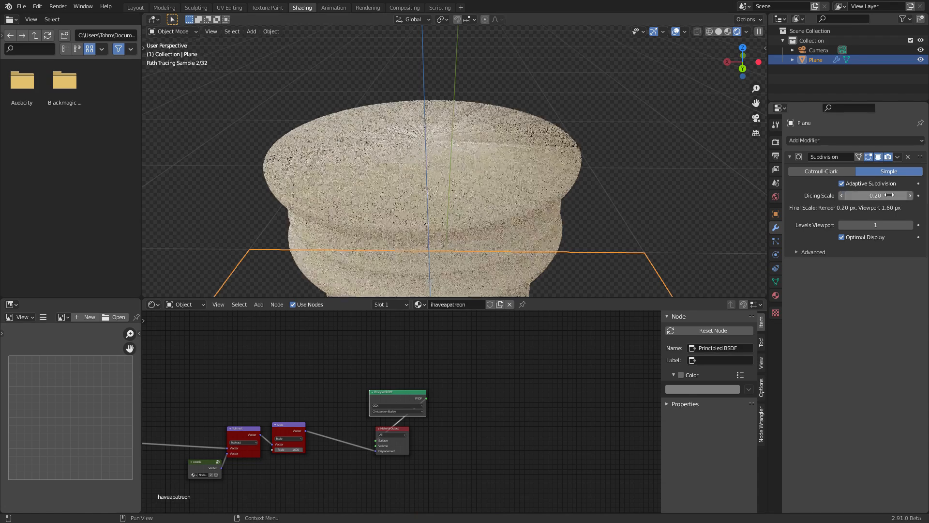
key("ctrl+z")
Go back to the Separate XYZ and Map Range nodes and save the file
scroll(416, 382, "up", 4)
middle_click_drag(186, 387, 416, 390)
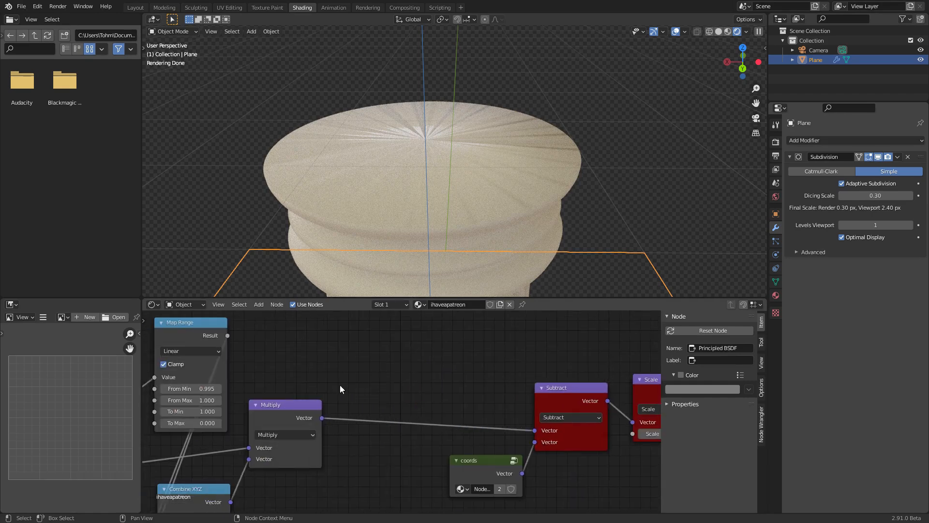
middle_click_drag(259, 364, 424, 387)
key("ctrl+s")
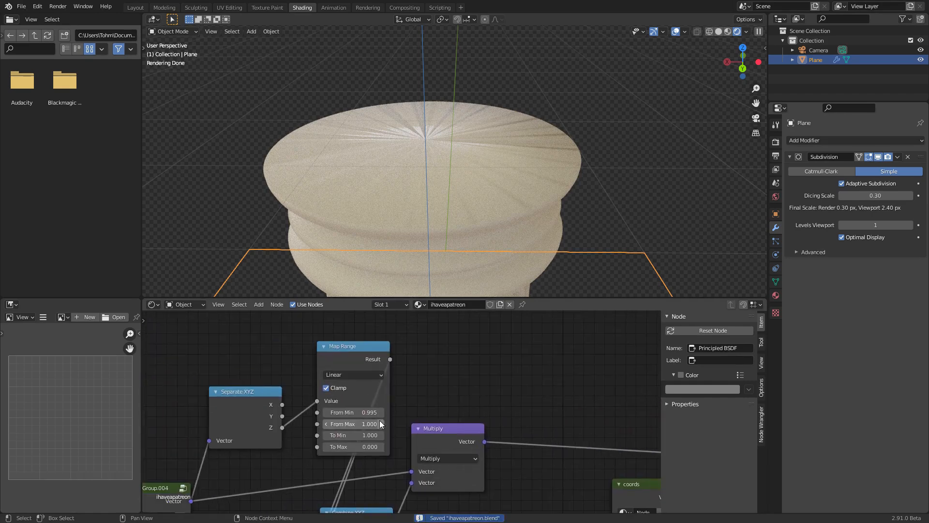
Set the Map Range's From Min to 0.99
left_click(376, 413)
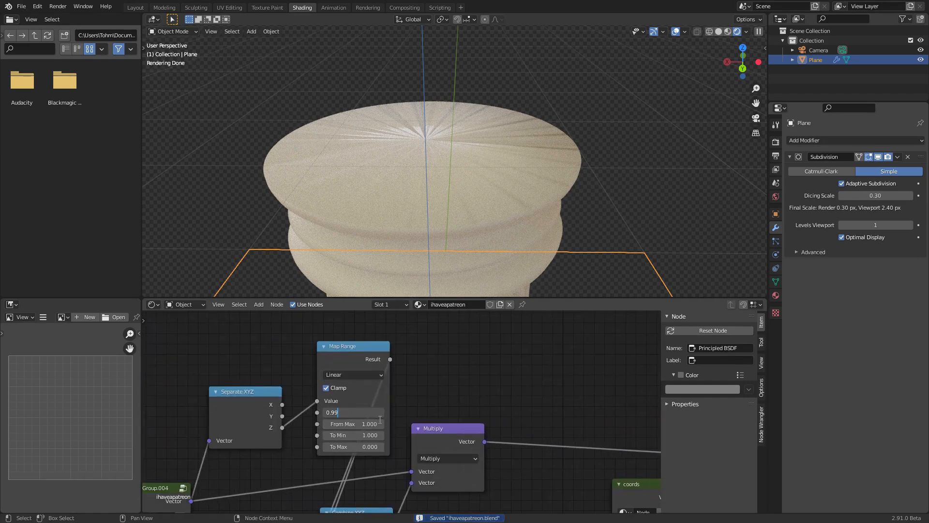
key("Return")
Try a From Min of 0.97 on the Map Range, check the column's top, and undo it
left_click(368, 412)
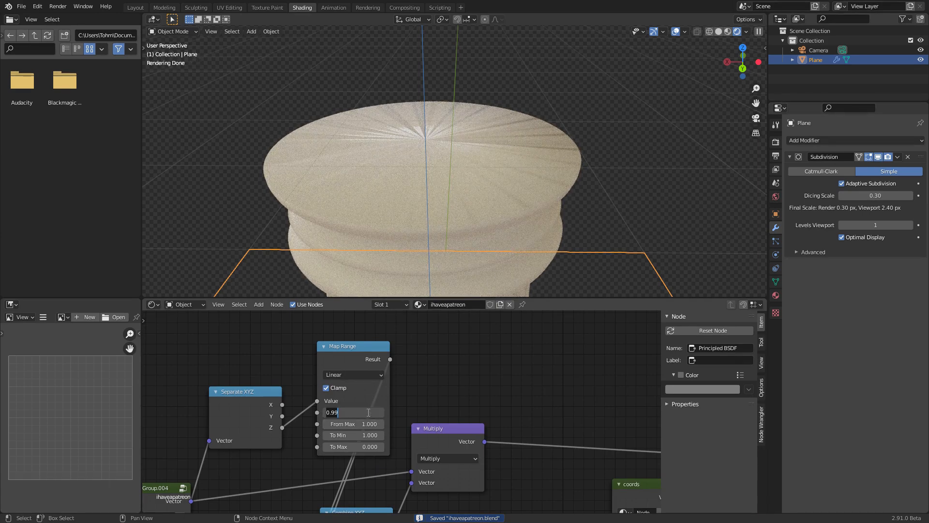
key("BackSpace")
type("7")
key("Return")
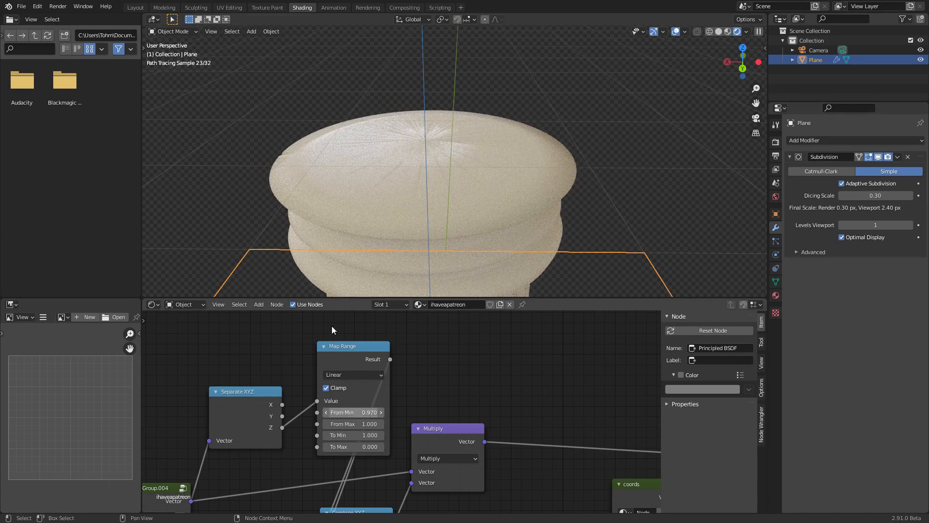
scroll(387, 173, "down", 5)
middle_click_drag(393, 180, 420, 163)
key("ctrl+z")
scroll(434, 161, "up", 4)
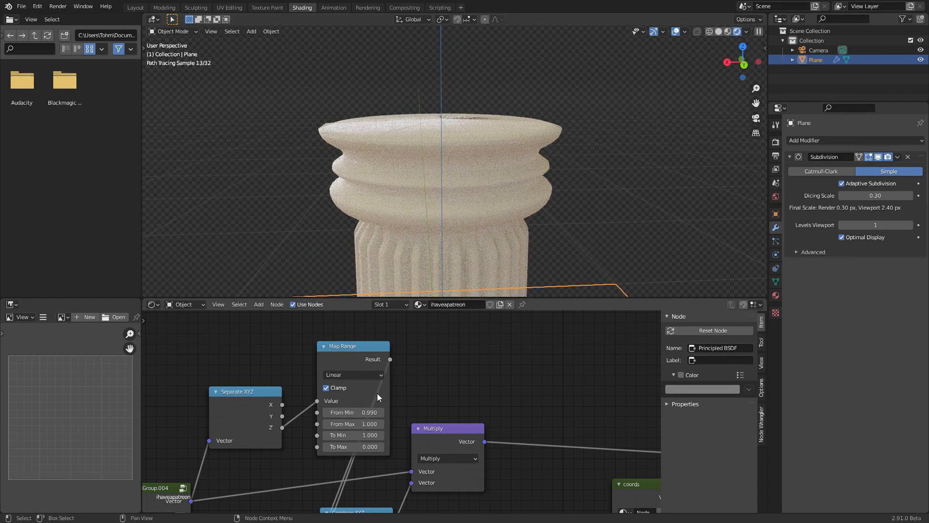
middle_click_drag(432, 159, 425, 204)
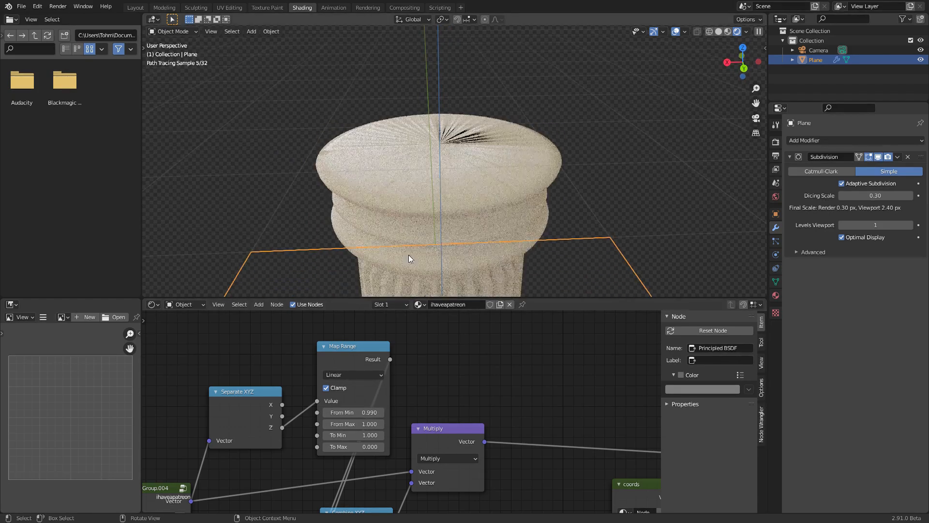
Set the Map Range's From Max to 0.995 and save the file
left_click(374, 424)
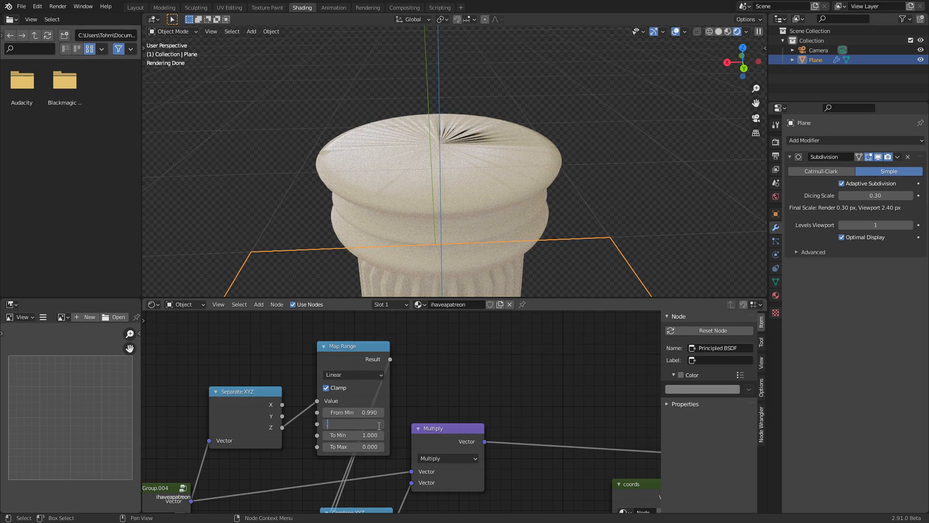
type(".995")
key("Return")
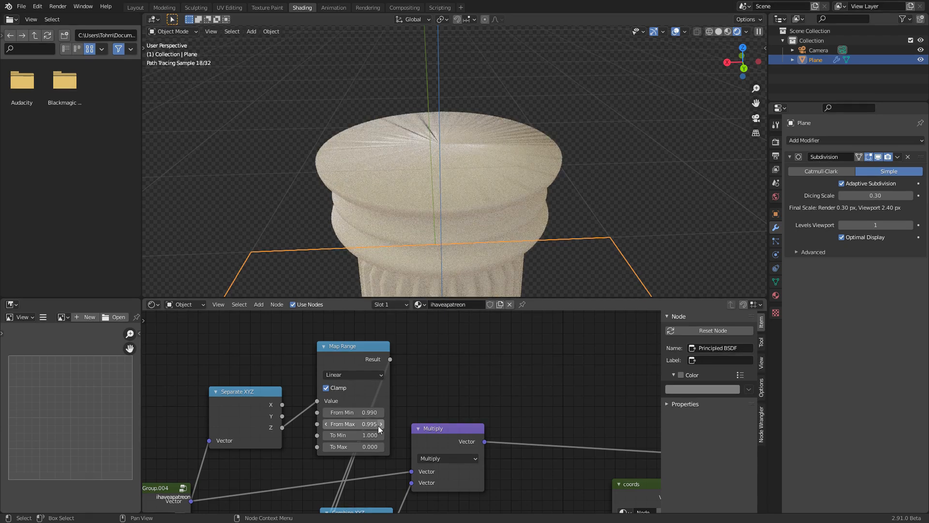
key("ctrl+s")
Set the Subdivision modifier's Dicing Scale to 0.2 and inspect the column's capital
left_click(880, 196)
type(".2")
key("Return")
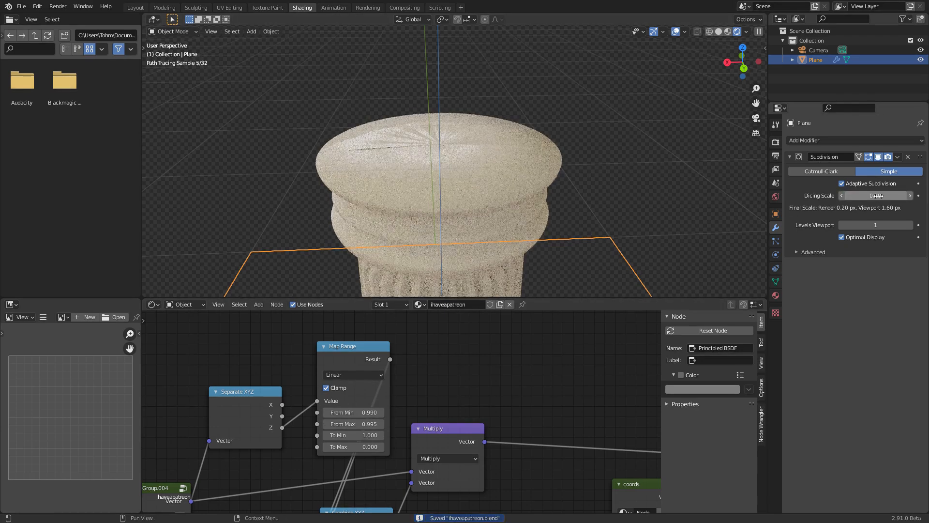
middle_click_drag(428, 98, 556, 136)
left_click(565, 145)
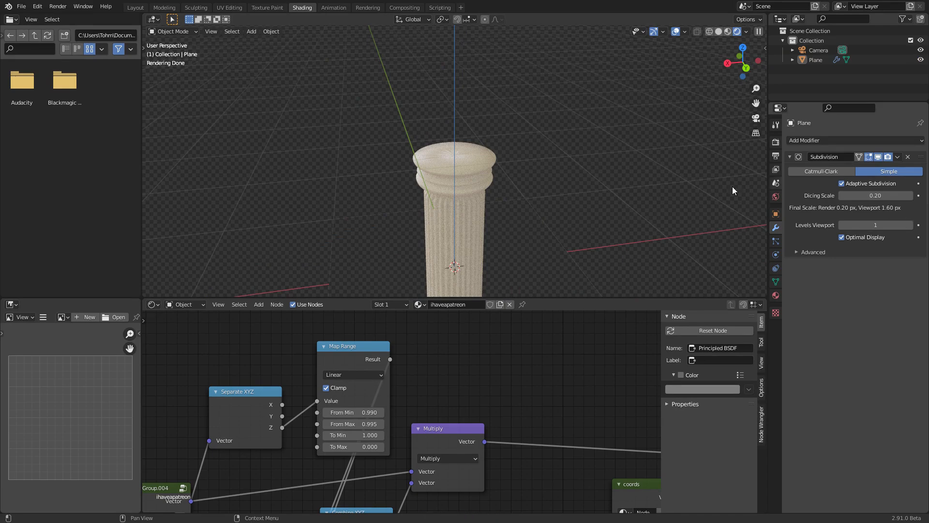
scroll(507, 173, "up", 5)
Raise the Subdivision modifier's Levels Viewport to 4 and then 8, and check the column's top
left_click(878, 226)
type("4")
key("Return")
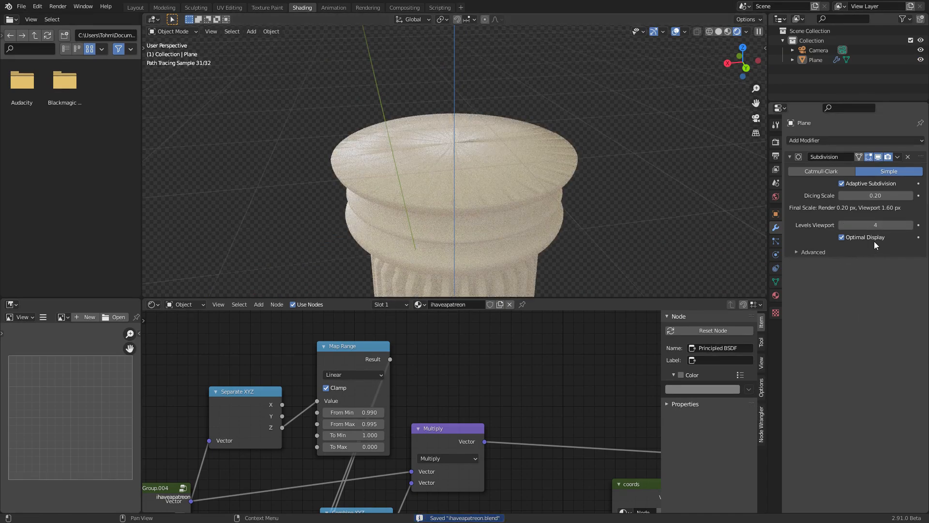
left_click(872, 225)
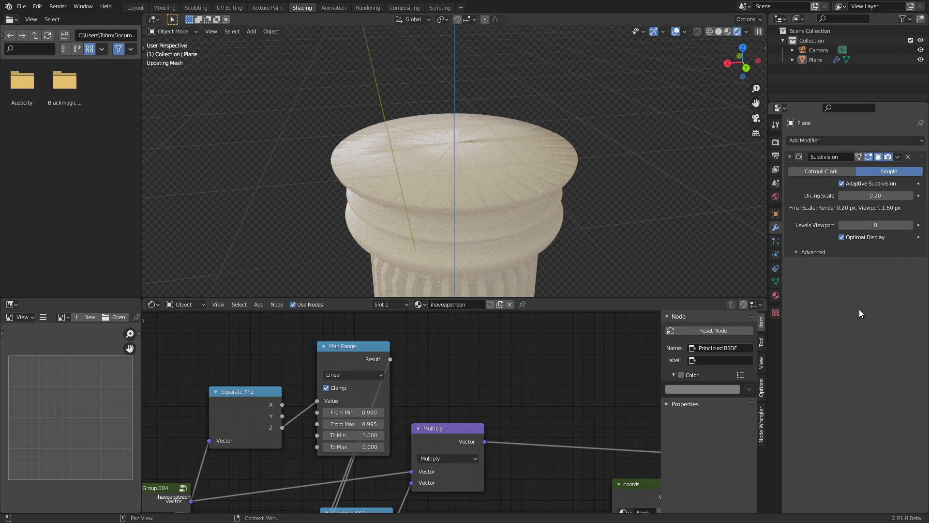
middle_click_drag(478, 165, 461, 169)
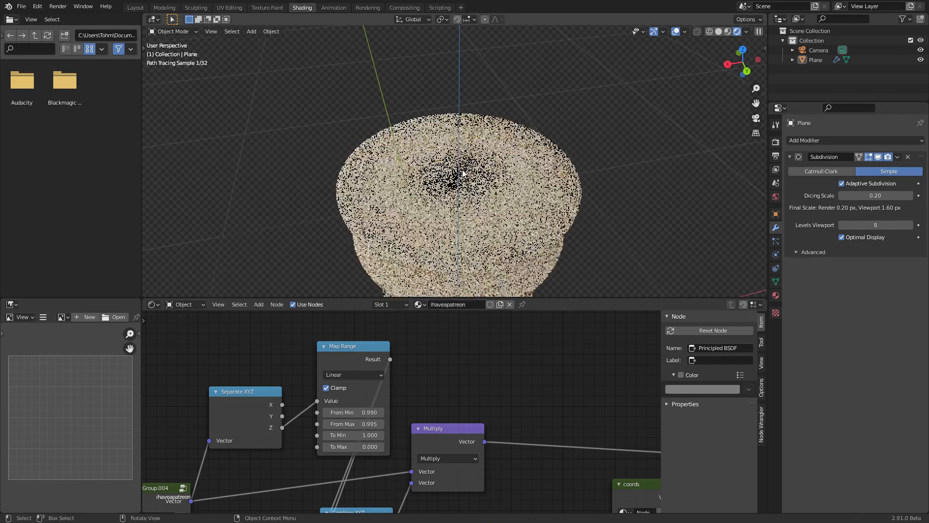
Reset the Map Range's From Max to 1, try 0.991, and return it to 1
key("BackSpace")
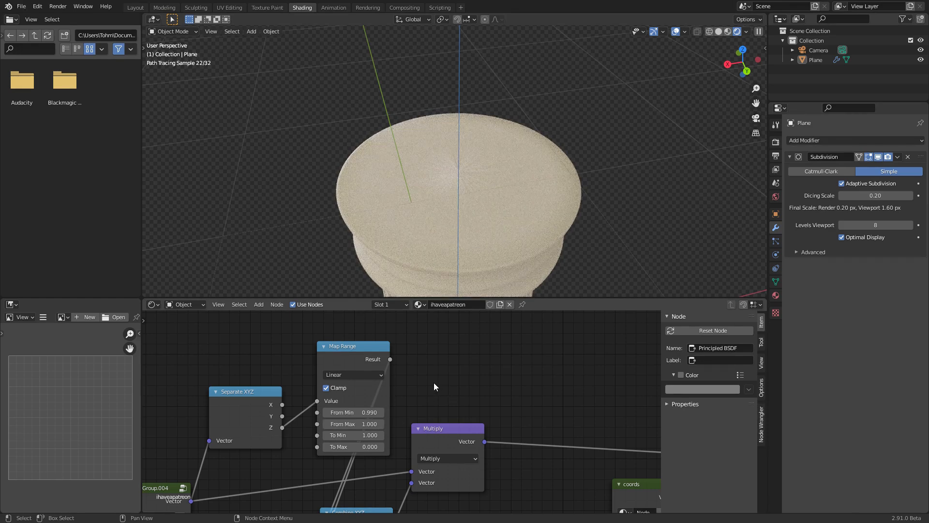
left_click(379, 424)
key("Return")
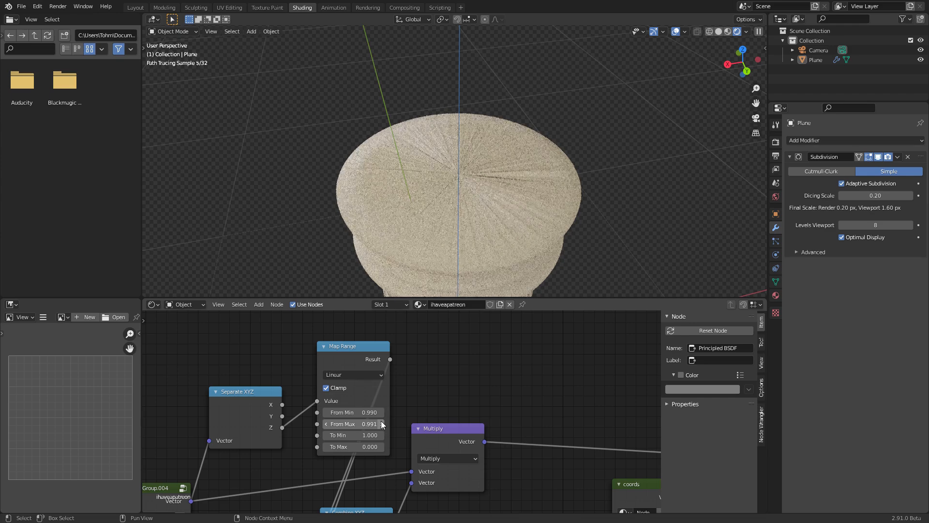
left_click(381, 423)
type("1")
key("Return")
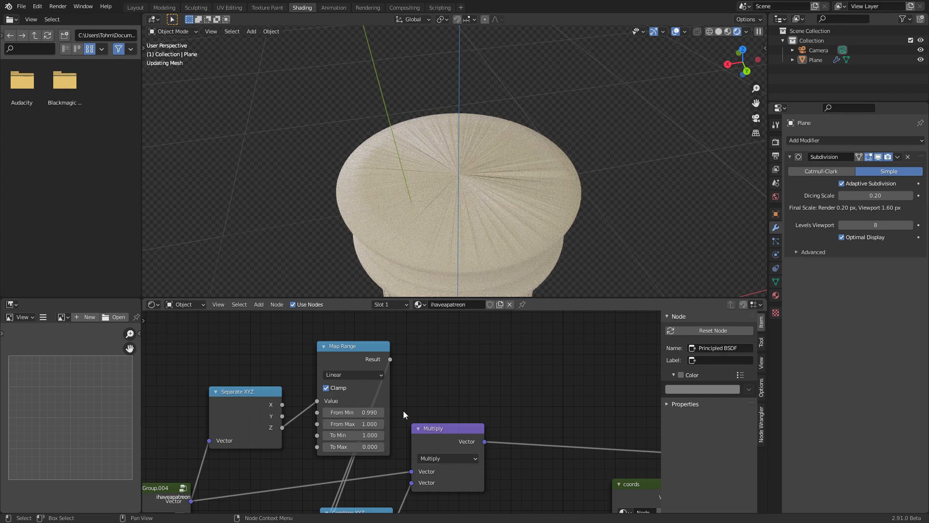
left_click(369, 424)
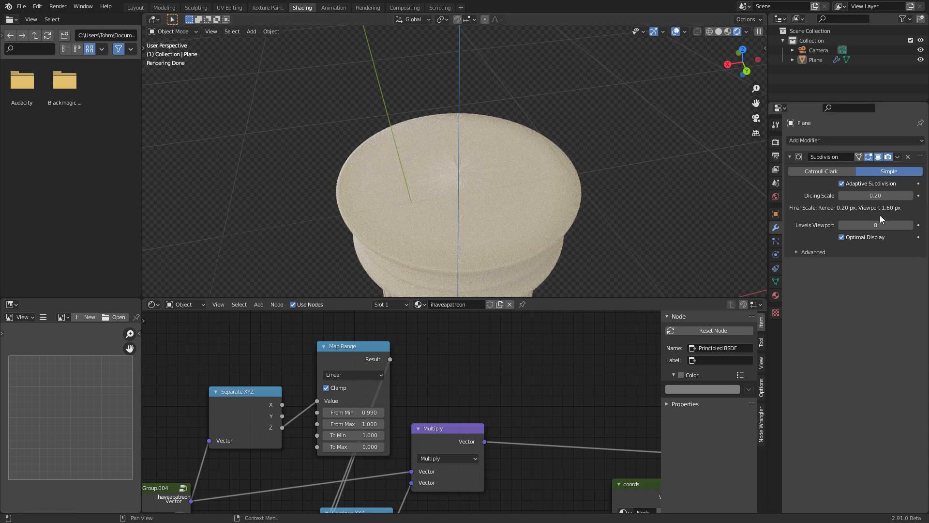
Restore the Subdivision modifier's Levels Viewport to 1 and its Dicing Scale to 0.3
scroll(469, 161, "down", 4)
scroll(468, 161, "down", 4)
middle_click_drag(479, 190, 492, 152)
mouse_move(889, 228)
left_mouse_down()
mouse_move(868, 229)
mouse_move(865, 277)
left_mouse_up()
left_click(876, 196)
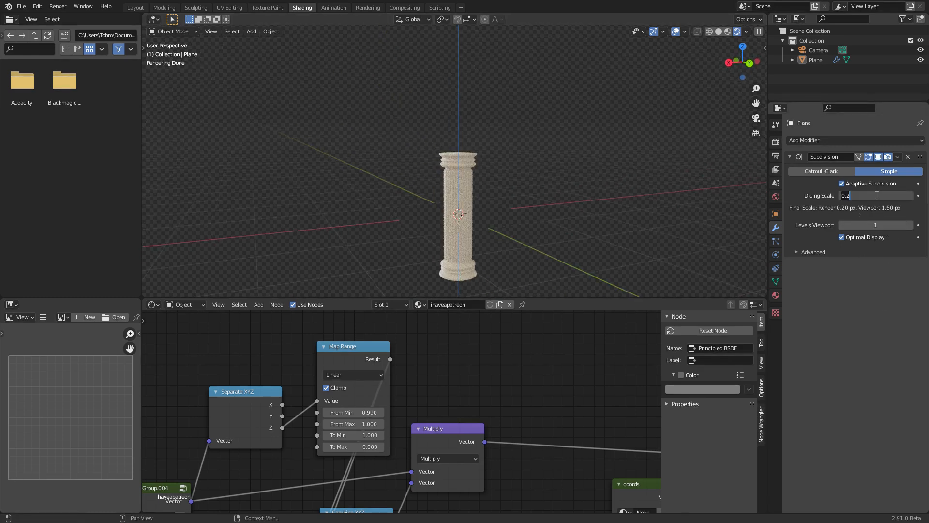
type("0.3")
key("Return")
Save the file and view the whole column in right orthographic view
scroll(434, 127, "up", 8)
middle_click_drag(434, 127, 451, 136)
scroll(451, 137, "down", 8)
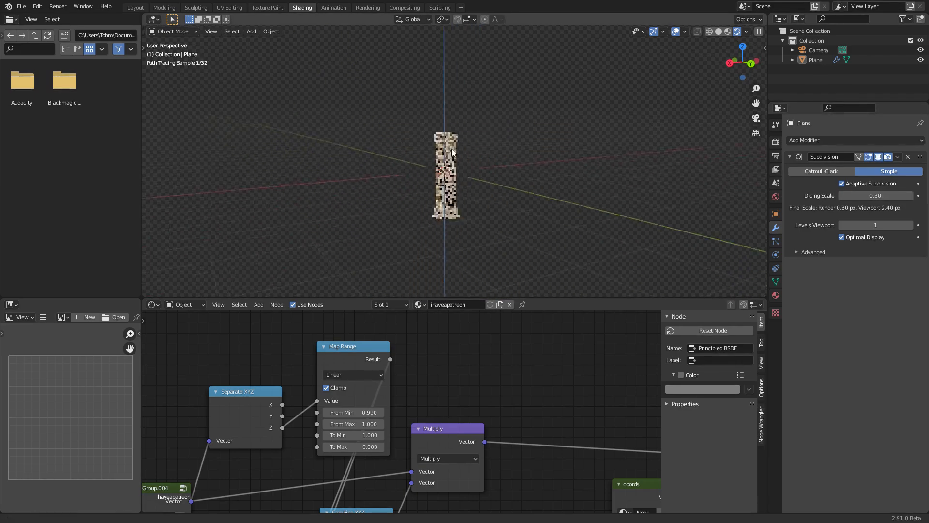
scroll(468, 166, "up", 4)
key("ctrl+s")
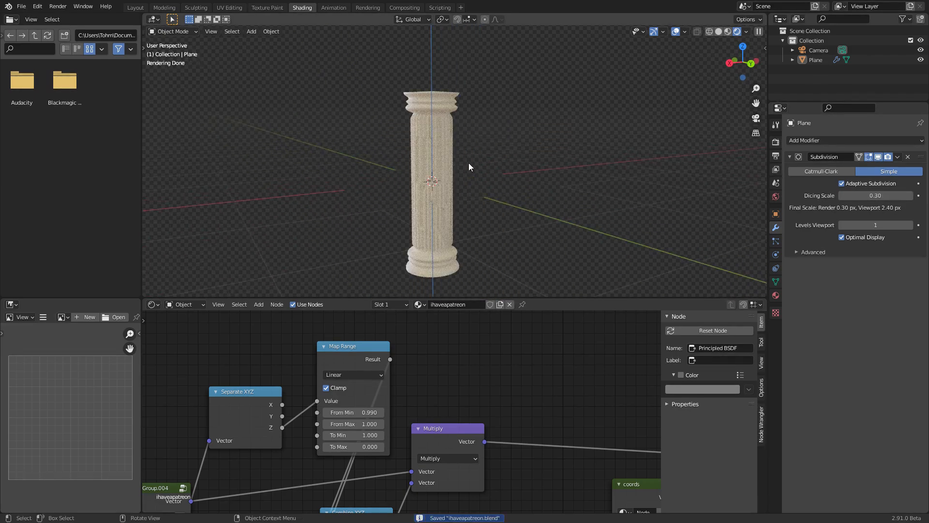
mouse_move(456, 217)
middle_mouse_down()
mouse_move(492, 210)
mouse_move(476, 208)
middle_mouse_up()
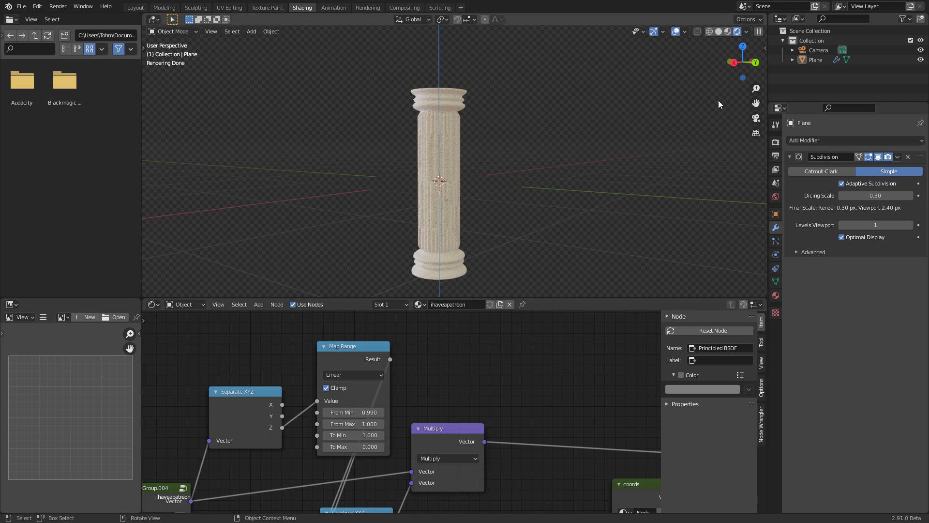
left_click(734, 62)
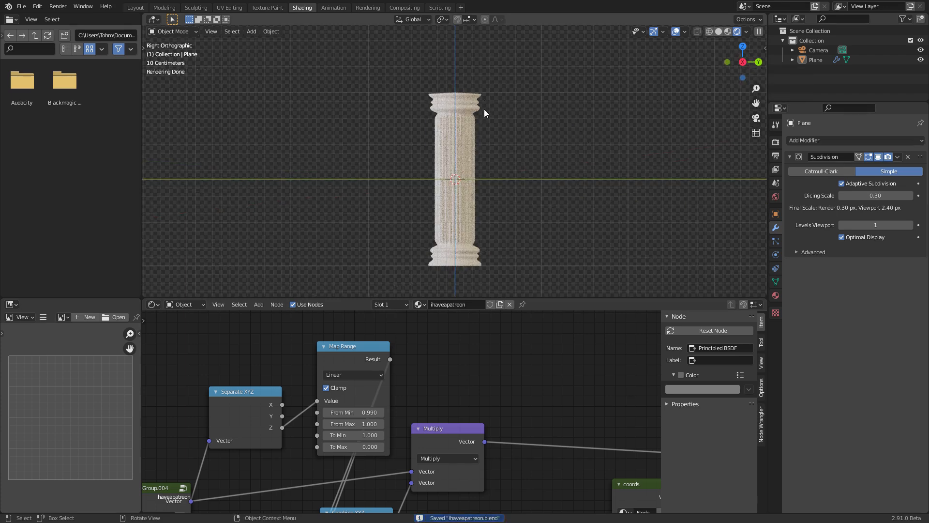
Add a Separate XYZ node and connect the Vector output of the Multiply node after the cap mask to it
scroll(445, 393, "down", 3)
middle_click_drag(446, 393, 440, 396)
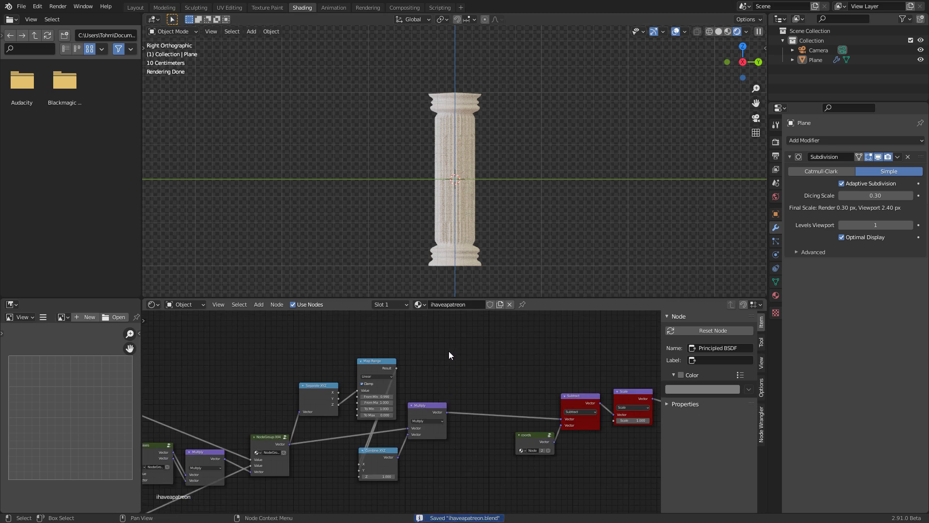
scroll(449, 349, "down", 5)
middle_click_drag(436, 418, 344, 394)
scroll(345, 395, "down", 1)
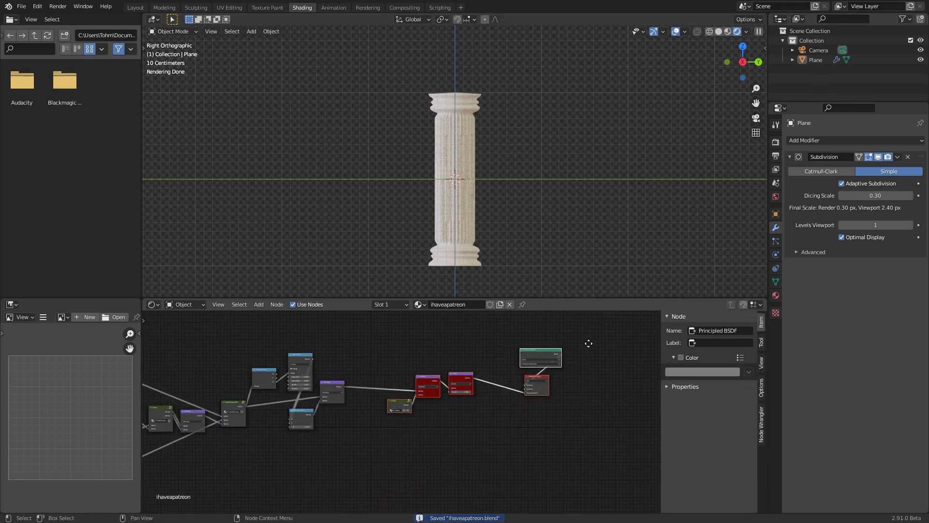
scroll(182, 357, "up", 1)
scroll(382, 385, "up", 1)
scroll(354, 367, "up", 4)
middle_click_drag(354, 365, 356, 409)
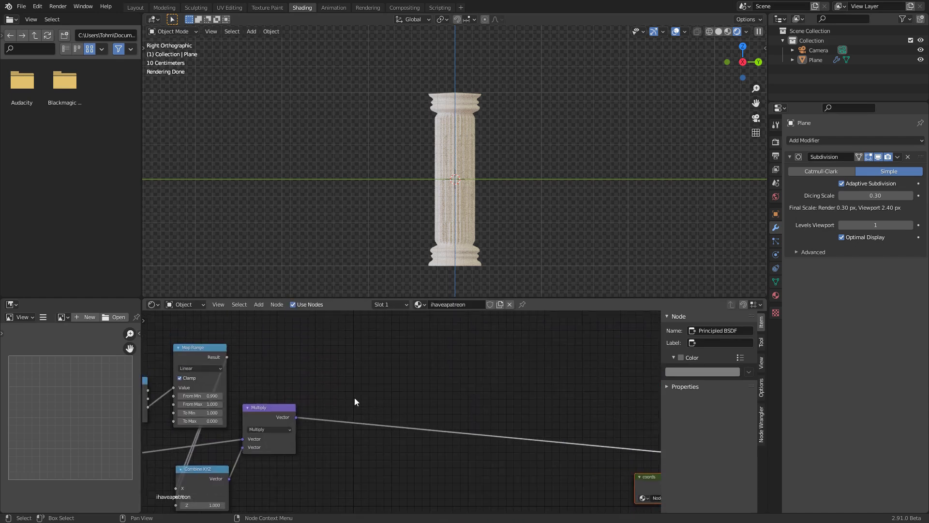
key("shift+a")
left_click(346, 368)
type("se")
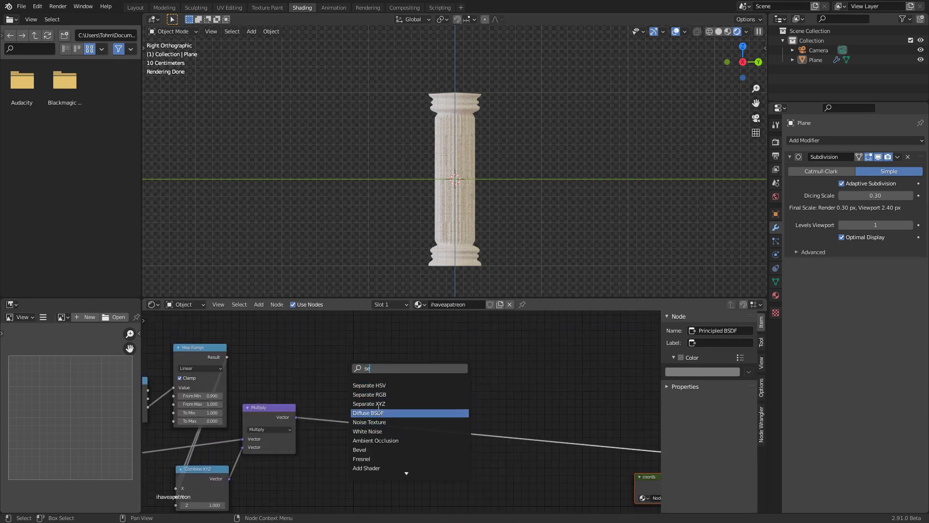
left_click(381, 403)
left_click(354, 370)
left_click_drag(296, 418, 321, 361)
Preview the new Separate XYZ's Z output and insert a Map Range node on that preview link
left_click(357, 339, "ctrl+shift")
left_click(356, 339, "ctrl+shift")
left_click(356, 339, "ctrl+shift")
middle_click_drag(379, 338, 362, 382)
key("shift+a")
left_click(395, 354)
type("rang")
left_click(413, 372)
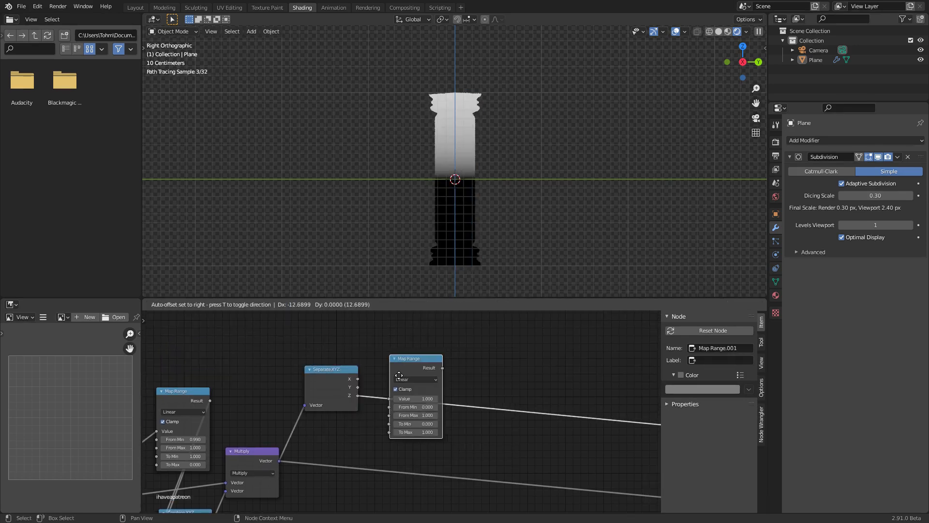
left_click(415, 385)
scroll(403, 411, "up", 2)
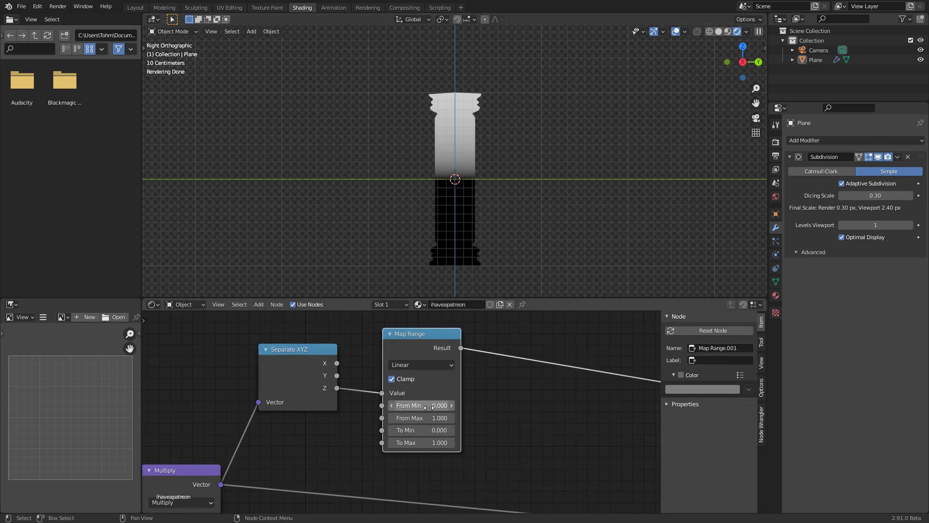
scroll(429, 409, "up", 1)
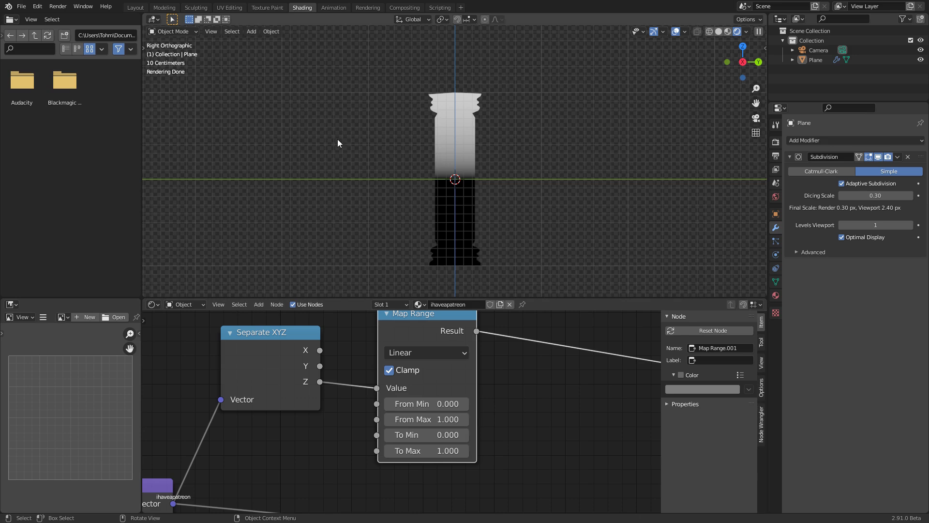
Set the new Map Range's From Min to -0.76, To Min to 1 and To Max to 0
mouse_move(426, 404)
left_mouse_down()
mouse_move(331, 404)
mouse_move(342, 404)
left_mouse_up()
left_click(453, 436)
type("1")
key("Return")
key("BackSpace")
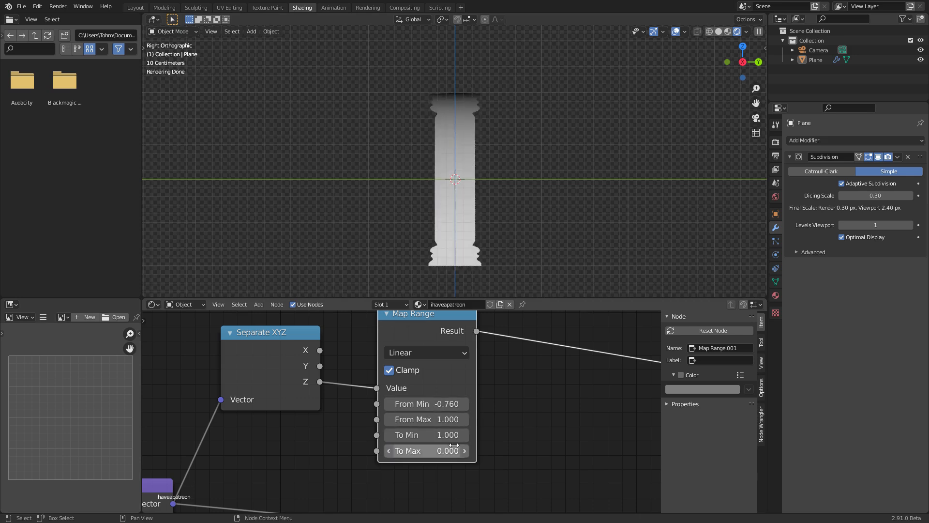
Limit the mask to the column's base by setting From Min to -1 and From Max to -0.74
left_click(443, 407)
type("0")
key("Return")
left_click_drag(444, 419, 387, 404)
left_click_drag(448, 418, 417, 419)
left_click(449, 407)
type("-1")
key("Return")
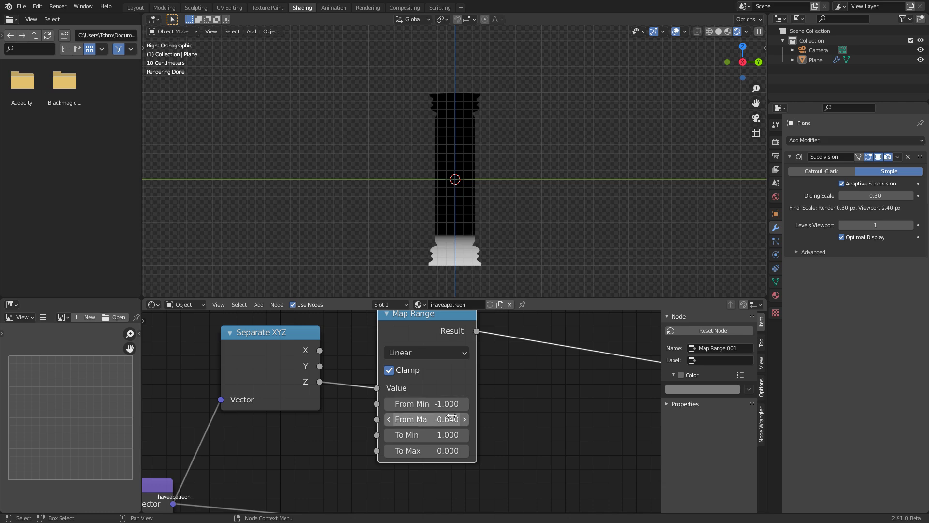
left_click_drag(426, 419, 421, 420)
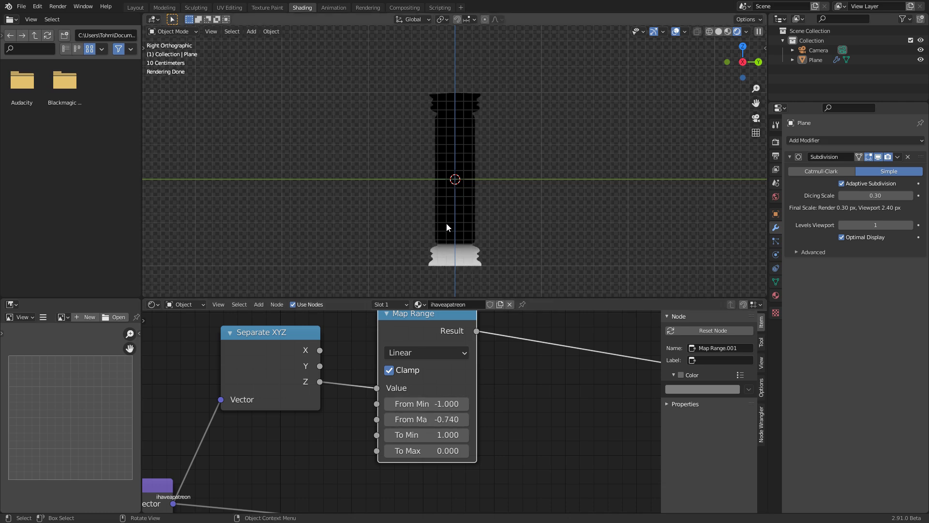
Sharpen the upper edge of the base mask by raising From Min to -0.78
scroll(452, 249, "up", 2)
middle_click_drag(456, 245, 421, 174, "shift")
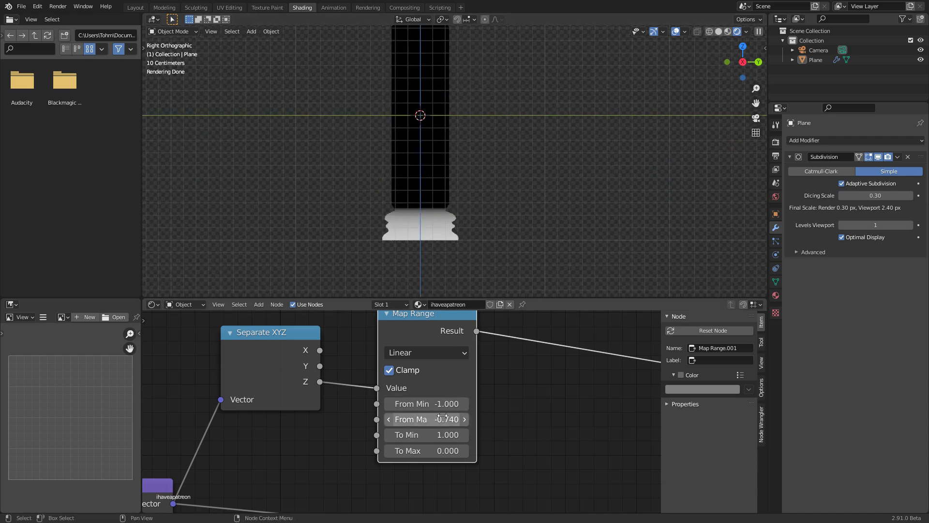
mouse_move(441, 404)
left_mouse_down("shift")
mouse_move(456, 404)
mouse_move(445, 404)
left_mouse_up("shift")
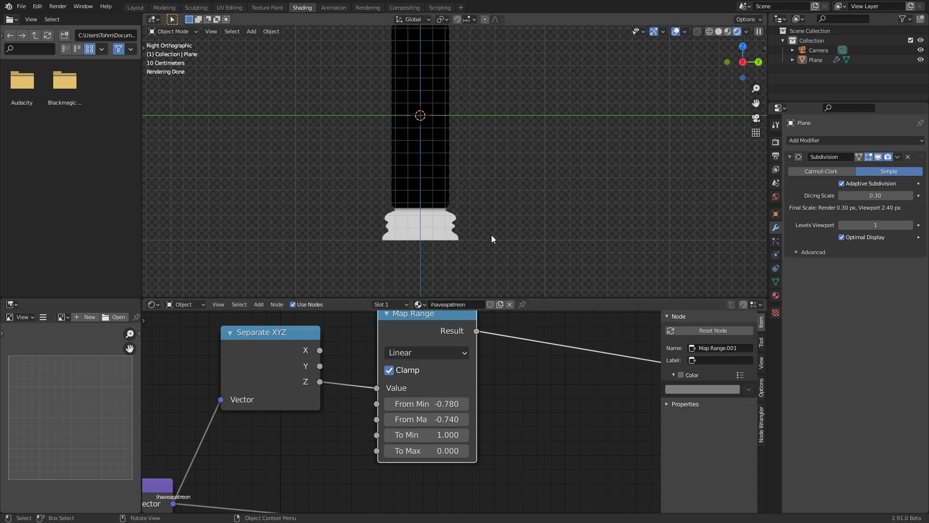
scroll(481, 400, "down", 5)
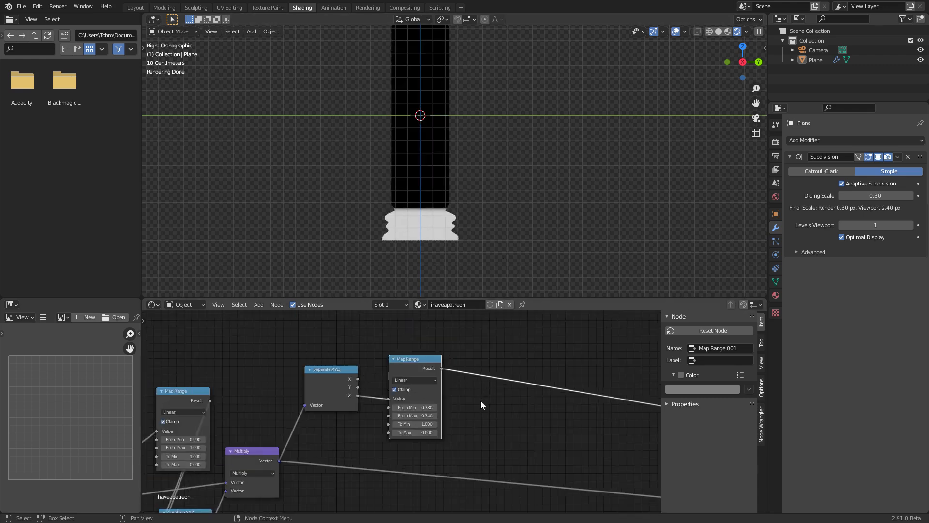
Insert a duplicate Multiply node on the link towards Subtract, and connect a duplicate Combine XYZ to its second Vector input
left_click(325, 400)
key("shift+d")
left_click(508, 408)
scroll(511, 413, "up", 2)
left_click(251, 446)
key("shift+d")
left_click(507, 448)
left_click_drag(519, 457, 525, 443)
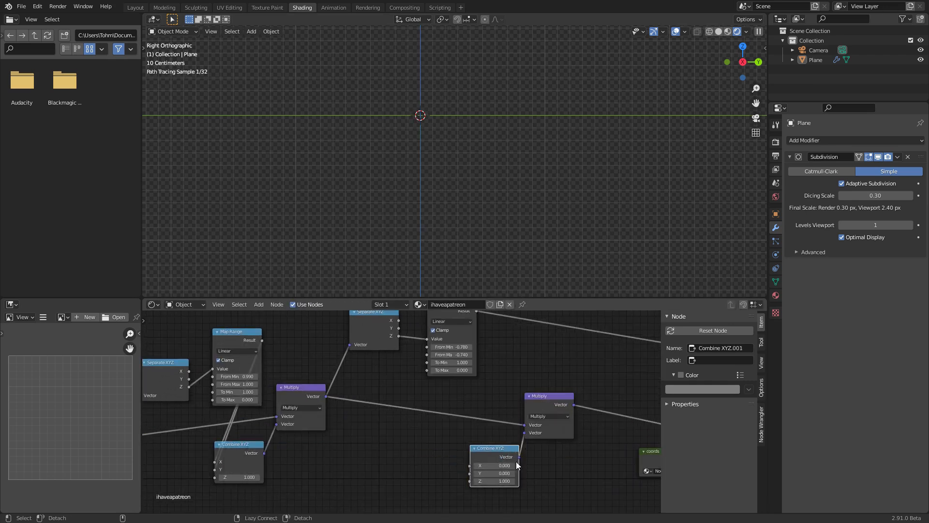
Connect the mask Map Range's Result to the new Combine XYZ's X and Y inputs, and shift the downstream nodes to make room
scroll(484, 455, "down", 3)
right_click_drag(457, 357, 455, 452, "alt")
scroll(523, 432, "down", 4)
middle_click_drag(522, 432, 391, 425)
scroll(391, 426, "down", 4)
left_click_drag(561, 464, 353, 345)
key("g")
left_click(487, 345)
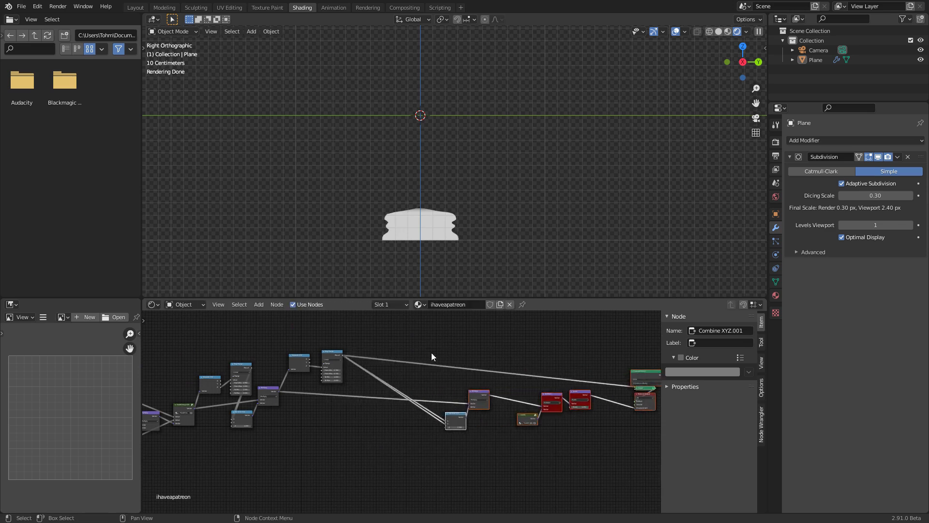
Join both mask links with a reroute and insert a Math node set to Add with value 1 between Map Range and reroute
scroll(411, 364, "up", 8)
right_click_drag(389, 376, 422, 351, "shift")
middle_click_drag(381, 336, 405, 390)
key("shift+a")
left_click(394, 379)
type("math")
key("Return")
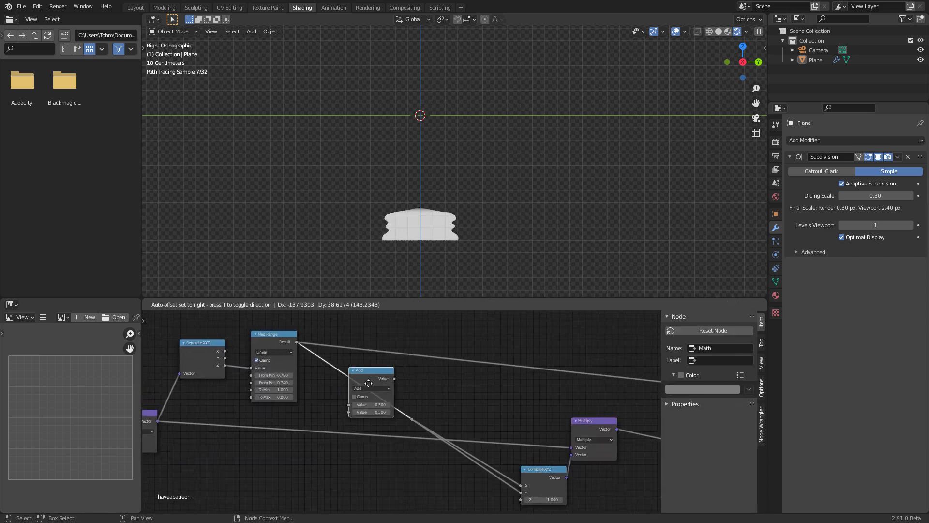
left_click(363, 399)
left_click(368, 408)
scroll(447, 205, "down", 4)
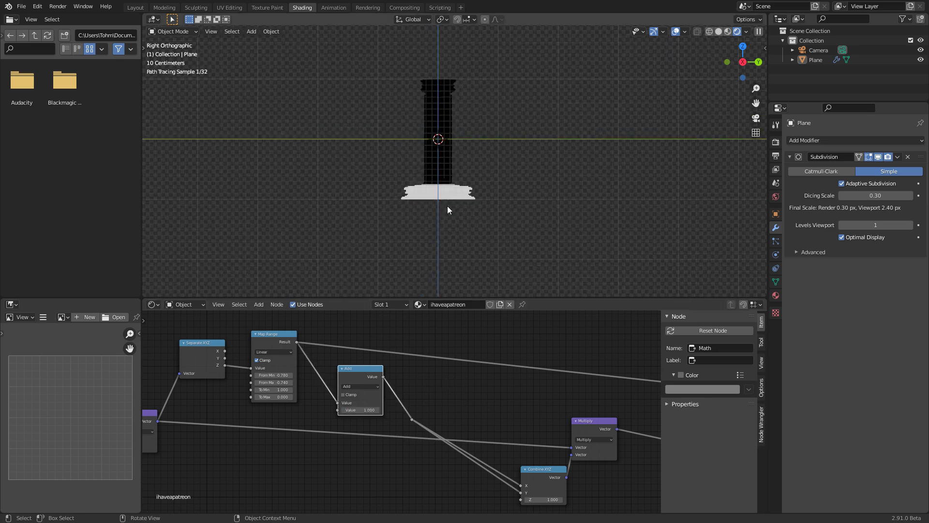
left_click_drag(367, 373, 376, 382)
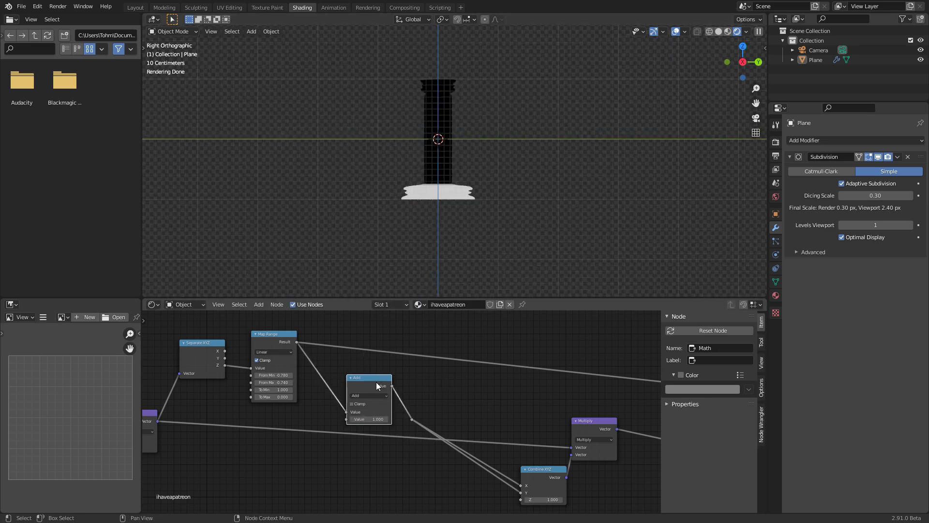
Insert a duplicate of the Add node between Map Range and Add, and set its operation to Multiply
scroll(376, 382, "up", 5)
key("shift+d")
left_click(297, 345)
left_click(297, 357)
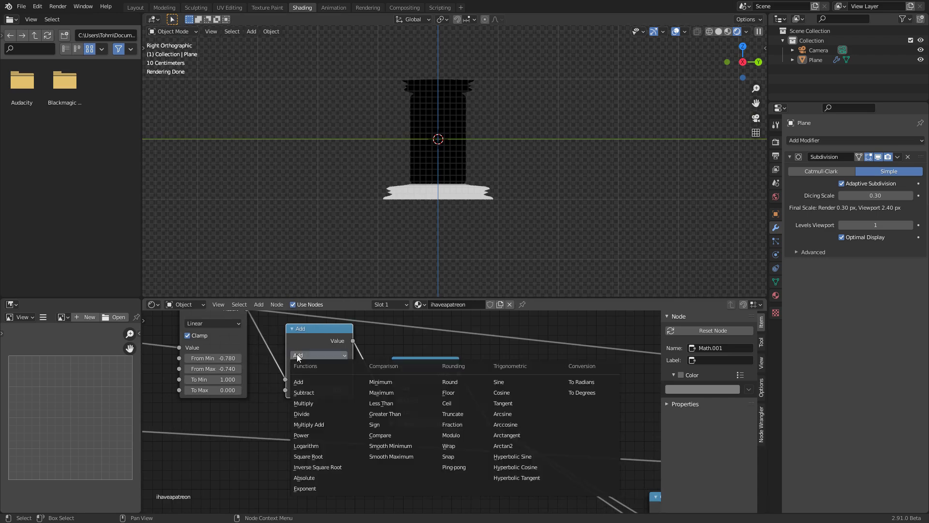
left_click(317, 379)
Test the base scaling with the new Multiply node's value at 1.0 and at 0
scroll(508, 145, "up", 4)
left_click(319, 390)
type("1.0")
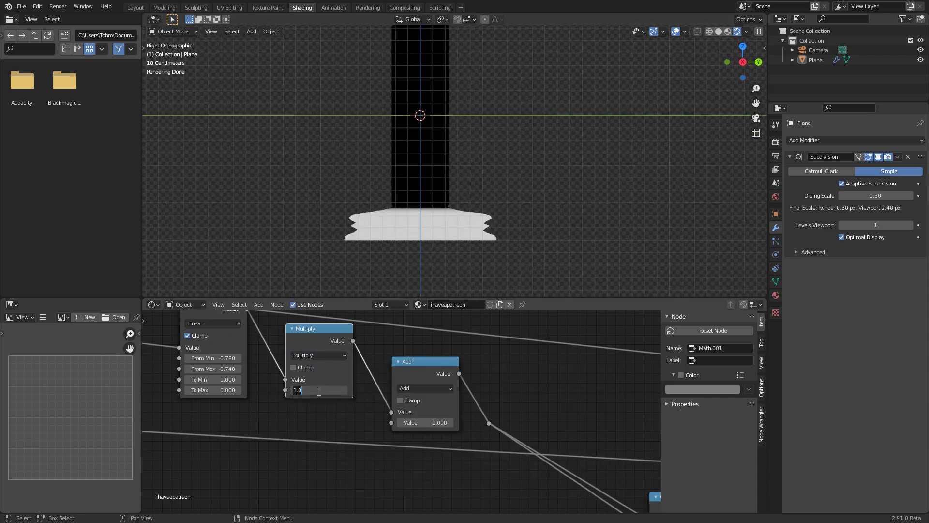
key("Return")
left_click(318, 391)
type("0")
key("Return")
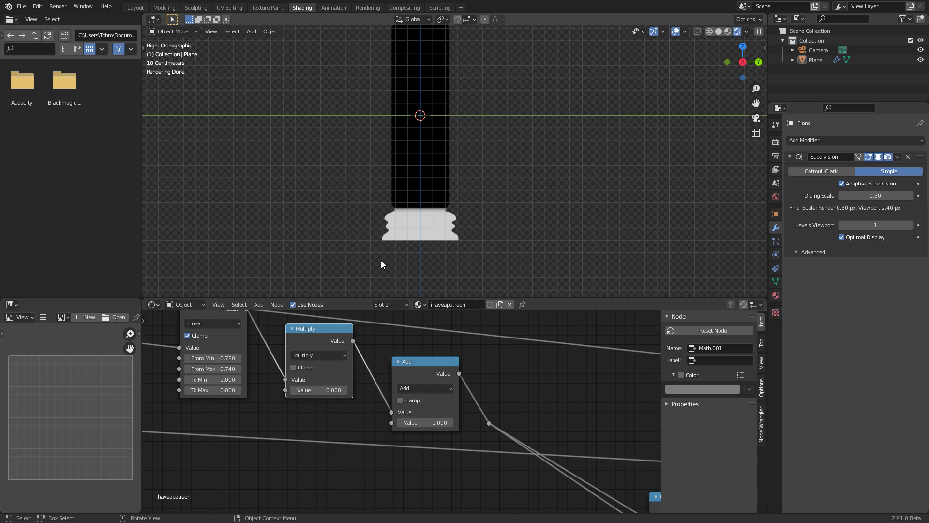
Set the base-scaling Multiply node's value to 0.25
left_click_drag(320, 390, 347, 390)
left_click(333, 390)
type(".25")
key("Return")
Reconnect the Principled BSDF to the material output and hide the overlays in the 3D viewport
scroll(535, 407, "down", 4)
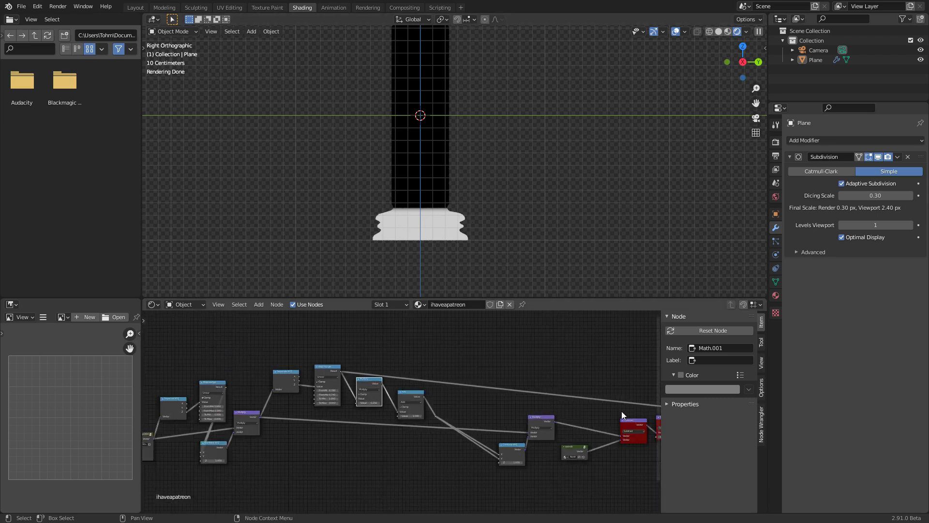
middle_click_drag(619, 413, 432, 390)
left_click(547, 372, "ctrl+shift")
mouse_move(400, 217)
middle_mouse_down()
mouse_move(430, 229)
mouse_move(440, 164)
mouse_move(442, 171)
mouse_move(460, 126)
mouse_move(446, 123)
mouse_move(454, 125)
middle_mouse_up()
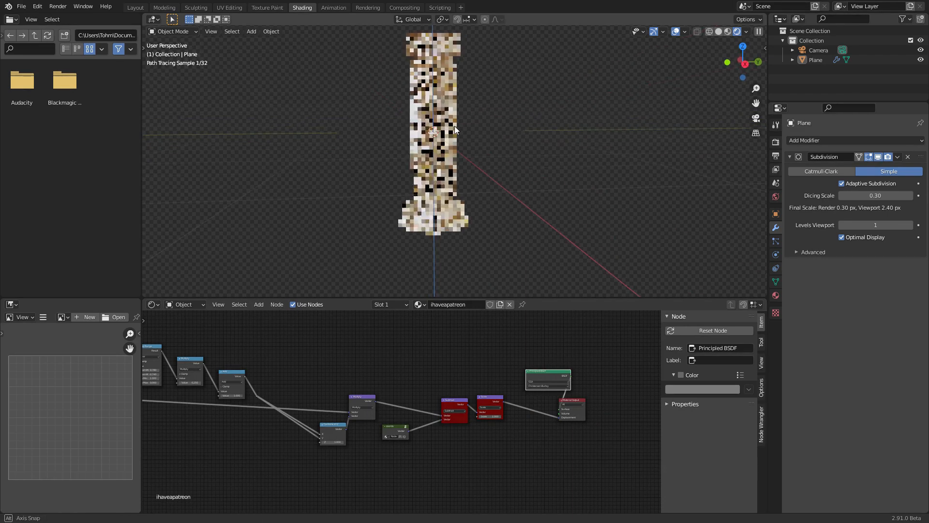
scroll(361, 373, "down", 3)
middle_click_drag(387, 357, 546, 373)
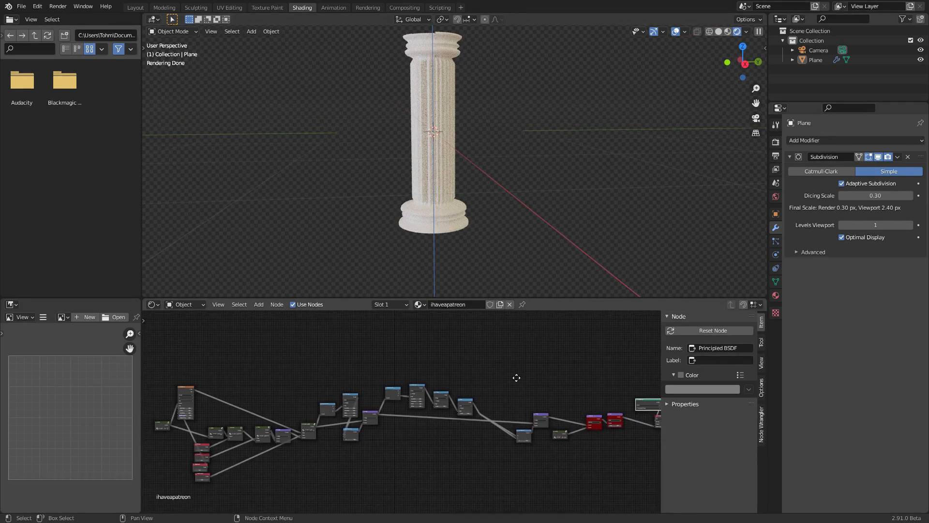
left_click(674, 30)
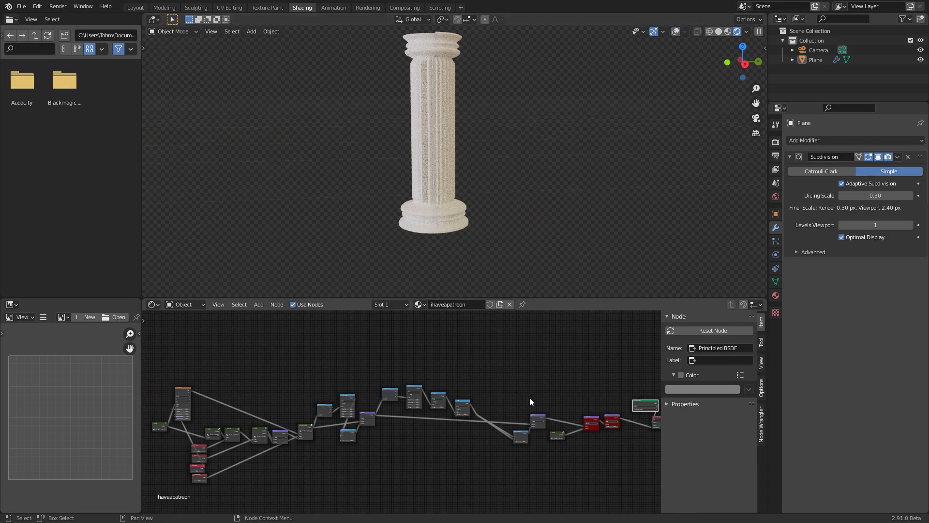
Inspect the column from above and save the file
scroll(529, 397, "up", 4)
middle_click_drag(469, 353, 466, 379)
scroll(467, 379, "up", 2)
middle_click_drag(418, 47, 458, 85)
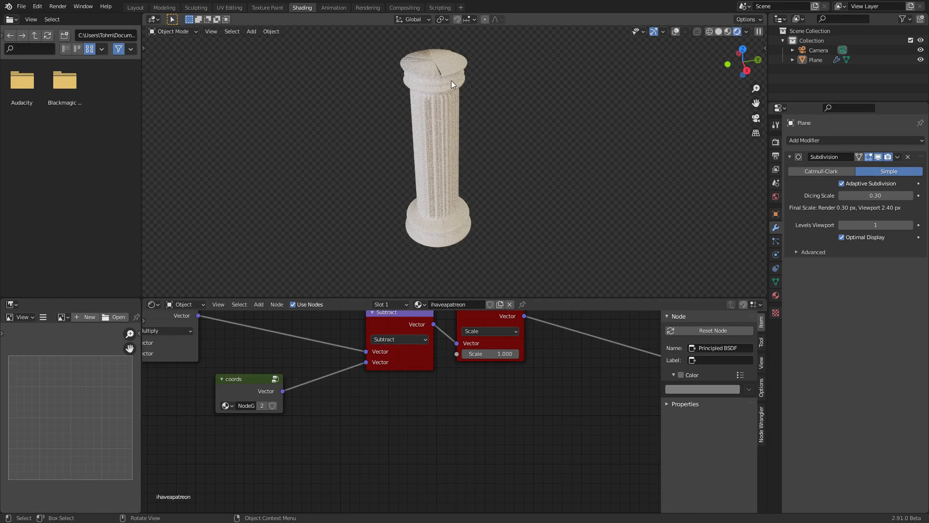
key("ctrl+s")
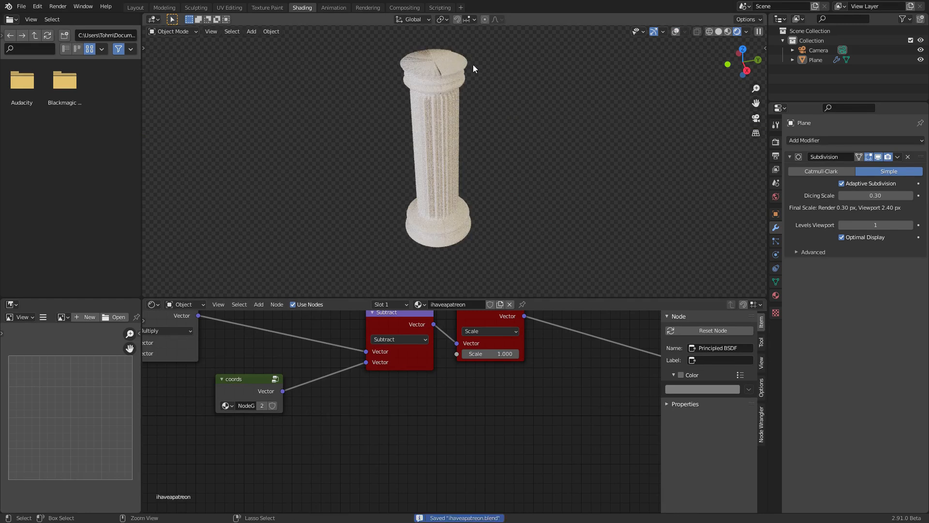
Try a viewport subdivision level of 8 on the plane's Subdivision modifier and inspect the column
scroll(463, 387, "down", 3)
middle_click_drag(308, 384, 462, 385)
scroll(463, 385, "down", 2)
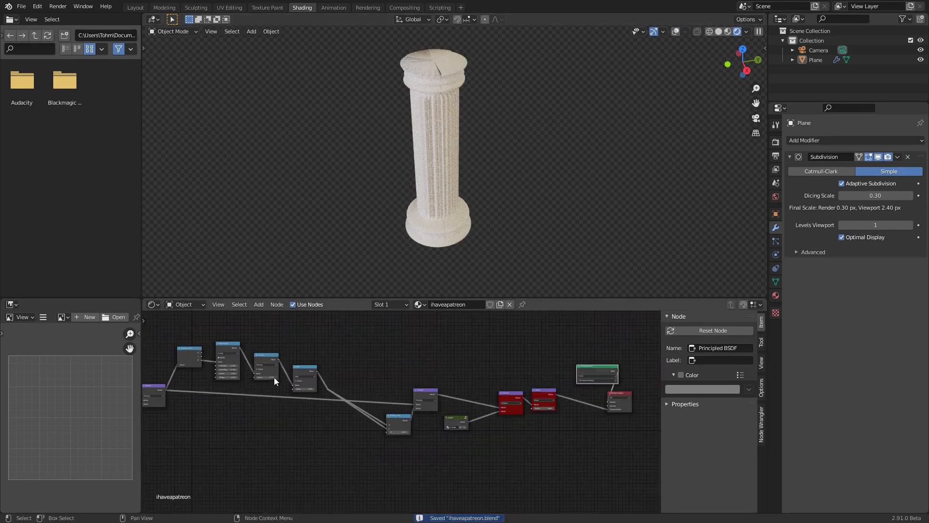
middle_click_drag(290, 381, 387, 388)
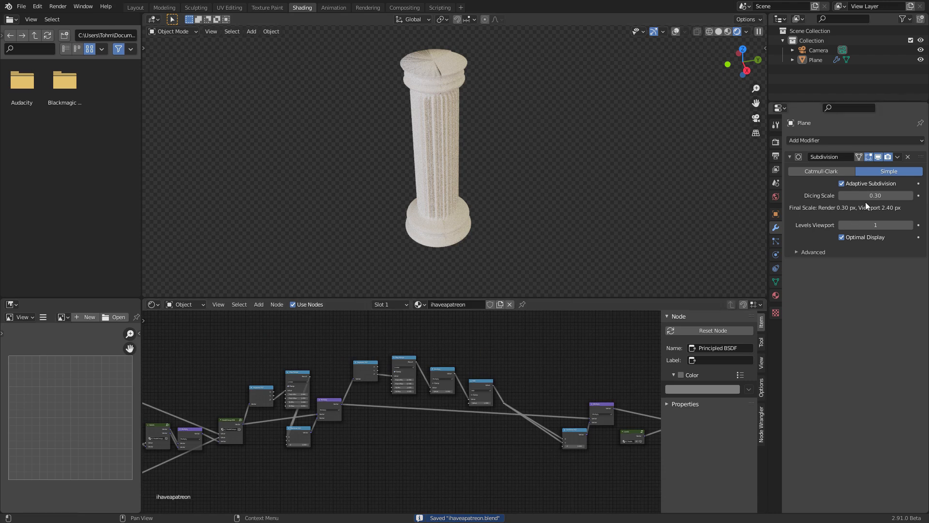
left_click(881, 223)
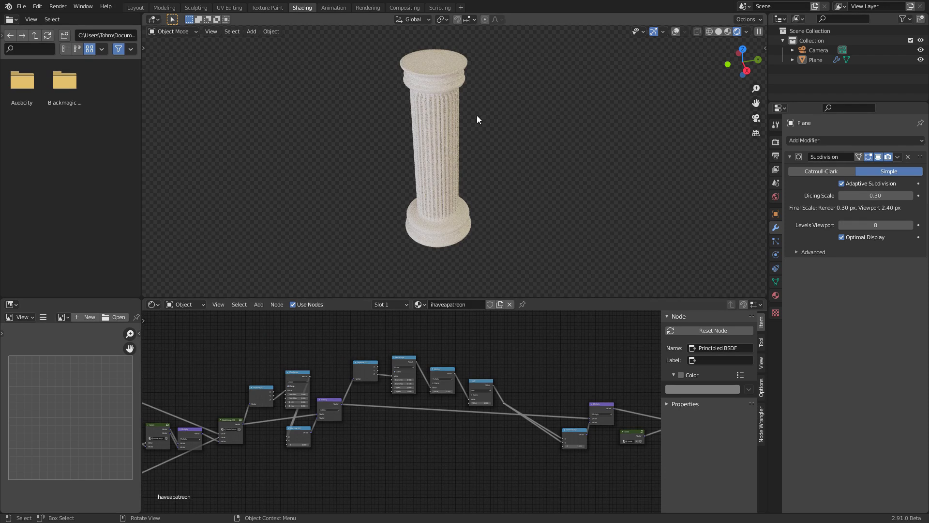
middle_click_drag(439, 109, 453, 96)
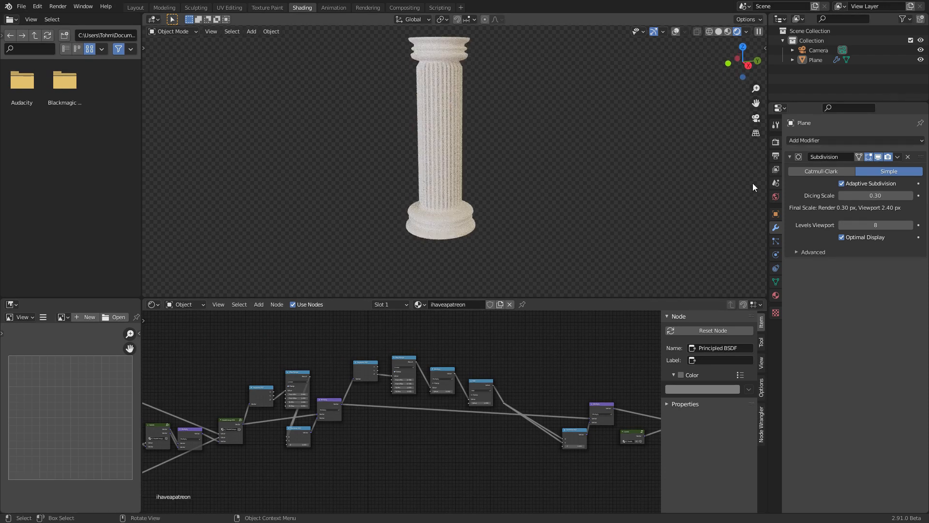
Set the Subdivision modifier's viewport level to 1 and save the file
left_click(891, 225)
type("1")
key("Return")
key("ctrl+s")
Move the coords node directly beneath the Subtract node
middle_click_drag(591, 375, 489, 401)
scroll(443, 424, "down", 6)
left_click_drag(489, 430, 526, 436)
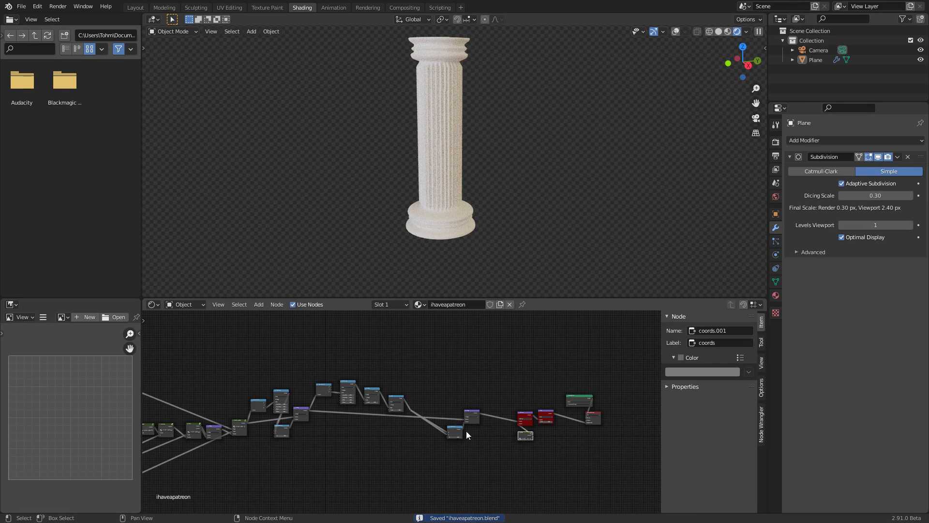
Group the nodes from the first Separate XYZ through the last Multiply, and place the group beside the preceding node group
middle_click_drag(463, 435, 546, 414)
left_click_drag(565, 454, 337, 329)
key("alt+a")
left_click_drag(581, 450, 335, 329)
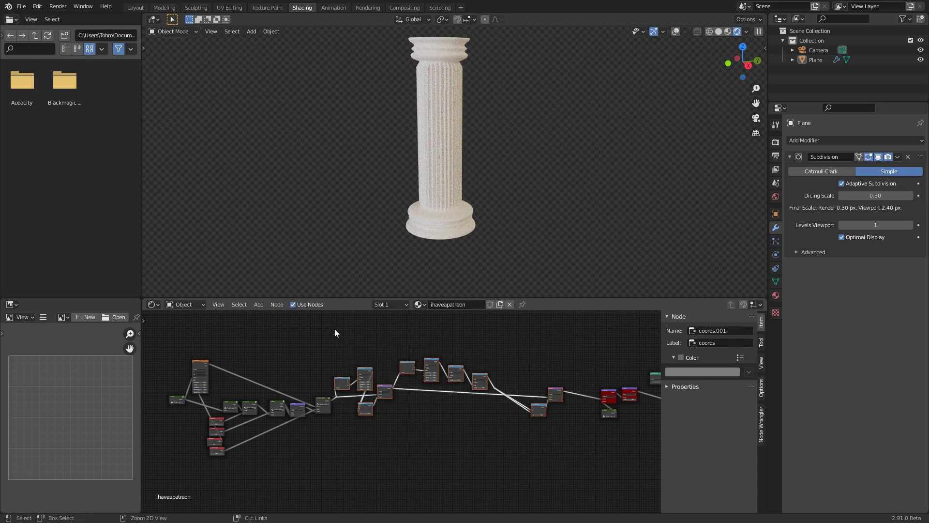
key("ctrl+g")
key("Tab")
key("g")
left_click(373, 411)
Move the Subtract, Scale, coords, shader and output nodes closer to the new group
middle_click_drag(525, 396, 327, 408)
left_click_drag(357, 434, 512, 354)
key("g")
left_click(281, 371)
Unhide the unused sockets of the Principled BSDF node and save the file
middle_click_drag(296, 371, 500, 399)
scroll(443, 377, "up", 5)
middle_click_drag(443, 378, 449, 355)
left_click_drag(475, 434, 440, 312)
key("ctrl+h")
key("ctrl+s")
Add a Noise Texture node and place it beside the Principled BSDF
middle_click_drag(445, 140, 457, 133)
middle_click_drag(342, 324, 372, 350)
key("shift+a")
left_click(371, 347)
type("noi")
left_click(396, 364)
left_click(348, 349)
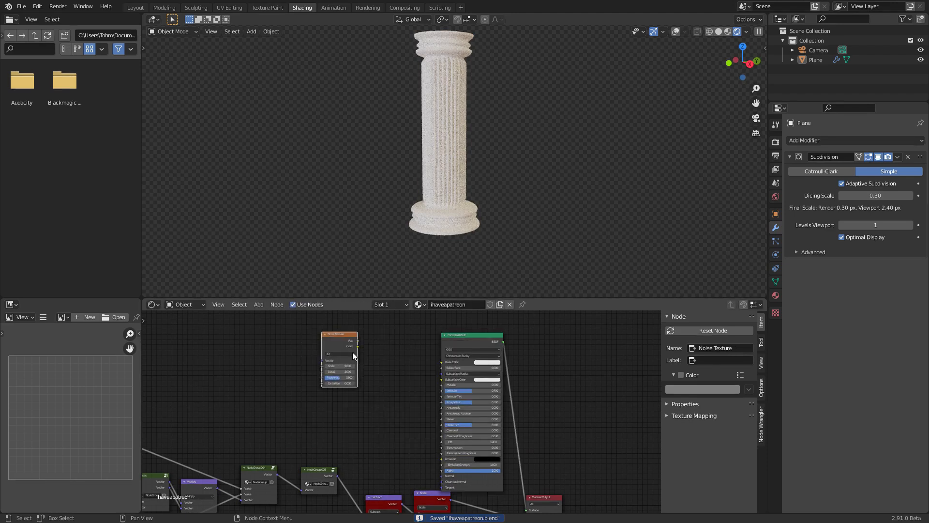
scroll(376, 351, "up", 2)
key("g")
left_click(414, 389)
middle_click_drag(353, 354, 356, 312)
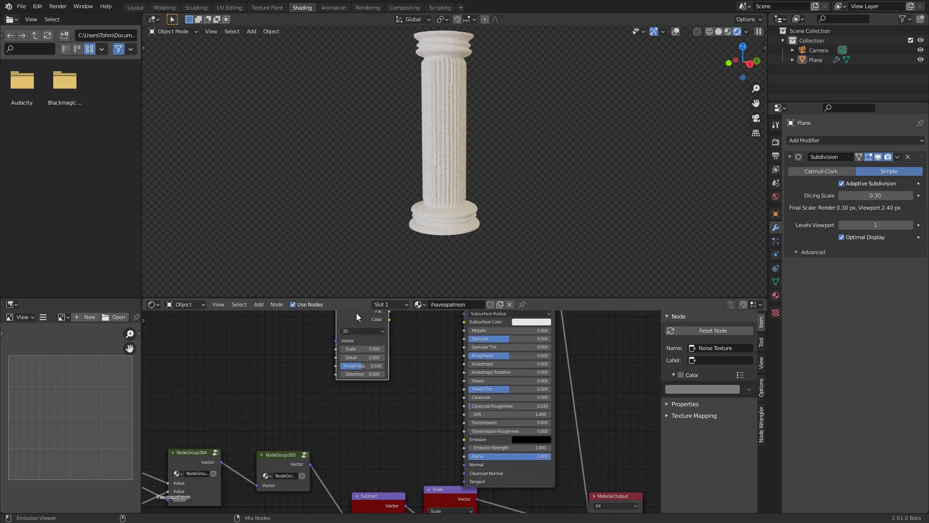
Preview the Noise Texture on the column and examine how it maps onto the shaft and the top
left_click(356, 312, "ctrl+shift")
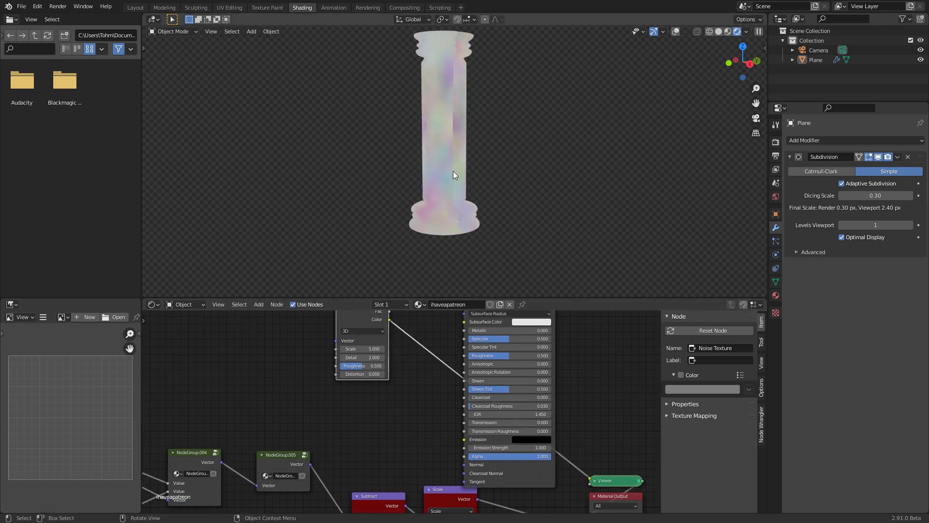
scroll(420, 95, "up", 3)
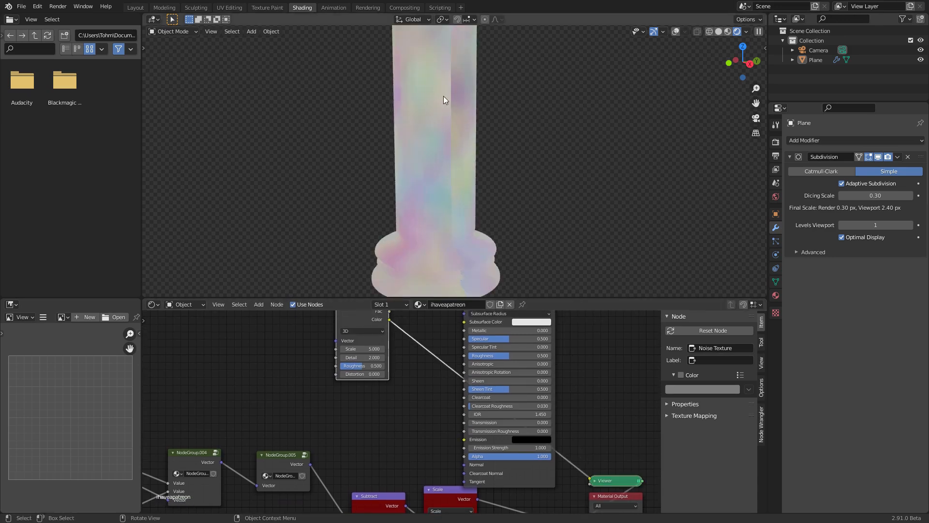
scroll(448, 136, "down", 4)
scroll(445, 121, "up", 5)
middle_click_drag(448, 105, 430, 111)
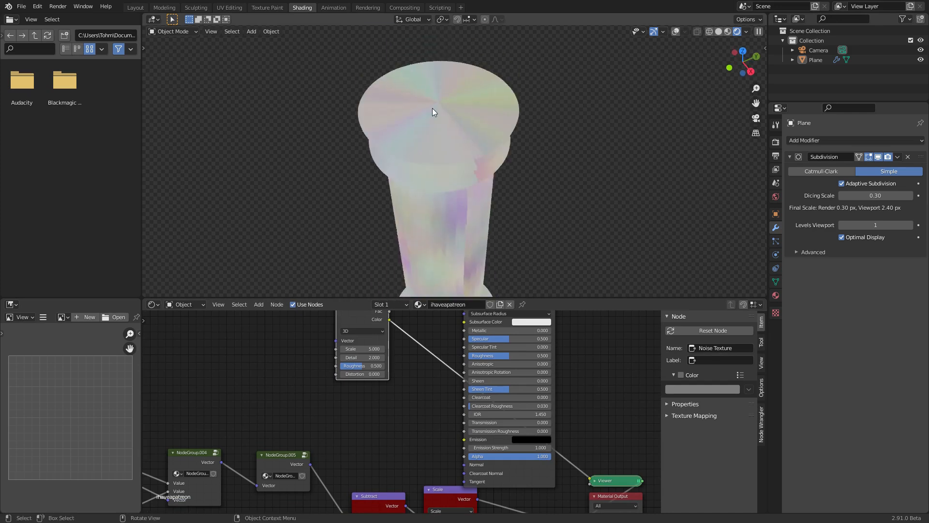
scroll(421, 377, "down", 3)
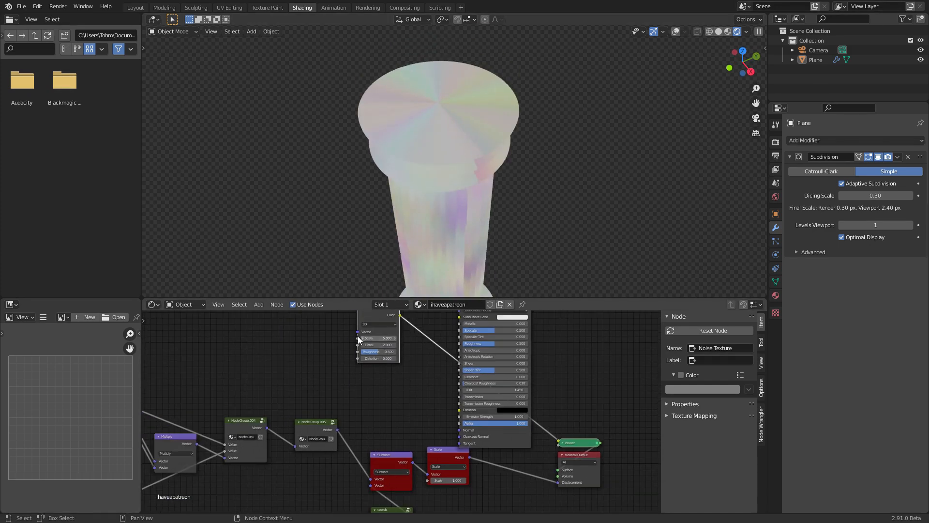
Connect the last node group's Vector output to the Noise Texture's Vector input and check the mapping on the column
left_click_drag(357, 332, 353, 353)
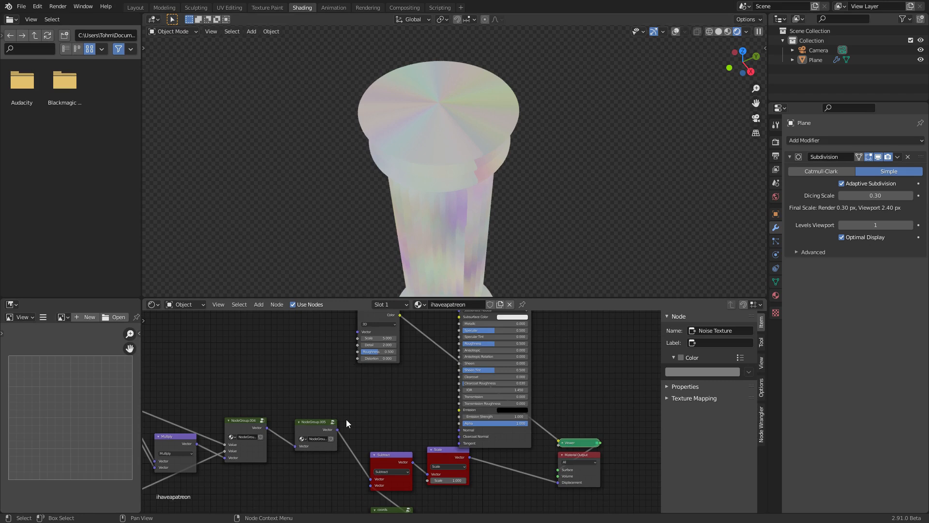
scroll(331, 419, "up", 2)
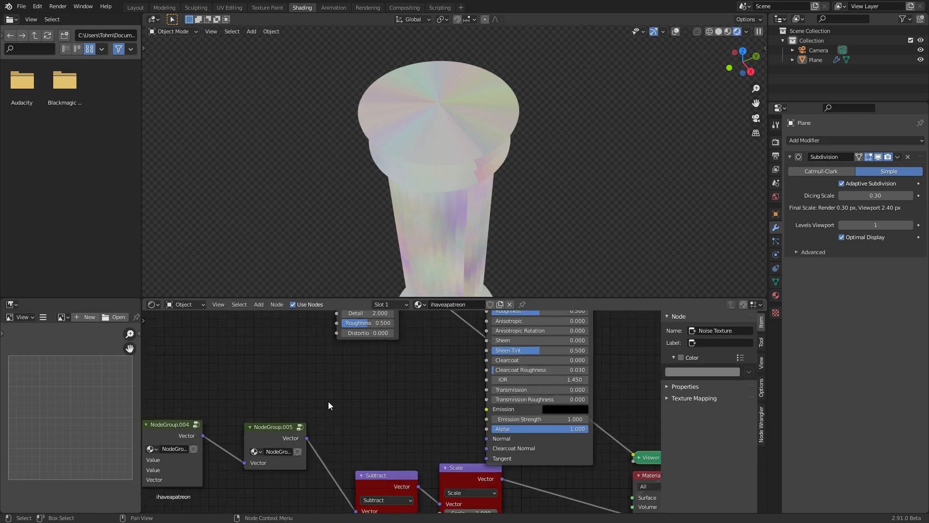
mouse_move(307, 445)
middle_mouse_down()
mouse_move(319, 393)
mouse_move(350, 470)
middle_mouse_up()
scroll(349, 471, "down", 2)
right_click_drag(333, 466, 362, 354, "alt")
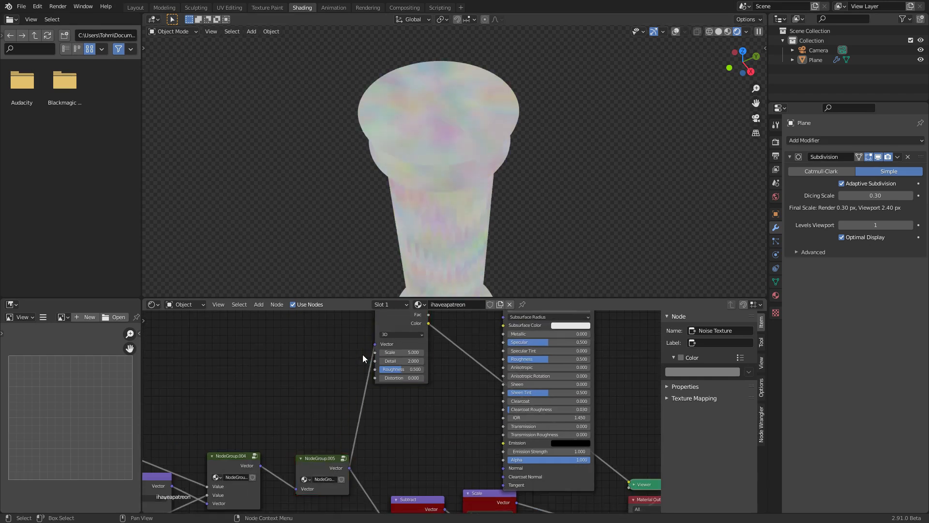
middle_click_drag(466, 191, 474, 212)
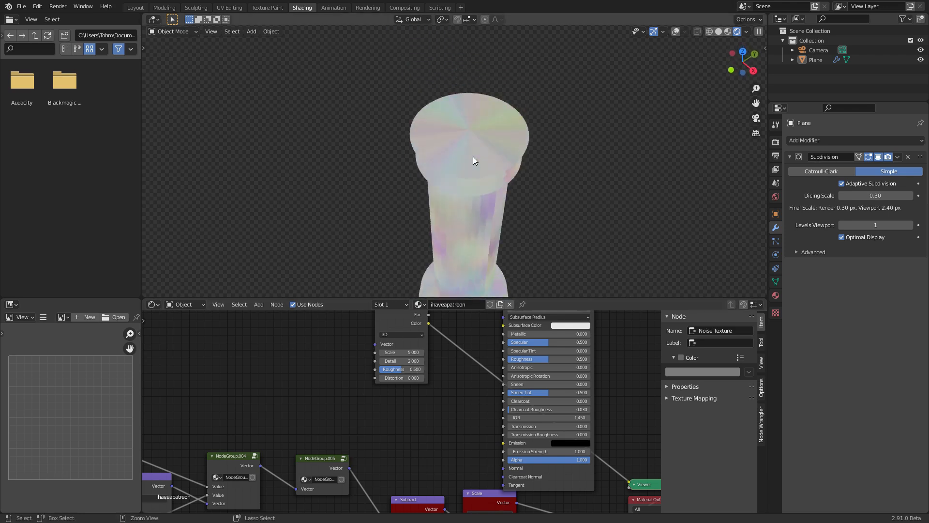
Connect the Noise Texture's Fac to Base Color and route the Principled BSDF back to the material output
middle_click_drag(474, 346, 434, 395)
left_click_drag(388, 364, 459, 347)
left_click(520, 317)
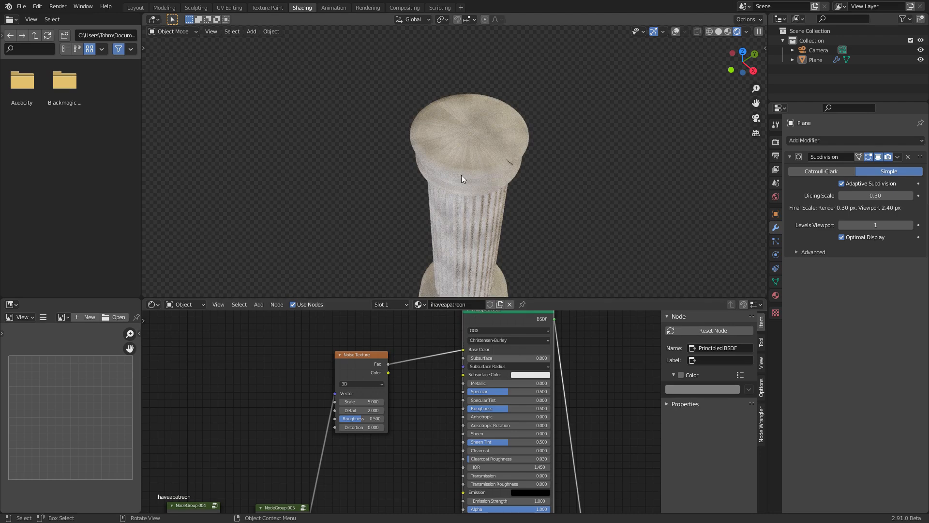
Save the file and move the Noise Texture node farther from the Principled BSDF
middle_click_drag(462, 173, 464, 141)
scroll(463, 141, "down", 2)
key("ctrl+s")
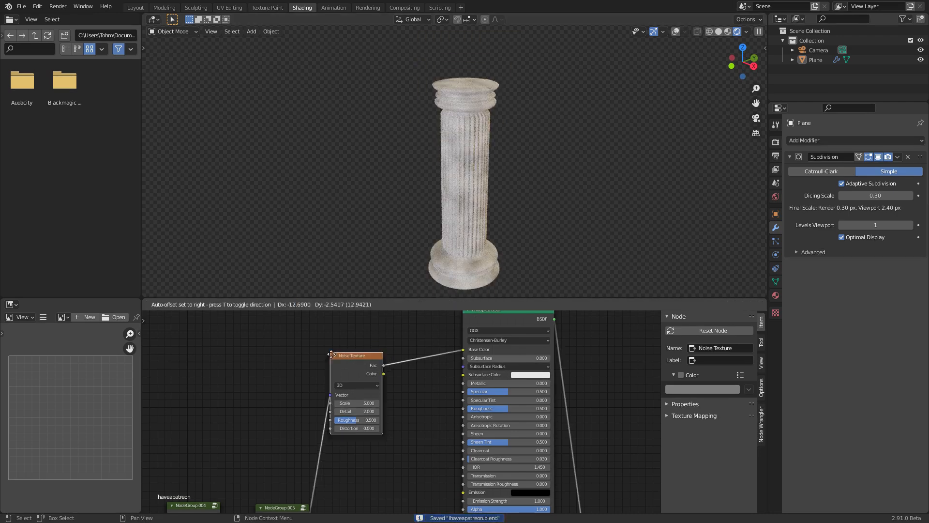
left_click_drag(359, 360, 257, 342)
key("shift+a")
left_click(324, 321)
type("colo")
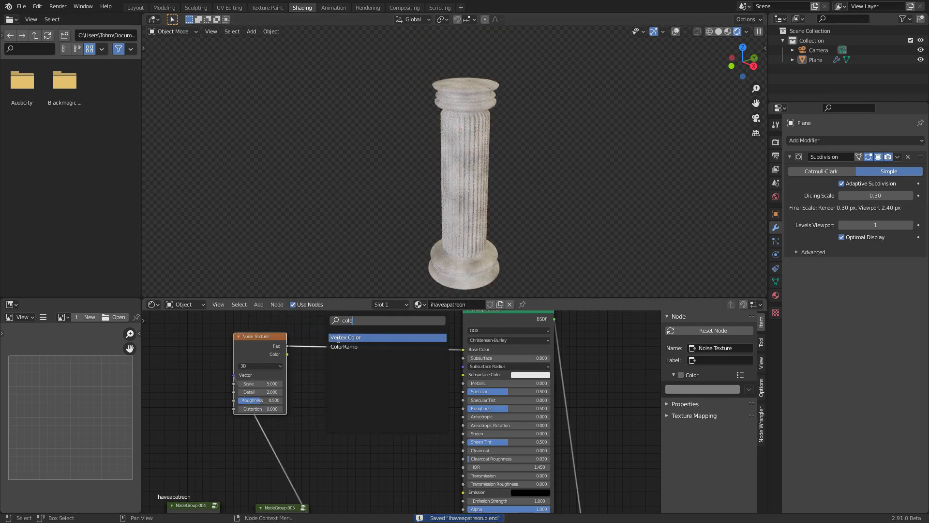
left_click(338, 340)
left_click(358, 397)
key("x")
Insert a ColorRamp node on the link between the Noise Texture's Fac and Base Color
key("shift+a")
left_click(340, 335)
type("colo")
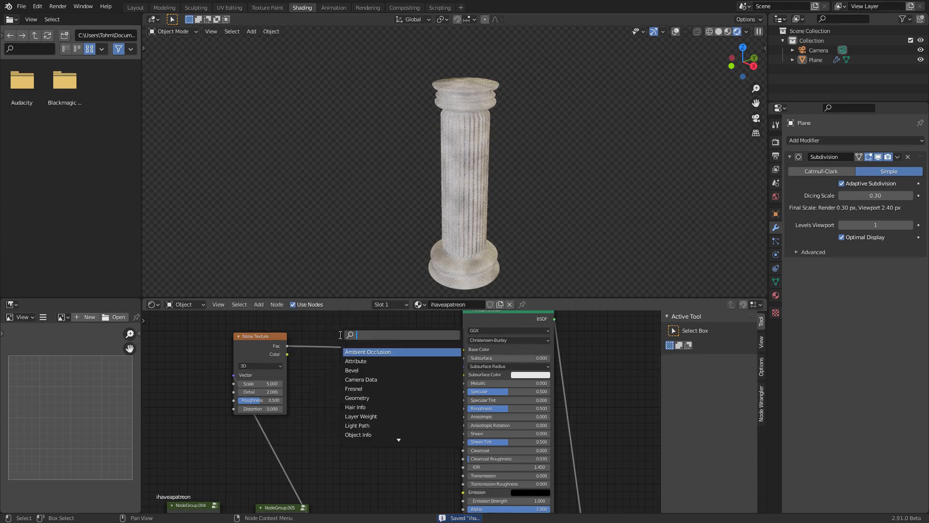
left_click(364, 361)
left_click(345, 340)
Move the ColorRamp's black stop to position 0.240
scroll(346, 352, "up", 2)
scroll(346, 352, "up", 1)
left_click_drag(299, 338, 325, 338)
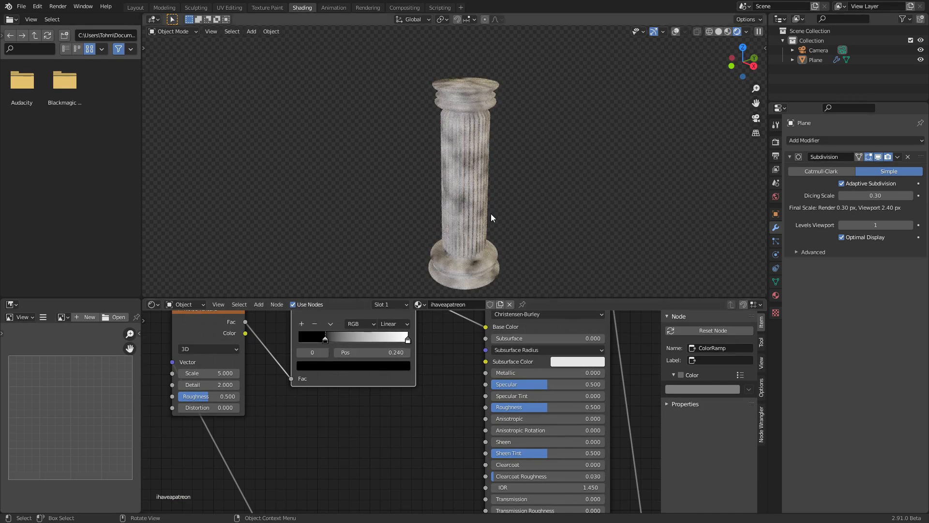
scroll(502, 161, "up", 1)
middle_click_drag(266, 372, 336, 376)
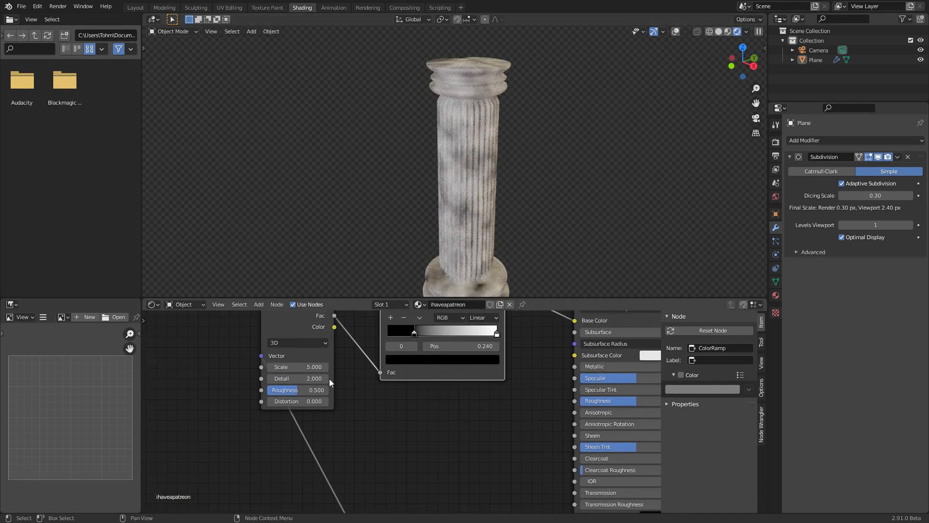
Set the Noise Texture's Detail to 16 and its Roughness to 0.617
scroll(466, 200, "down", 1)
middle_click_drag(475, 176, 489, 161)
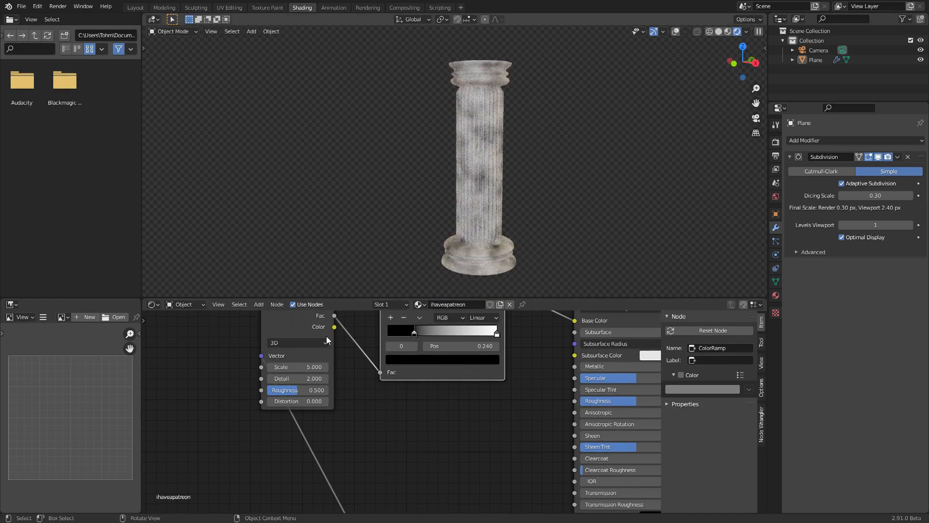
left_click_drag(300, 373, 348, 373)
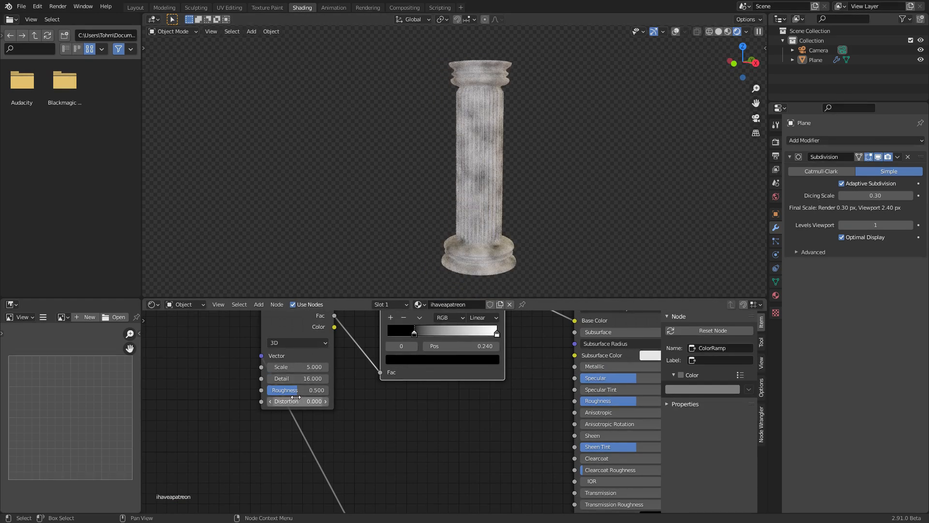
left_click_drag(297, 390, 305, 390)
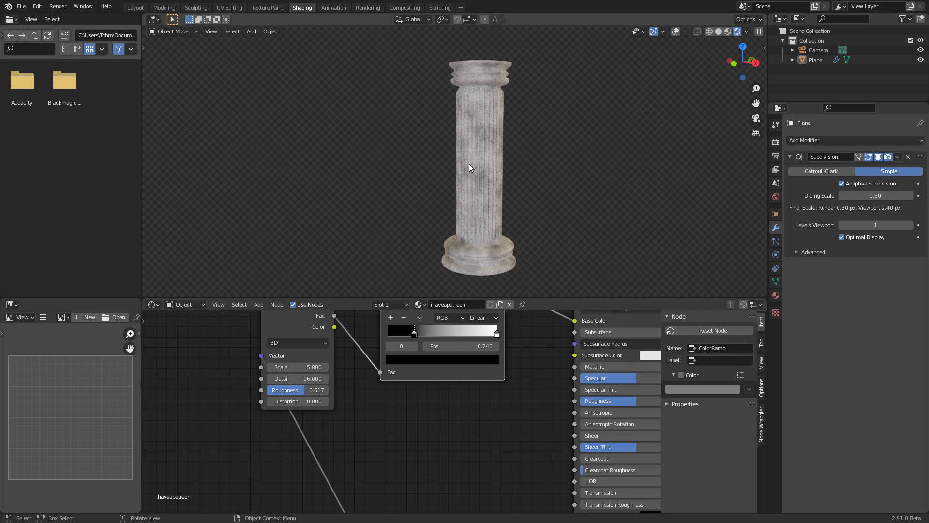
Try a Scale of 2 on the Noise Texture and settle on a Scale of 4
middle_click_drag(501, 141, 424, 123, "shift")
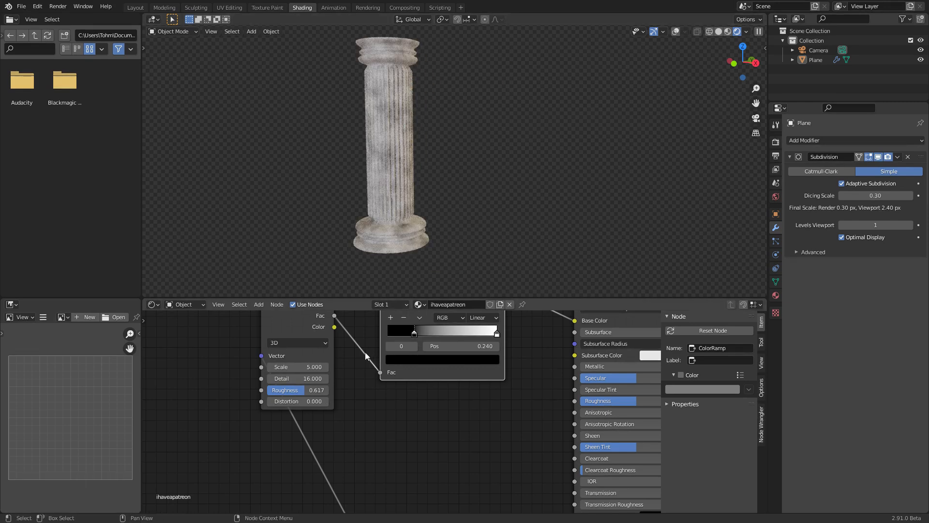
middle_click_drag(366, 354, 397, 383)
left_click(351, 394)
type("2")
key("Return")
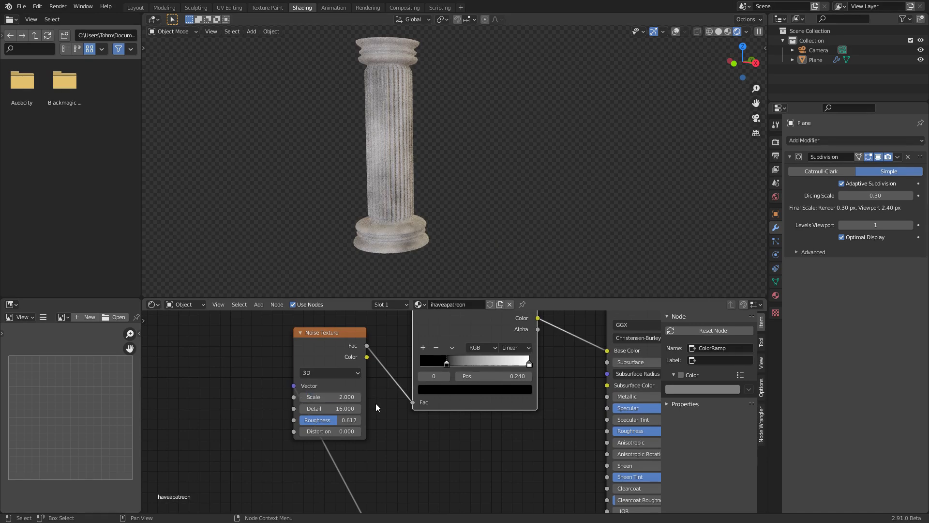
left_click_drag(340, 396, 368, 399)
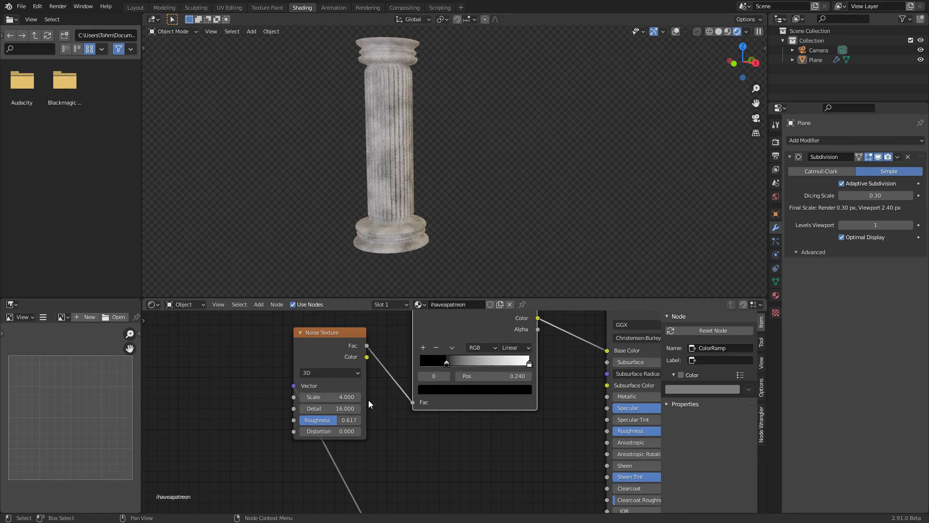
middle_click_drag(428, 114, 458, 124)
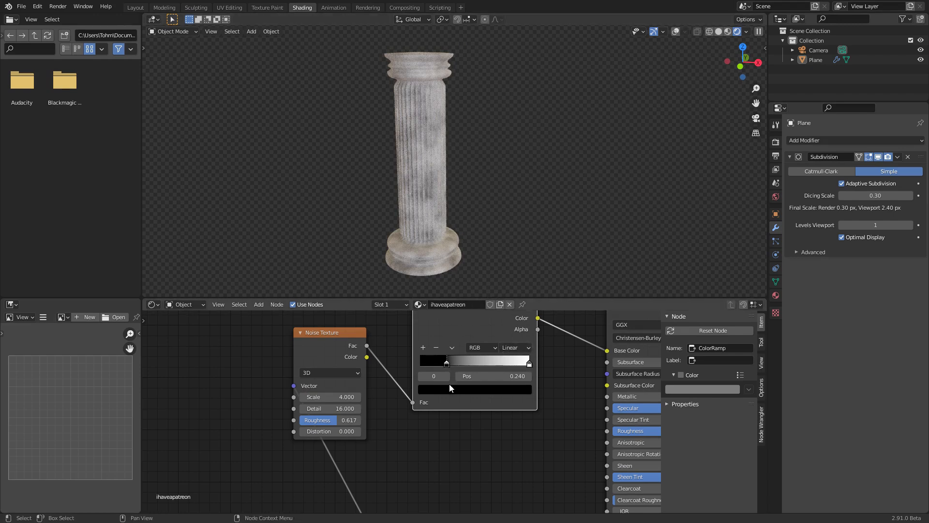
Tint the ColorRamp's white stop blue-grey with H 0.529, S 0.138, V 0.635, and set the Principled BSDF's Roughness to 0.823
left_click(530, 363)
left_click(474, 389)
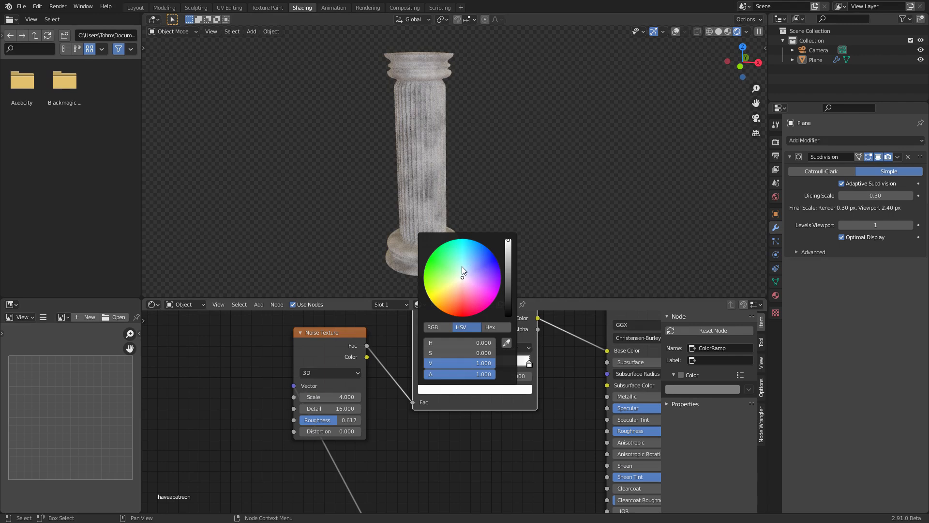
left_click(463, 269)
left_click_drag(463, 269, 463, 272)
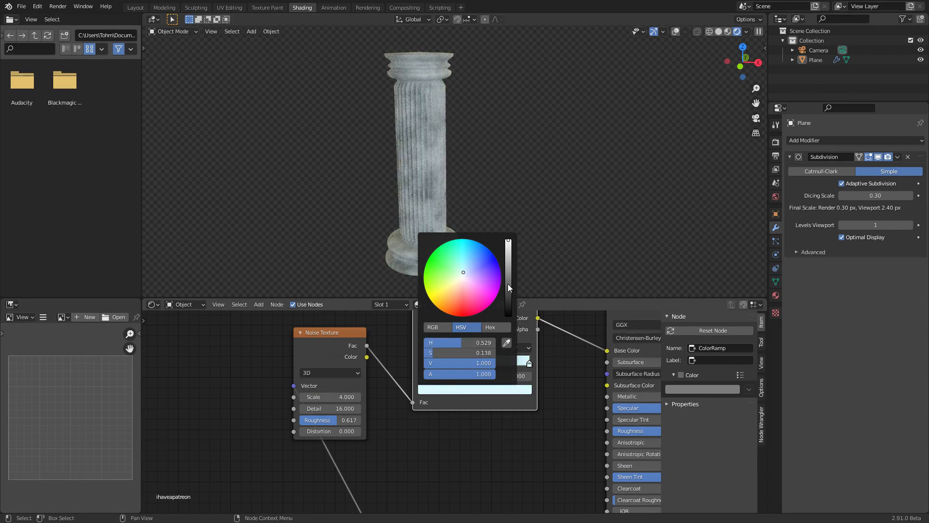
left_click(507, 283)
left_click_drag(508, 281, 508, 267)
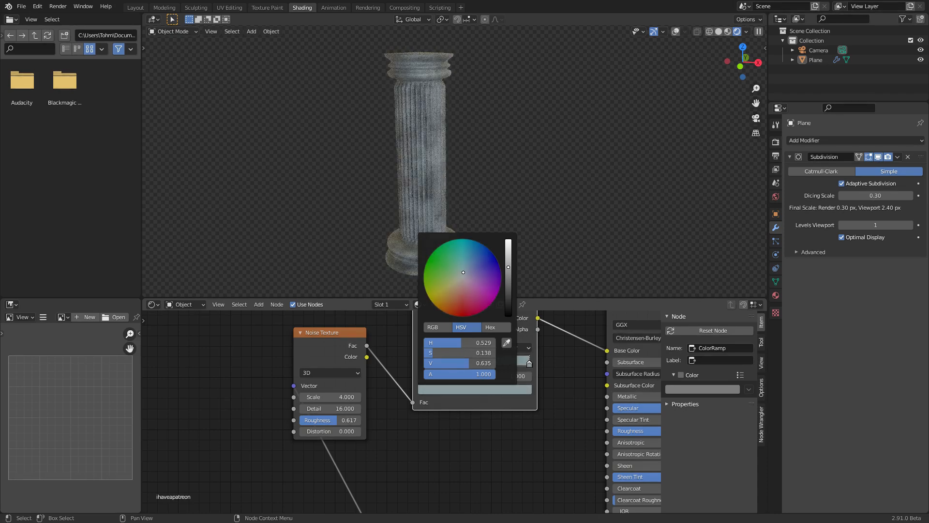
middle_click_drag(567, 378, 409, 358)
left_click_drag(527, 409, 548, 410)
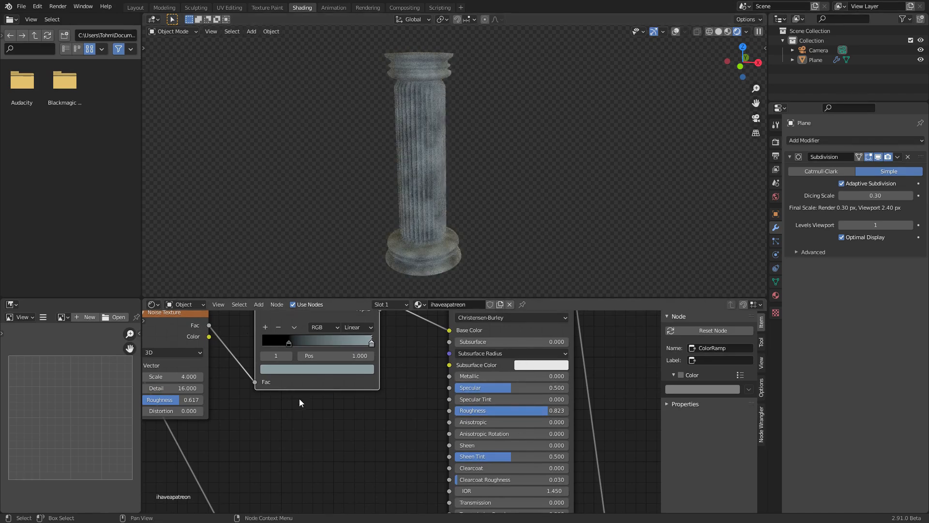
Lighten the ColorRamp's end stop to a paler, more neutral grey and save the file
left_click(313, 367)
left_click(350, 236)
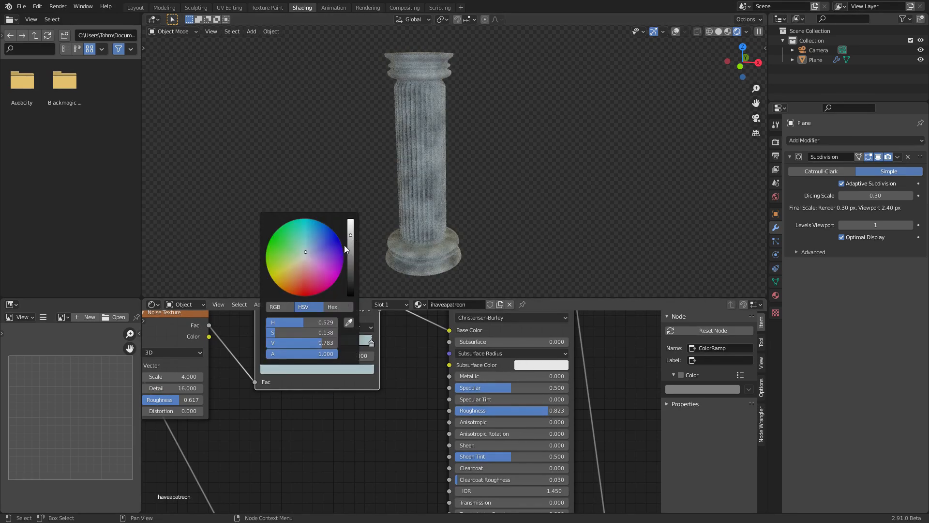
key("BackSpace")
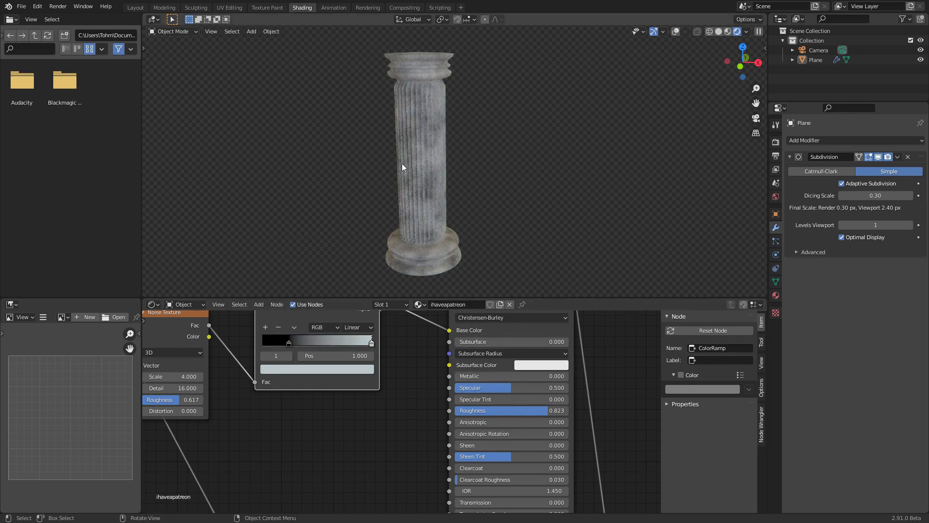
key("ctrl+s")
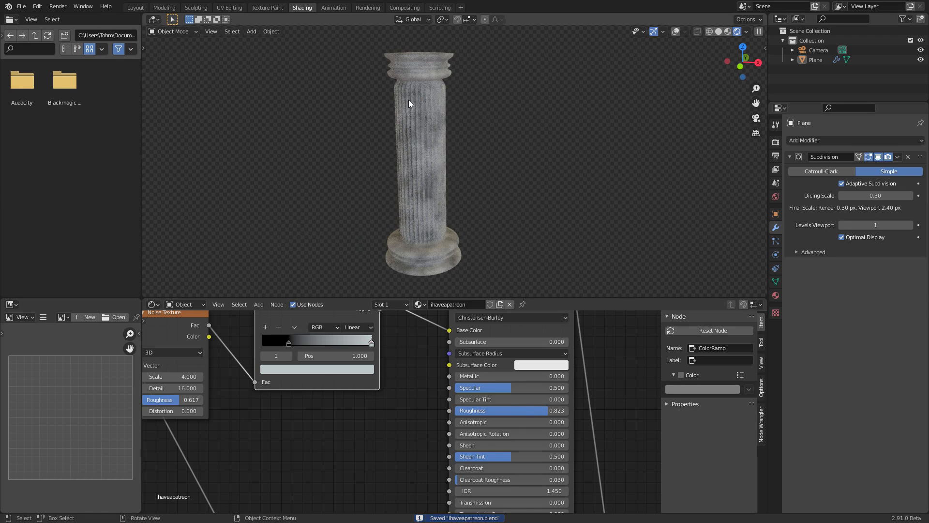
Add a Bump node below the ColorRamp, between the Noise Texture and the Principled BSDF
scroll(408, 99, "up", 3)
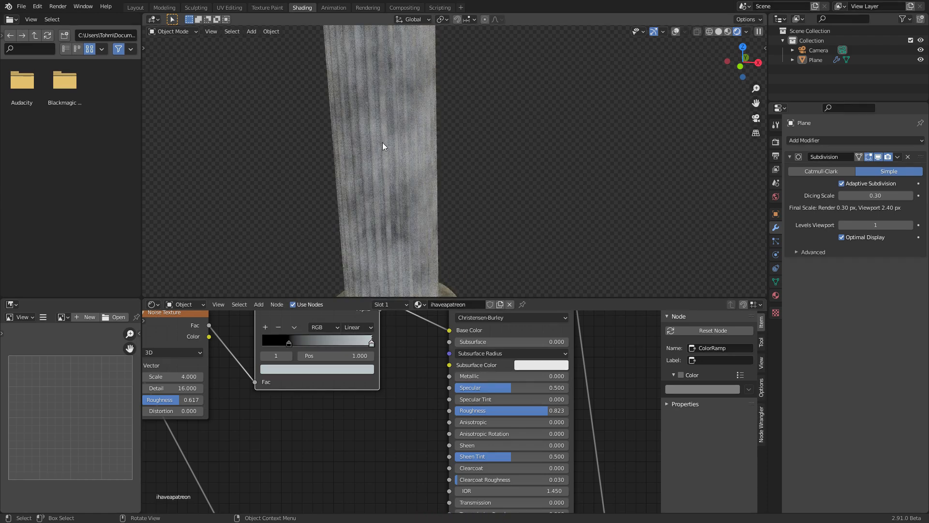
scroll(405, 171, "down", 5)
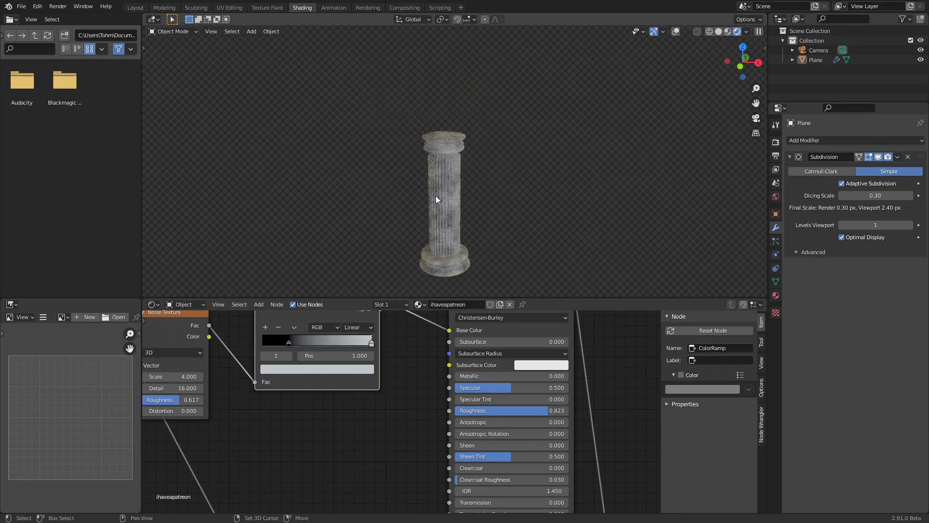
middle_click_drag(435, 196, 429, 130, "shift")
middle_click_drag(363, 399, 418, 326)
key("shift+a")
left_click(385, 330)
type("bum")
left_click(399, 349)
left_click(370, 371)
middle_click_drag(376, 370, 422, 426)
scroll(421, 426, "down", 6)
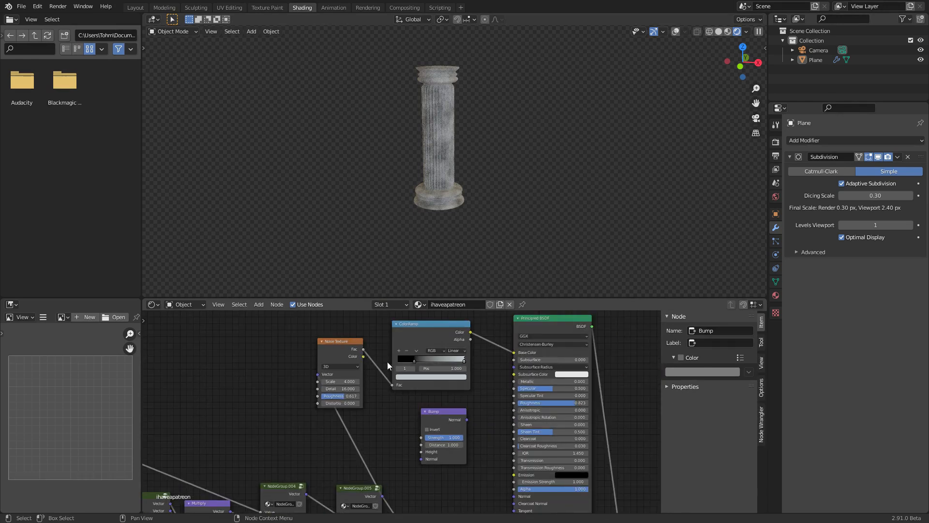
Connect the Noise Texture's Fac to the Bump's Height and the Bump's Normal to the Principled BSDF's Normal, and save the file
left_click_drag(364, 349, 423, 452)
scroll(472, 107, "up", 3)
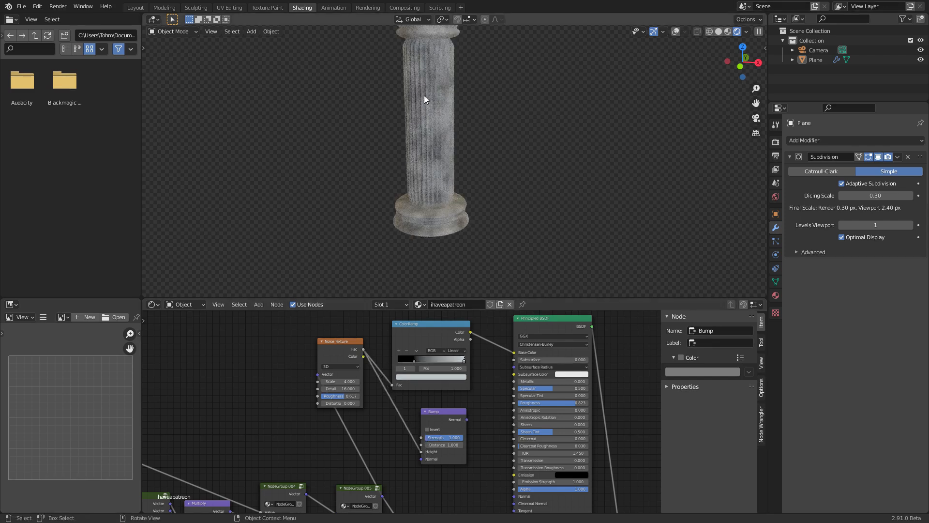
left_click_drag(446, 414, 435, 442)
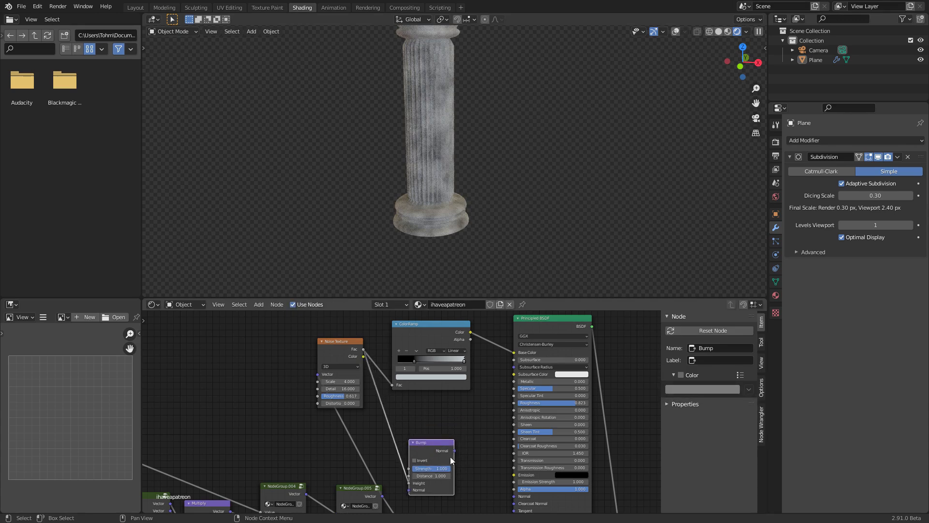
scroll(448, 457, "up", 5)
middle_click_drag(367, 392, 277, 338)
left_click_drag(375, 396, 466, 464)
middle_click_drag(448, 132, 419, 120)
scroll(347, 118, "up", 5)
scroll(339, 112, "down", 4)
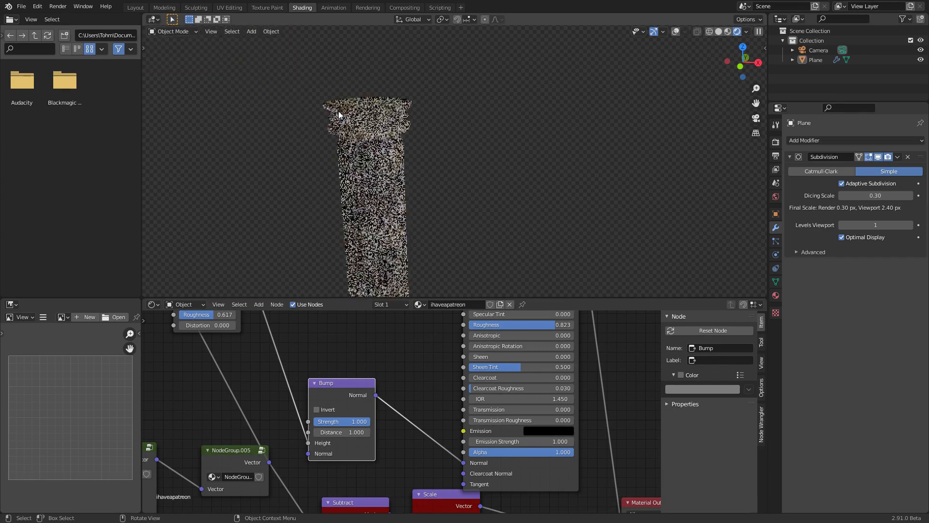
middle_click_drag(437, 179, 431, 151)
scroll(440, 145, "down", 3)
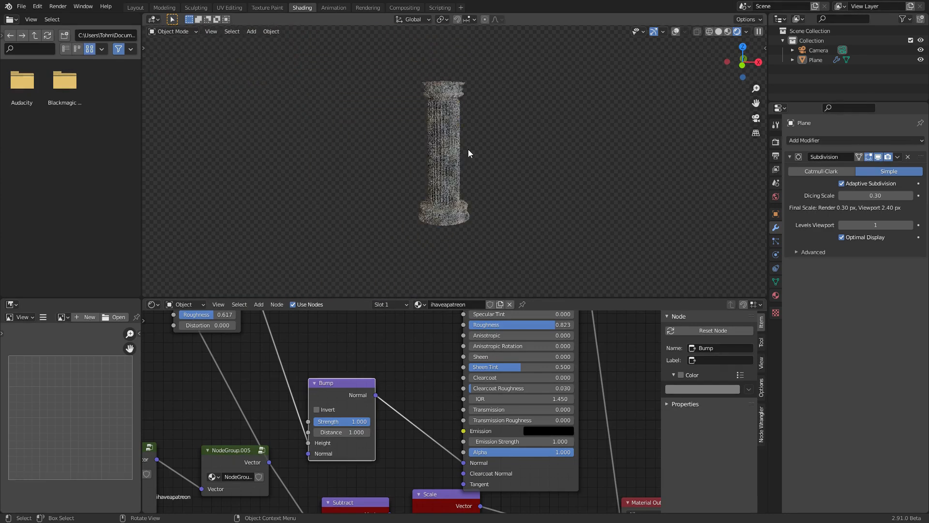
key("ctrl+s")
Move the ColorRamp's black stop to position 0.070 and save the file
middle_click_drag(291, 344, 296, 451)
left_click_drag(396, 370, 355, 381)
left_click(298, 382)
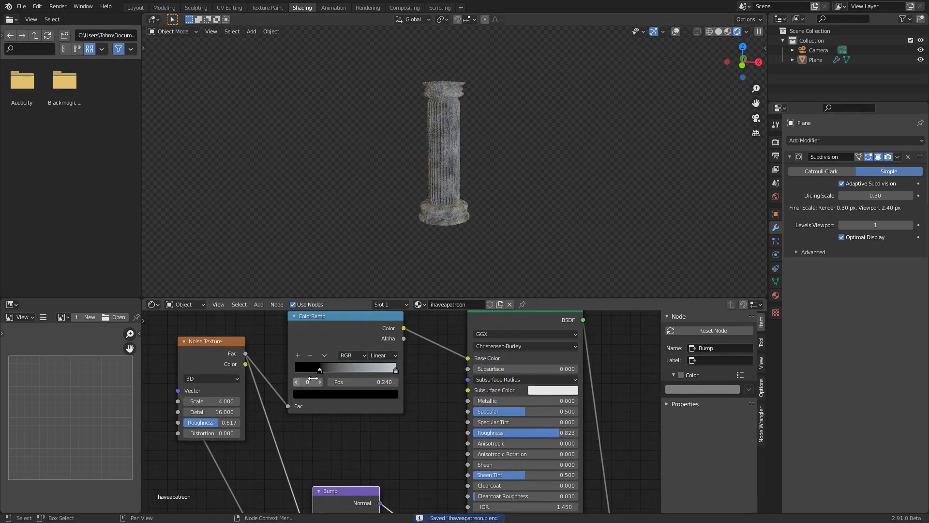
left_click_drag(363, 382, 339, 382)
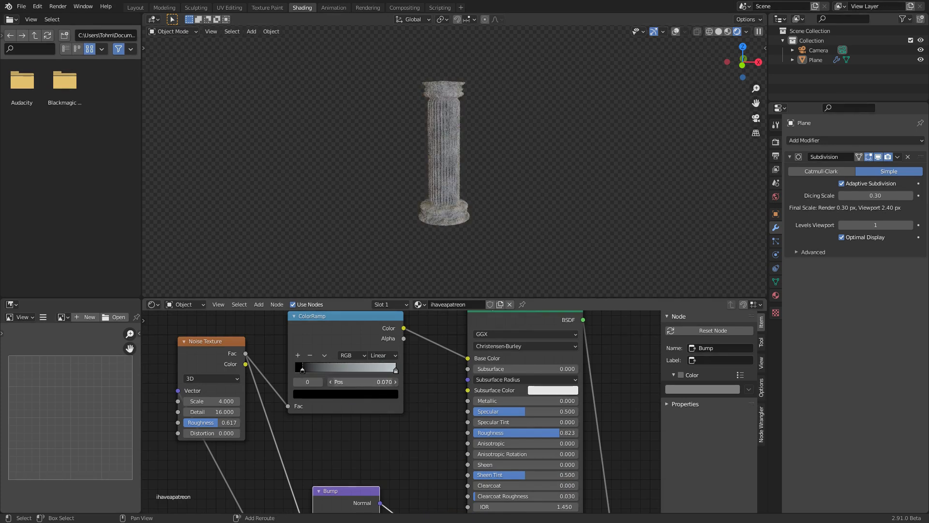
key("ctrl+s")
Set the Bump node's Strength to 0.75 and check the relief on the column up close
middle_click_drag(407, 381, 447, 269)
left_click(395, 417)
type(".75")
key("Return")
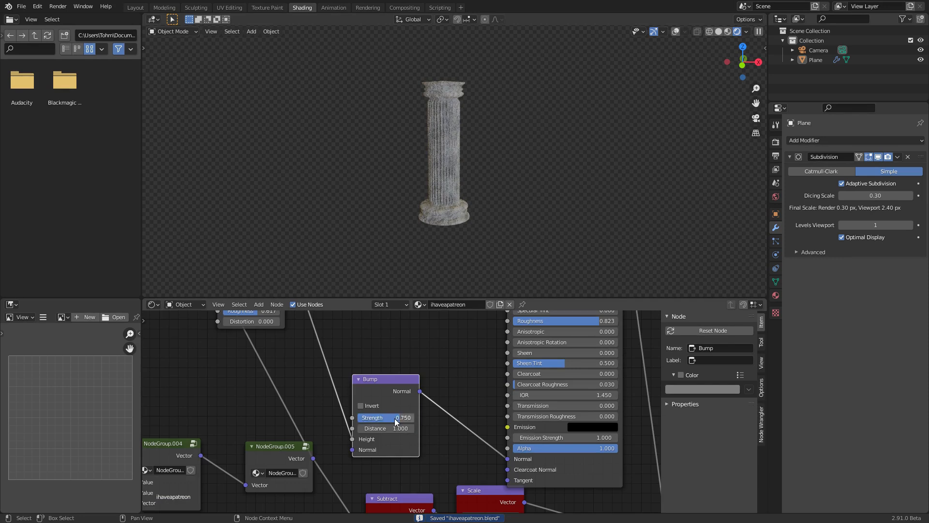
scroll(445, 127, "up", 4)
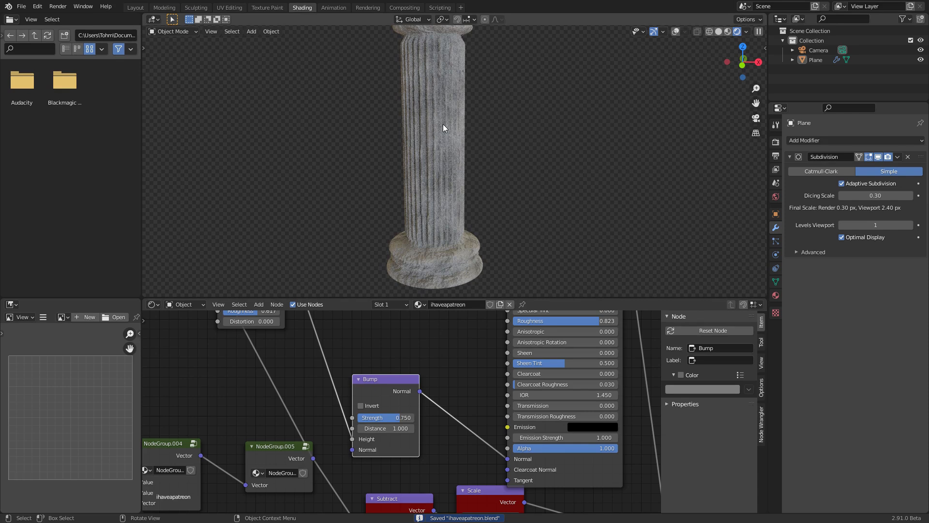
Open the bases node group for editing and bring its RGB Curves node into view
key("Home")
middle_click_drag(294, 426, 458, 387)
scroll(478, 381, "up", 10)
middle_click_drag(521, 374, 418, 394)
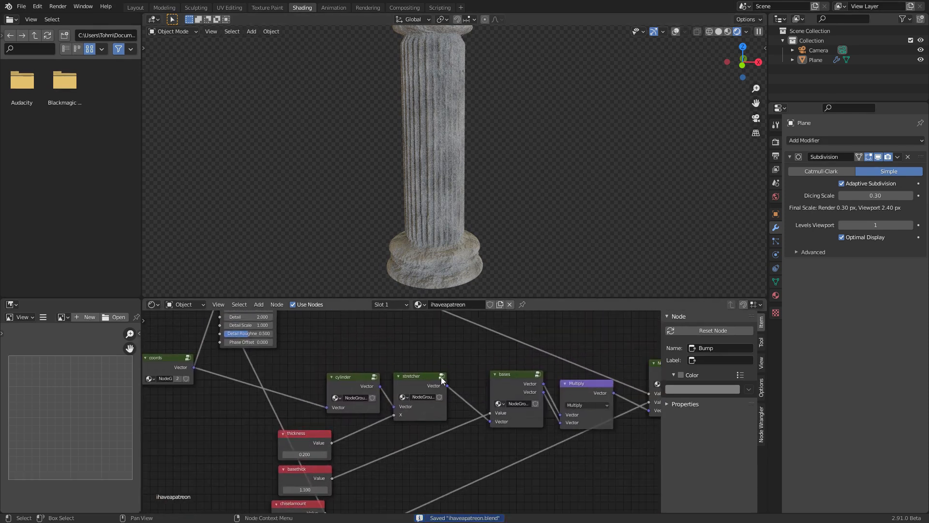
left_click(539, 376)
key("Tab")
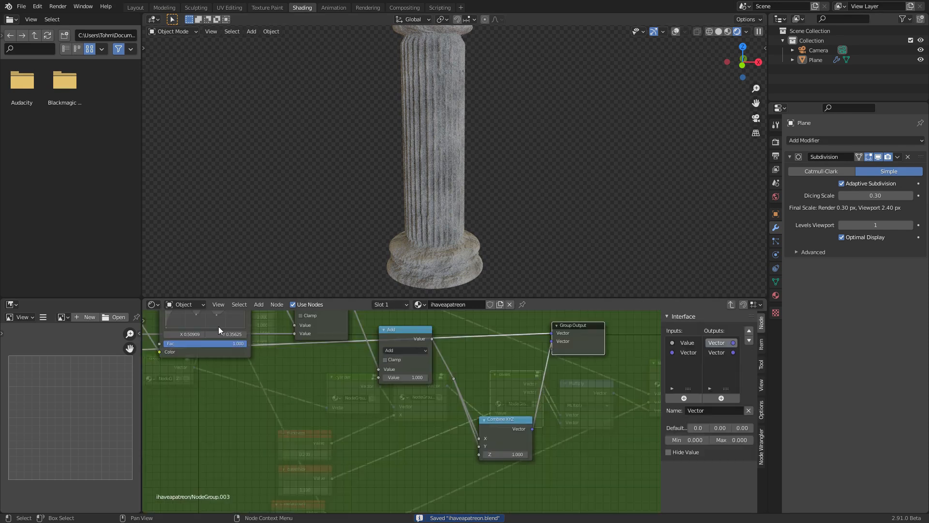
scroll(436, 265, "down", 4)
scroll(435, 182, "up", 2)
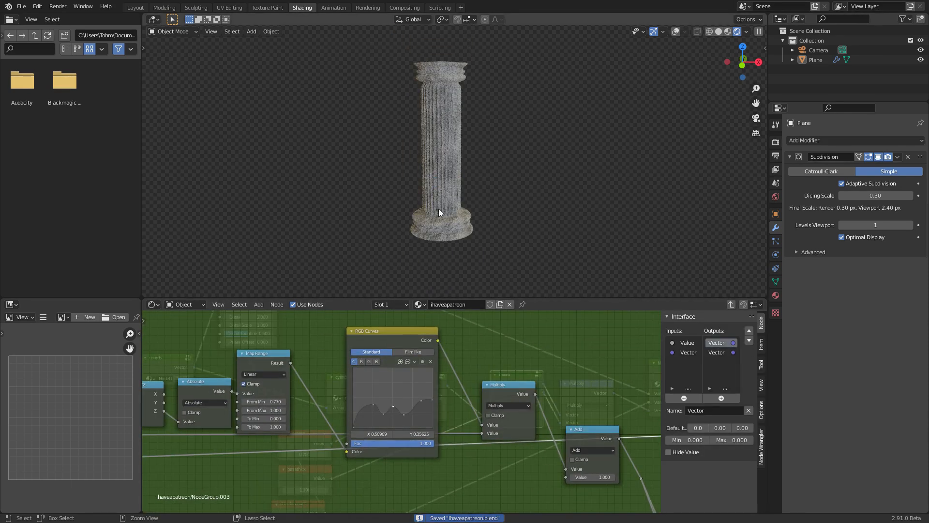
Try to reshape the RGB Curves profile in the bases group by adding and moving curve points
left_click_drag(372, 405, 368, 421)
key("ctrl+z")
scroll(405, 405, "up", 2)
left_click(417, 407)
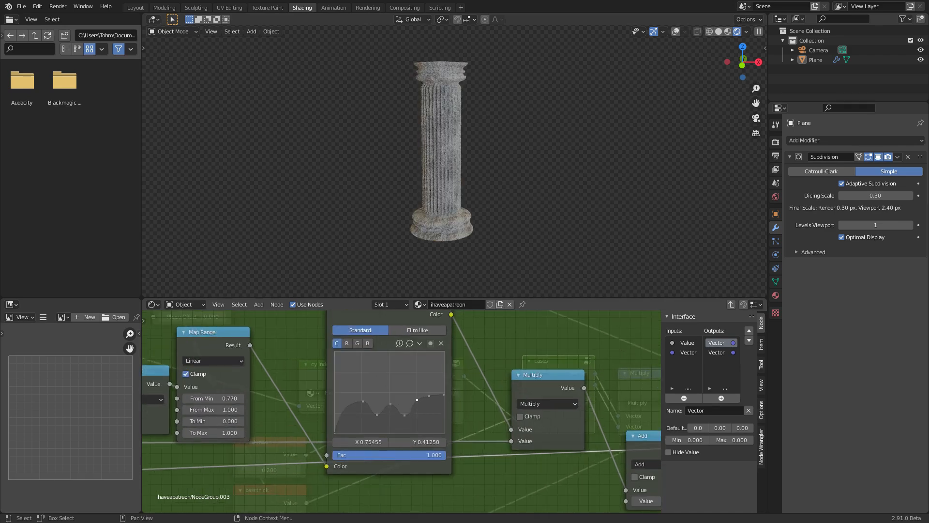
left_click(423, 412)
mouse_move(432, 396)
left_mouse_down()
mouse_move(425, 390)
mouse_move(432, 410)
left_mouse_up()
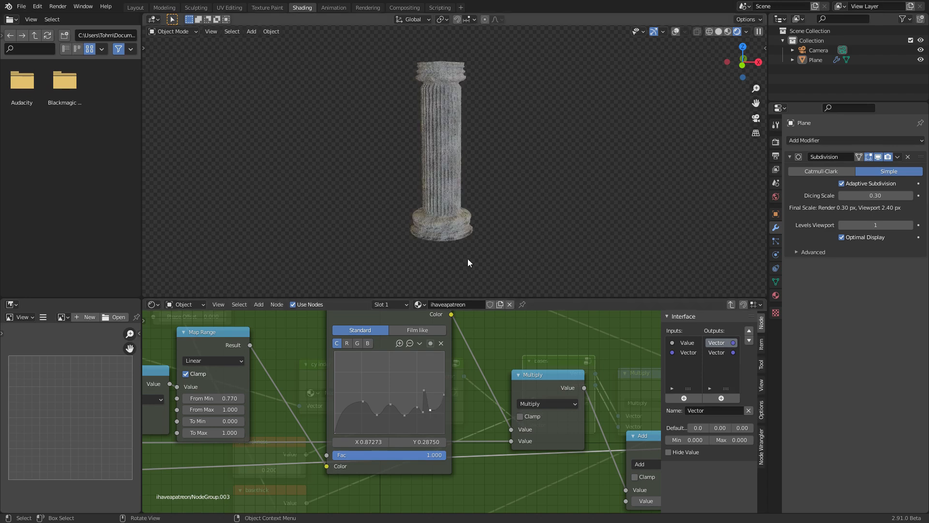
Undo the RGB Curves edits and leave the bases node group
key("ctrl+z")
key("ctrl+z")
key("ctrl+z")
key("ctrl+z")
key("ctrl+z")
key("ctrl+z")
key("ctrl+z")
key("ctrl+z")
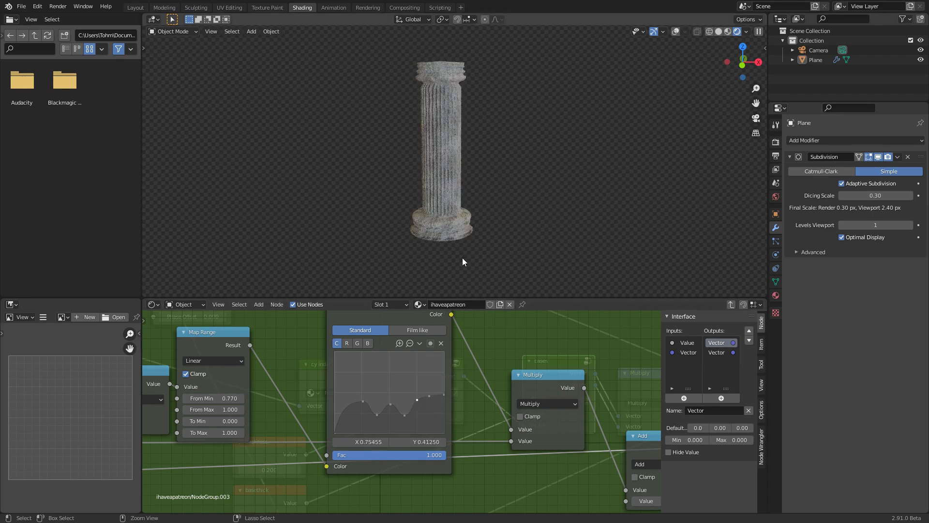
key("Tab")
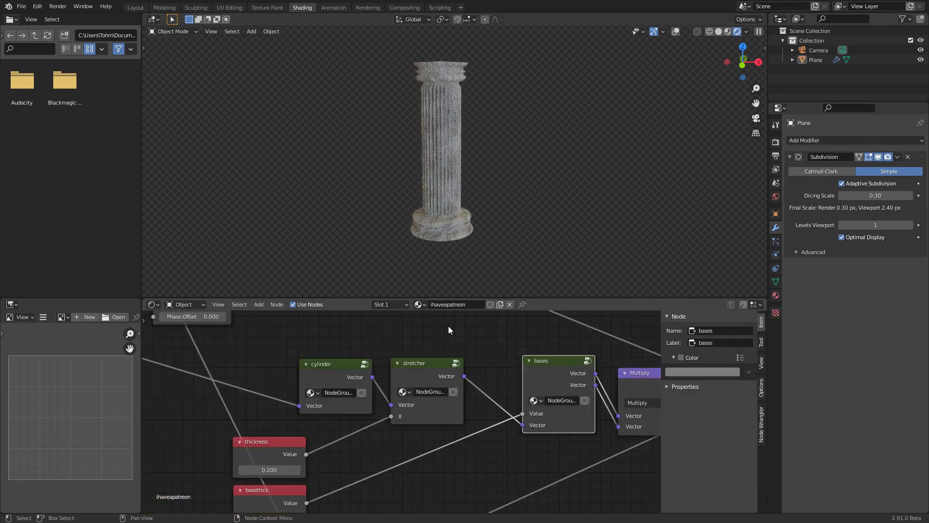
Open NodeGroup.005 for editing and save the file
scroll(499, 357, "down", 6)
middle_click_drag(587, 395, 246, 424)
scroll(403, 397, "up", 4)
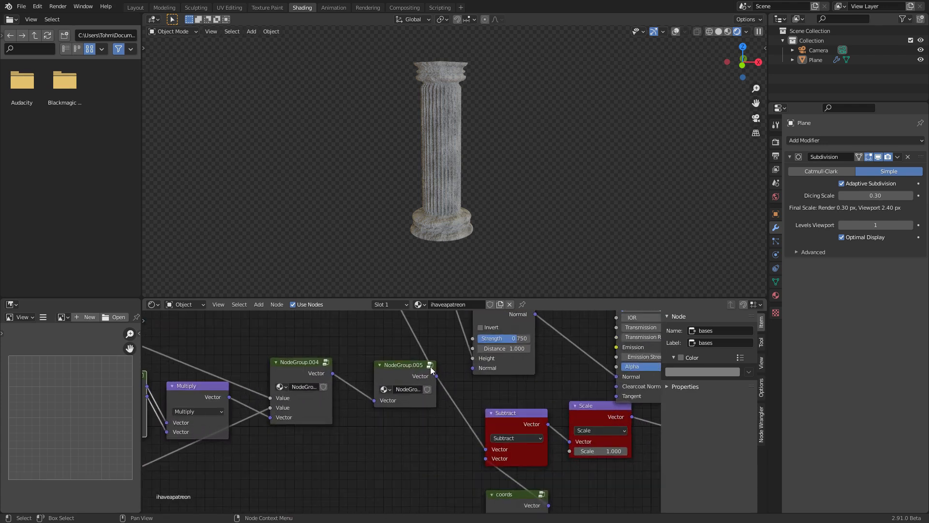
left_click(429, 367)
middle_click_drag(420, 394, 481, 356)
scroll(481, 357, "down", 6)
key("ctrl+s")
Try a value of 0 on the math Multiply node that feeds the Add node, and settle on 0.1
scroll(464, 387, "up", 2)
left_click(505, 377)
type("0")
key("Return")
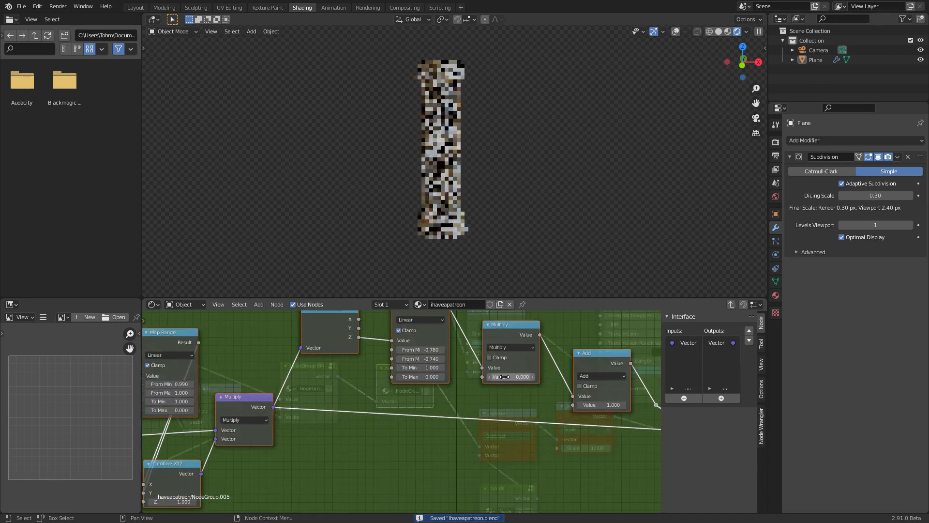
left_click(503, 376)
type("0.1")
key("Return")
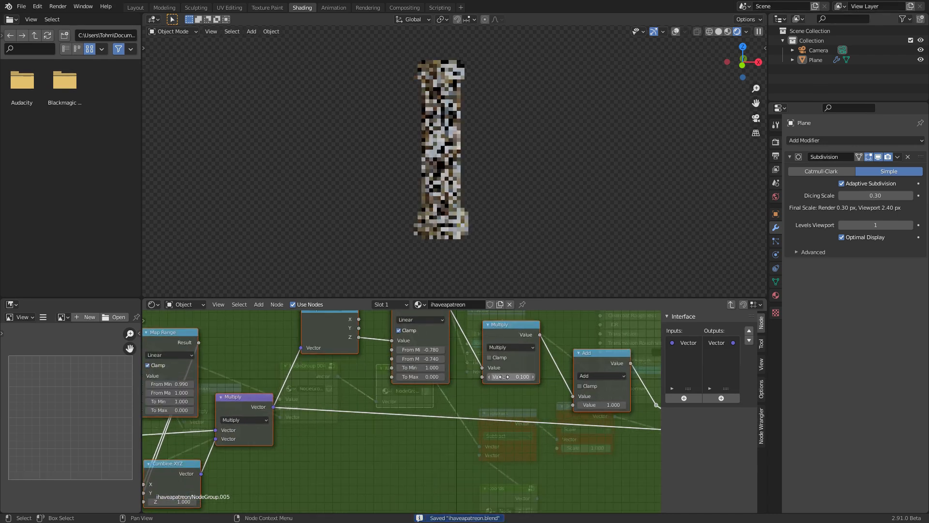
Leave the NodeGroup.005 node group, check the column's top in the viewport, and save the file
key("ctrl+s")
key("Tab")
scroll(428, 182, "down", 4)
middle_click_drag(443, 167, 444, 200)
scroll(456, 177, "up", 5)
scroll(457, 174, "up", 2)
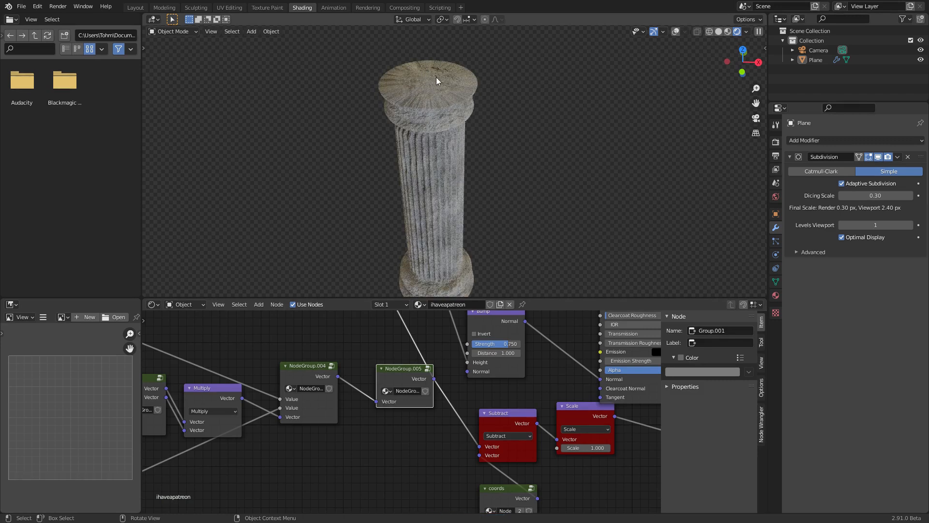
key("ctrl+s")
Try a dicing scale of 0.2 on the Subdivision modifier, inspect the column's top surface, and undo the change
left_click(885, 196)
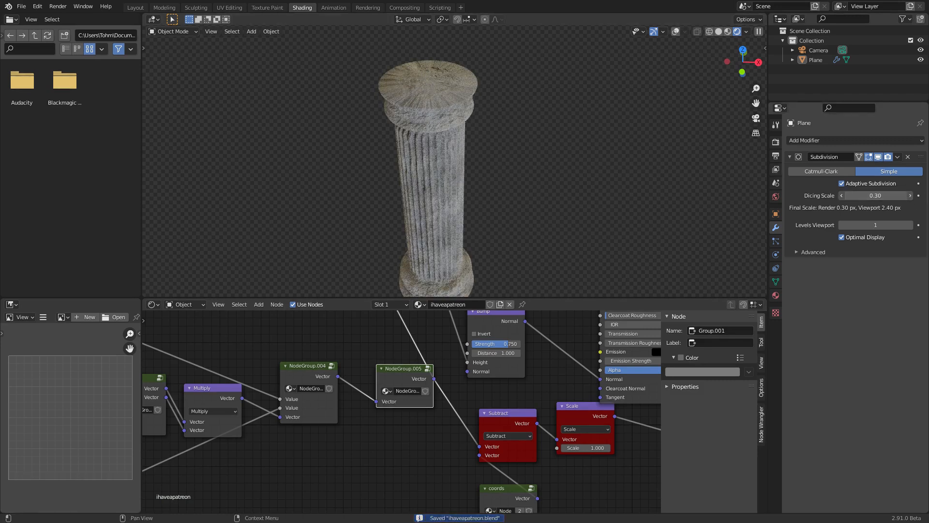
key("BackSpace")
type("2")
key("Return")
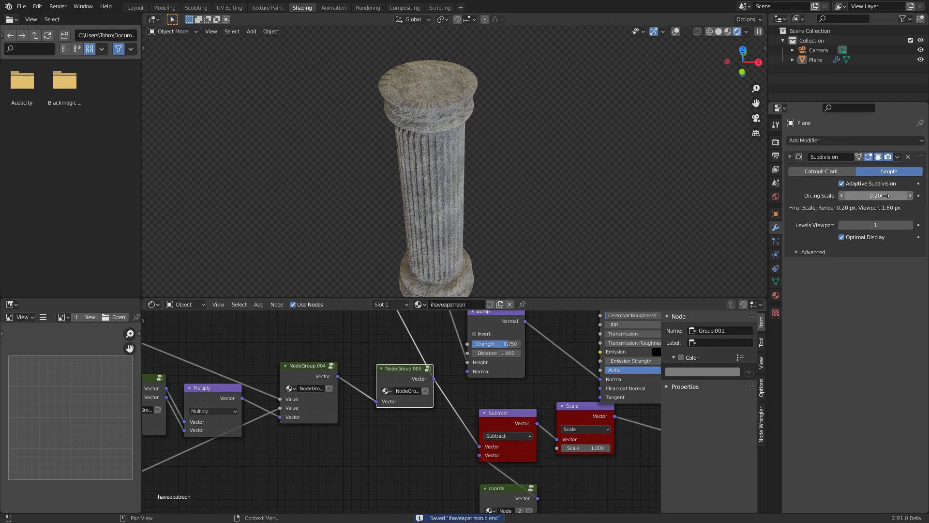
scroll(528, 133, "up", 8)
middle_click_drag(376, 66, 416, 207, "shift")
scroll(407, 189, "down", 5)
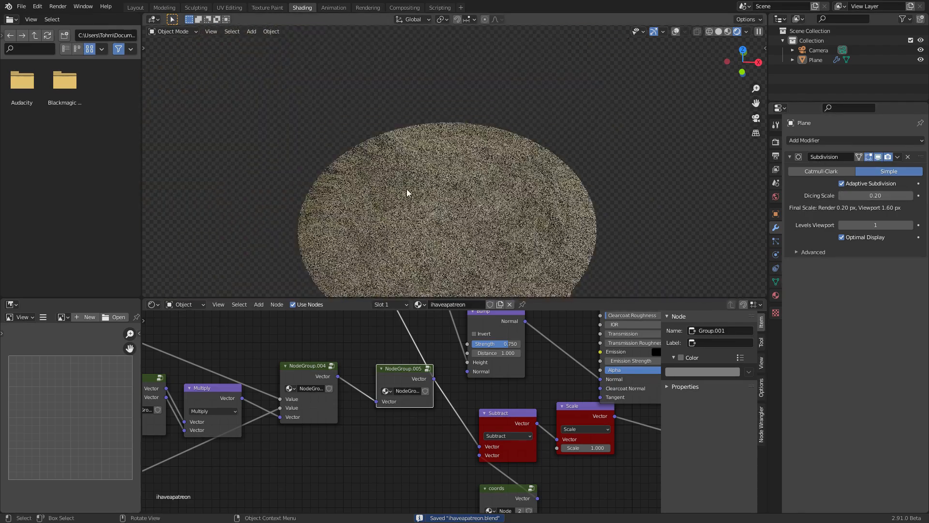
key("ctrl+z")
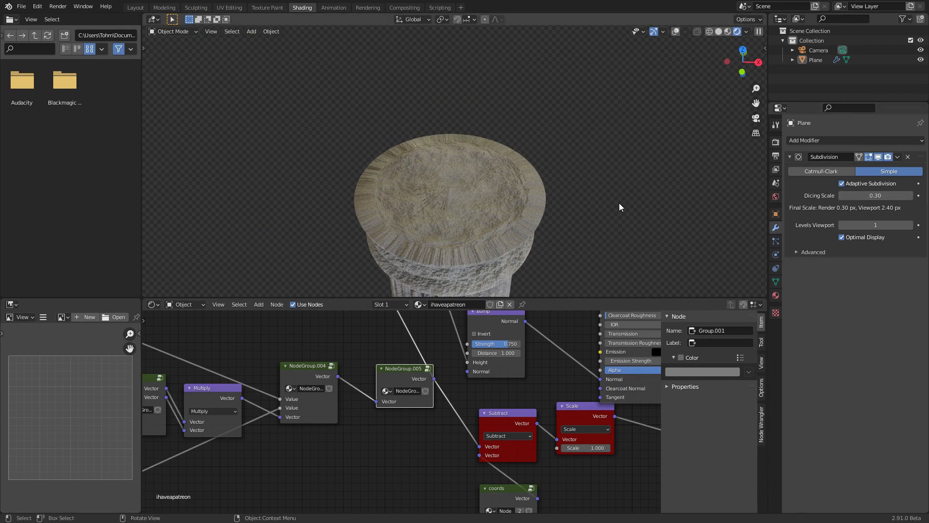
Set the Subdivision modifier's dicing scale to 0.1, check the whole column, and save the file
left_click(880, 196)
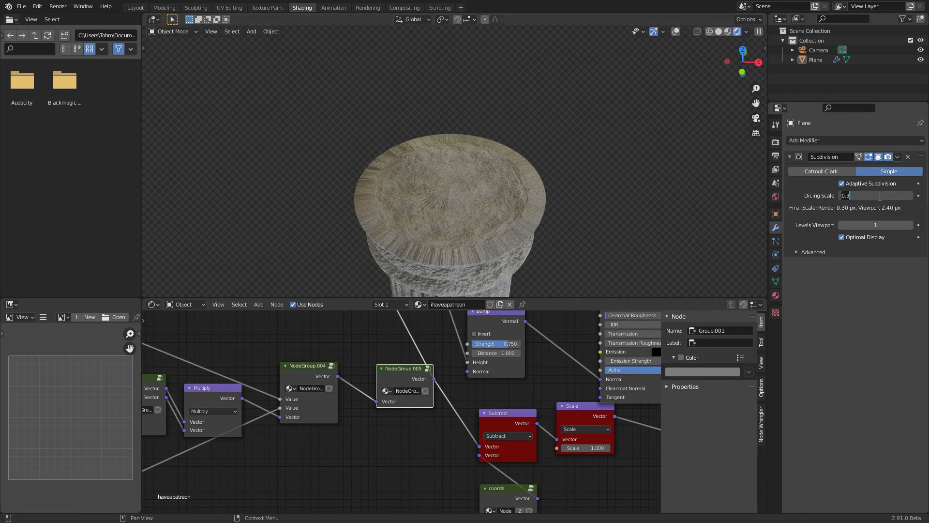
type("0.1")
key("Return")
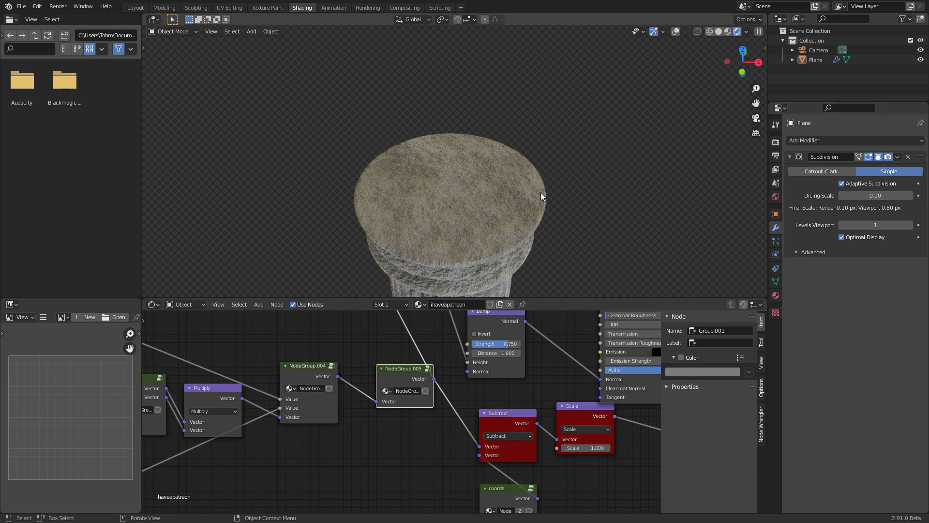
scroll(544, 203, "down", 6)
middle_click_drag(485, 209, 483, 167)
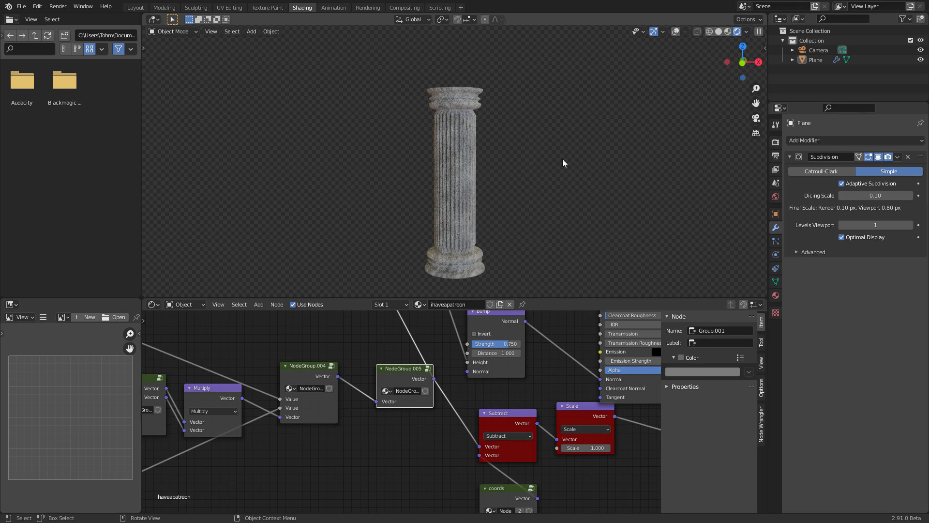
key("ctrl+s")
Review the thickness, basethick, chiselamount and chiselstrength value nodes and the node groups they feed
left_click(873, 195)
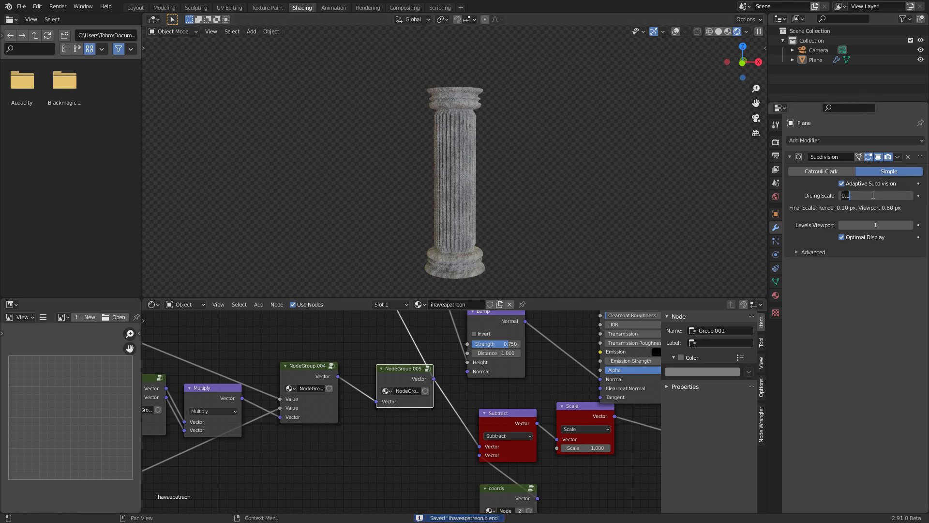
left_click(288, 479)
middle_click_drag(257, 451, 495, 420)
middle_click_drag(391, 435, 621, 361)
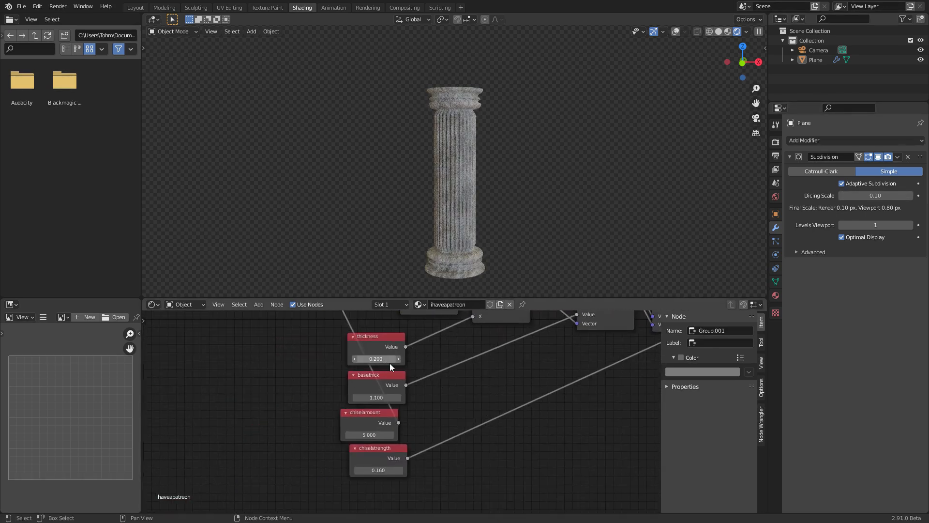
scroll(391, 401, "up", 2)
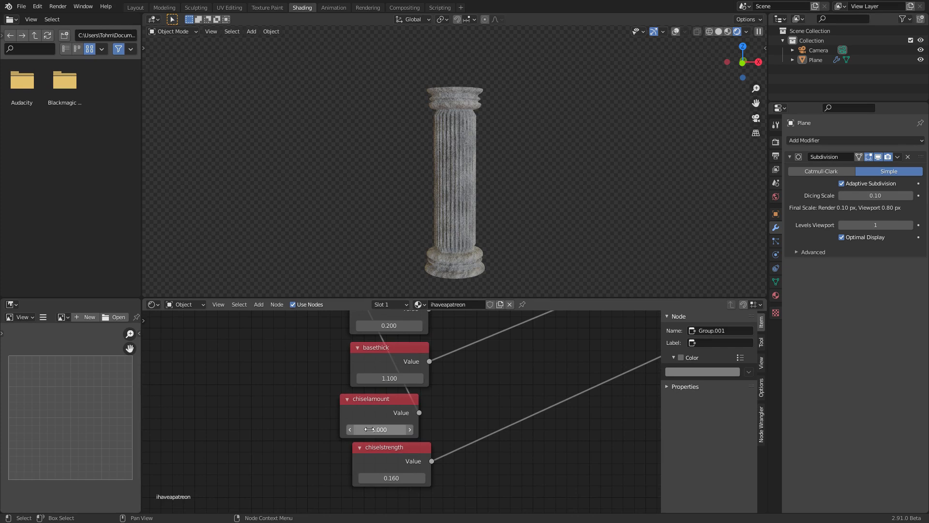
left_click(411, 478)
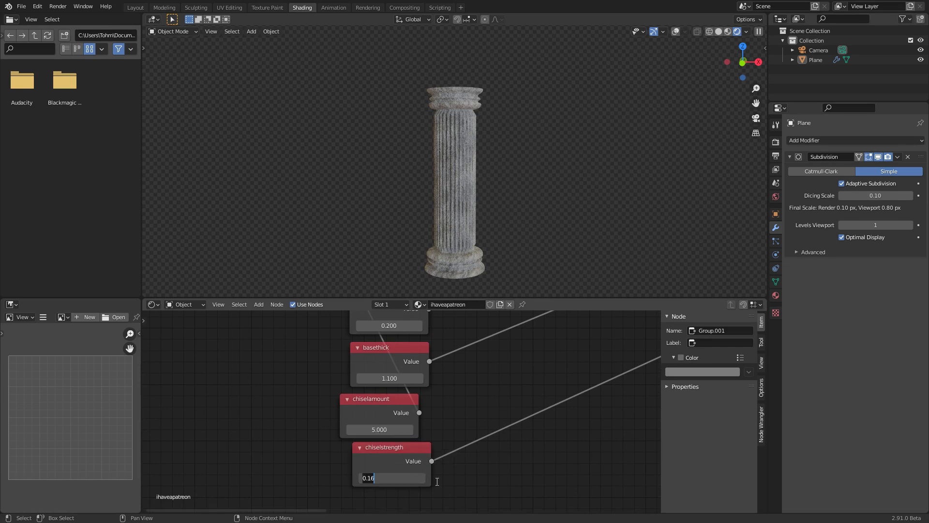
left_click(473, 488)
middle_click_drag(422, 361, 407, 414)
scroll(369, 385, "down", 3)
middle_click_drag(368, 384, 333, 361)
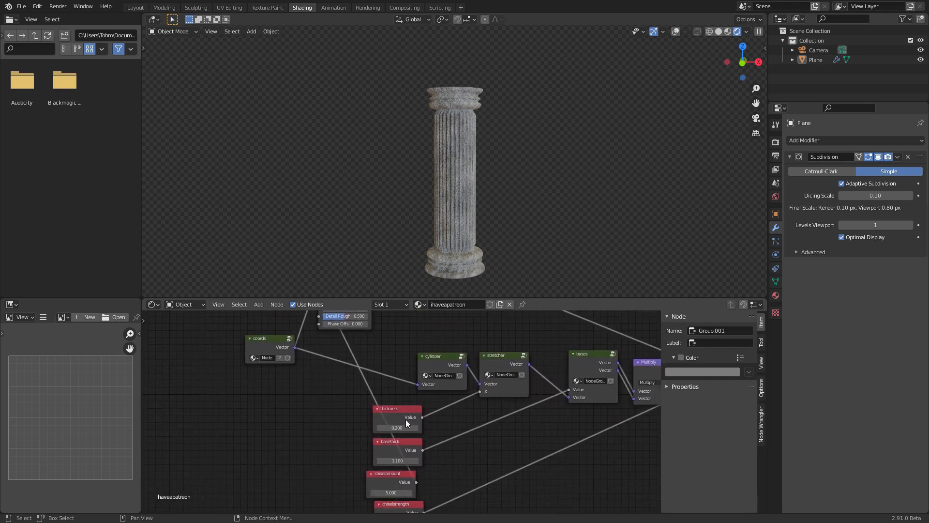
middle_click_drag(405, 415, 391, 368)
Try values of 2 and 10 on the chiselamount node to compare the density of the column's flutes
left_click(376, 419)
scroll(380, 420, "up", 2)
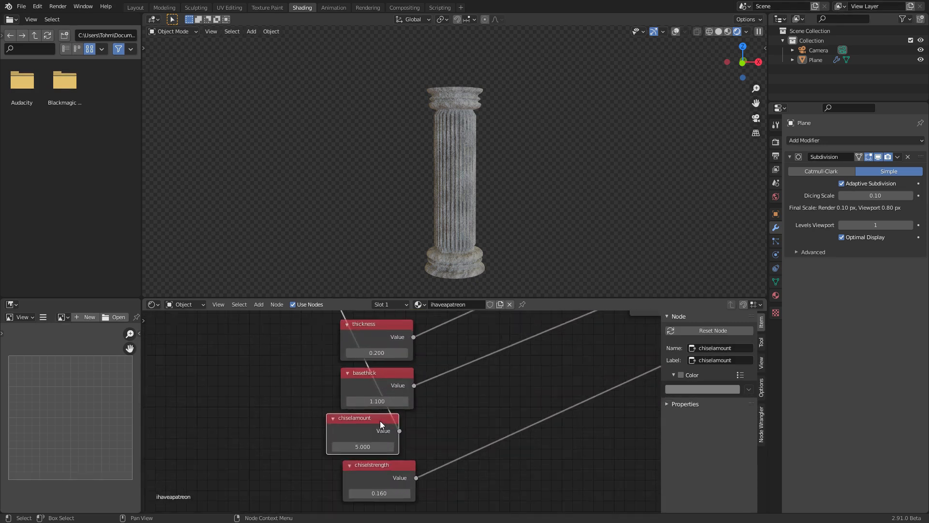
scroll(380, 420, "up", 2)
left_click(357, 456)
type("2")
key("Return")
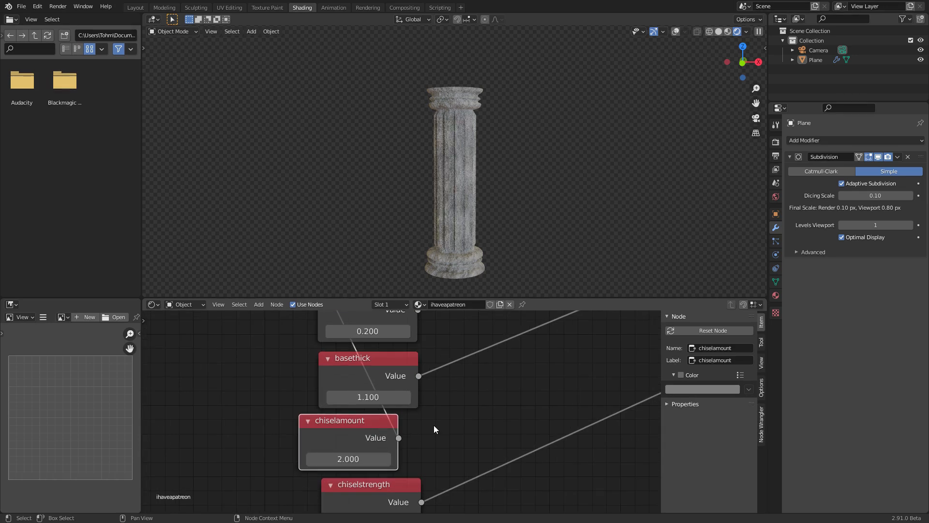
left_click(357, 455)
type("10")
key("Return")
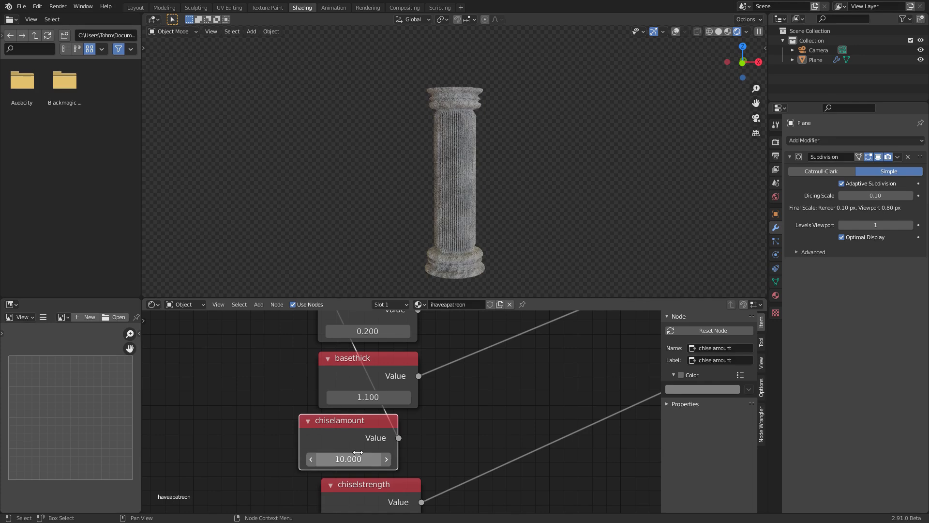
Set the chiselamount node's value to 3 and save the file
left_click(358, 458)
type("3")
key("Return")
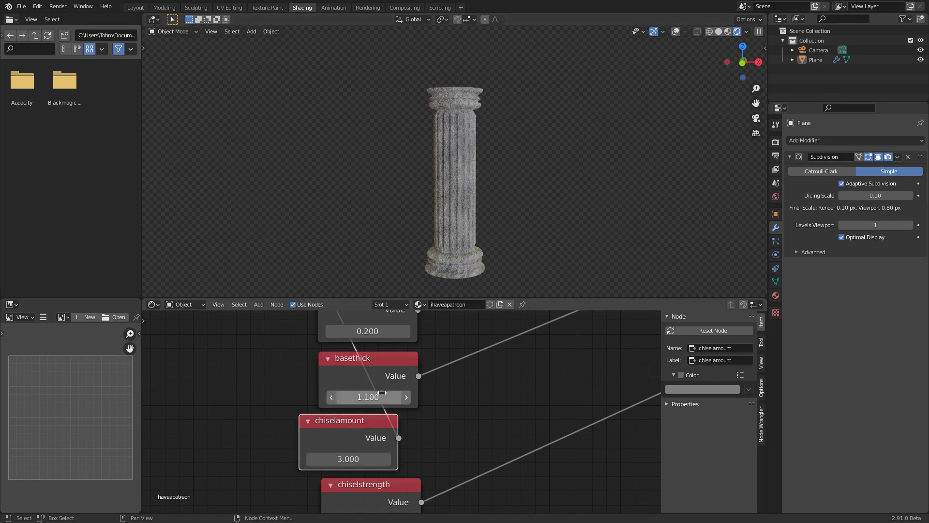
scroll(510, 412, "down", 5)
middle_click_drag(415, 440, 413, 444)
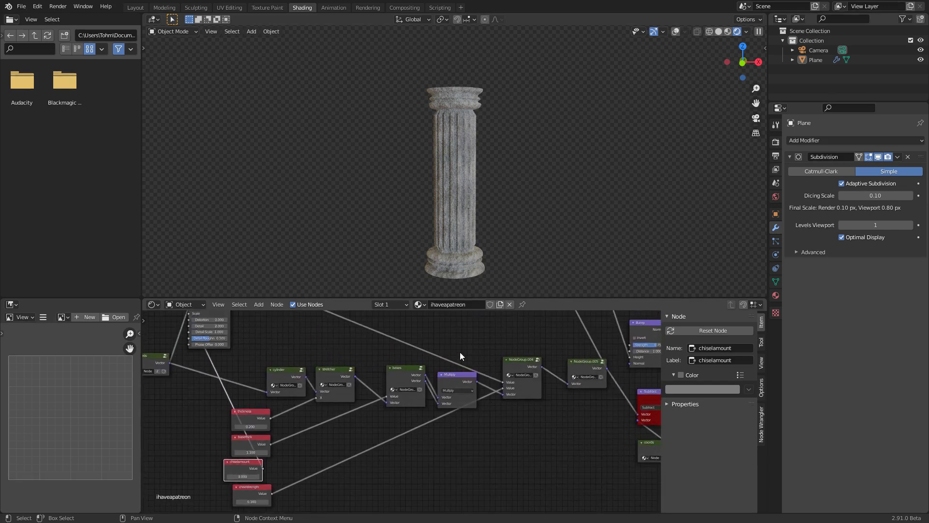
scroll(461, 353, "down", 2)
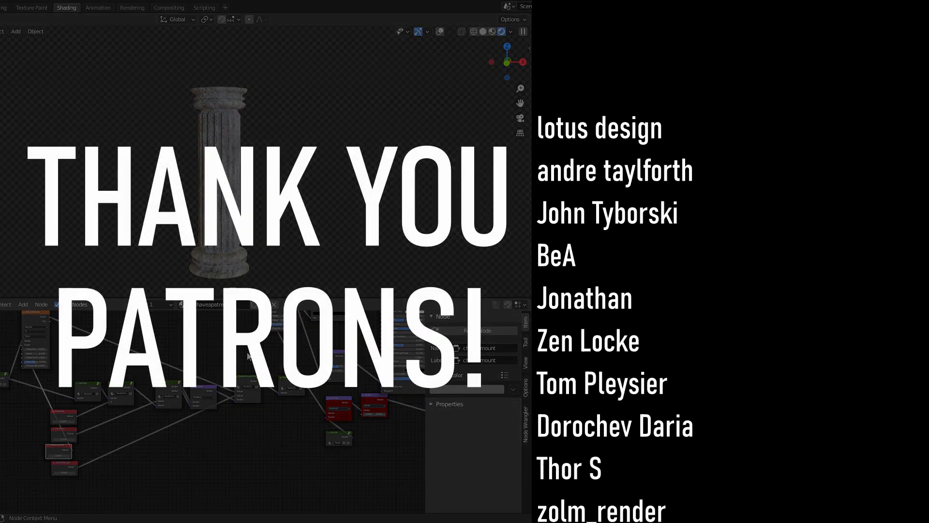
key("ctrl+s")
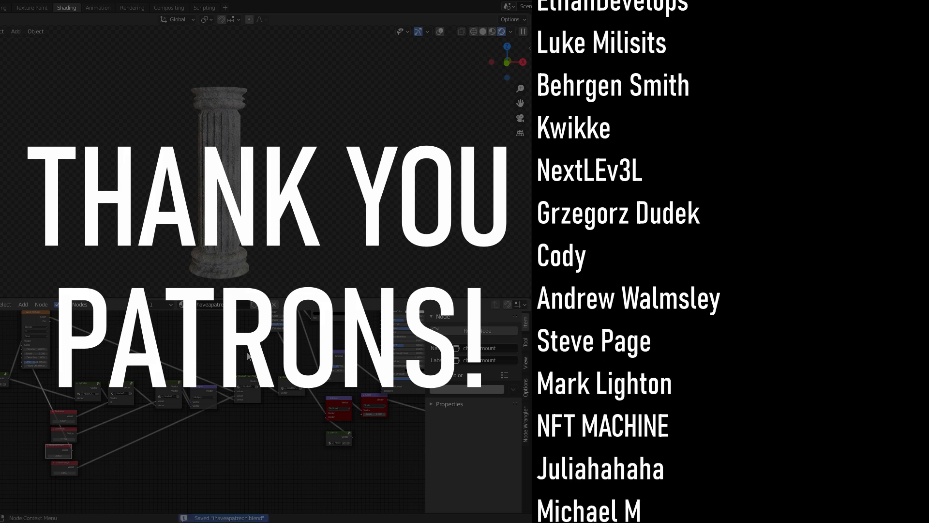